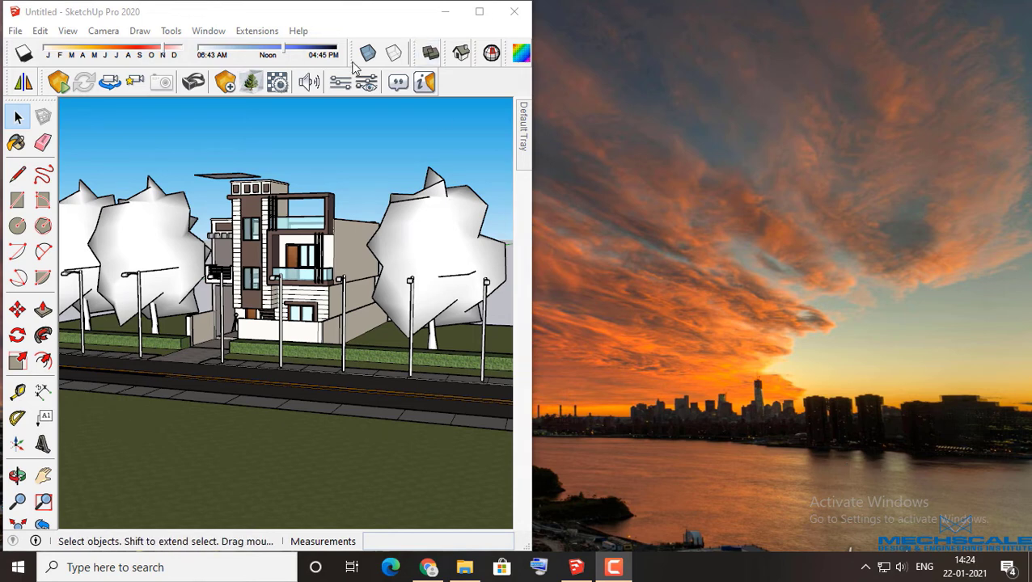
Step: Launch Enscape from the SketchUp toolbar to get a live render of the house
left_click(110, 84)
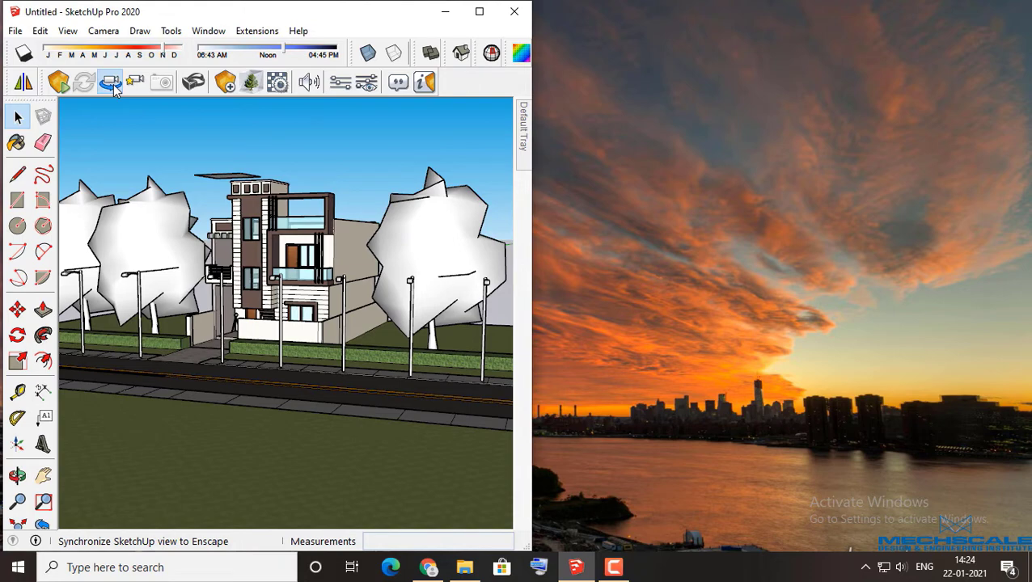
left_click(69, 89)
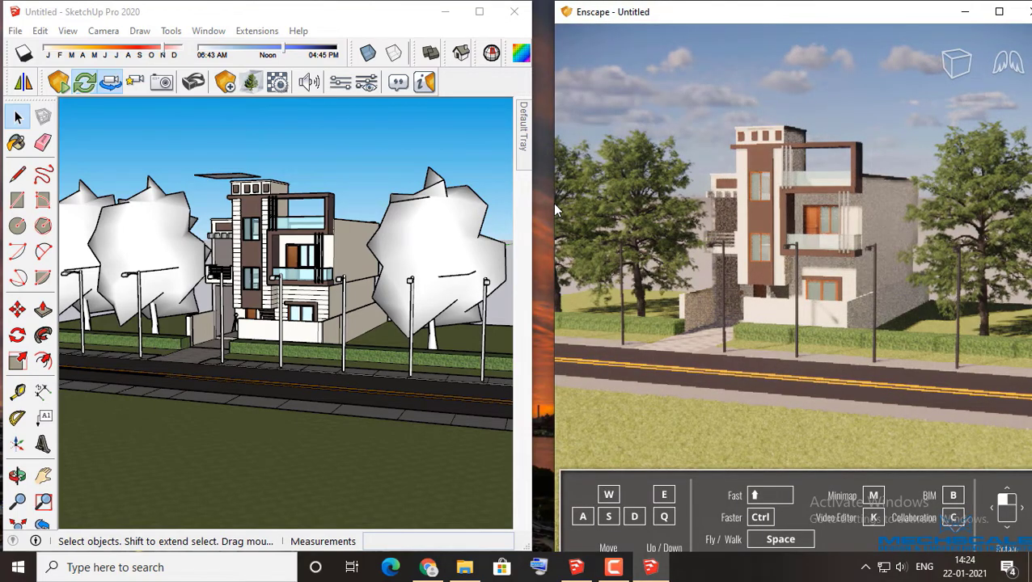
Step: Widen the Enscape window and orbit SketchUp to look straight at the house front
left_click_drag(547, 203, 530, 203)
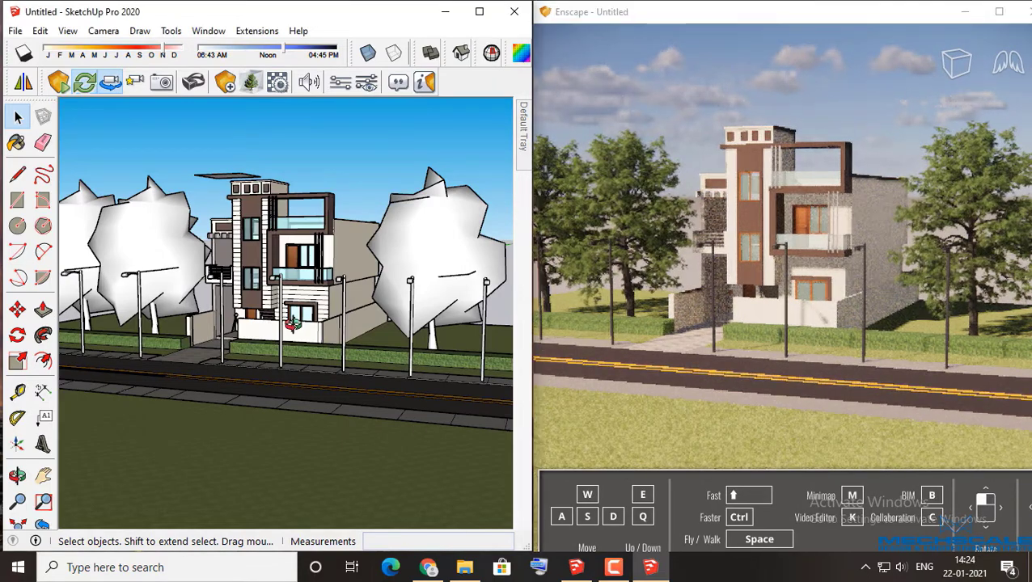
mouse_move(270, 324)
middle_mouse_down()
mouse_move(299, 323)
mouse_move(206, 275)
mouse_move(334, 358)
middle_mouse_up()
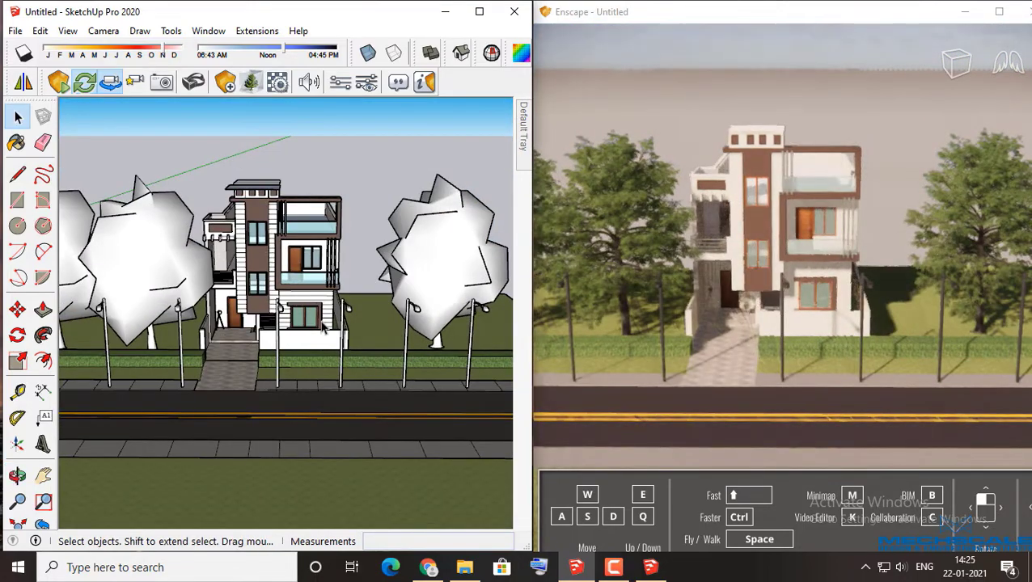
mouse_move(307, 318)
middle_mouse_down()
mouse_move(237, 321)
mouse_move(245, 307)
middle_mouse_up()
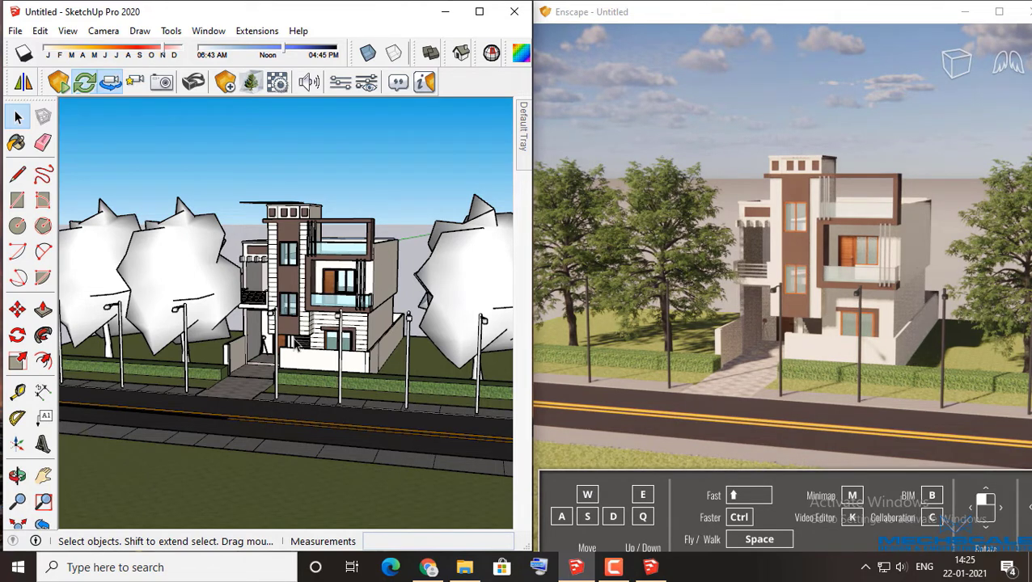
Step: Toggle Synchronize Views off and back on so the render follows SketchUp's camera
left_click(105, 89)
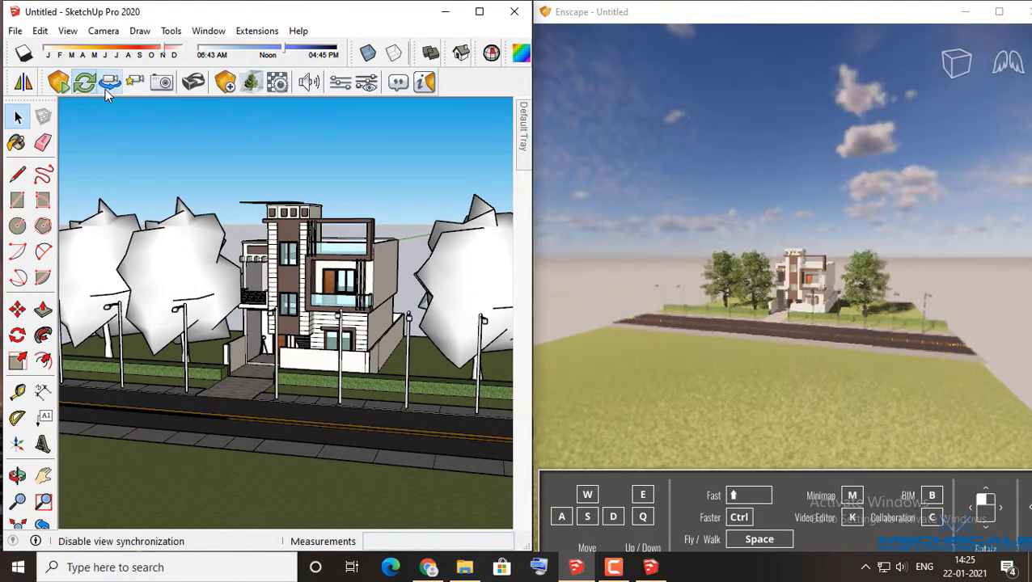
left_click(107, 89)
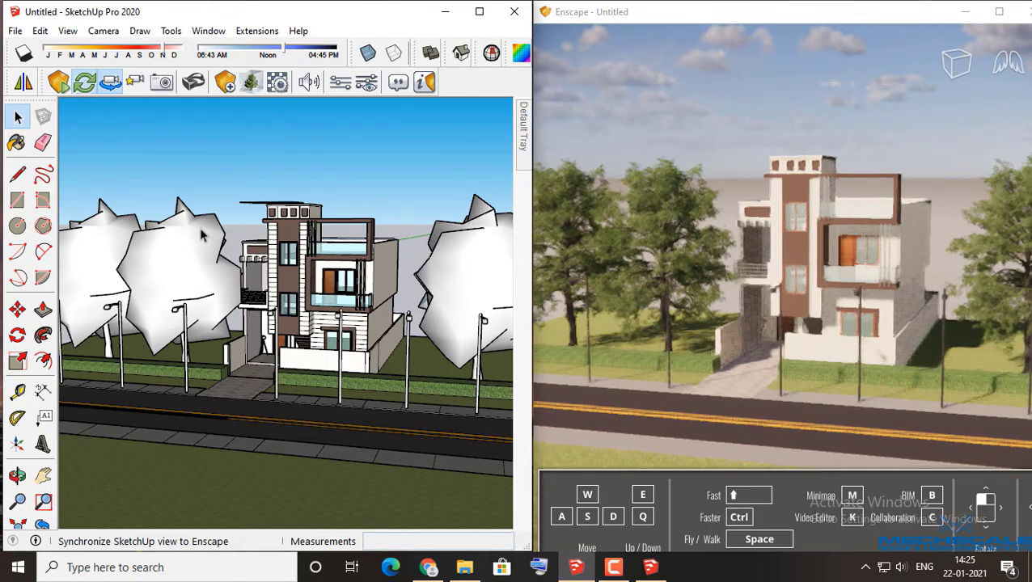
middle_click_drag(225, 273, 230, 271)
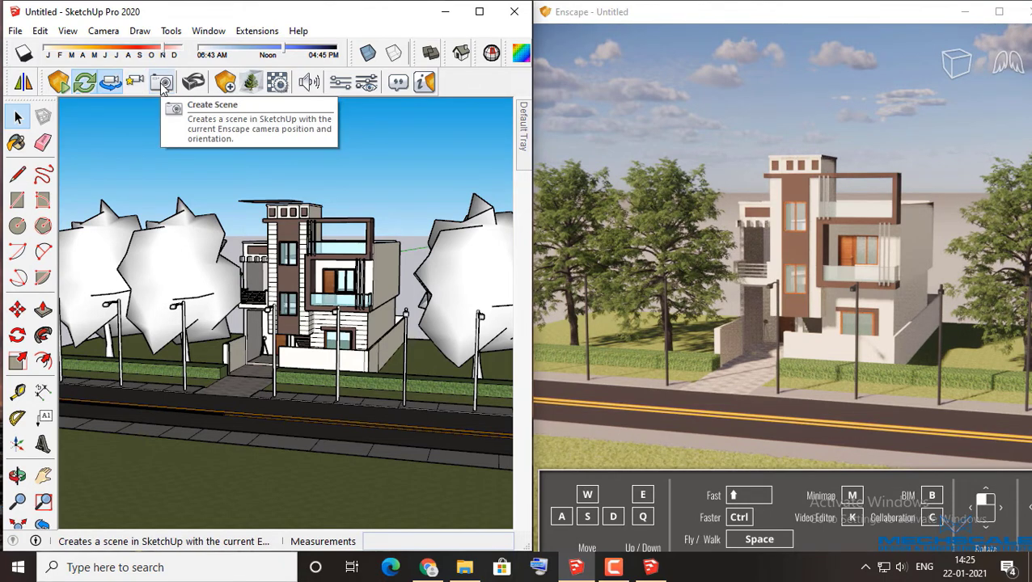
Step: Save the current street-front camera as Enscape scene 1
left_click(163, 83)
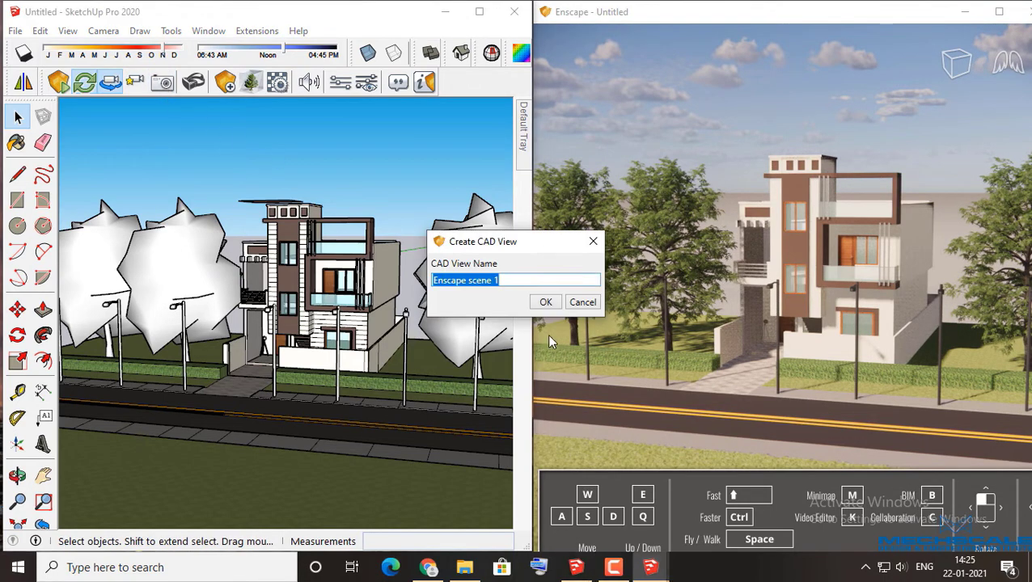
left_click(546, 302)
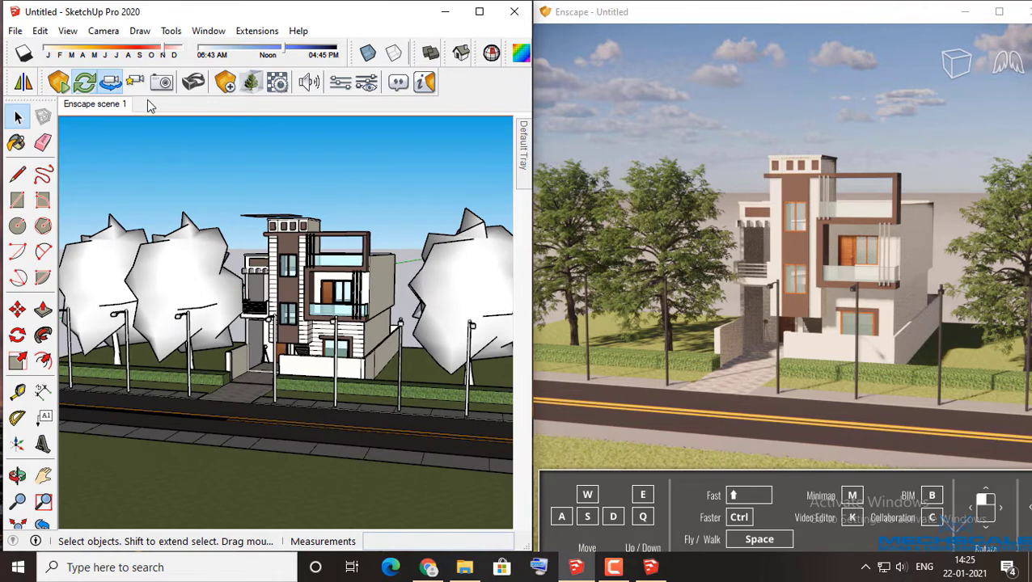
left_click(135, 82)
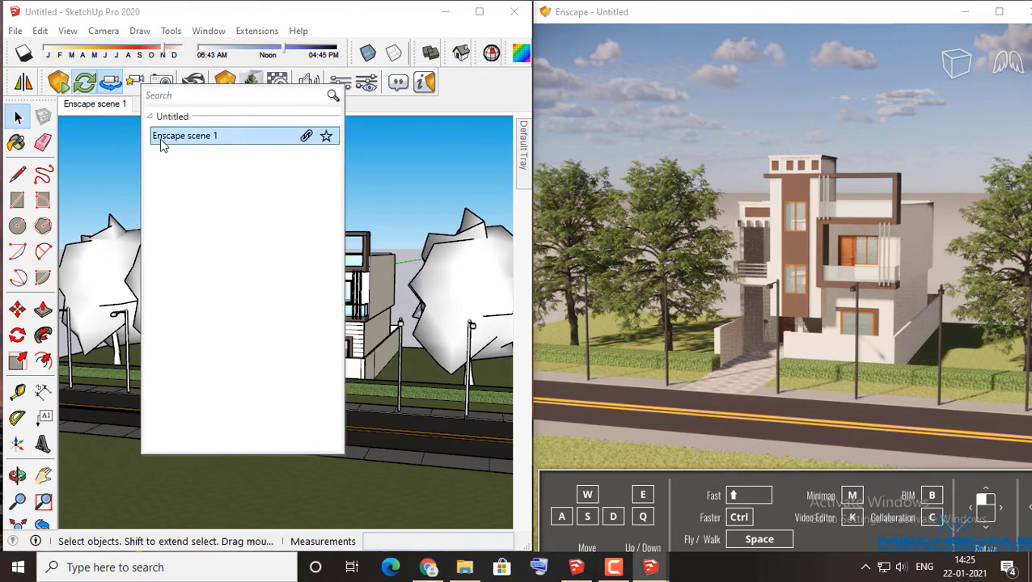
left_click(281, 160)
Step: Orbit and zoom in to frame the entrance door and tripod lamp
middle_click_drag(388, 305, 328, 277)
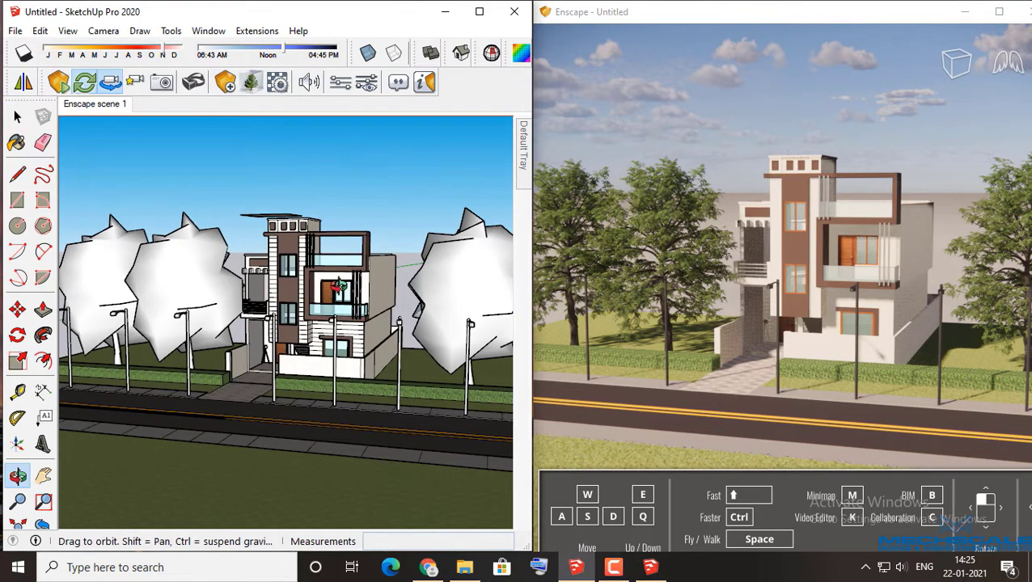
scroll(326, 323, "up", 10)
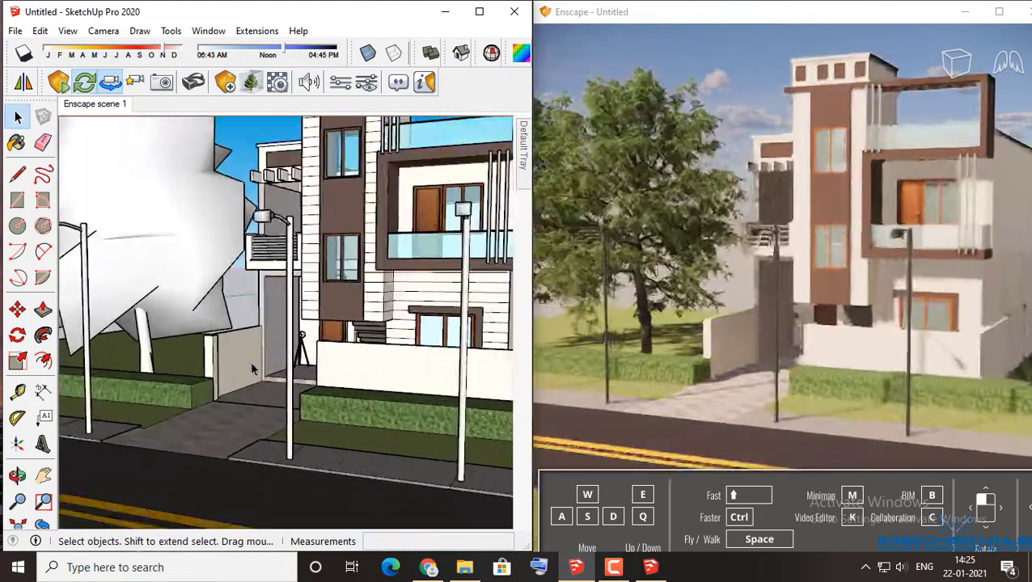
scroll(314, 364, "up", 2)
scroll(314, 362, "up", 1)
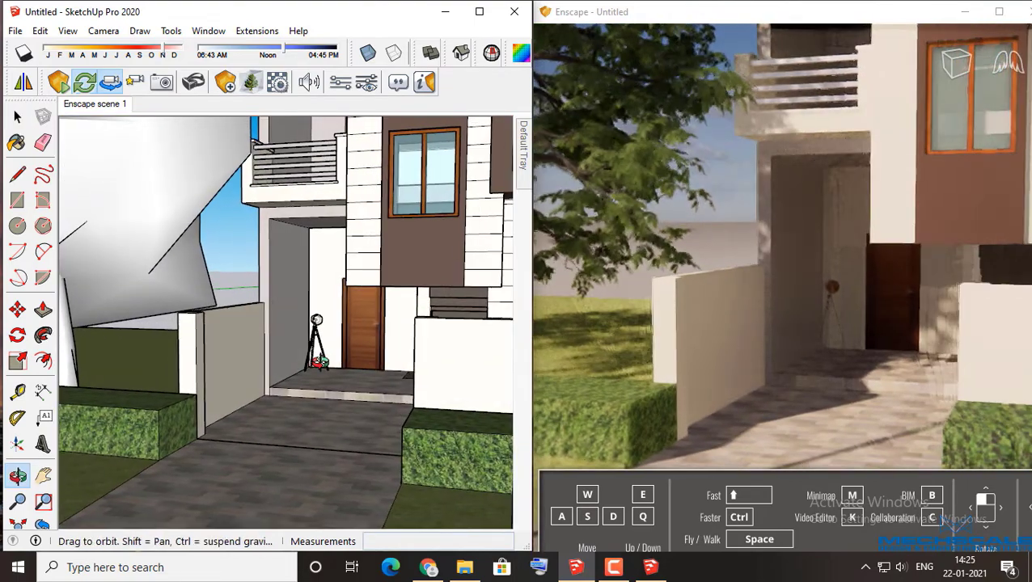
scroll(316, 352, "up", 5)
scroll(316, 346, "up", 2)
middle_click_drag(316, 346, 290, 345)
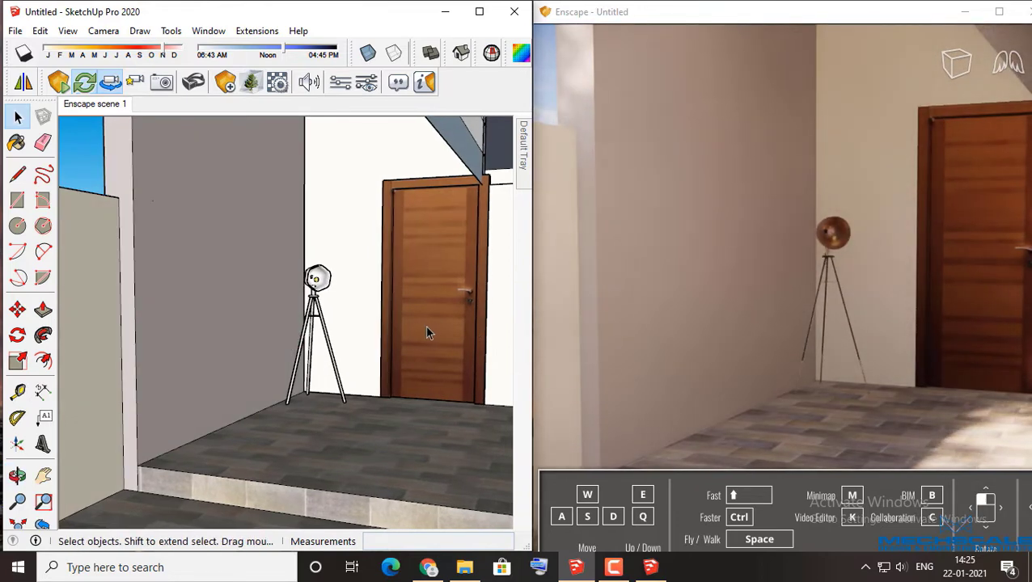
middle_click_drag(424, 325, 368, 335)
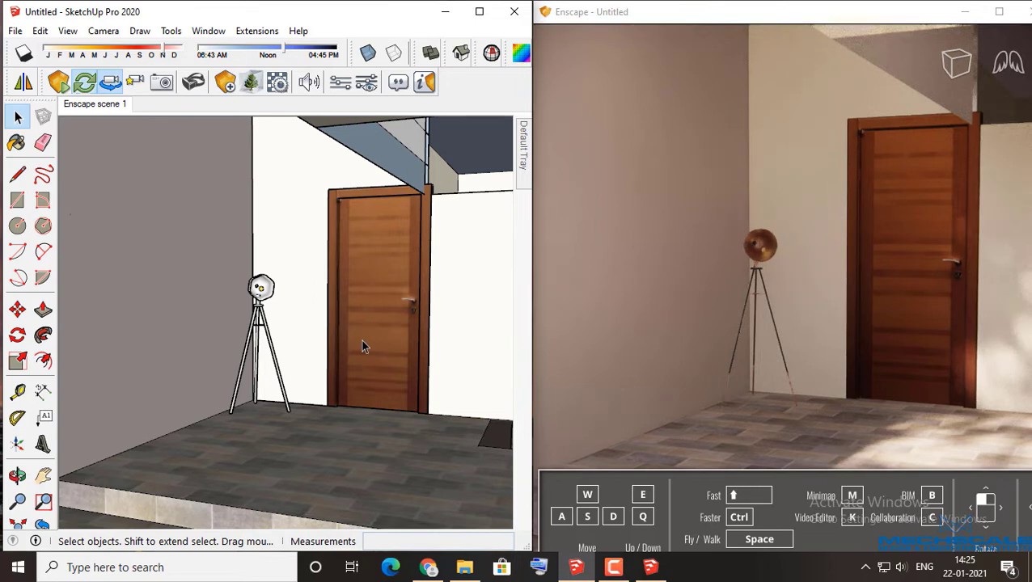
middle_click_drag(300, 358, 305, 357)
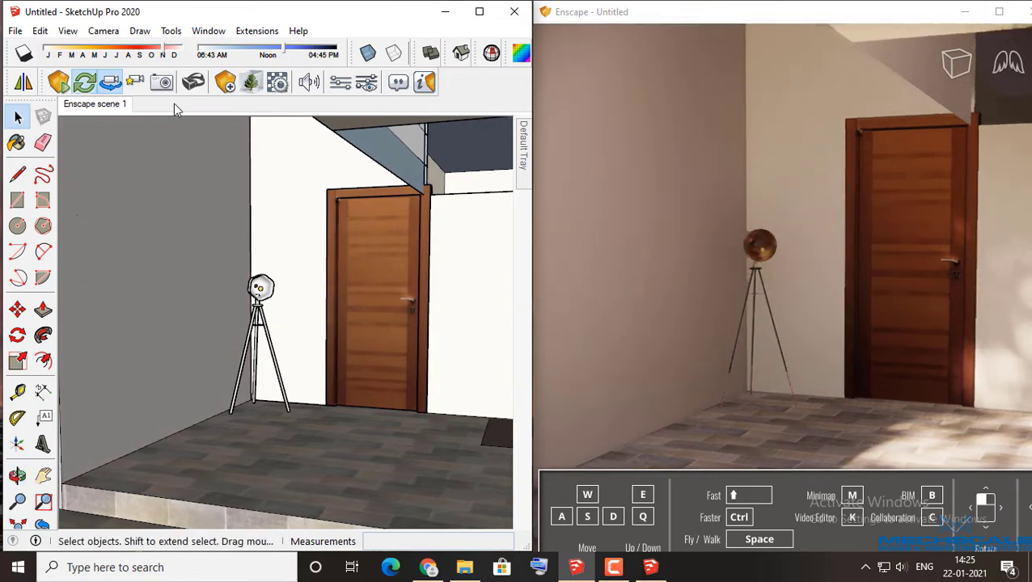
Step: Save the entrance view as Enscape scene 2 and check the saved views list
left_click(164, 85)
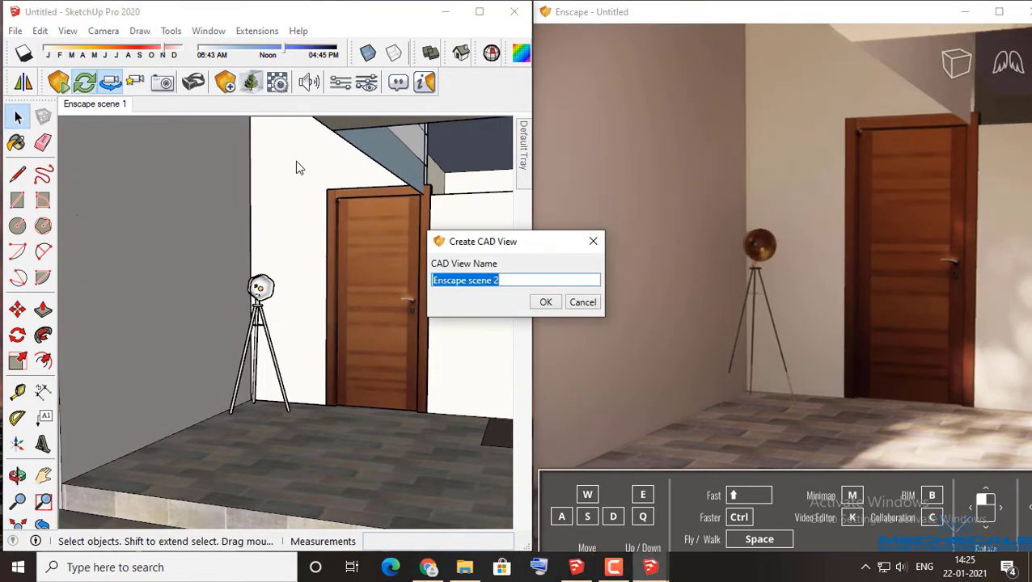
left_click(545, 303)
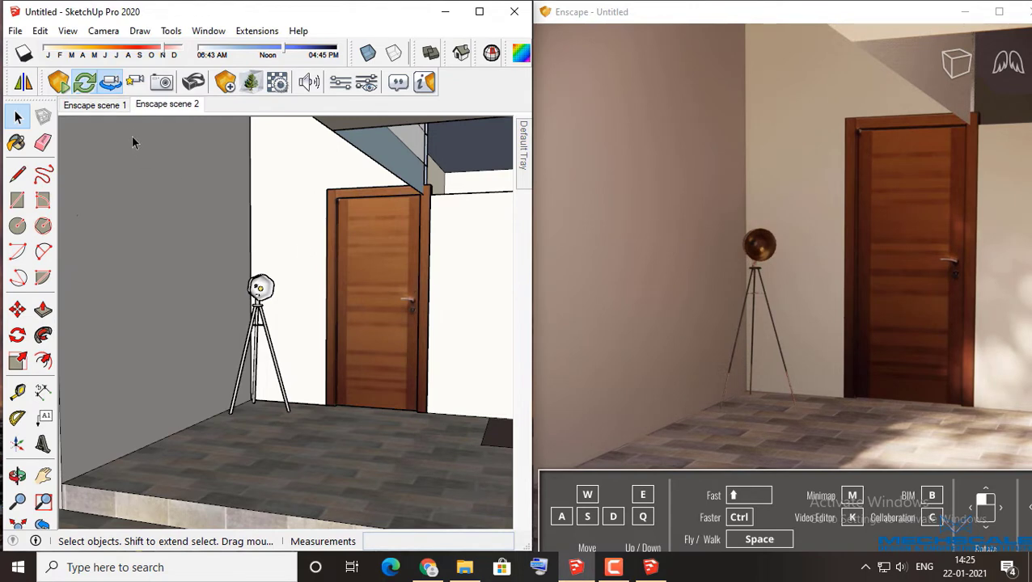
left_click(135, 82)
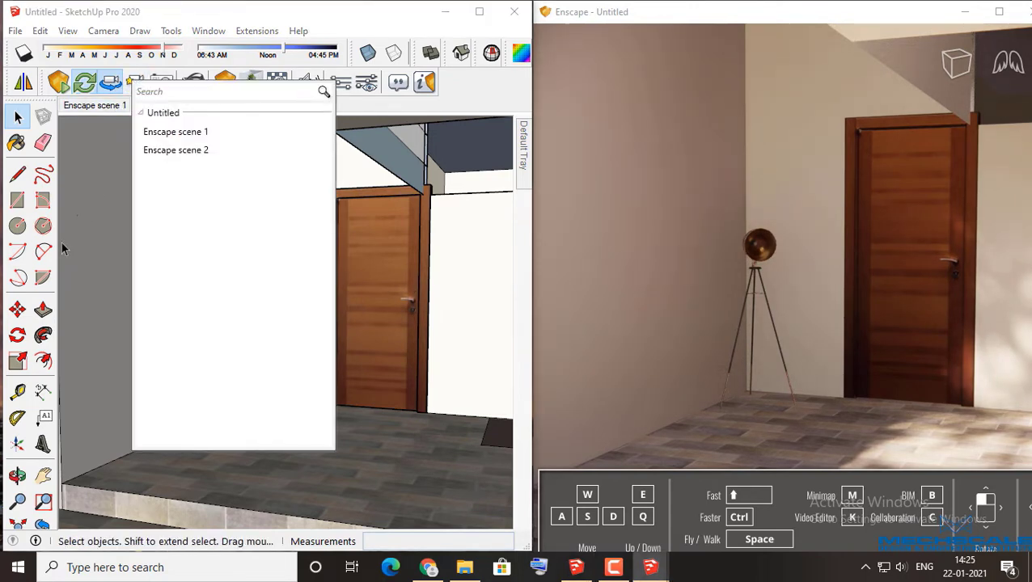
left_click(17, 118)
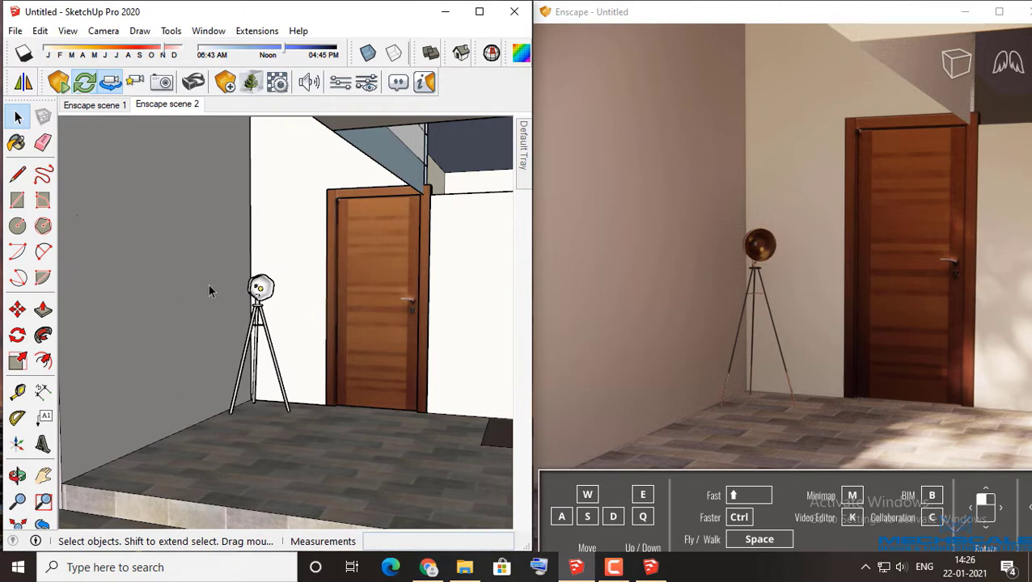
Step: Return to Enscape scene 1, then frame a wide, low angled view of the whole house
key("Page_Up")
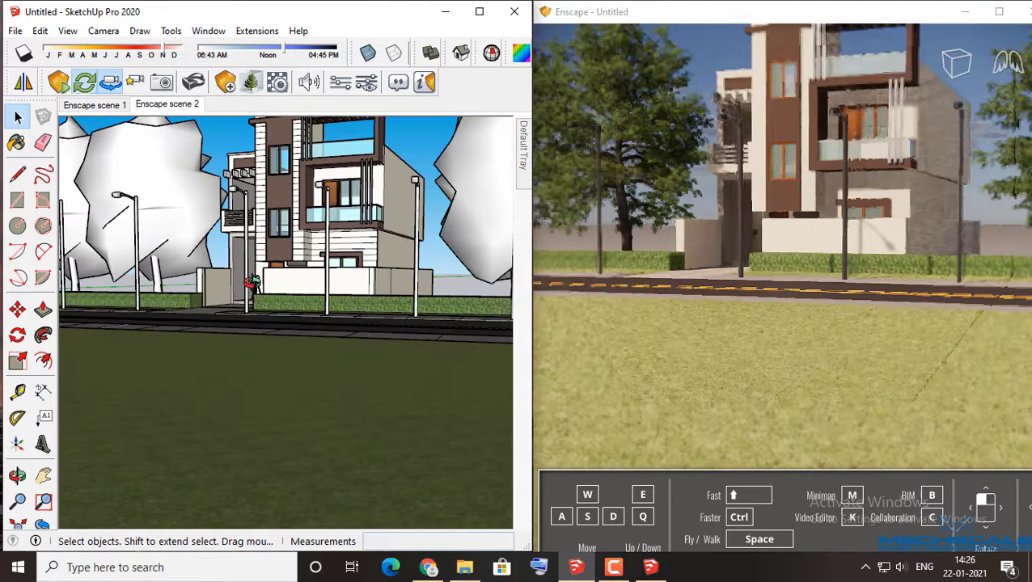
mouse_move(258, 283)
middle_mouse_down()
mouse_move(267, 243)
mouse_move(288, 224)
middle_mouse_up()
scroll(269, 217, "up", 3)
scroll(271, 218, "up", 3)
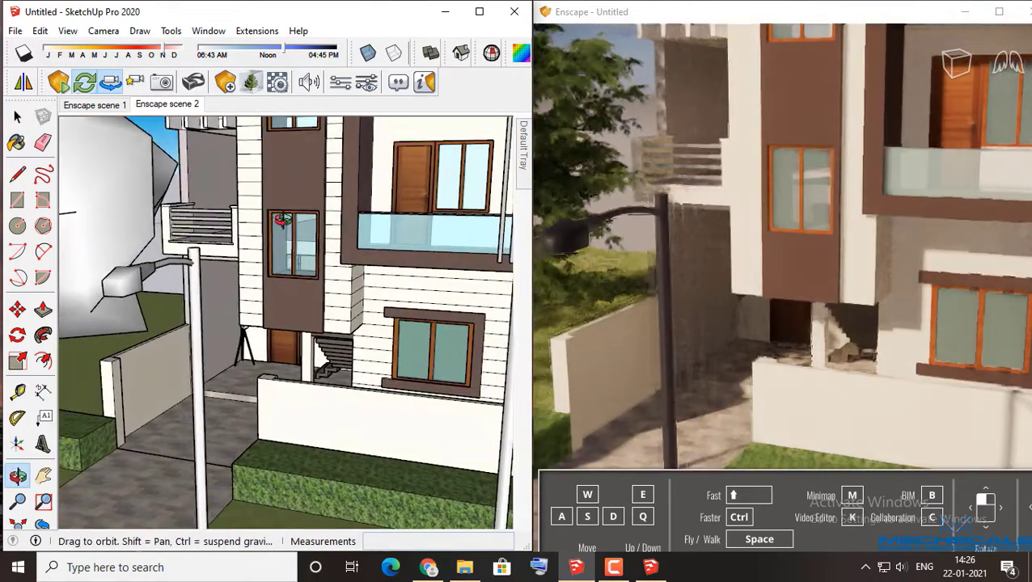
scroll(287, 224, "down", 2)
scroll(259, 267, "down", 3)
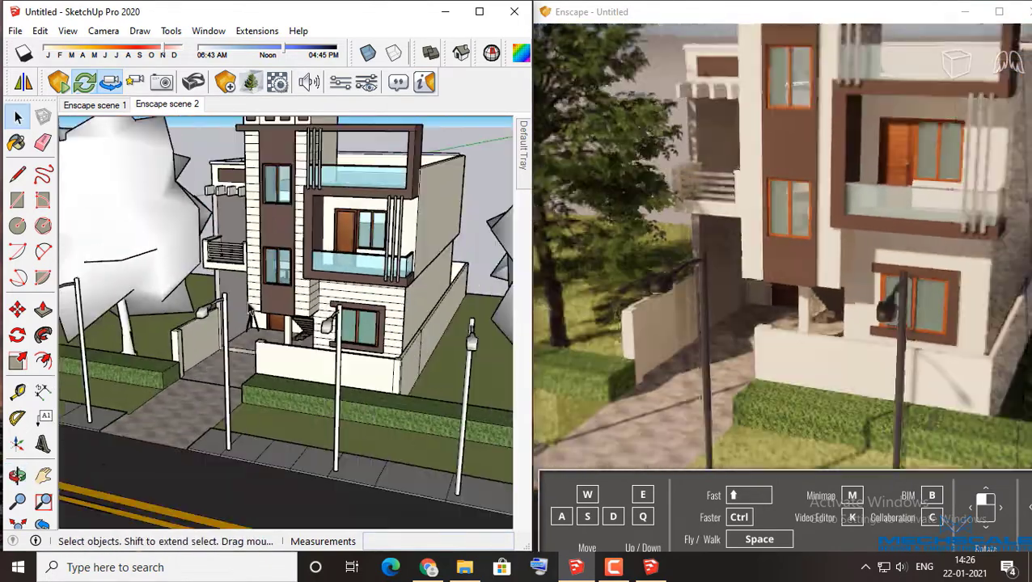
middle_click_drag(232, 315, 238, 270)
scroll(242, 300, "down", 3)
scroll(237, 265, "up", 3)
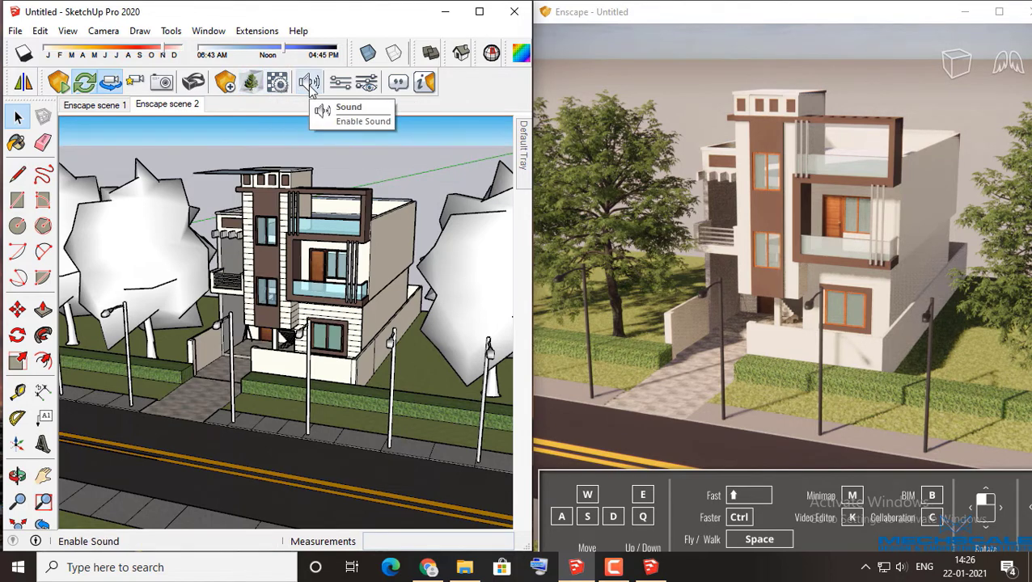
left_click(364, 85)
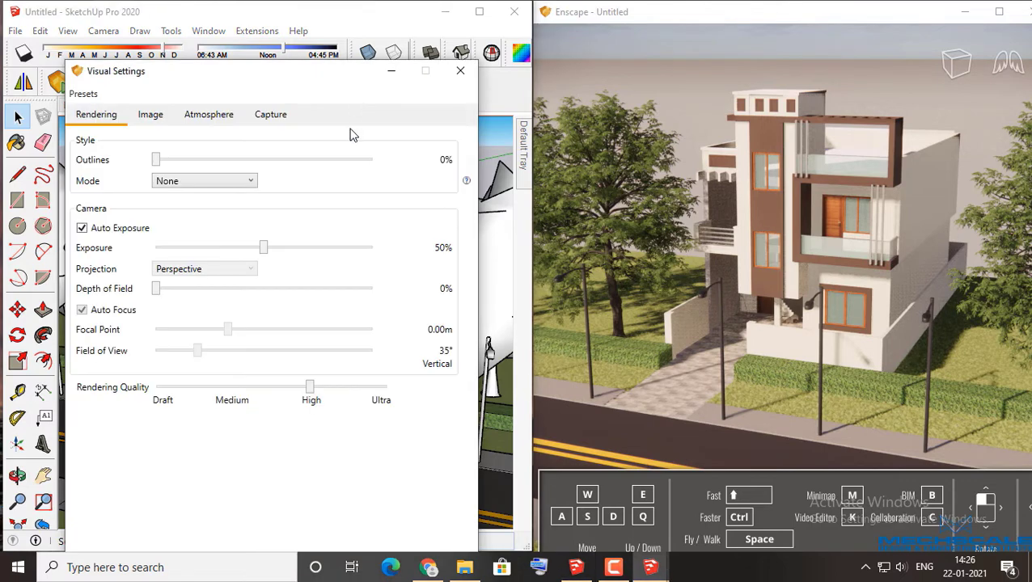
mouse_move(240, 80)
left_mouse_down()
mouse_move(335, 104)
mouse_move(133, 82)
left_mouse_up()
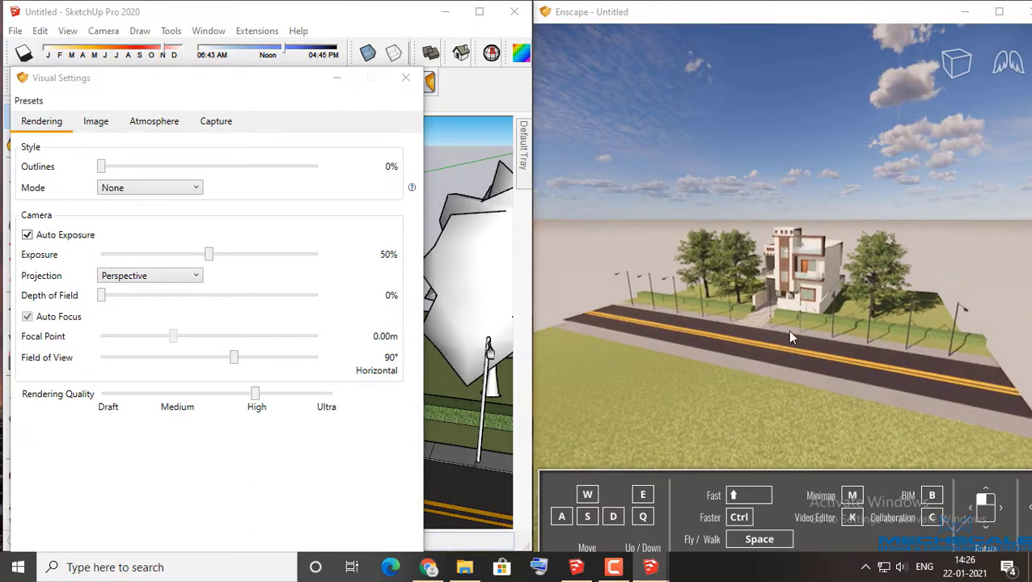
left_click_drag(787, 330, 789, 356)
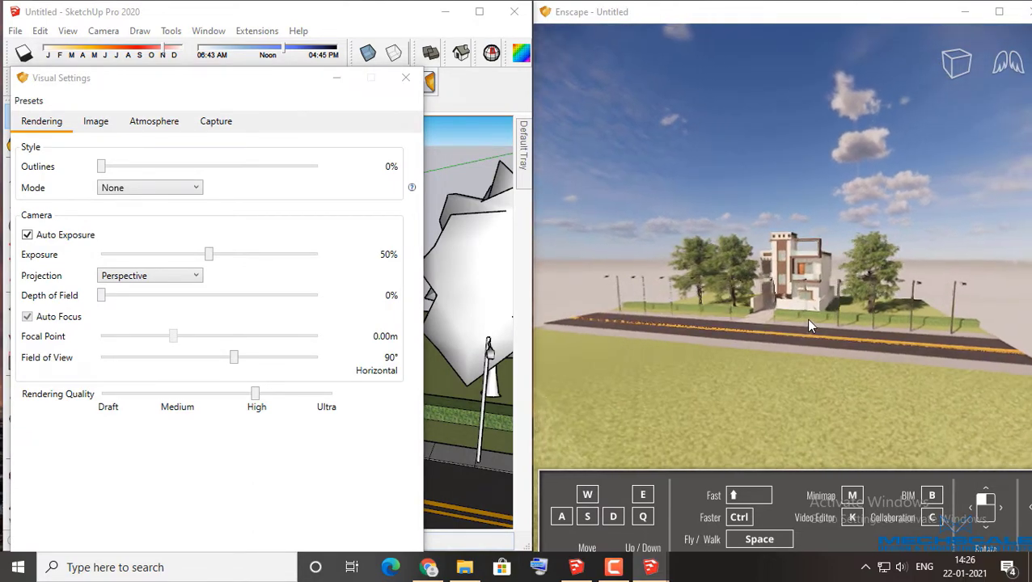
scroll(801, 274, "up", 5)
scroll(811, 276, "up", 5)
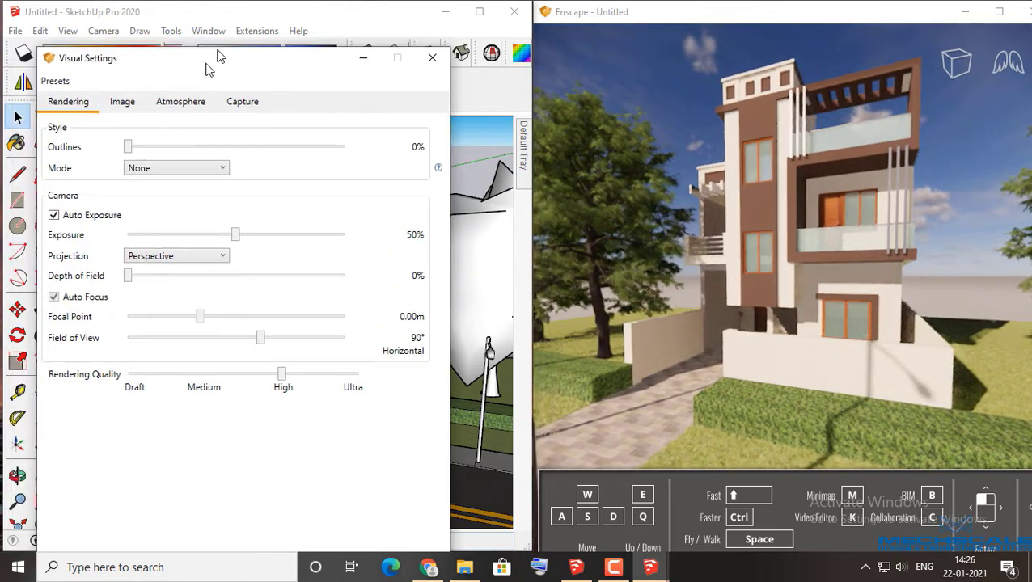
left_click_drag(190, 99, 243, 48)
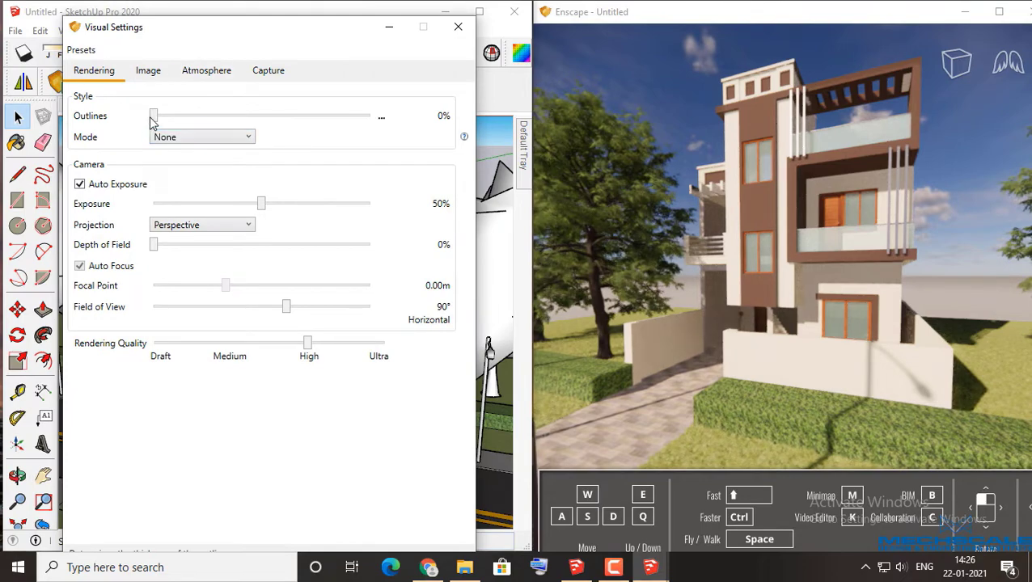
mouse_move(153, 117)
left_mouse_down()
mouse_move(261, 117)
mouse_move(410, 140)
left_mouse_up()
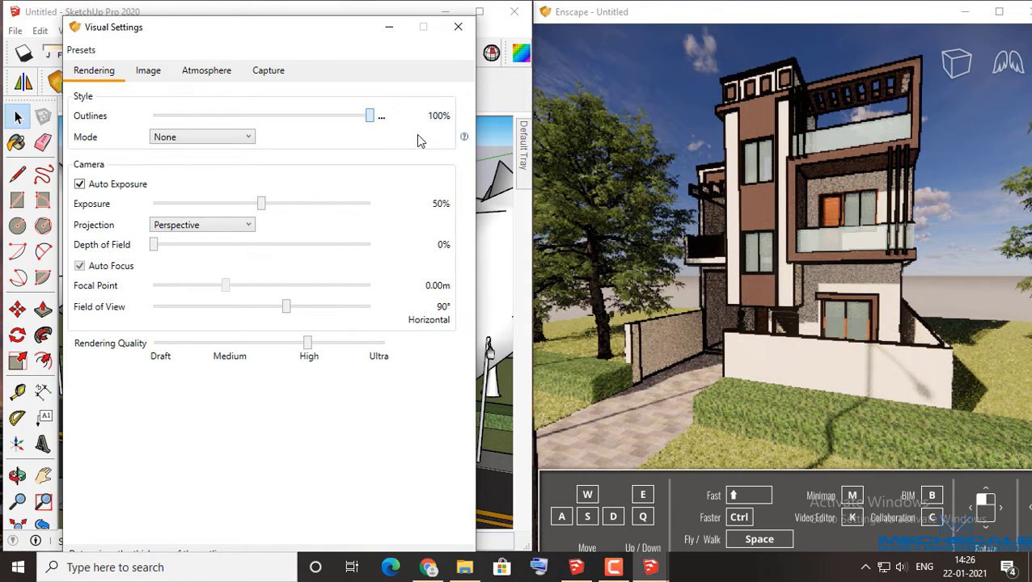
left_click_drag(361, 140, 87, 139)
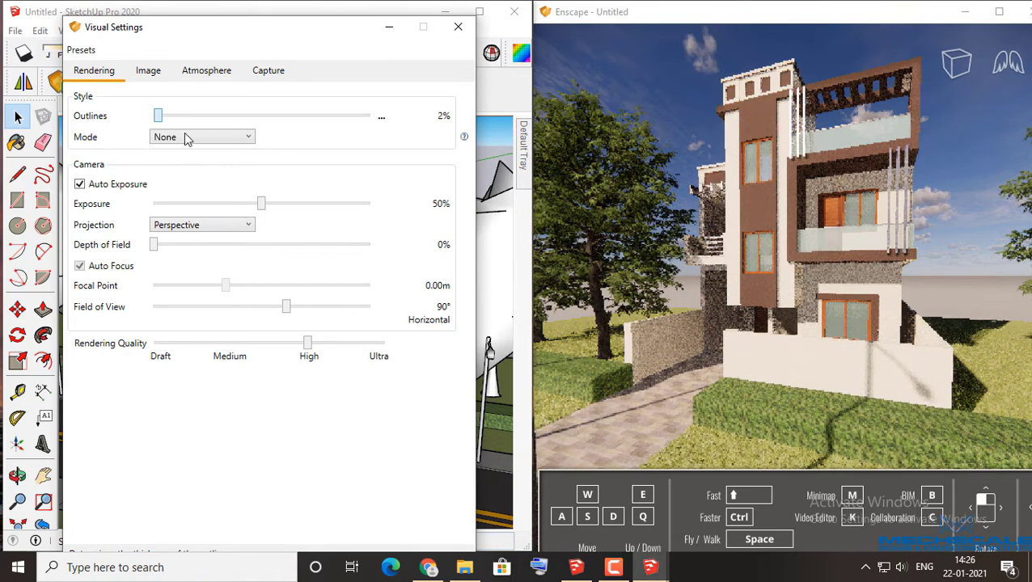
left_click_drag(184, 139, 388, 164)
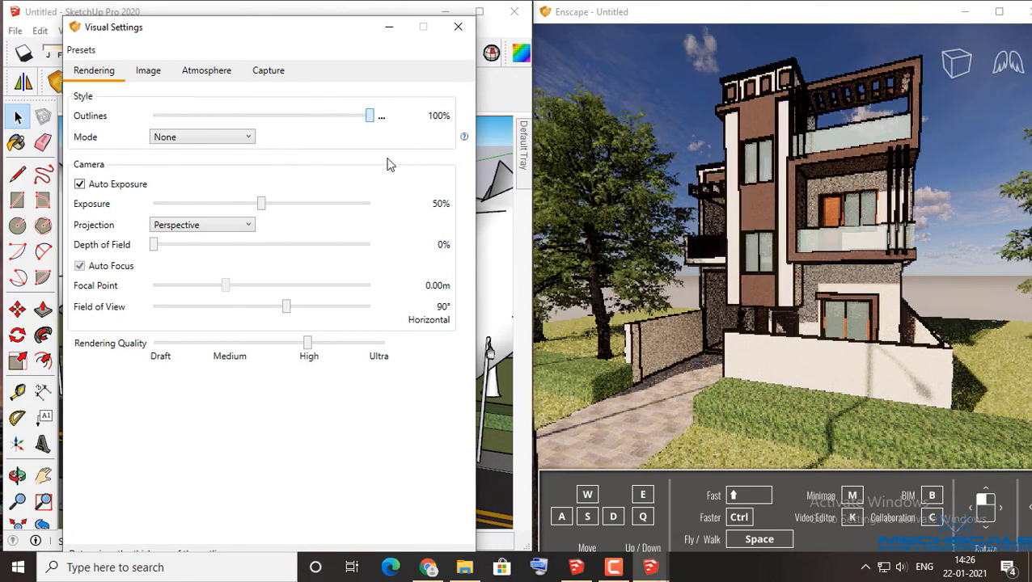
left_click(222, 136)
left_click(194, 164)
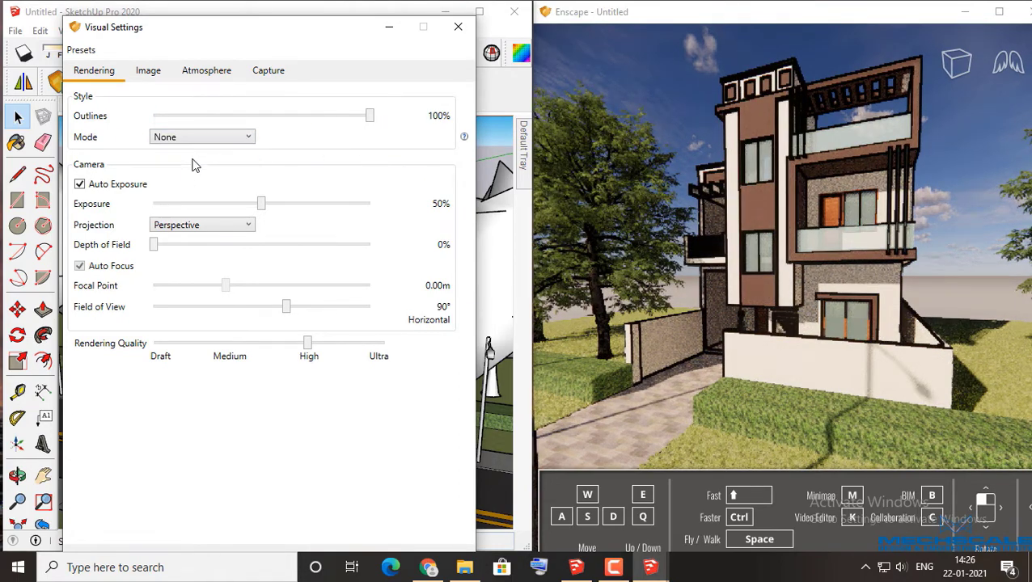
left_click(202, 137)
left_click(173, 182)
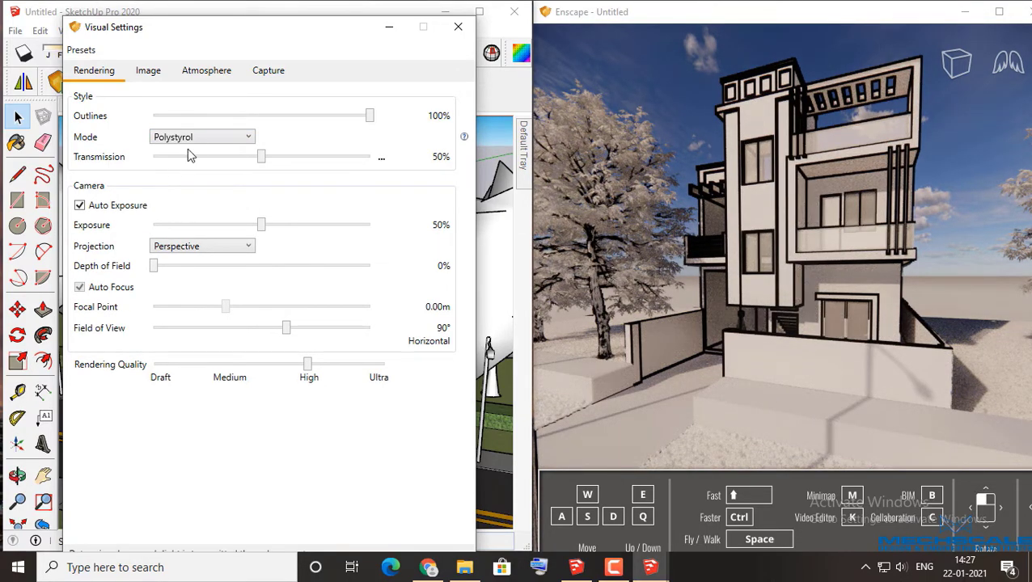
left_click(231, 138)
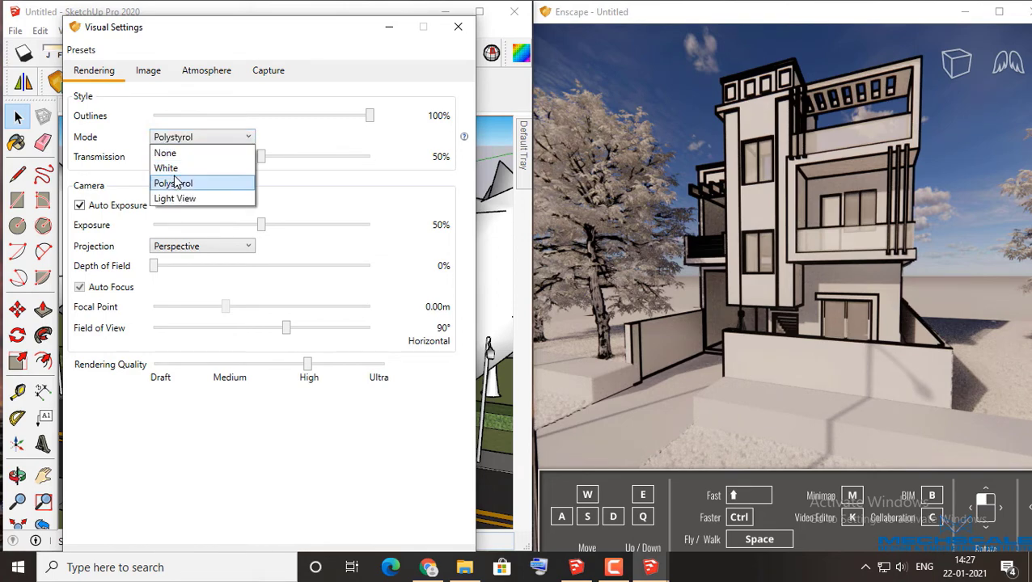
left_click(171, 167)
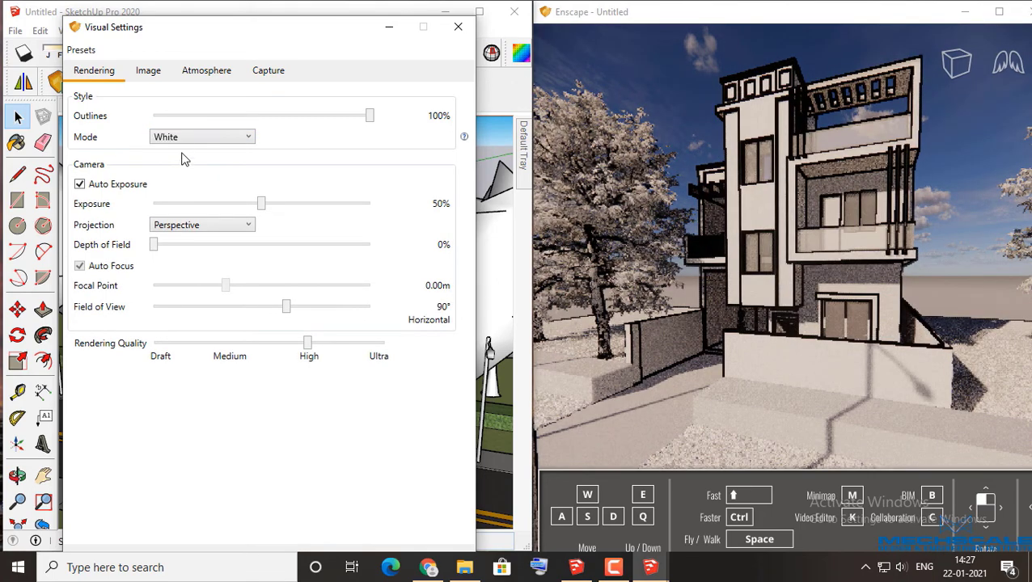
left_click(184, 139)
left_click(182, 199)
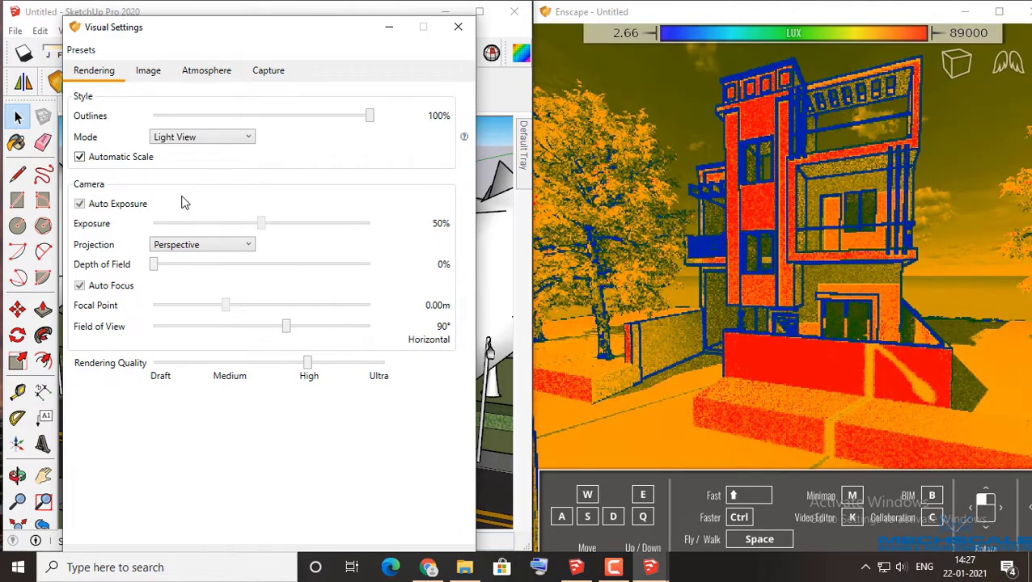
left_click(184, 160)
left_click(182, 140)
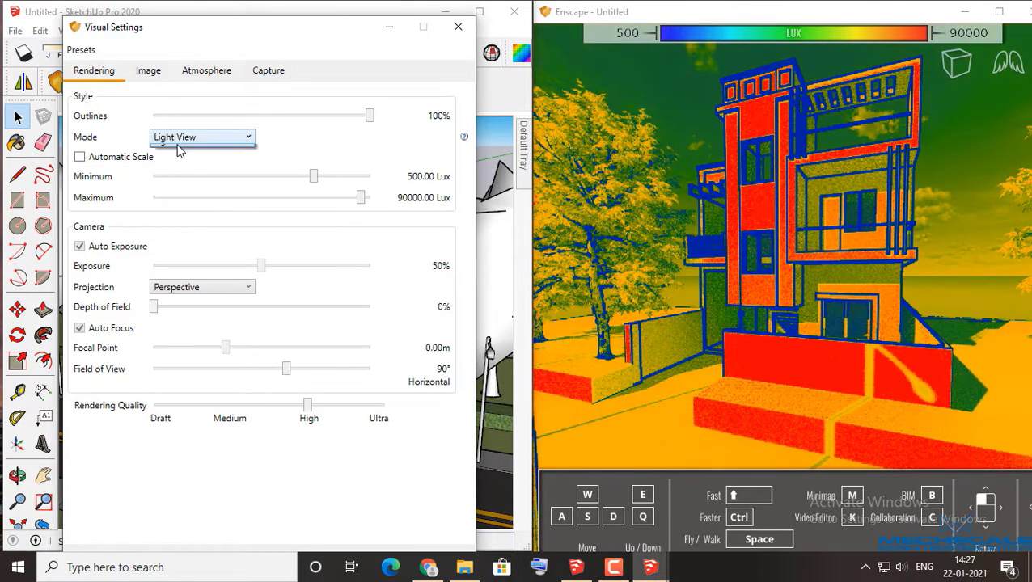
left_click(168, 152)
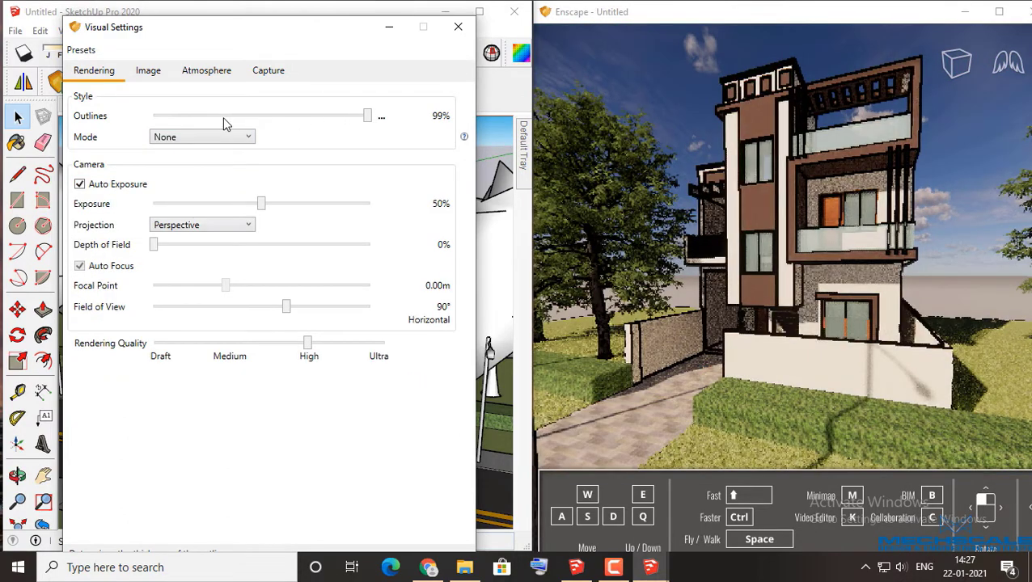
scroll(239, 127, "down", 2)
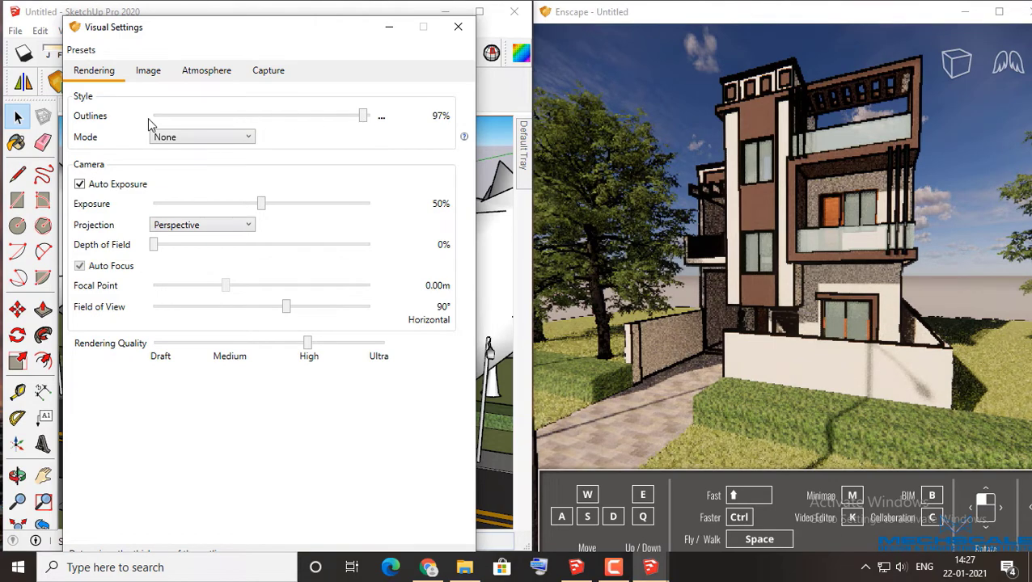
left_click_drag(361, 117, 57, 142)
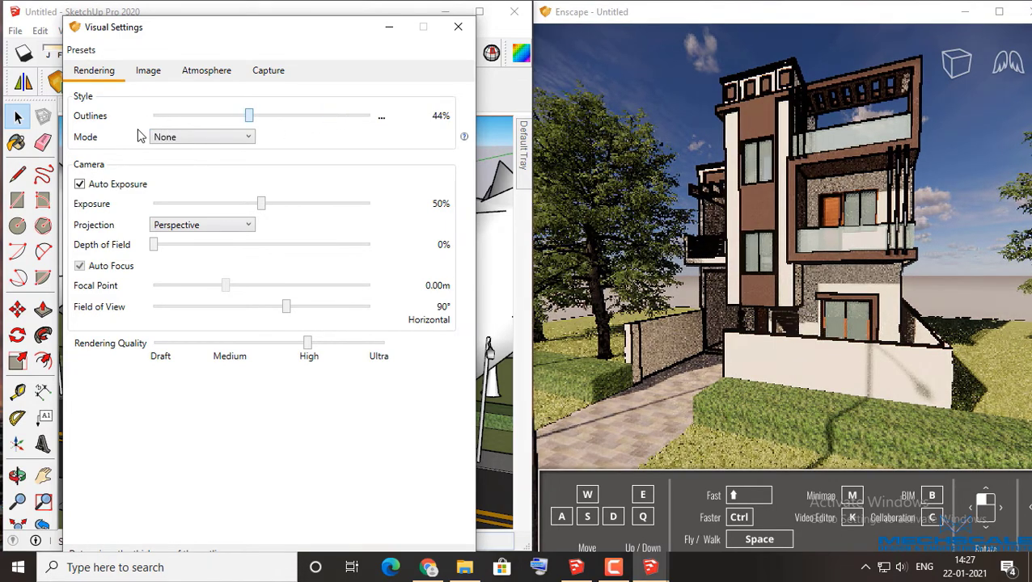
Step: Switch off Auto Exposure and set Exposure to 0% for a darker render
left_click(93, 184)
mouse_move(260, 203)
left_mouse_down()
mouse_move(374, 209)
mouse_move(157, 204)
mouse_move(117, 223)
left_mouse_up()
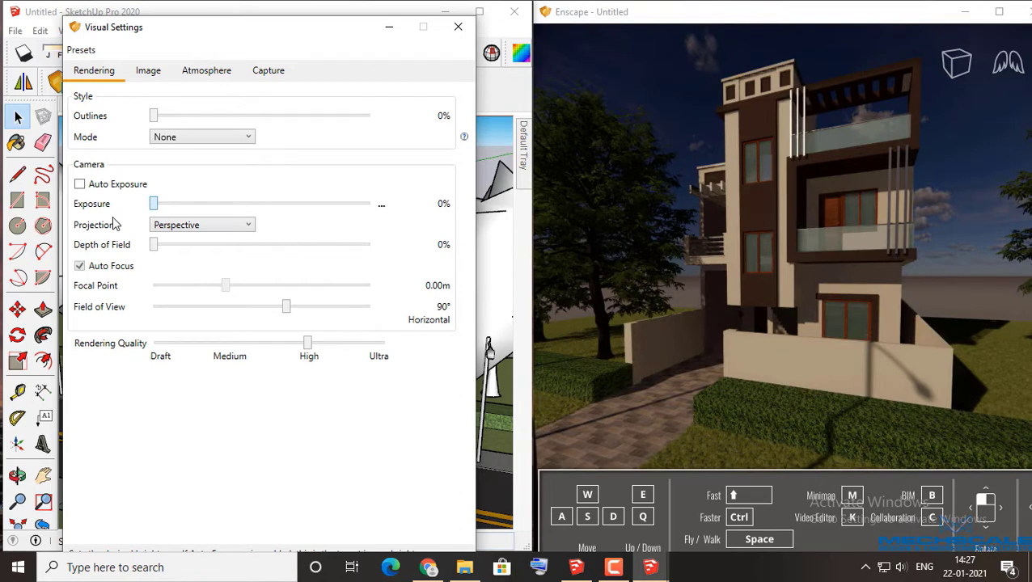
left_click(383, 207)
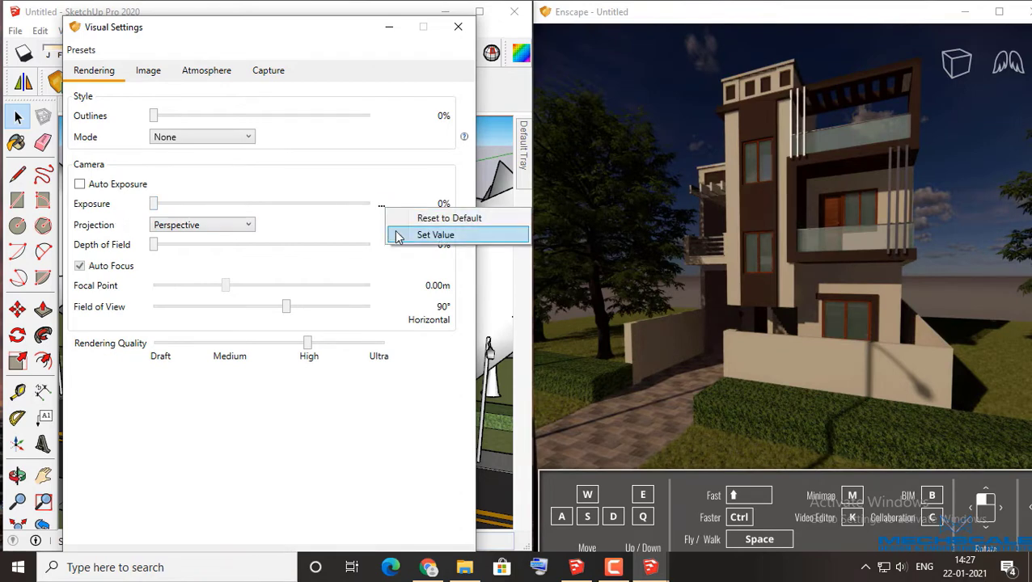
left_click(397, 233)
left_click(383, 232)
Step: Reset Exposure to its default, restoring Auto Exposure at 50%
left_click(377, 207)
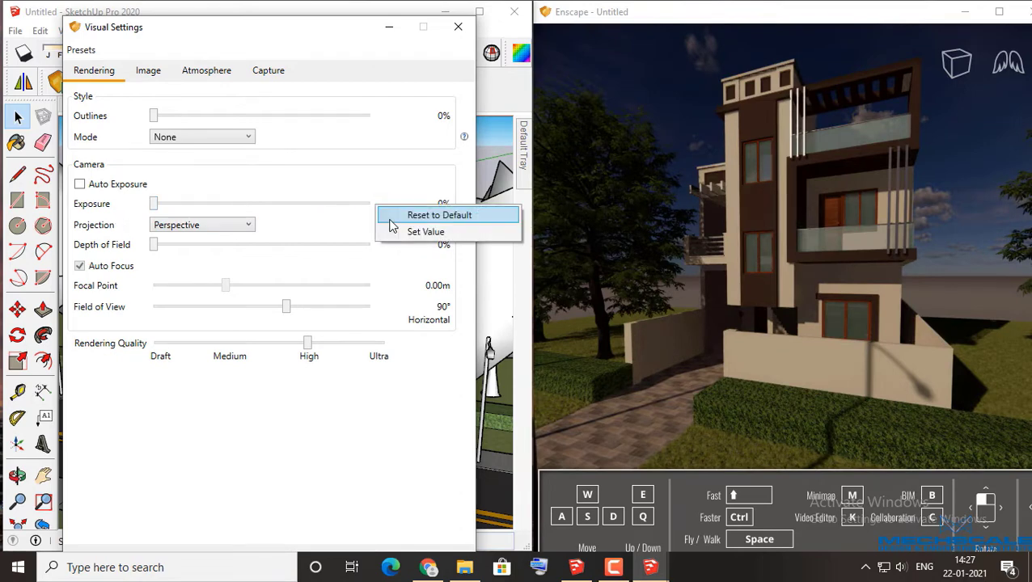
left_click(406, 213)
left_click(120, 184)
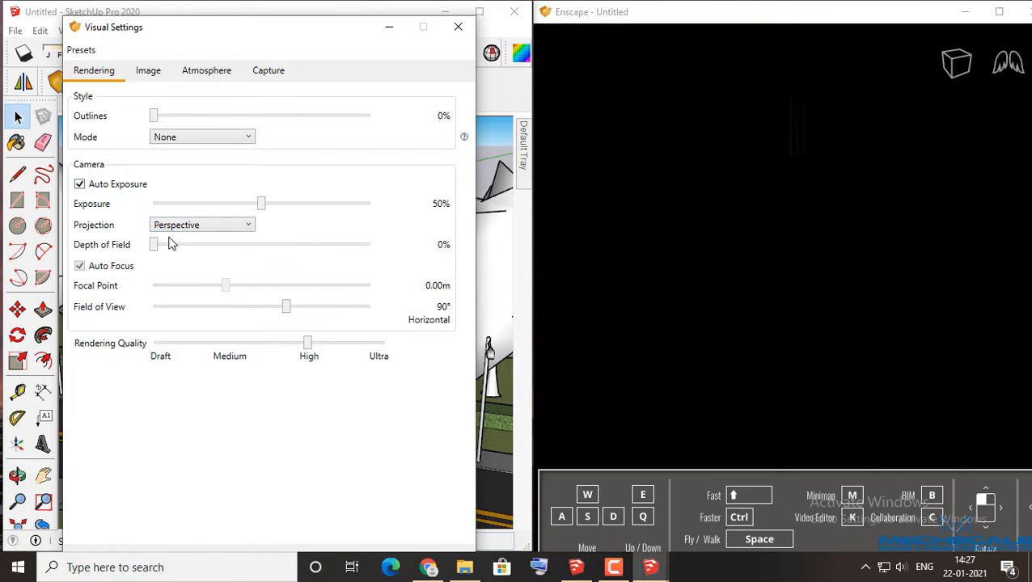
Step: Preview Orthographic and Two-Point projections, then return to Perspective at 90° field of view
left_click(188, 228)
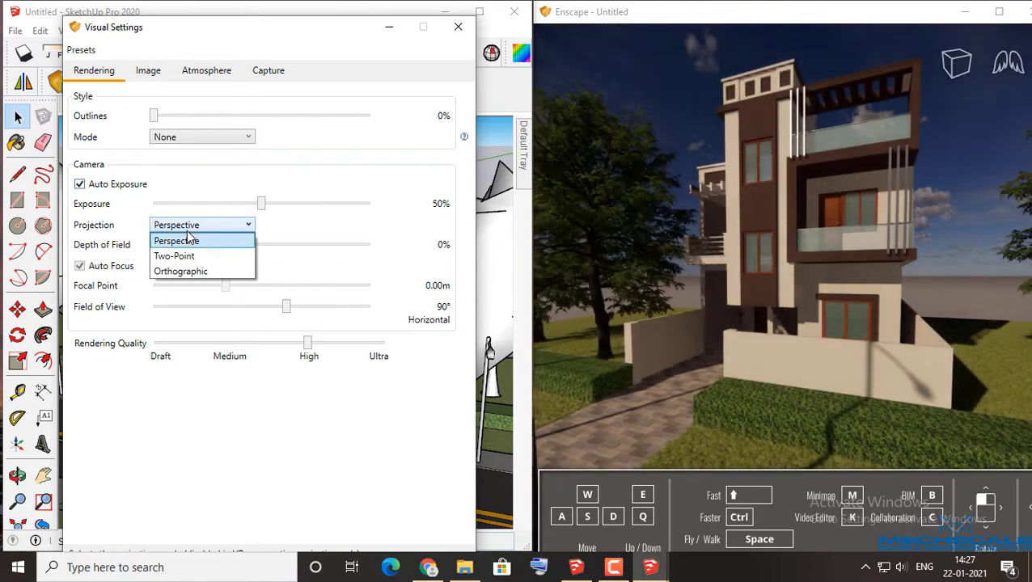
left_click(186, 274)
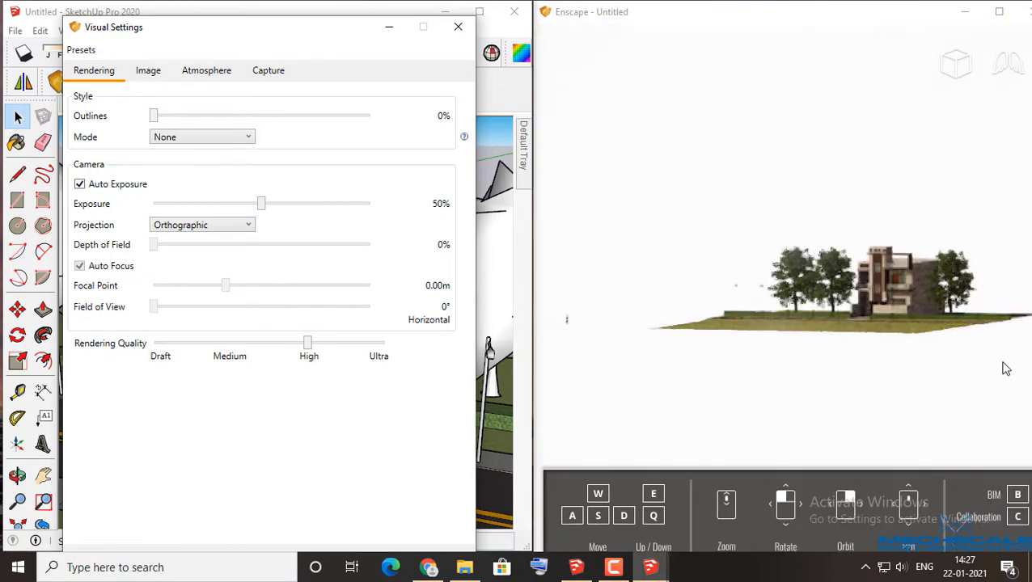
mouse_move(570, 323)
left_mouse_down()
mouse_move(592, 343)
mouse_move(566, 364)
mouse_move(498, 215)
left_mouse_up()
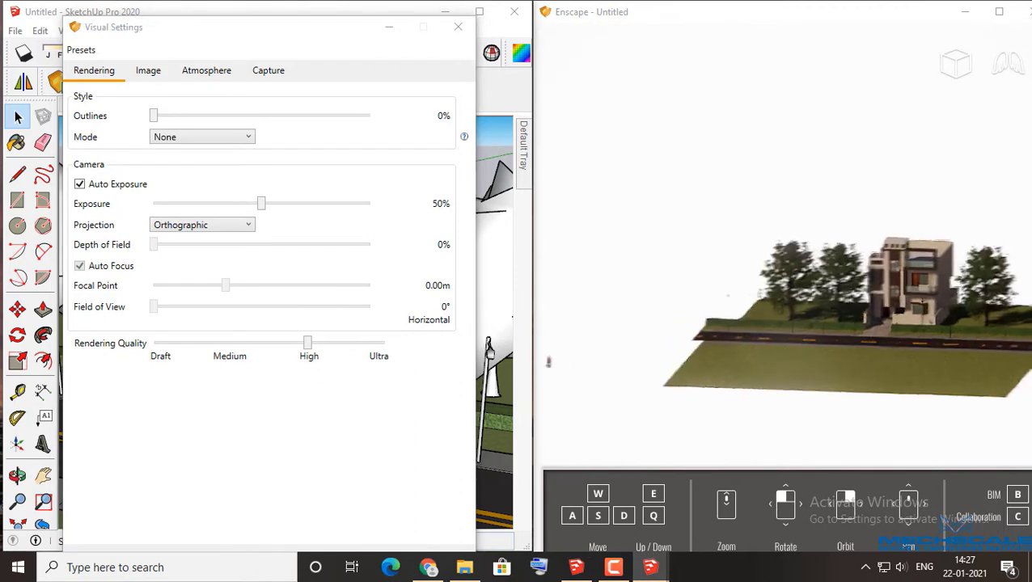
left_click(189, 227)
left_click(198, 256)
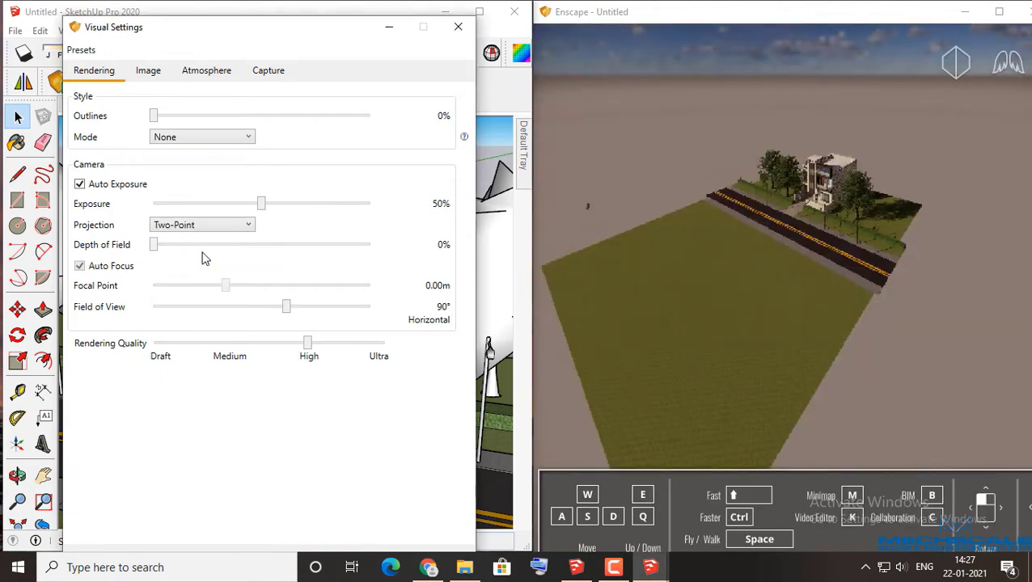
left_click(205, 230)
left_click(203, 243)
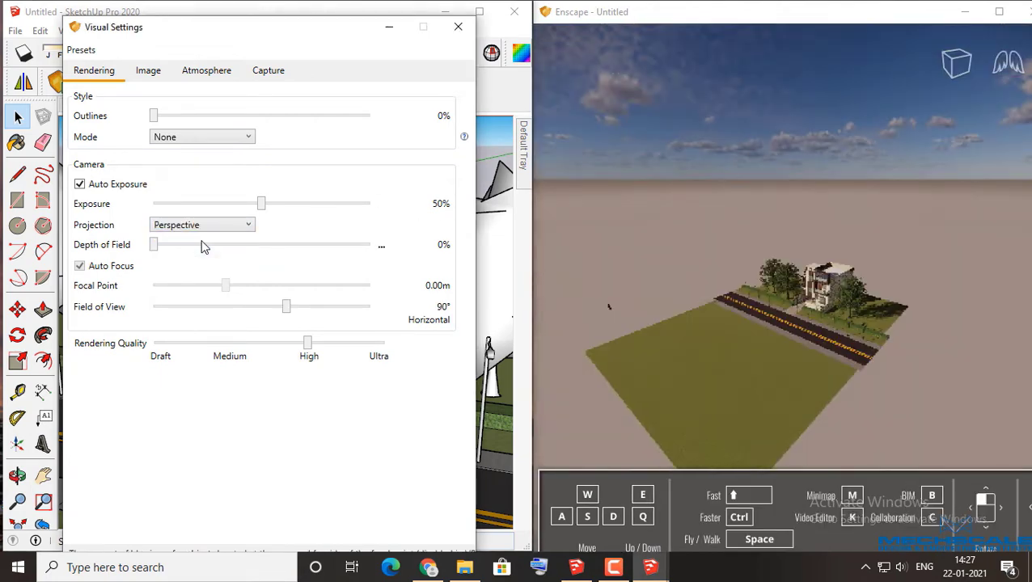
left_click_drag(830, 304, 826, 308)
scroll(839, 288, "up", 3)
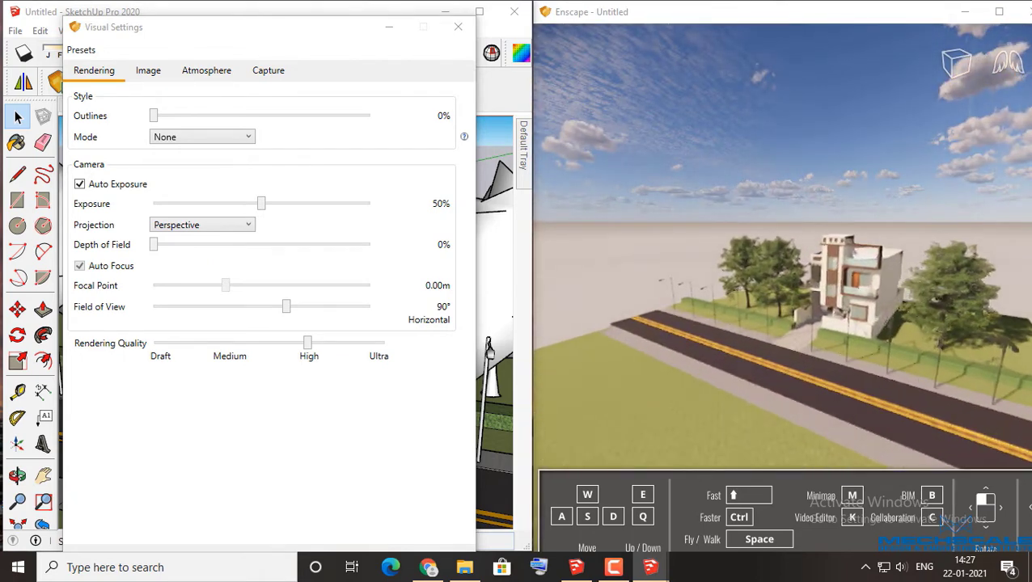
Step: Switch Enscape navigation to walk mode and step forward toward the house
left_click(1011, 65)
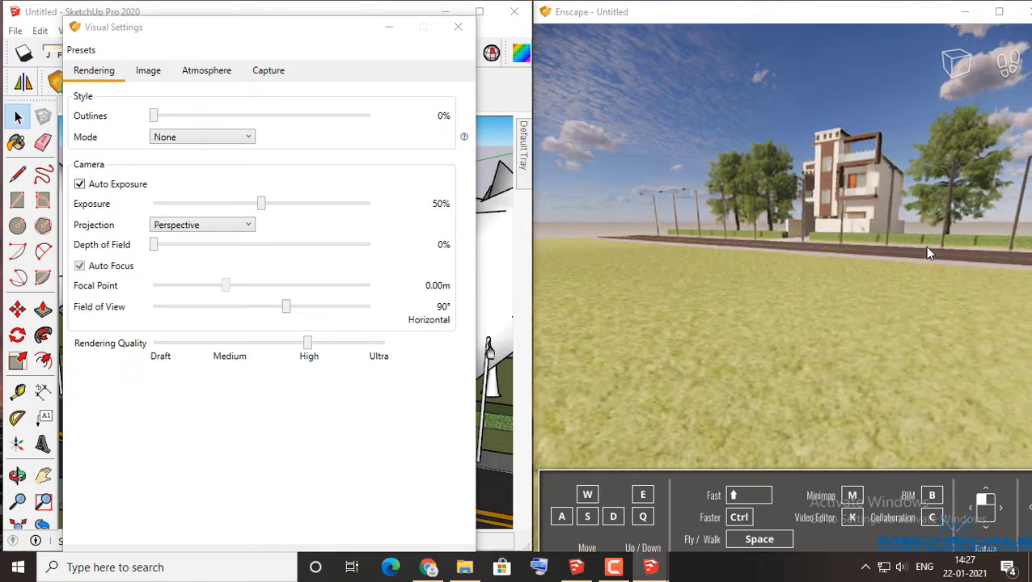
key("w")
key("w")
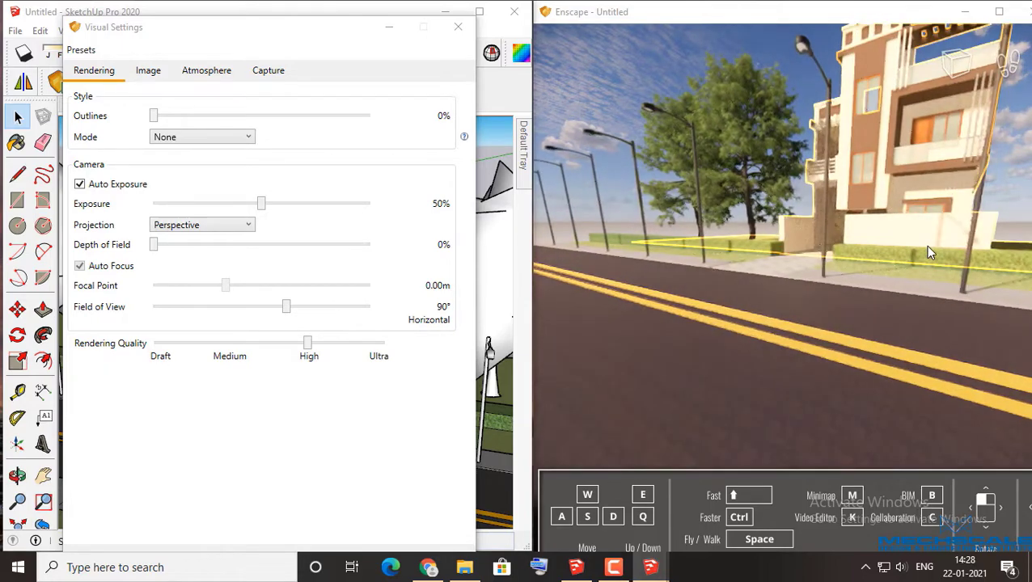
key("c")
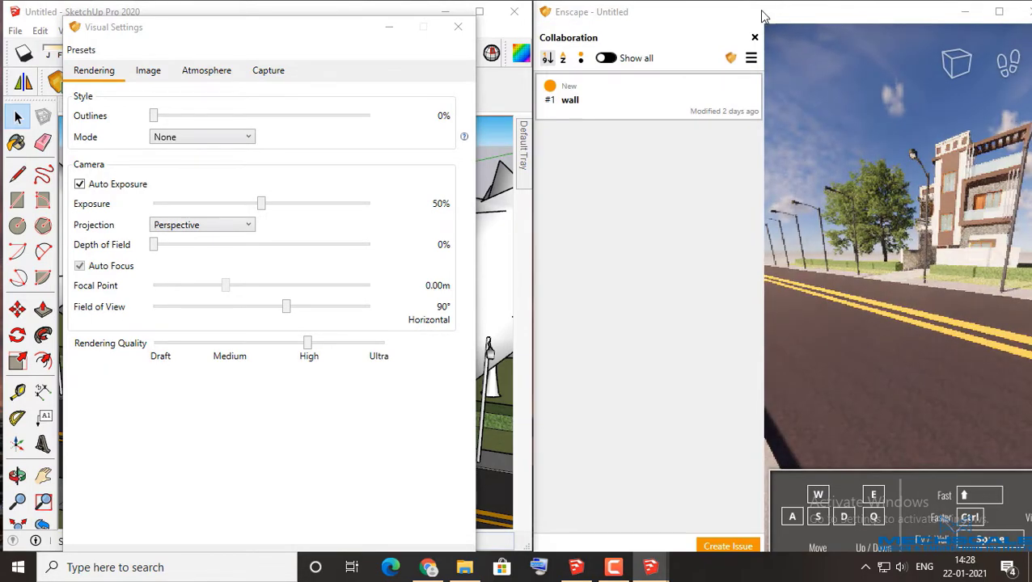
left_click(755, 38)
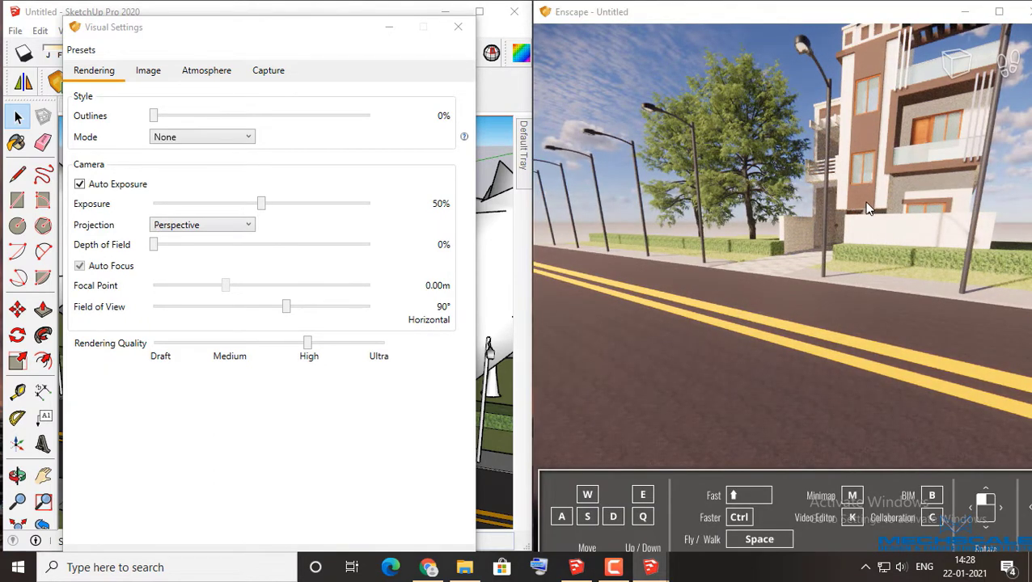
Step: Walk and orbit the render camera onto the road to frame the house's front-left
key("w")
left_click_drag(865, 208, 813, 228)
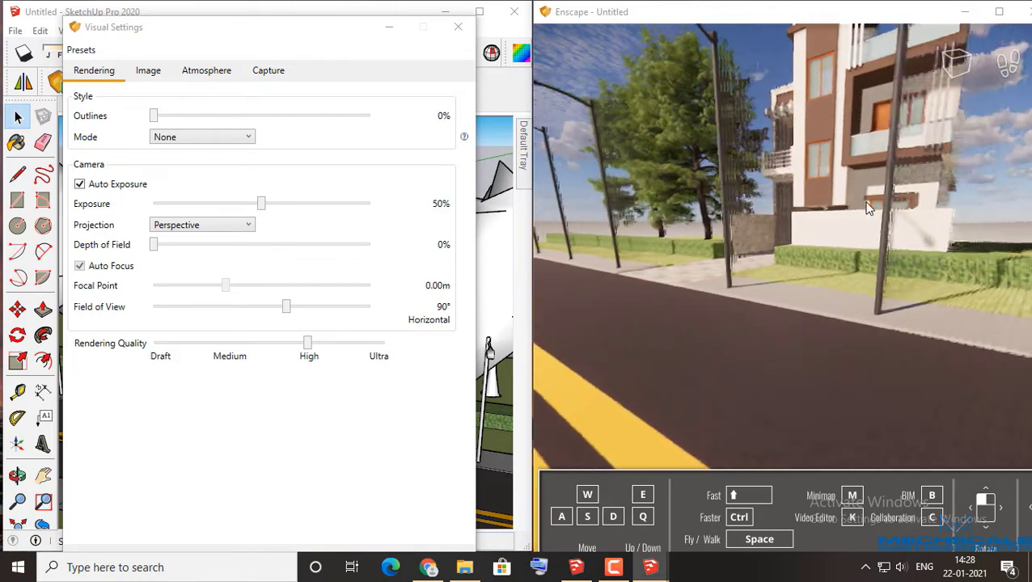
right_click_drag(814, 229, 783, 223)
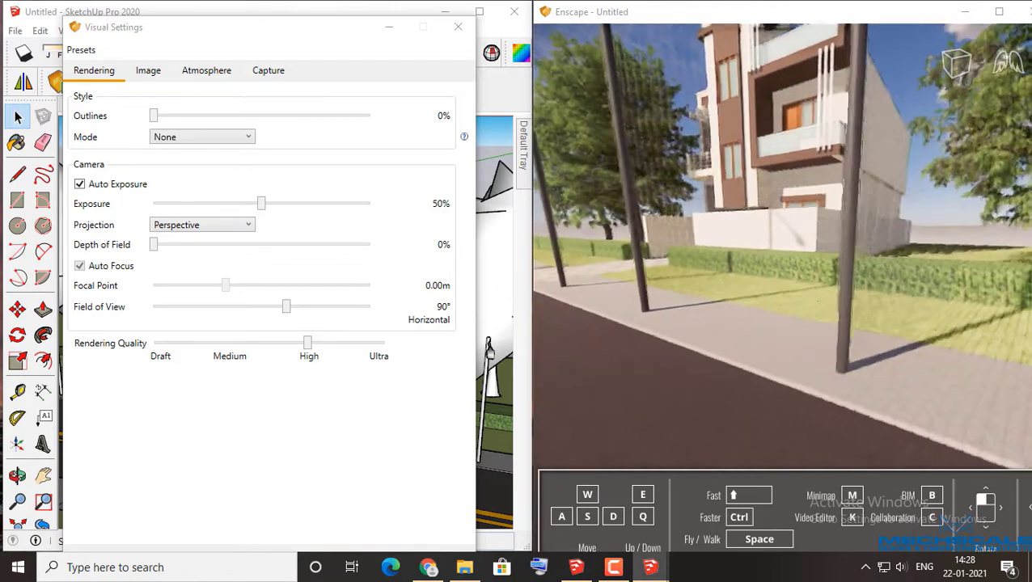
key("w")
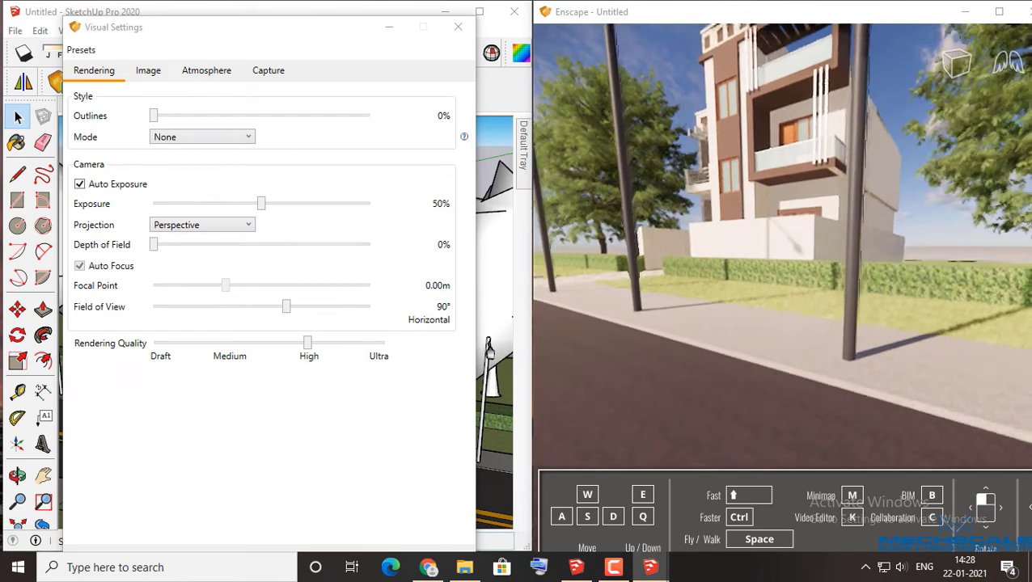
right_click_drag(691, 191, 691, 191)
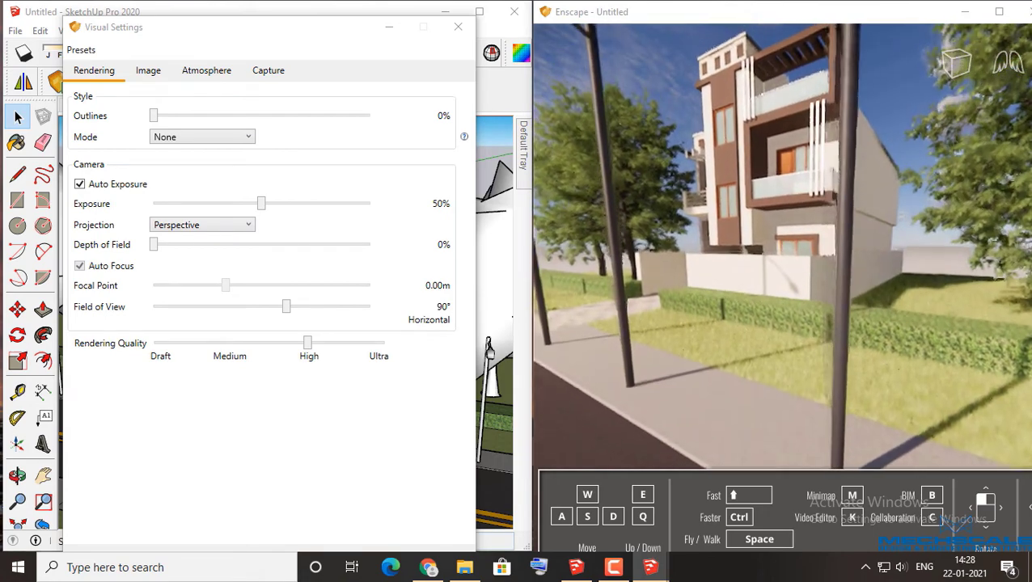
key("s")
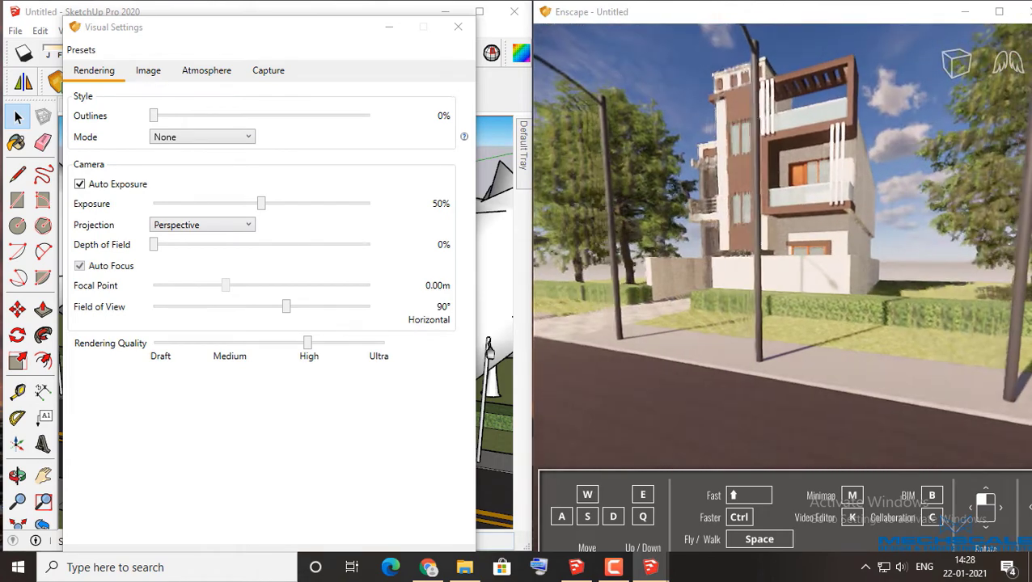
key("d")
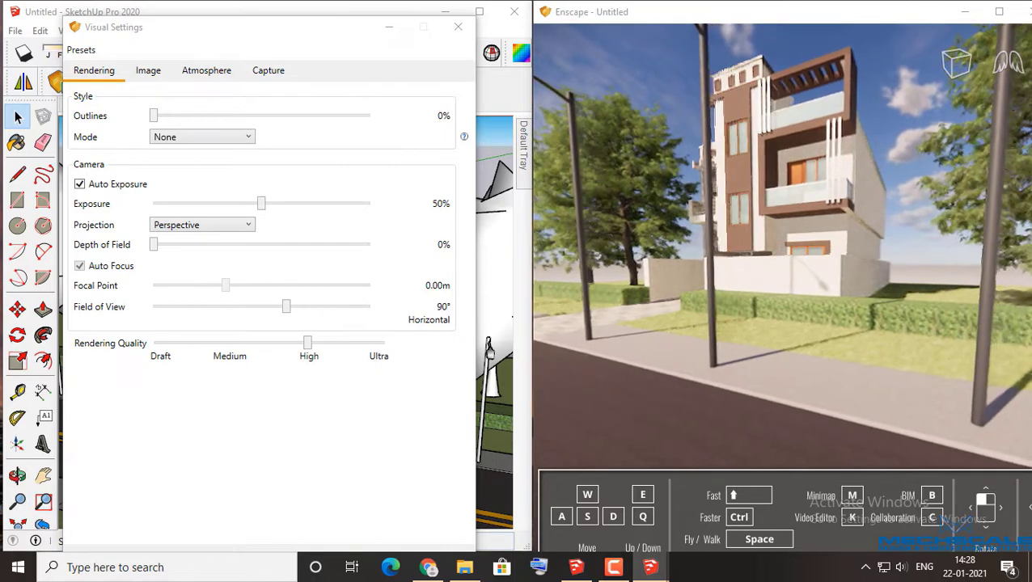
right_click_drag(746, 170, 745, 169)
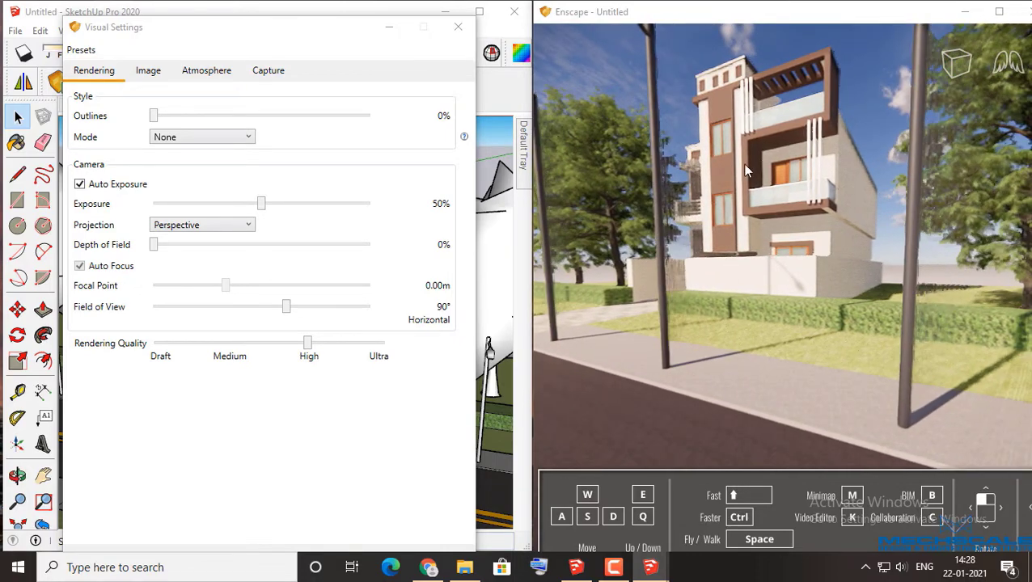
left_click(194, 226)
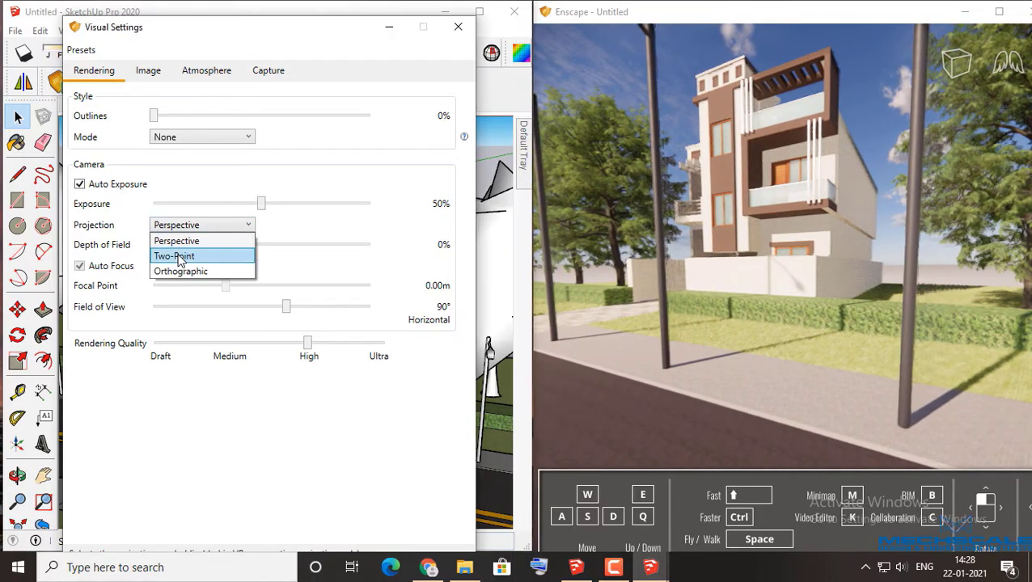
left_click(178, 256)
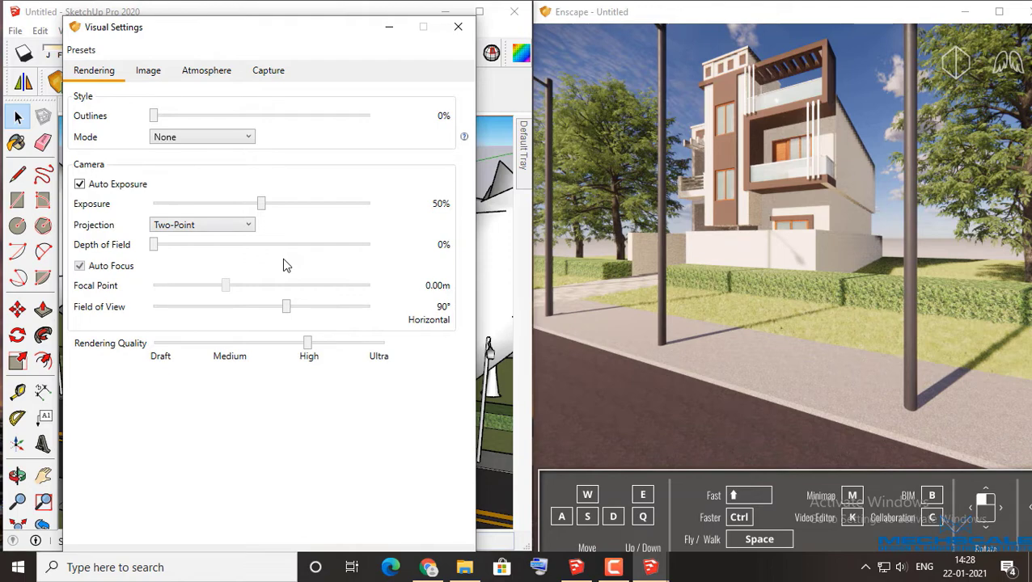
left_click(213, 229)
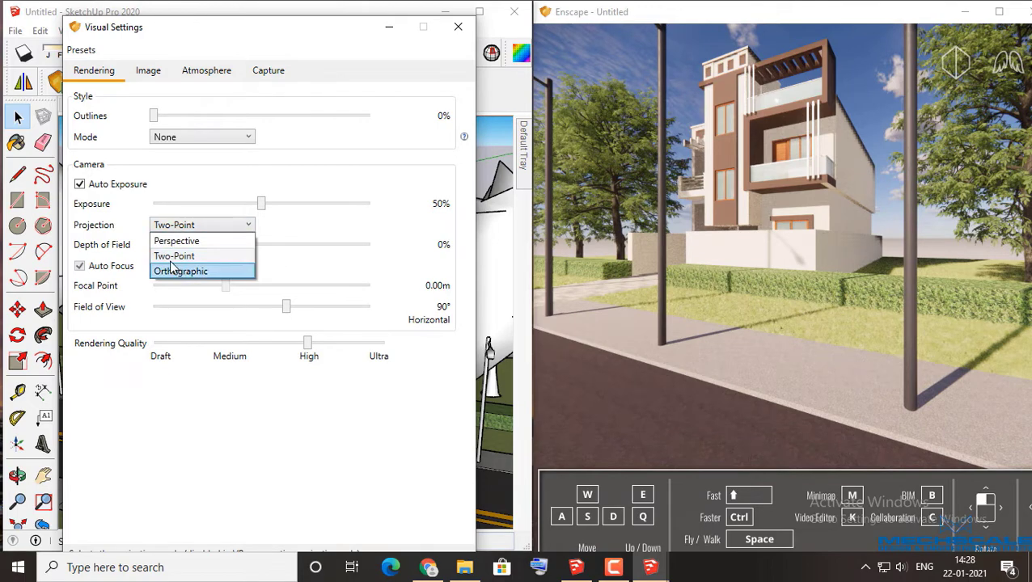
left_click(182, 237)
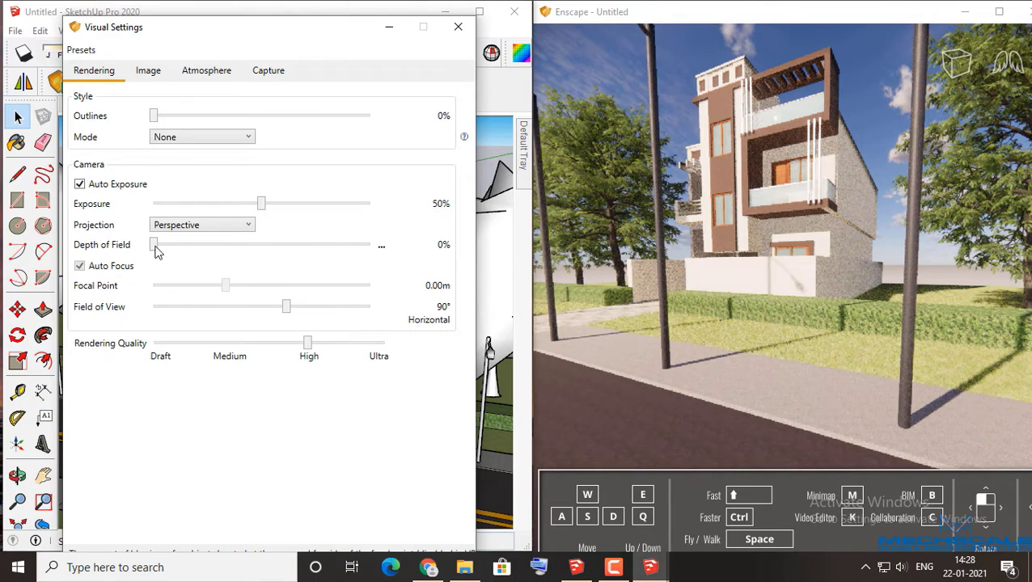
Step: Test Depth of Field, return it to 0%, and aim the render down the street lamps
left_click_drag(159, 252, 223, 260)
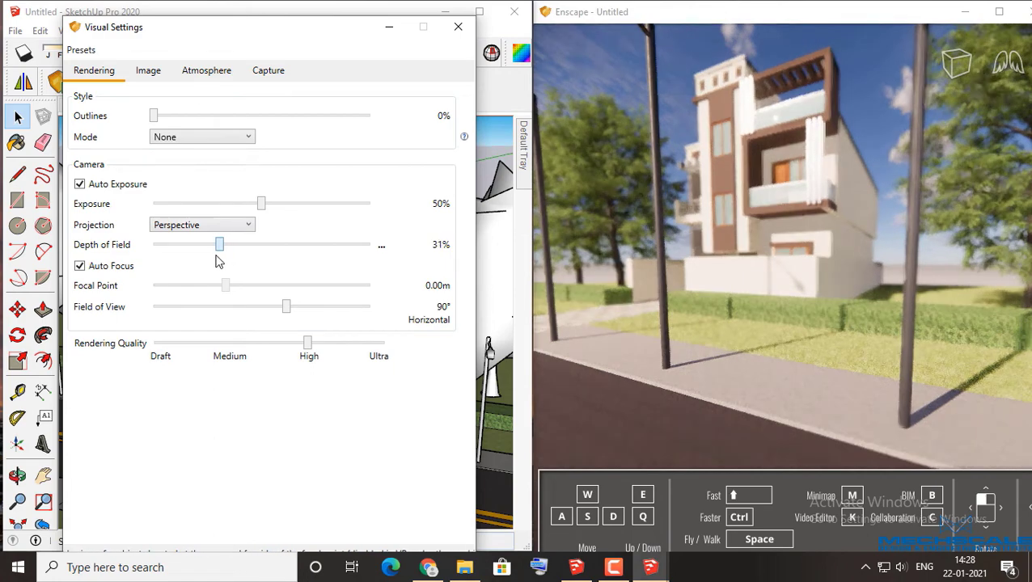
mouse_move(223, 260)
left_mouse_down()
mouse_move(126, 259)
mouse_move(340, 261)
mouse_move(147, 262)
left_mouse_up()
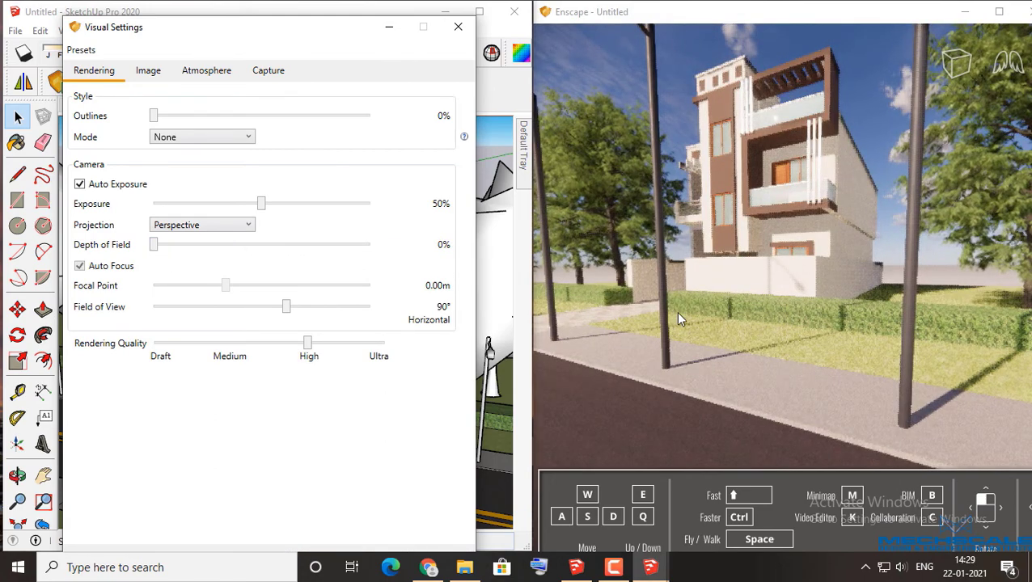
left_click_drag(678, 318, 736, 315)
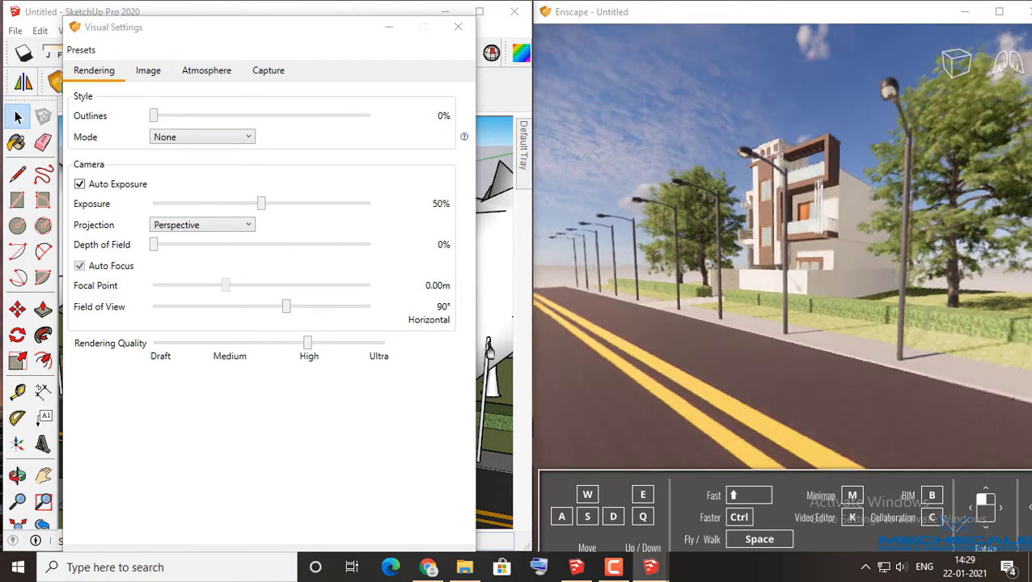
left_click_drag(736, 317, 735, 329)
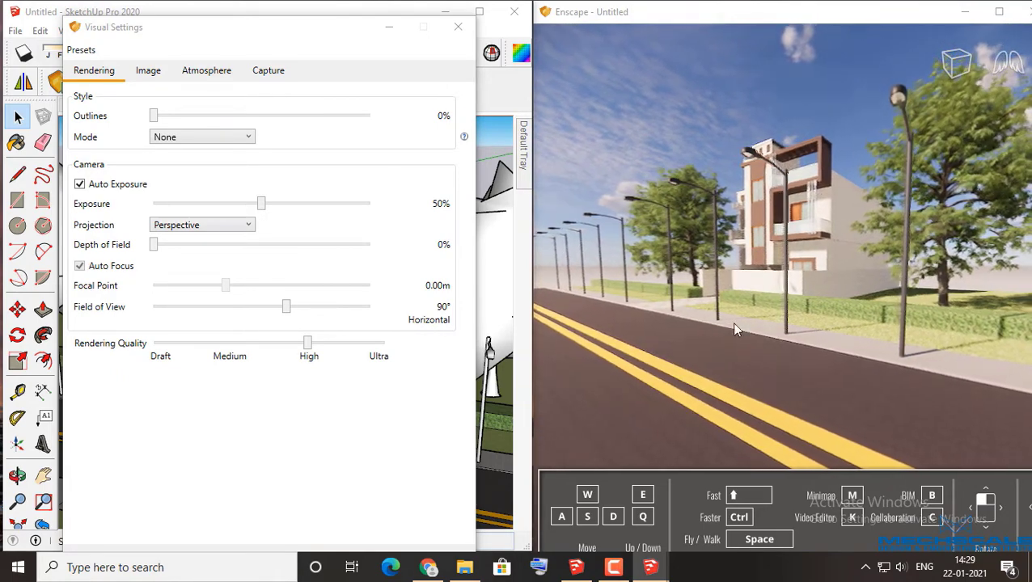
left_click_drag(253, 32, 660, 42)
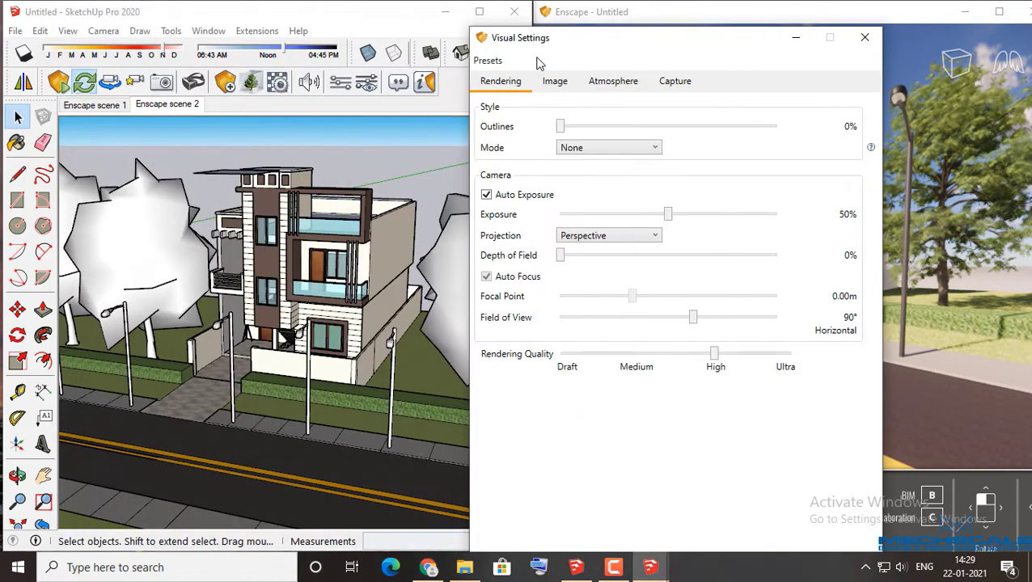
Step: Open the Enscape Asset Library filtered to the Vehicles category of cars and bikes
left_click(228, 90)
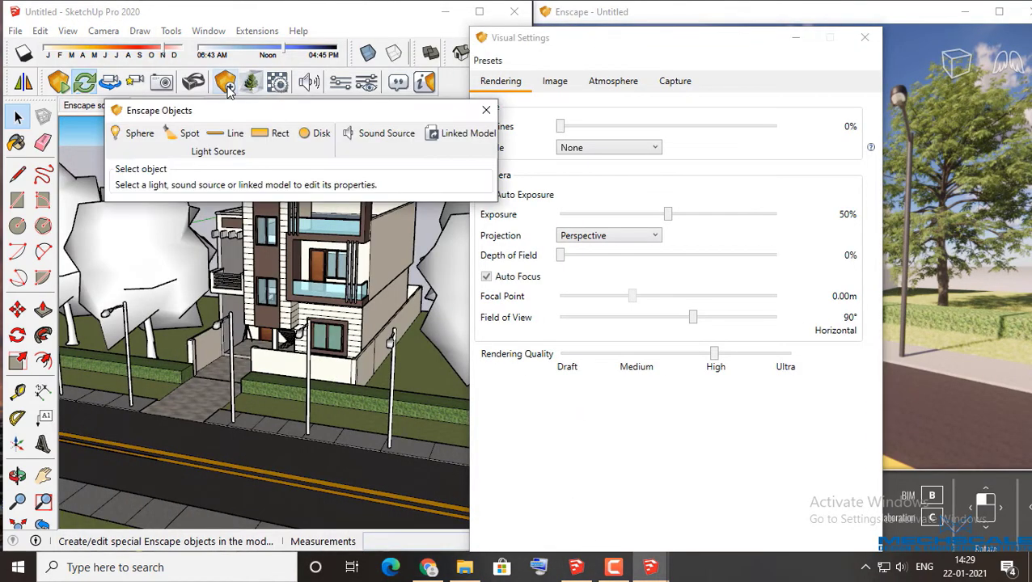
left_click(484, 111)
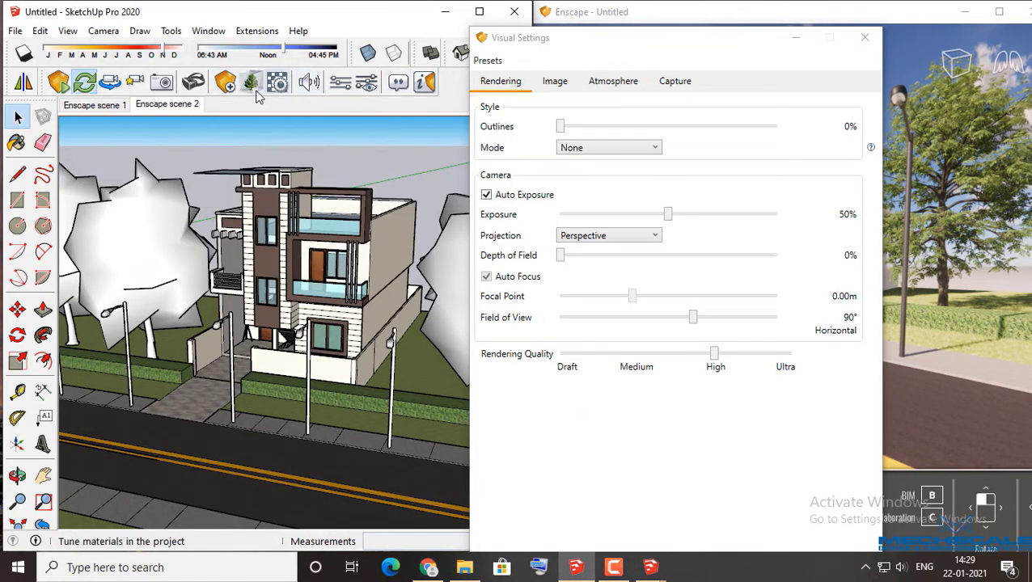
left_click(249, 86)
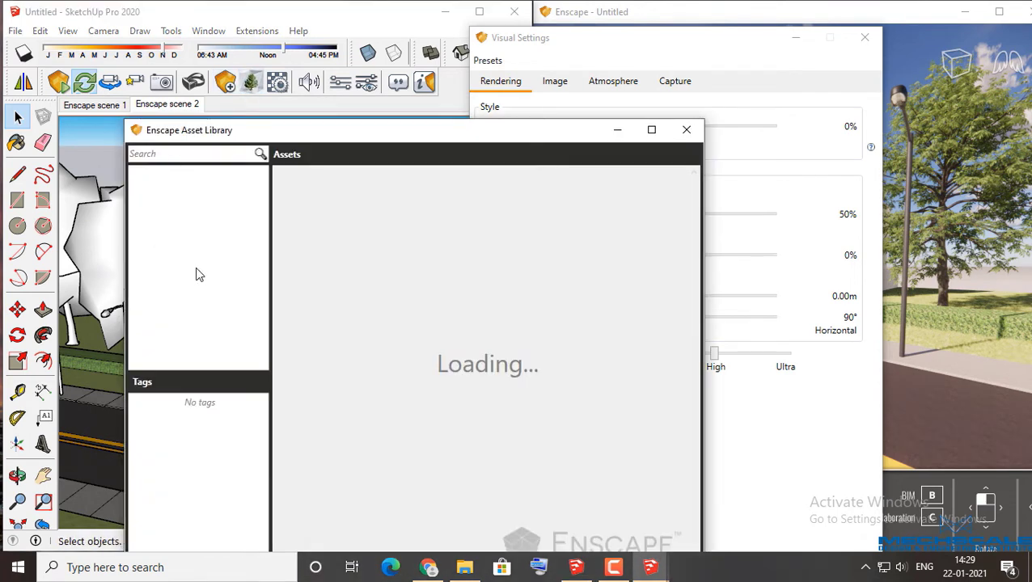
left_click_drag(316, 142, 377, 96)
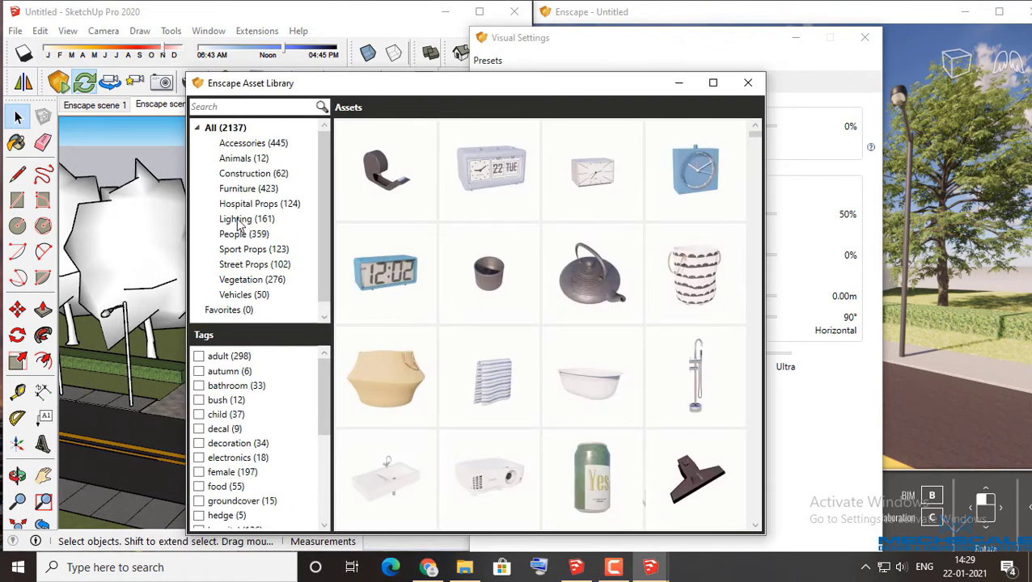
left_click(232, 296)
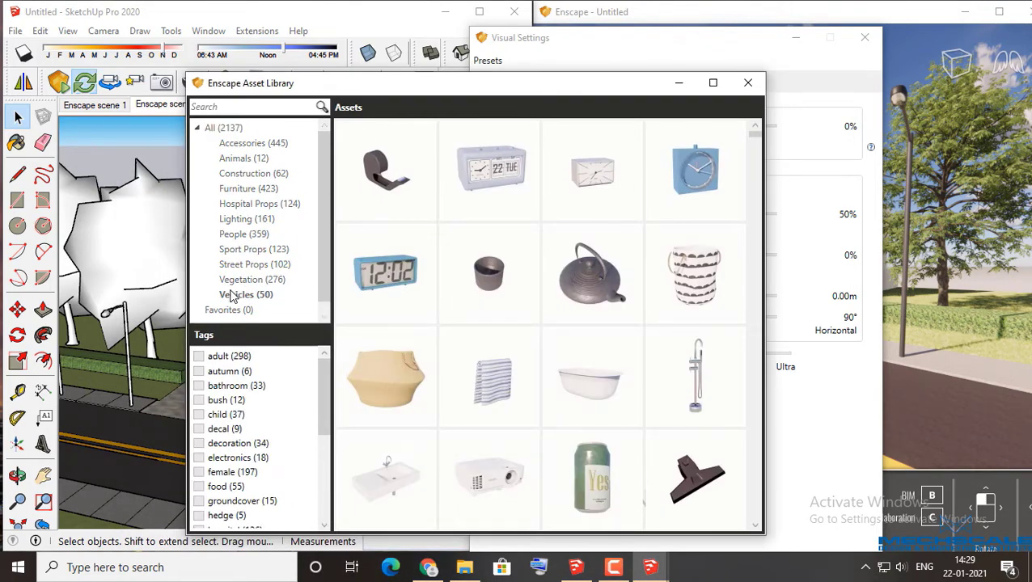
left_click_drag(463, 95, 677, 47)
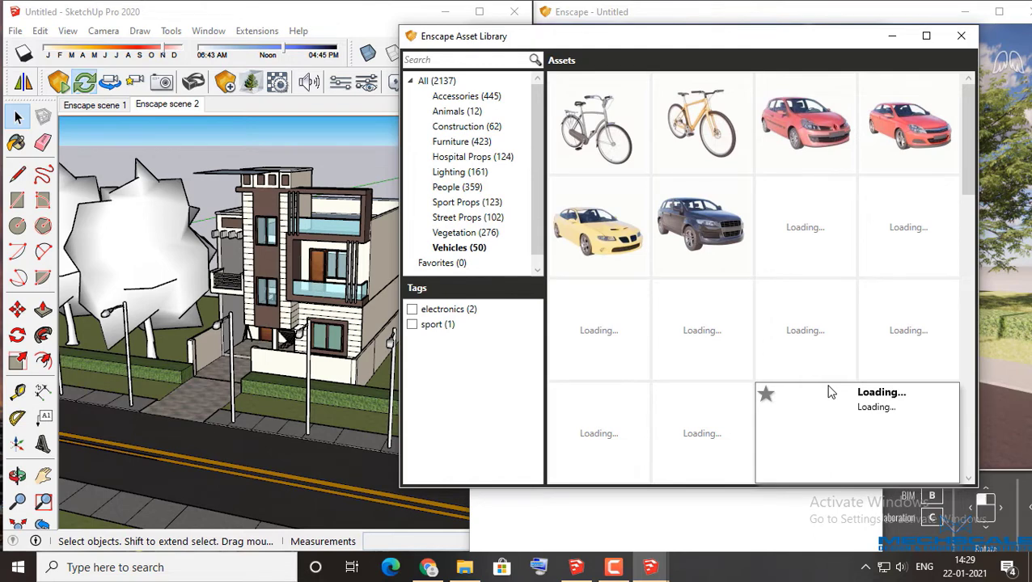
Step: Place the Car 04 SUV from Vehicles on the road and rotate it
left_click(703, 251)
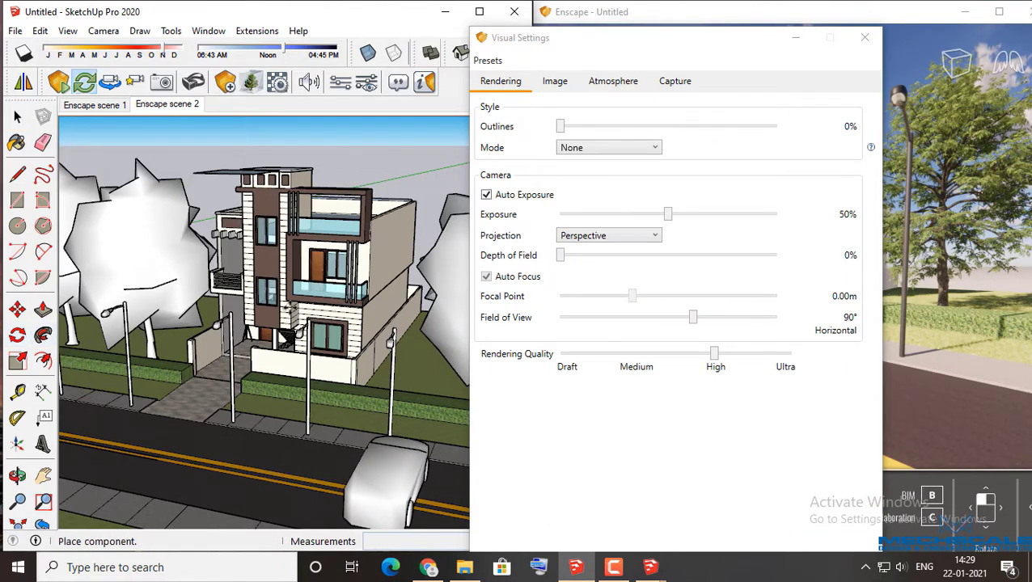
left_click(864, 37)
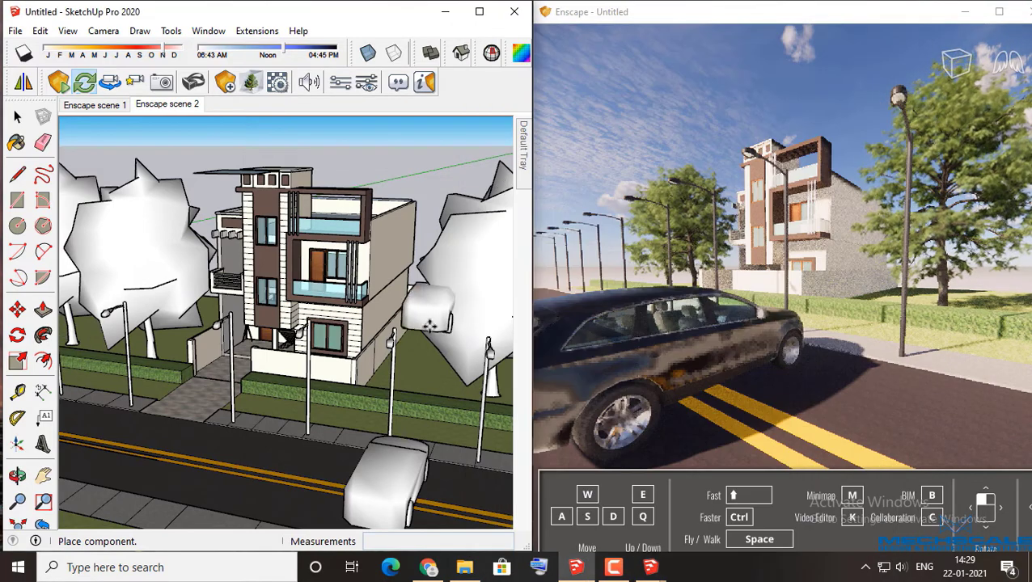
left_click(17, 334)
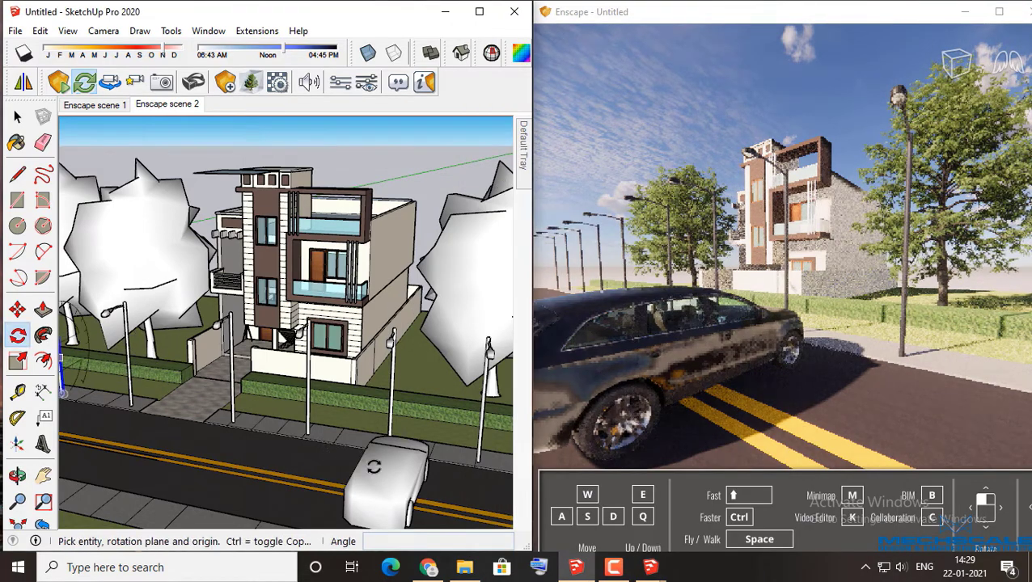
mouse_move(384, 475)
left_click_drag(378, 474, 354, 463)
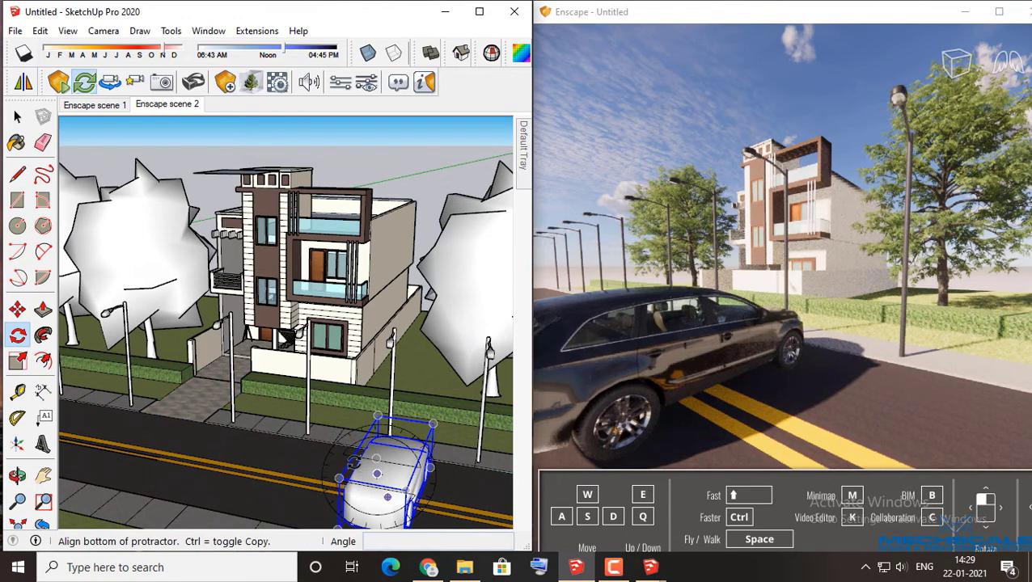
left_click(324, 458)
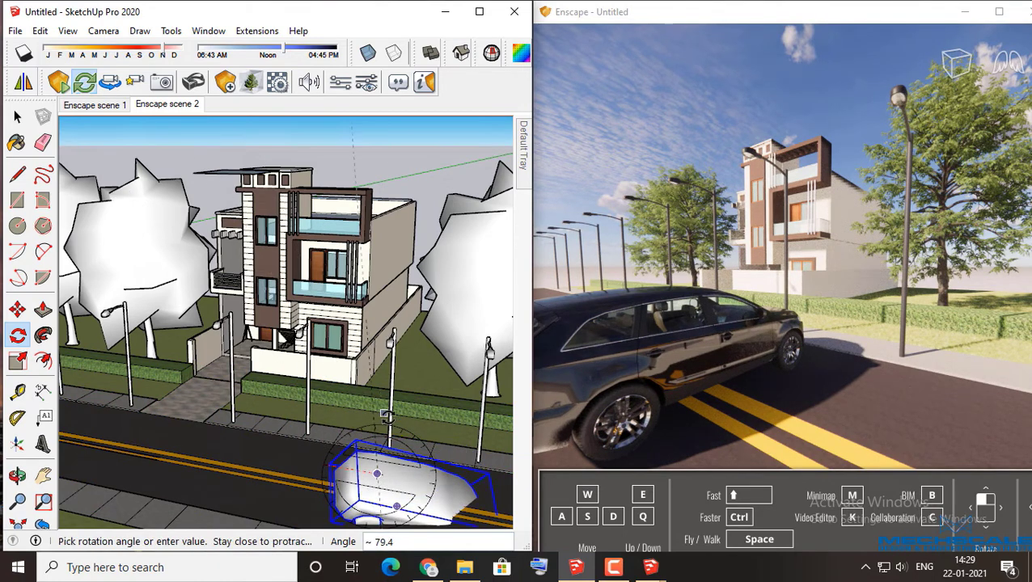
left_click(336, 415)
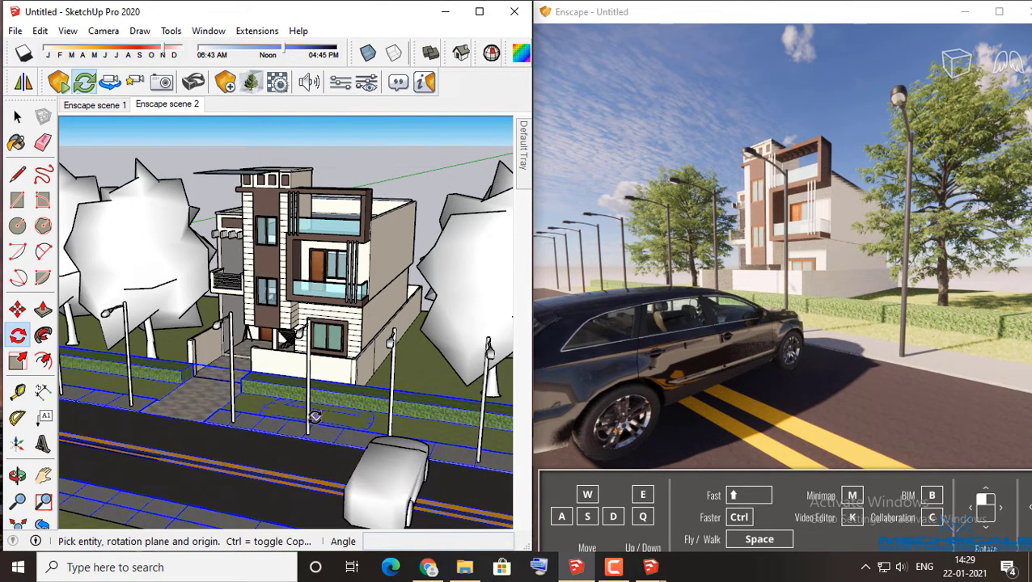
middle_click_drag(336, 415, 303, 402)
left_click(17, 118)
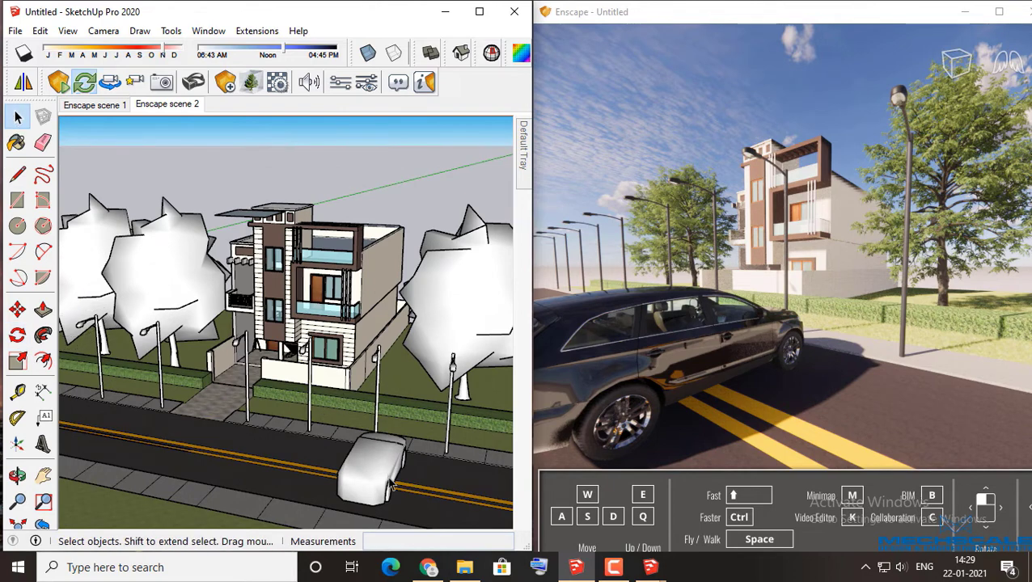
Step: Turn the SUV 90° and move it further along the road
left_click(17, 335)
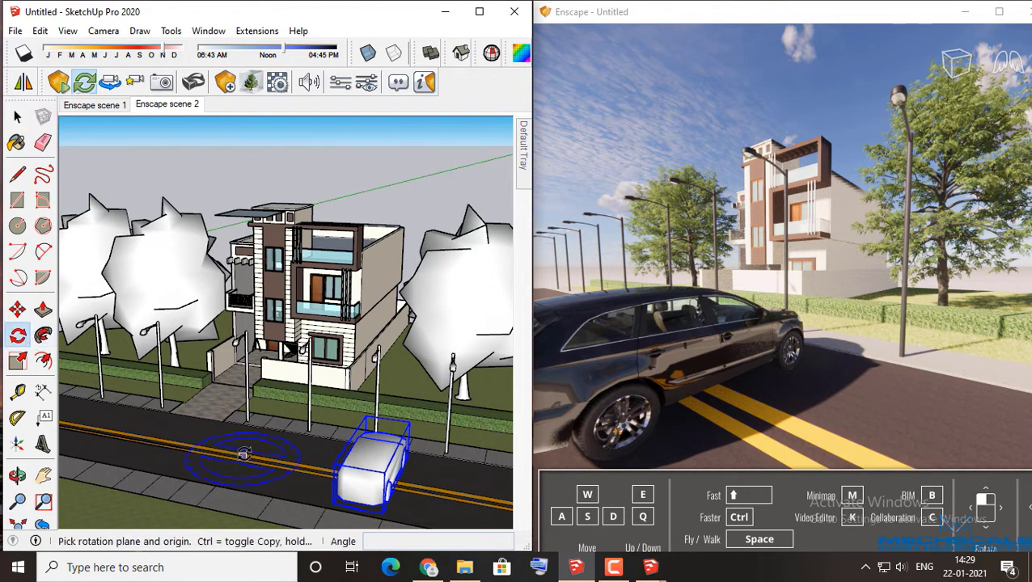
left_click(243, 454)
left_click(225, 456)
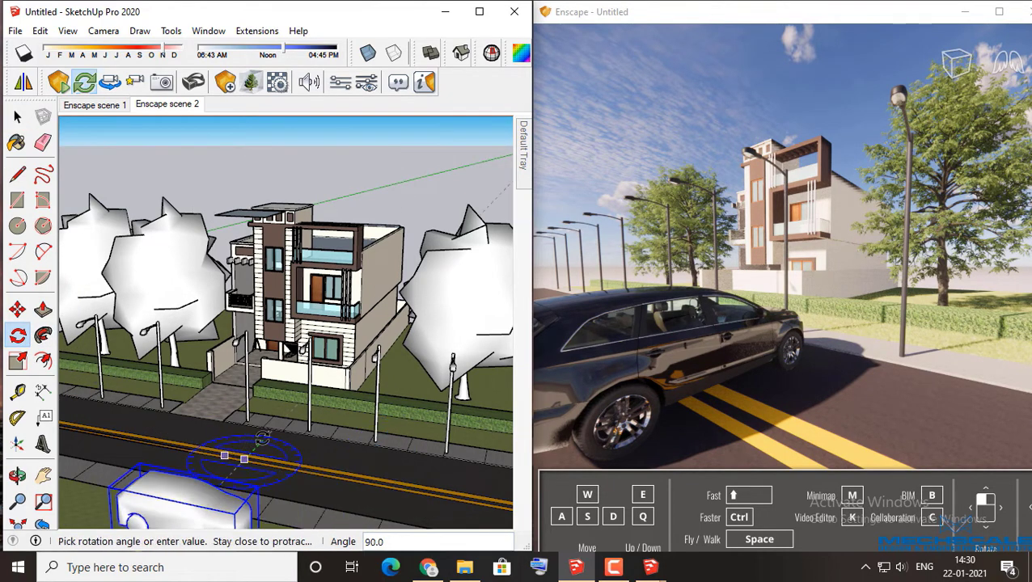
left_click(262, 440)
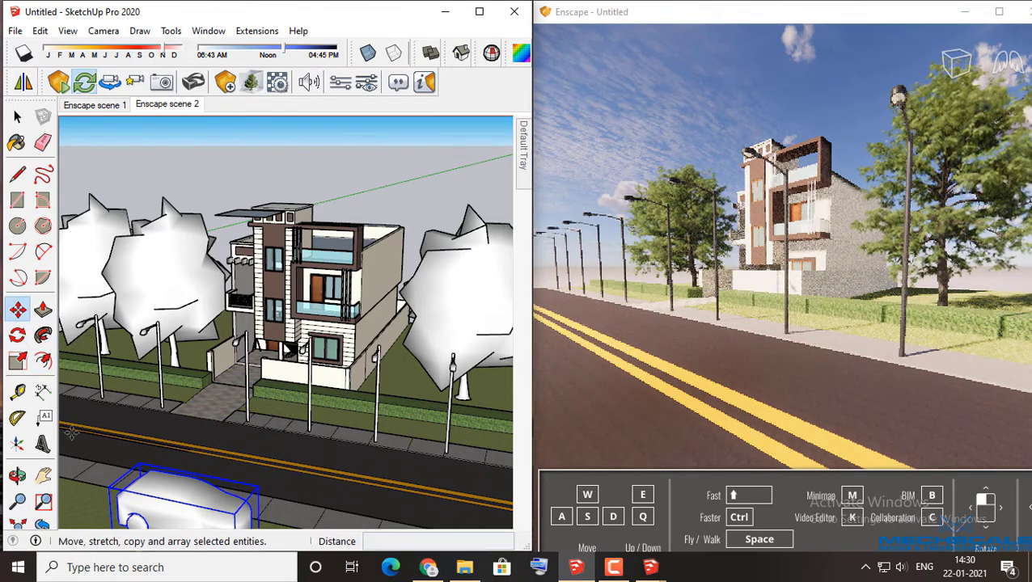
left_click(17, 309)
left_click(78, 499)
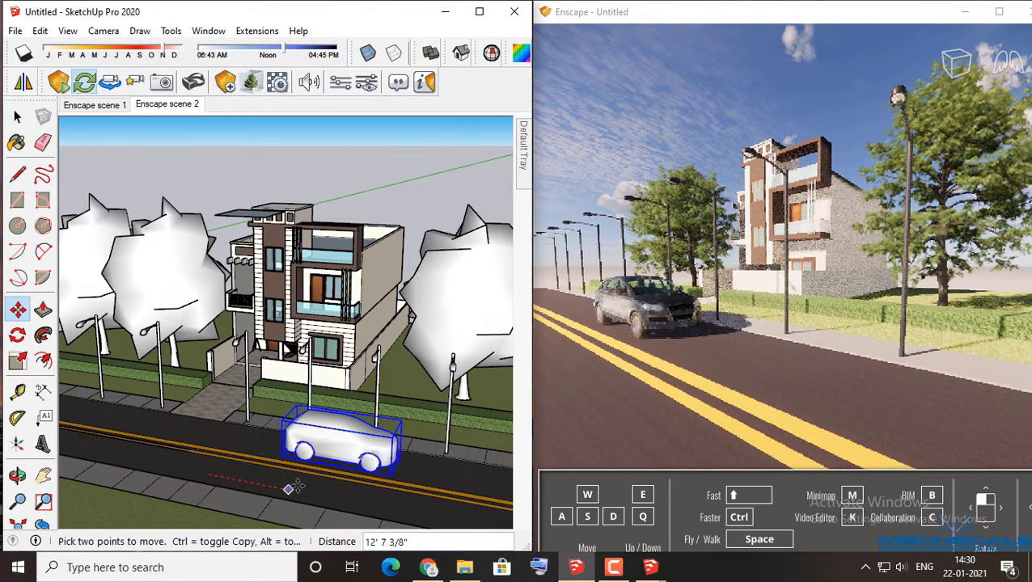
left_click(366, 503)
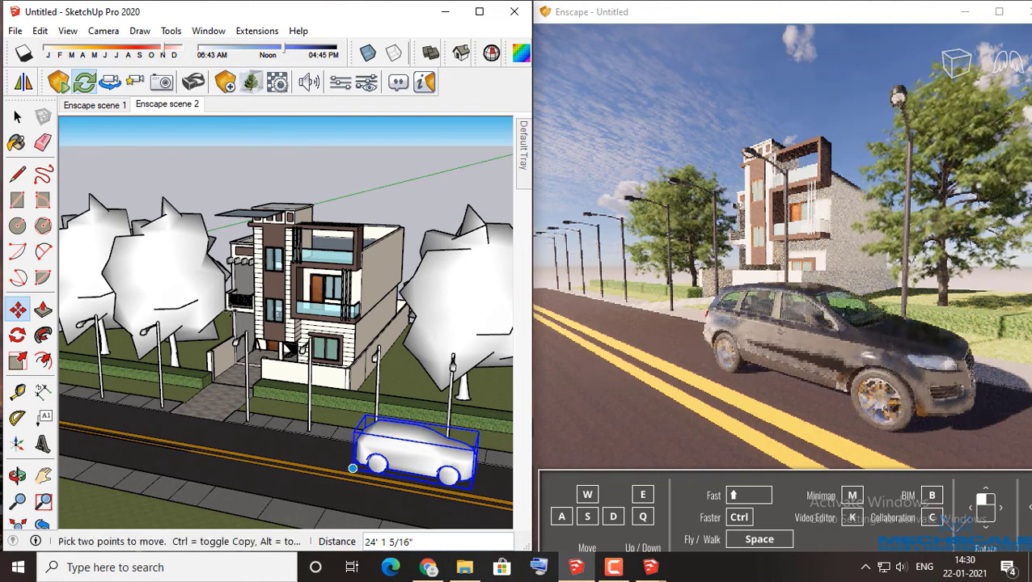
left_click(17, 118)
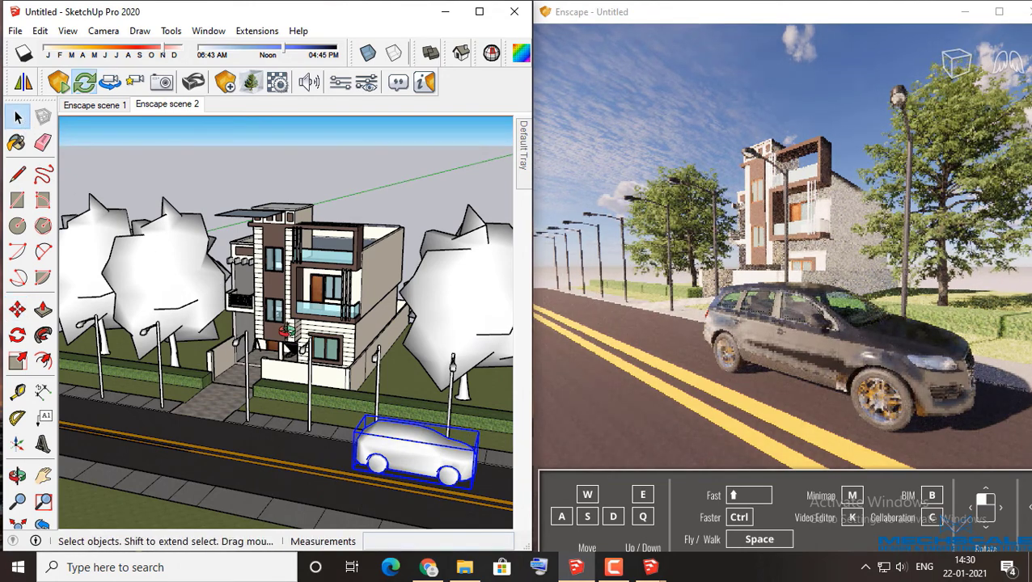
Step: Orbit and zoom in on the SUV, matching the Enscape render to the SketchUp view
middle_click_drag(283, 323, 242, 348)
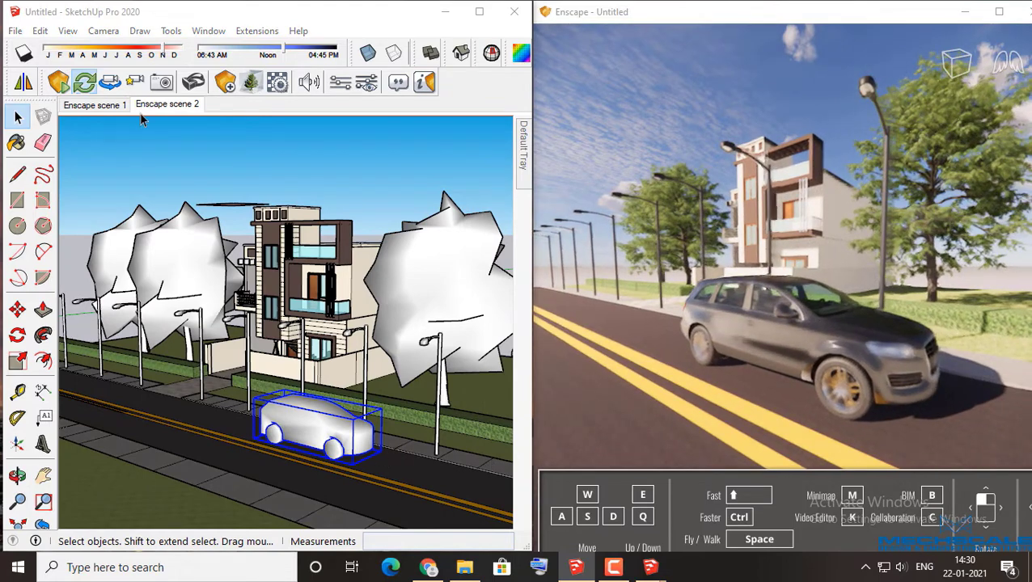
left_click(110, 81)
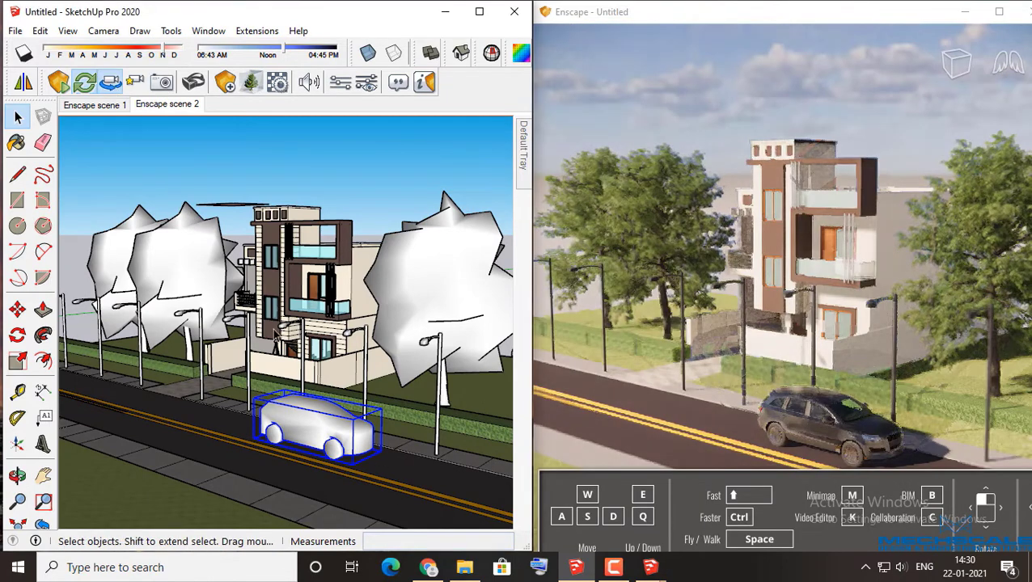
mouse_move(226, 311)
middle_mouse_down()
mouse_move(237, 404)
mouse_move(244, 375)
mouse_move(271, 380)
middle_mouse_up()
scroll(237, 404, "up", 2)
scroll(237, 404, "up", 2)
scroll(236, 404, "up", 2)
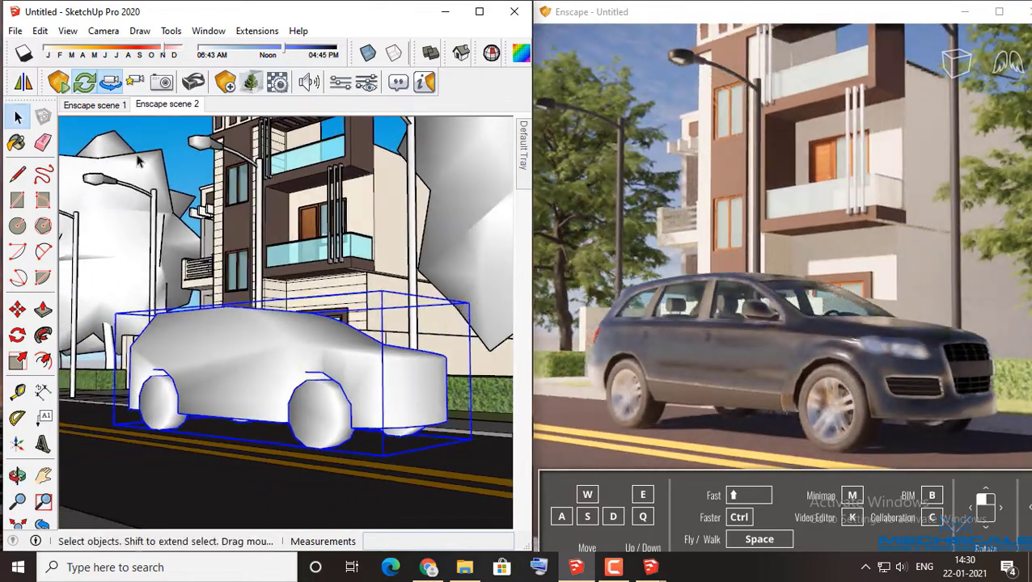
left_click(110, 81)
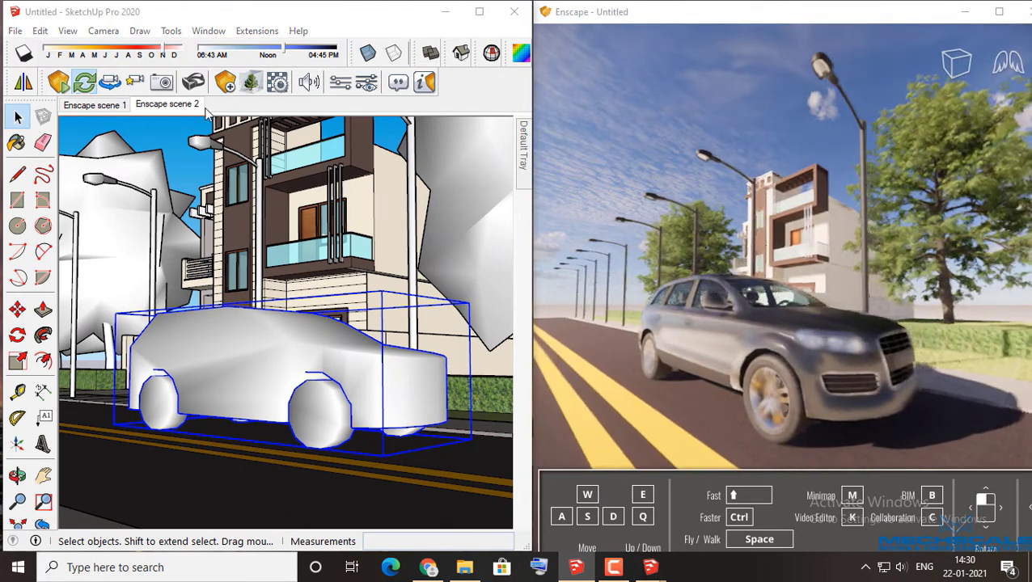
Step: Set Depth of Field to 48% with Auto Focus off and the focal point at 3.49m
left_click(366, 82)
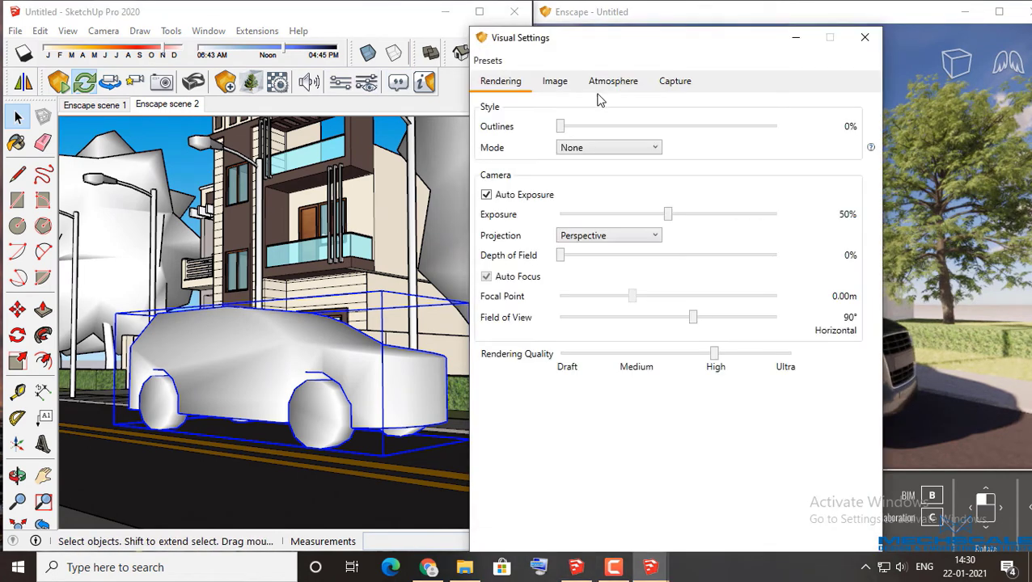
left_click_drag(596, 37, 239, 25)
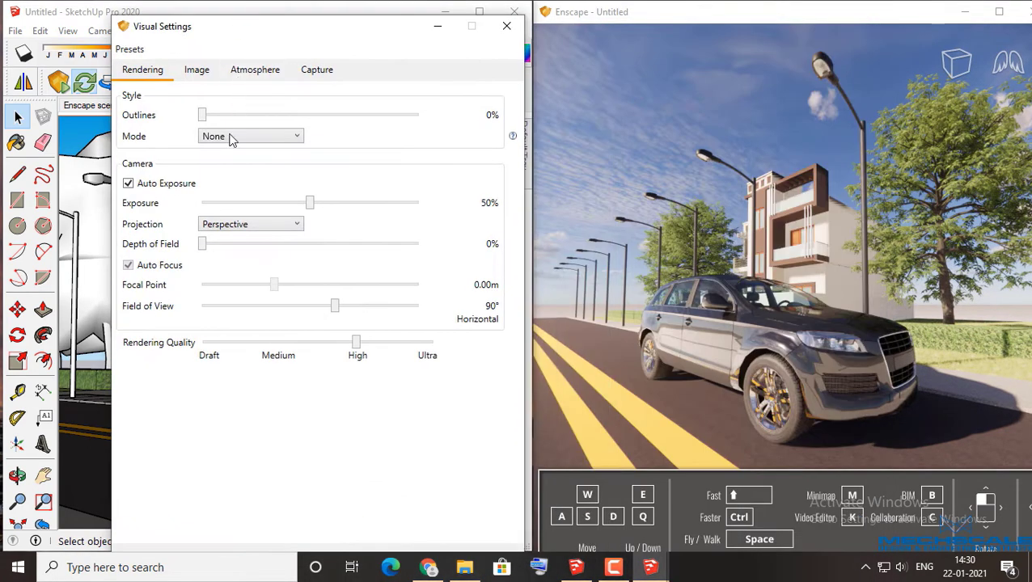
left_click_drag(206, 249, 338, 270)
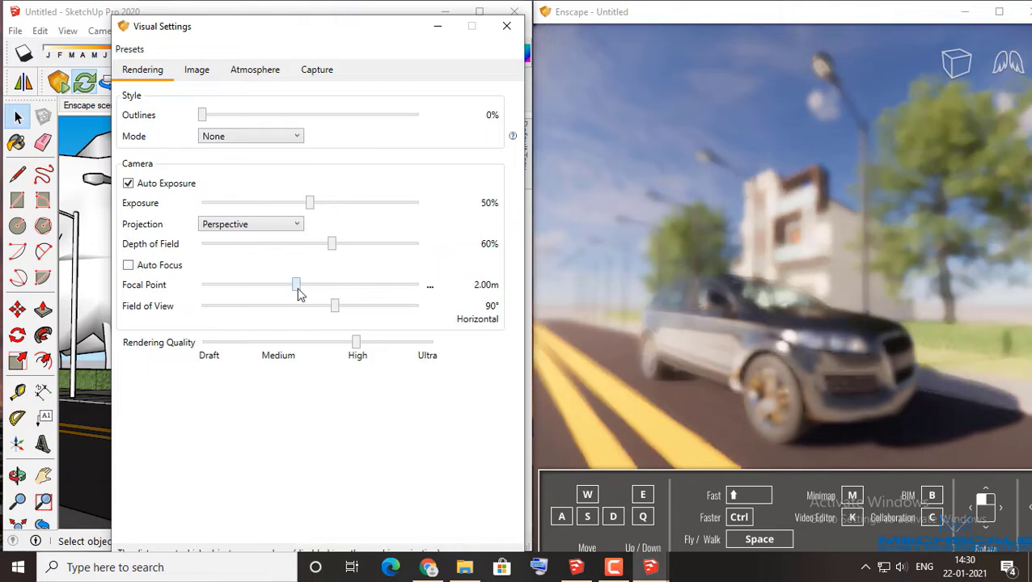
left_click_drag(291, 293, 272, 293)
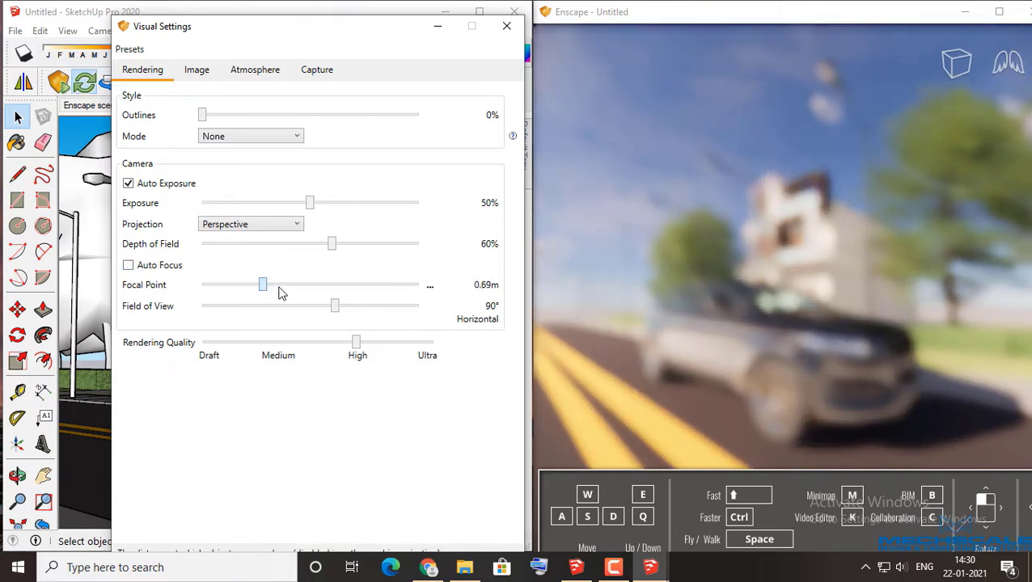
mouse_move(297, 293)
left_mouse_down()
mouse_move(331, 292)
mouse_move(317, 290)
left_mouse_up()
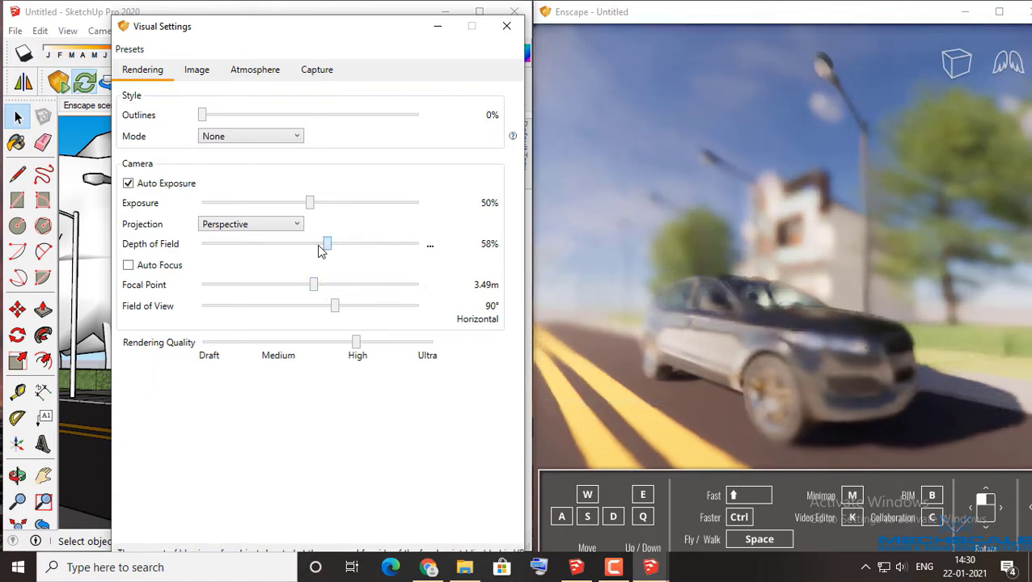
left_click_drag(321, 252, 306, 250)
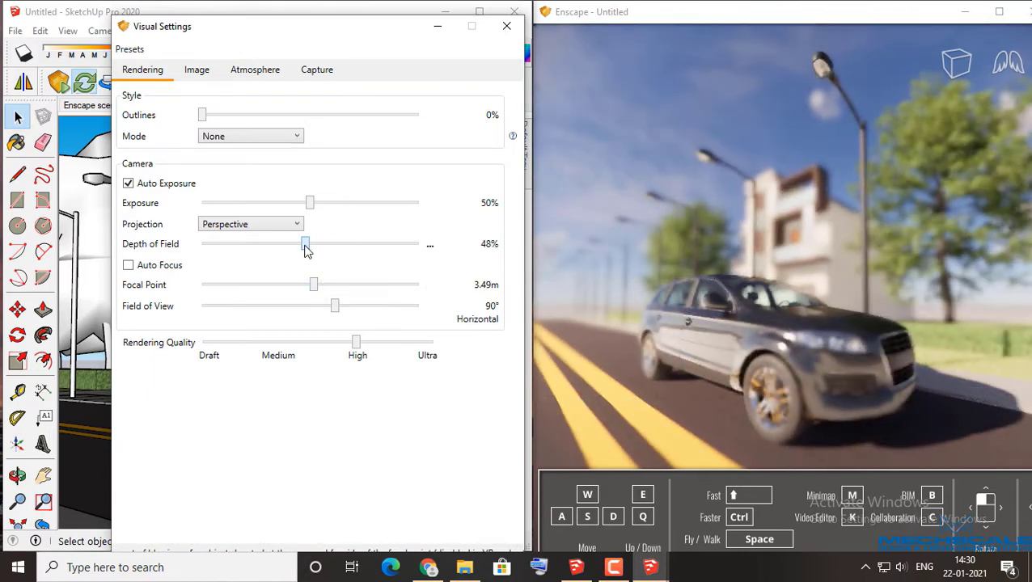
left_click_drag(700, 340, 715, 338)
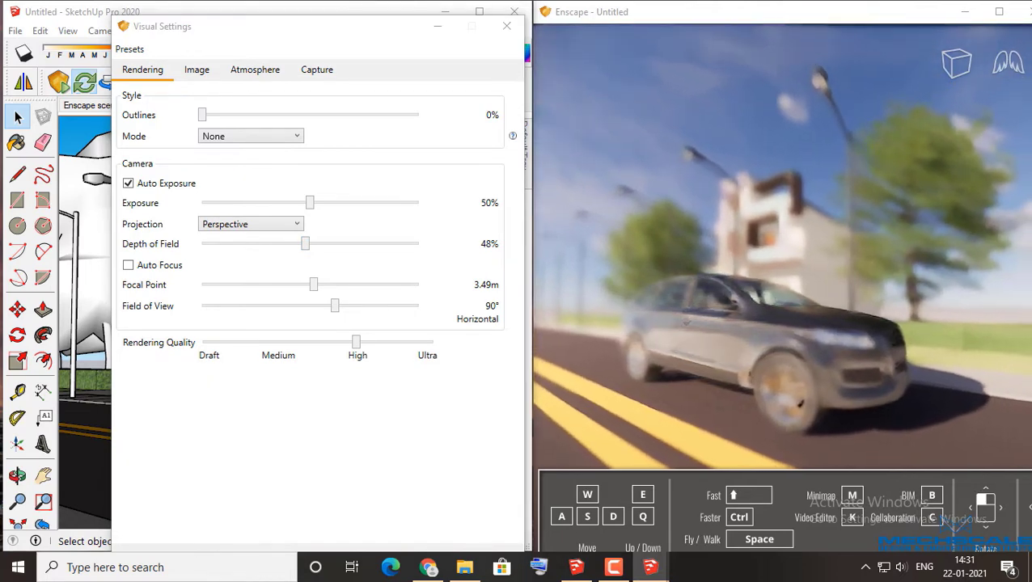
left_click_drag(716, 338, 732, 338)
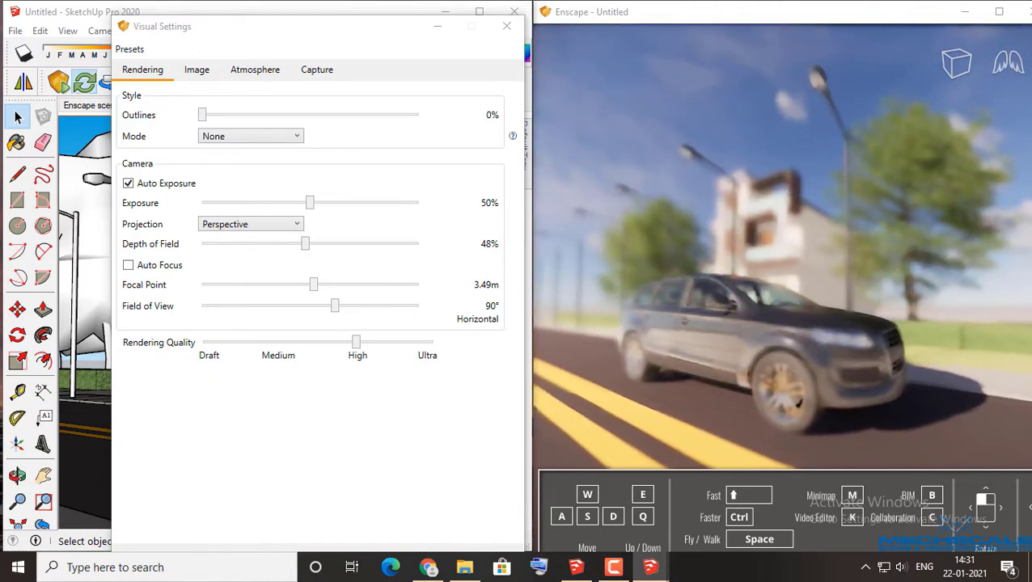
scroll(668, 327, "up", 3)
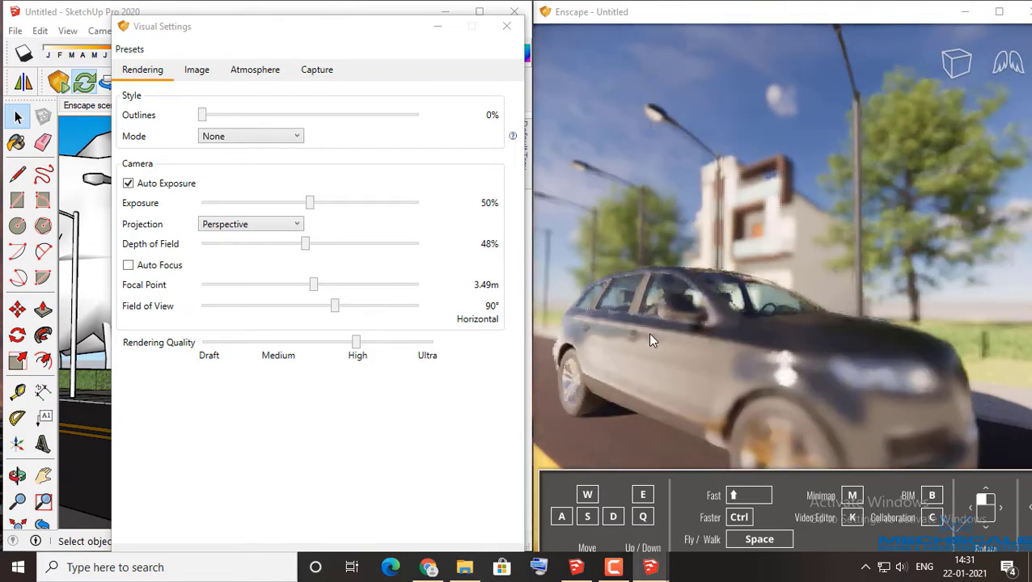
scroll(651, 332, "down", 3)
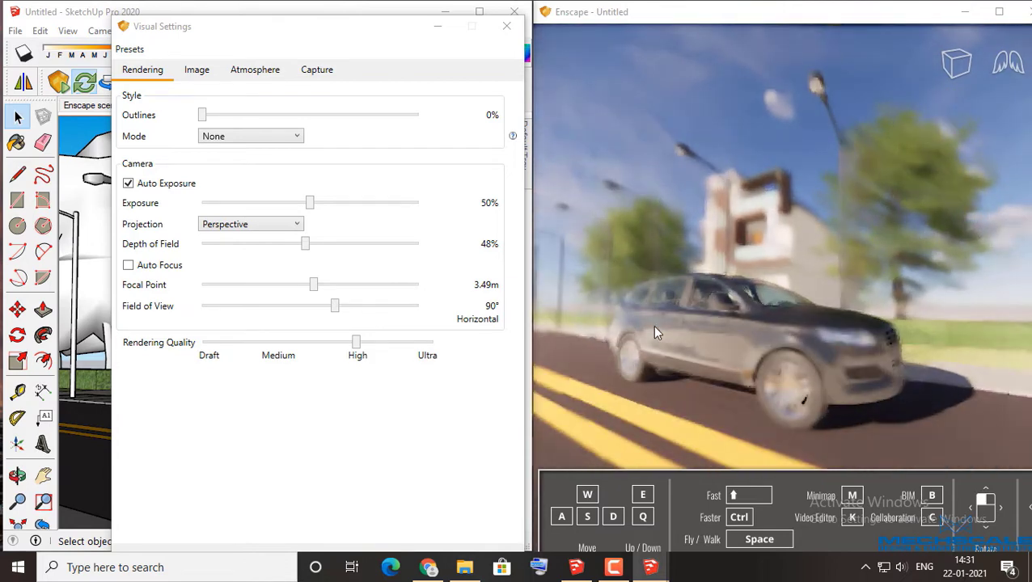
left_click_drag(655, 332, 643, 332)
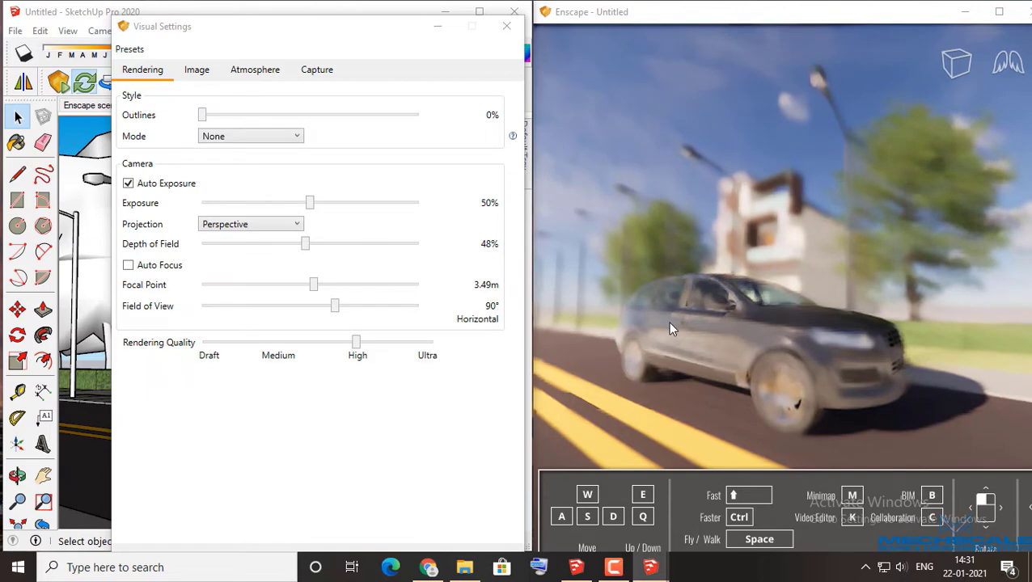
Step: Set the focal point to 4.67m, field of view to 85° and Depth of Field to 43%
mouse_move(314, 286)
left_mouse_down()
mouse_move(298, 287)
mouse_move(330, 285)
mouse_move(316, 311)
left_mouse_up()
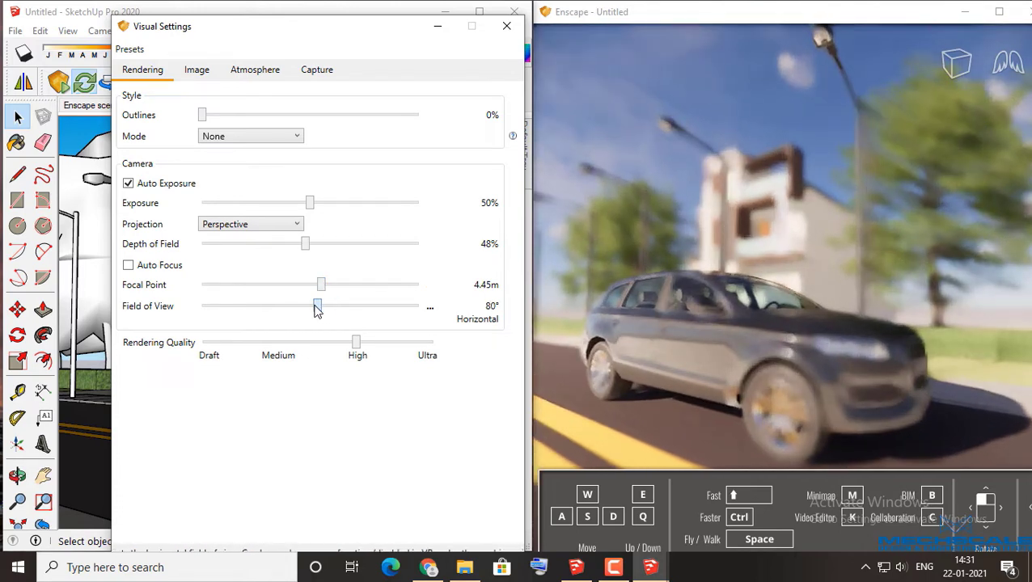
left_click_drag(299, 248, 282, 249)
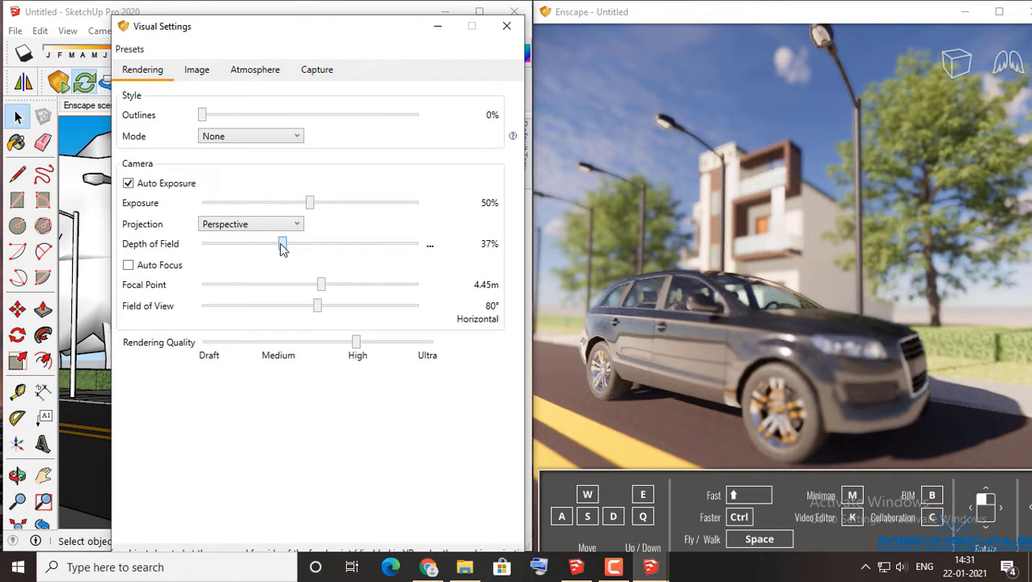
left_click_drag(283, 249, 278, 247)
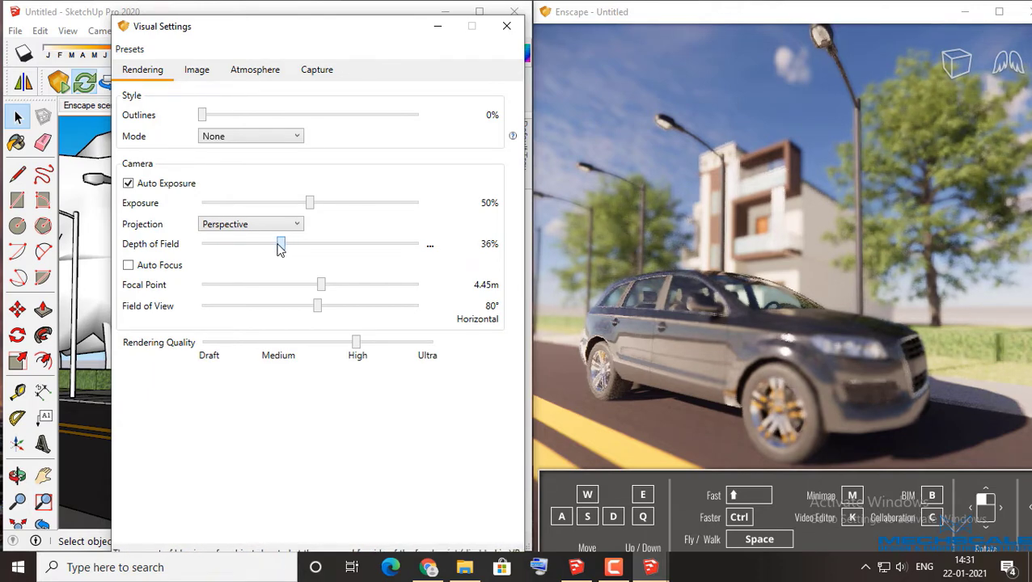
mouse_move(315, 290)
left_mouse_down()
mouse_move(297, 289)
mouse_move(328, 287)
left_mouse_up()
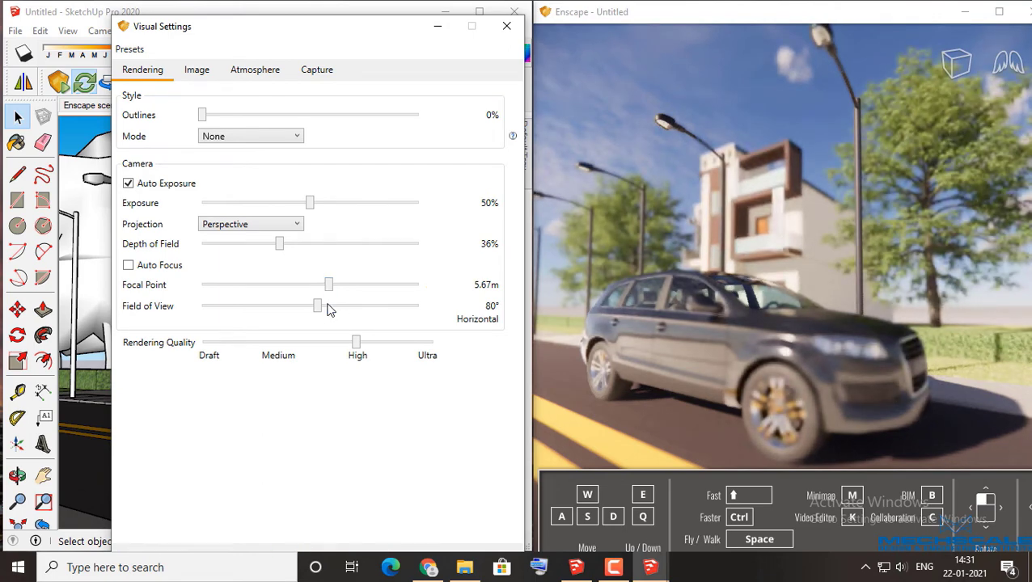
mouse_move(321, 306)
left_mouse_down()
mouse_move(313, 308)
mouse_move(326, 307)
left_mouse_up()
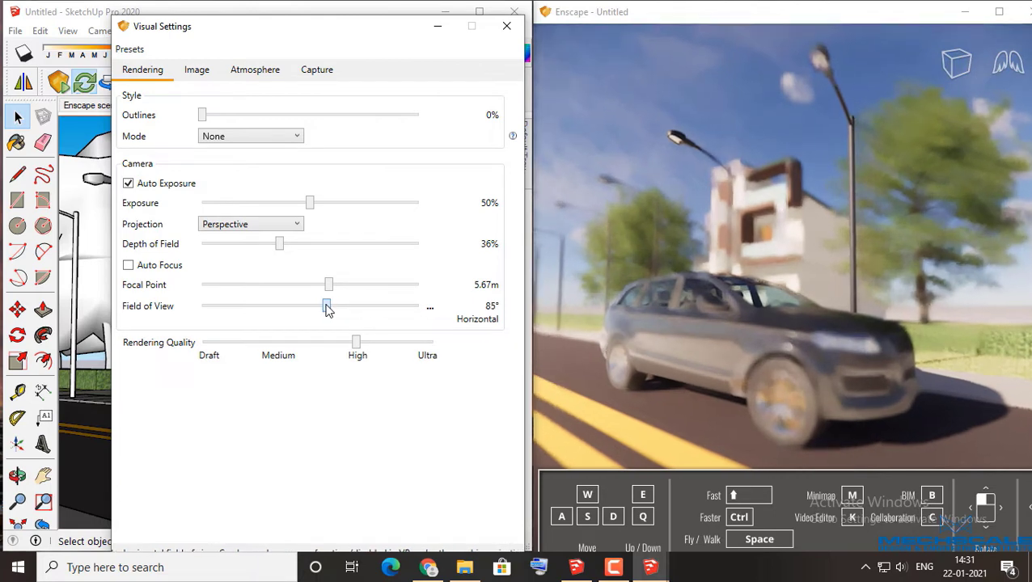
left_click_drag(286, 245, 329, 254)
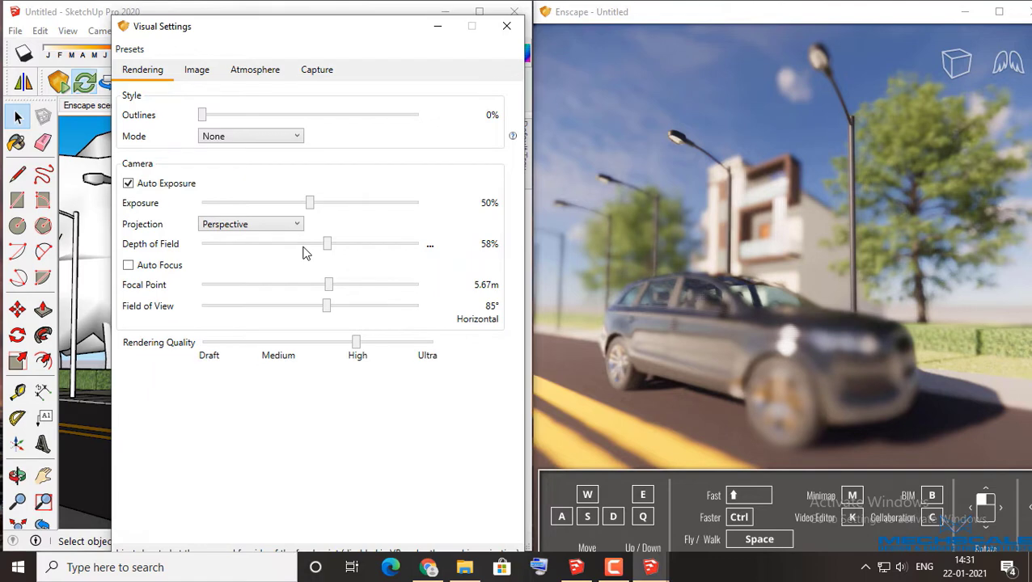
left_click_drag(328, 245, 306, 245)
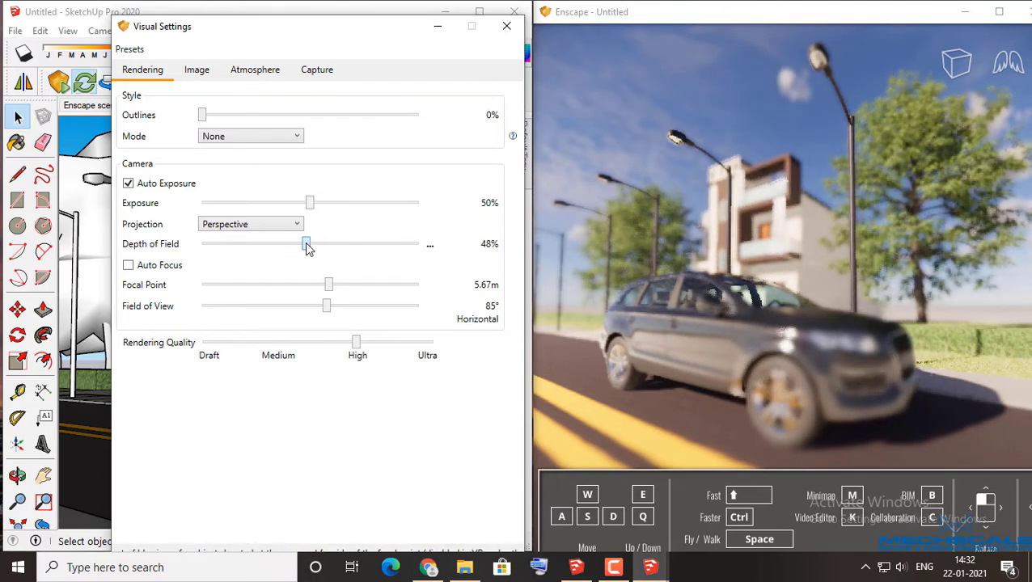
mouse_move(328, 285)
left_mouse_down()
mouse_move(315, 285)
mouse_move(331, 285)
left_mouse_up()
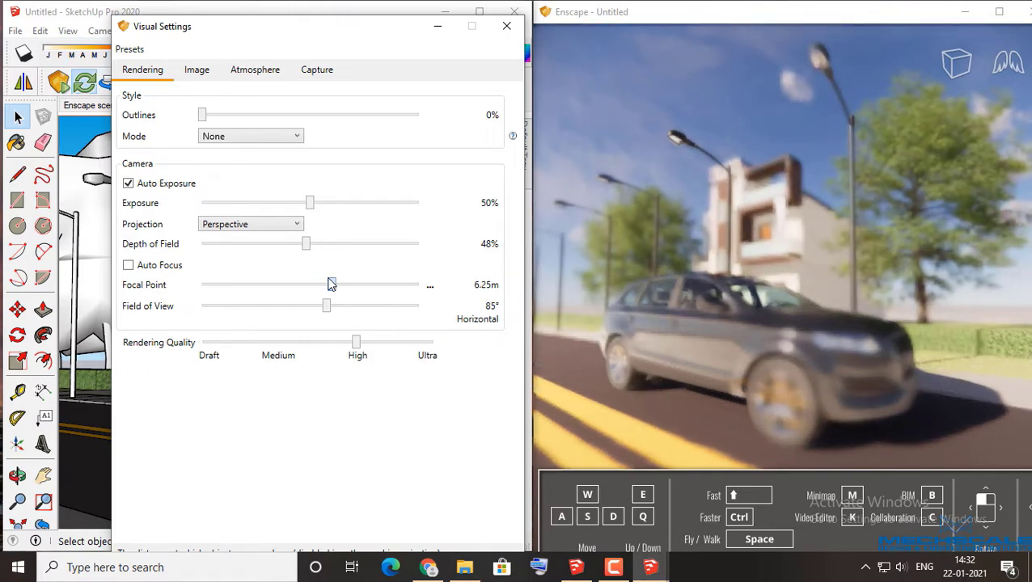
left_click_drag(331, 285, 322, 285)
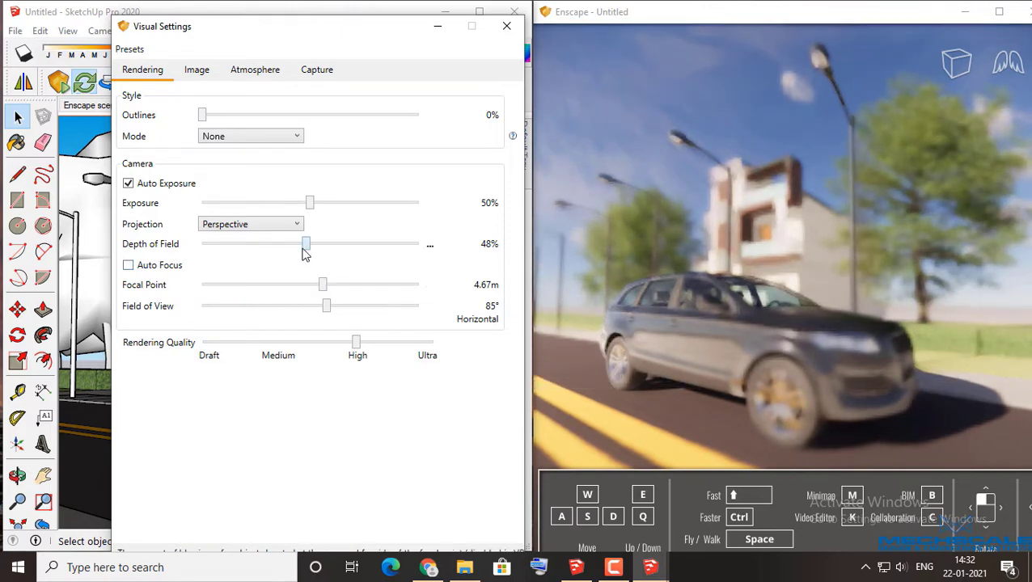
left_click_drag(305, 246, 300, 253)
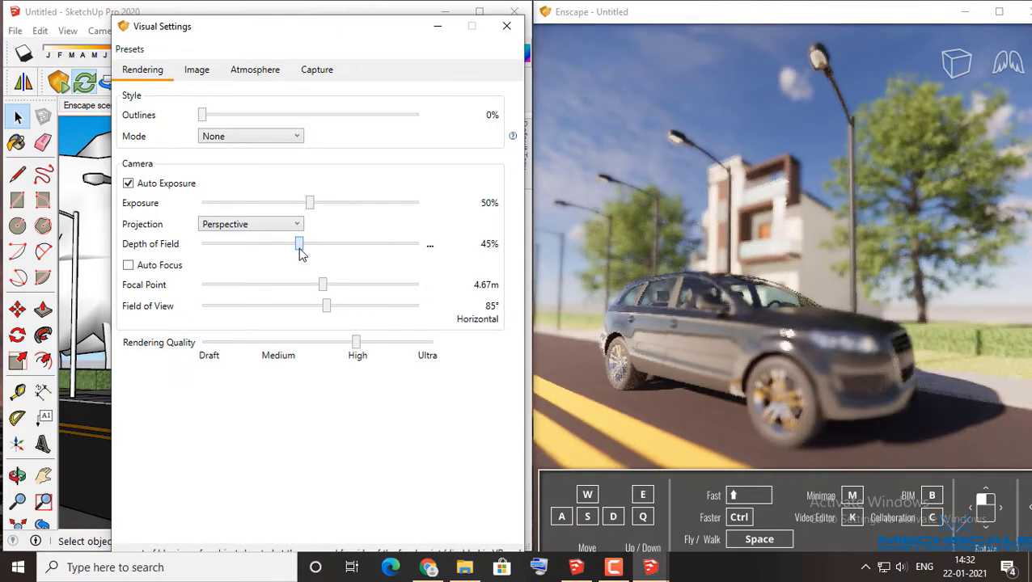
left_click_drag(301, 253, 299, 253)
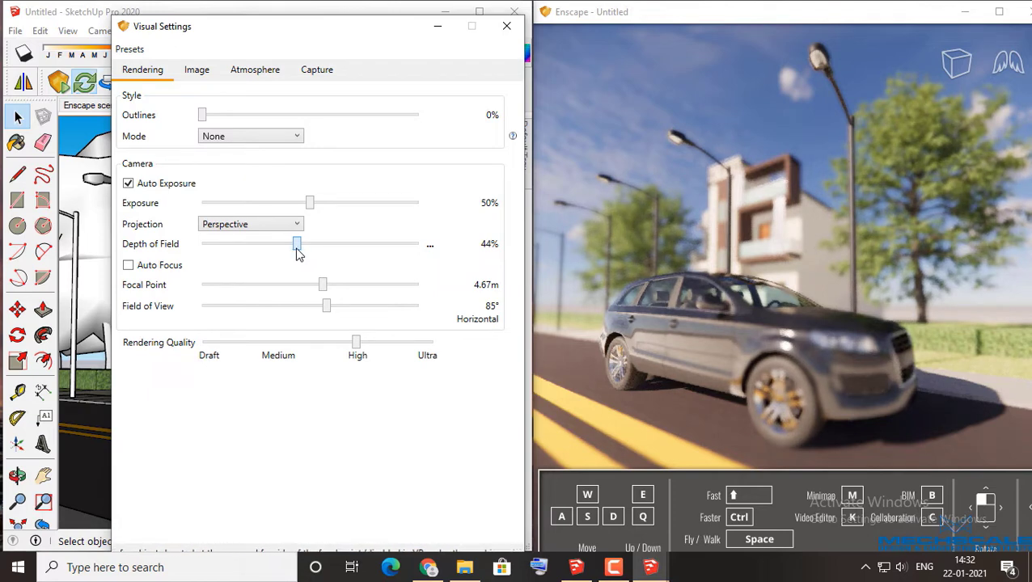
left_click_drag(298, 253, 297, 253)
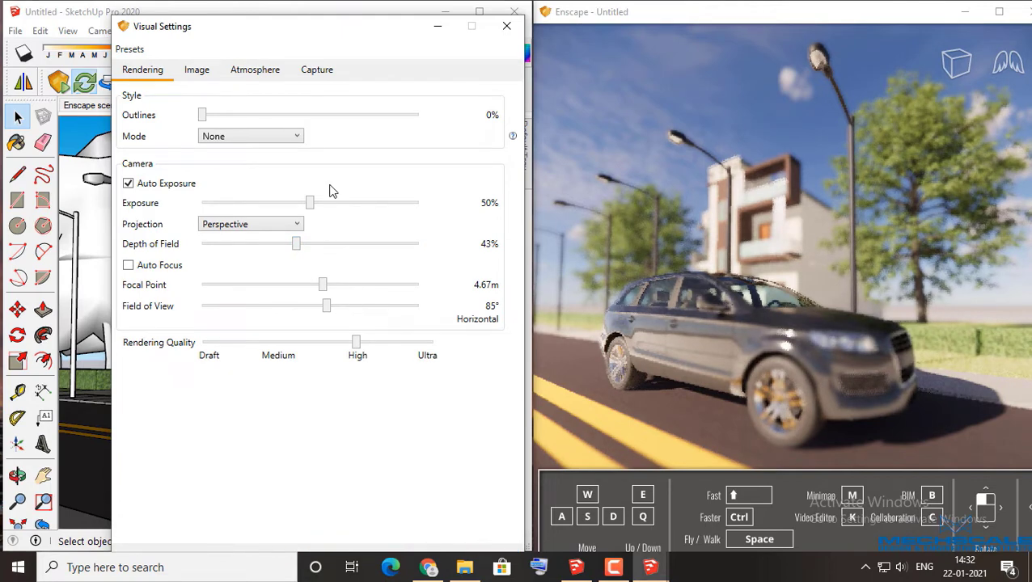
Step: Enable the Enscape Capturing toolbar, take an F11 screenshot and choose Desktop as the save folder
left_click(317, 76)
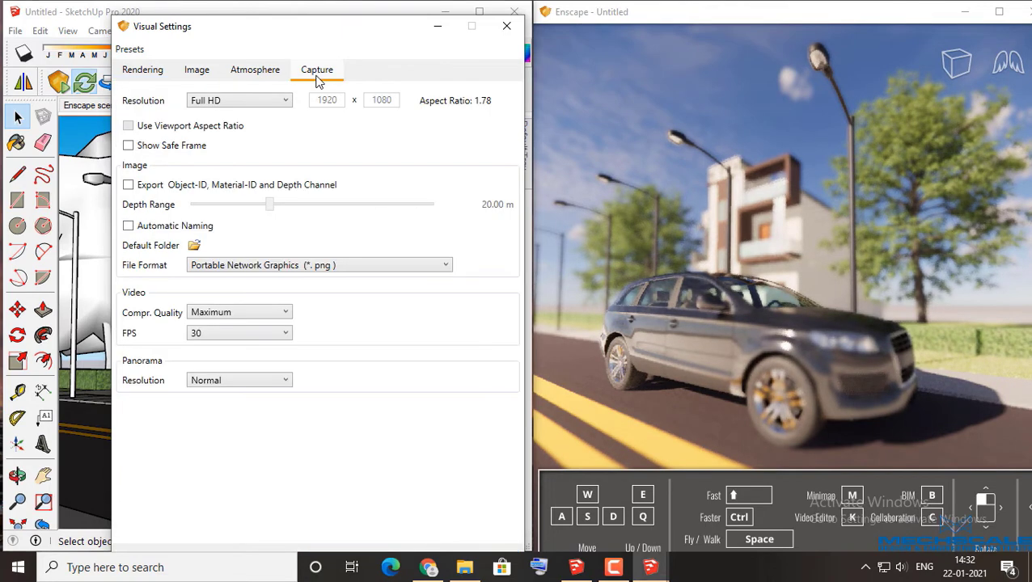
left_click(506, 29)
right_click(464, 84)
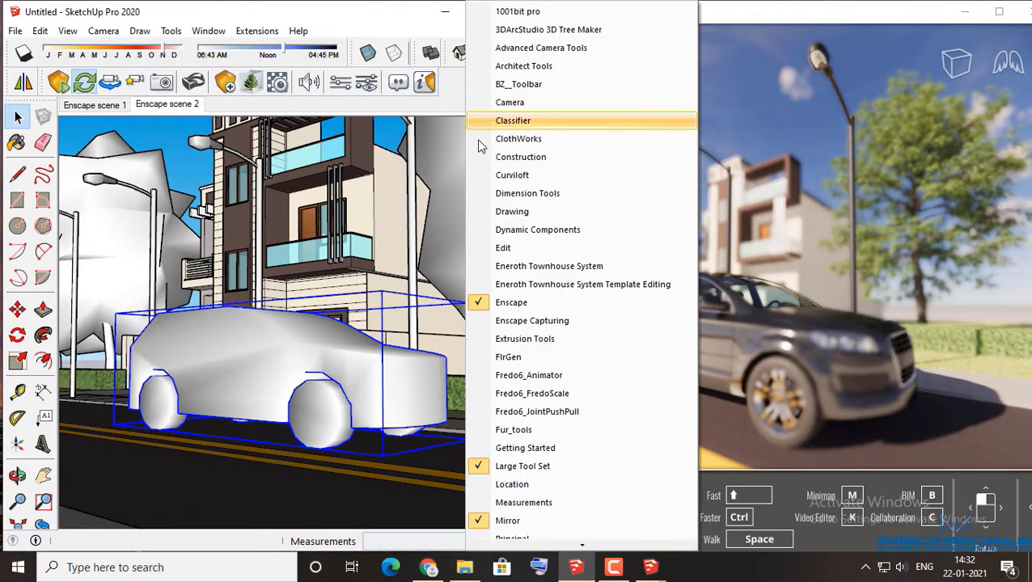
left_click(503, 320)
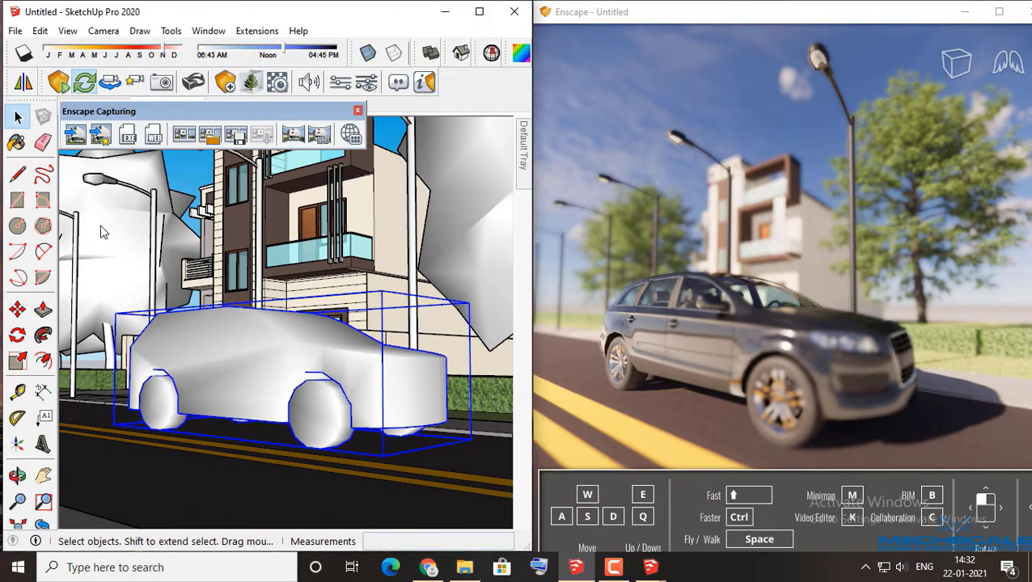
key("F11")
left_click(62, 164)
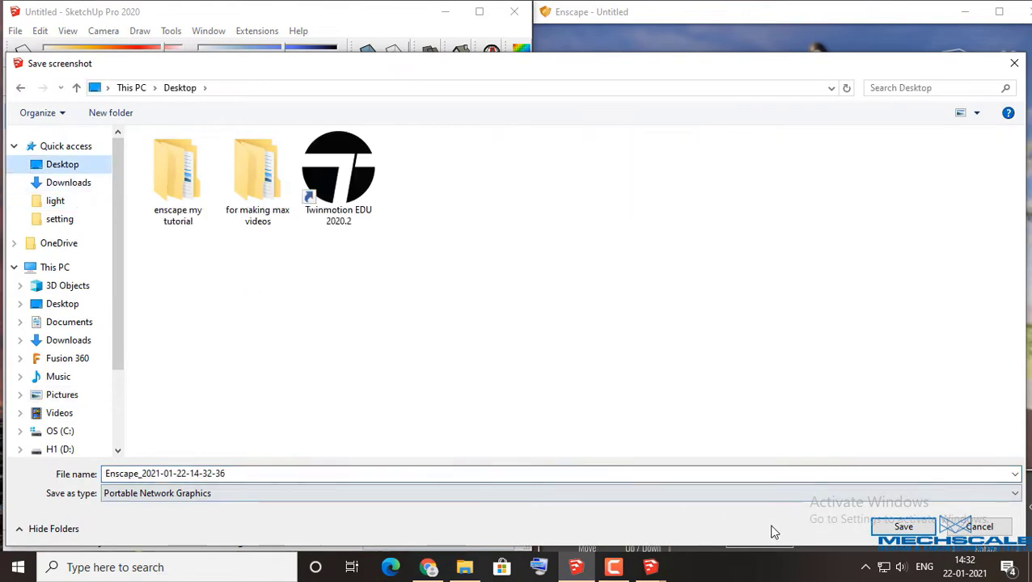
left_click(903, 526)
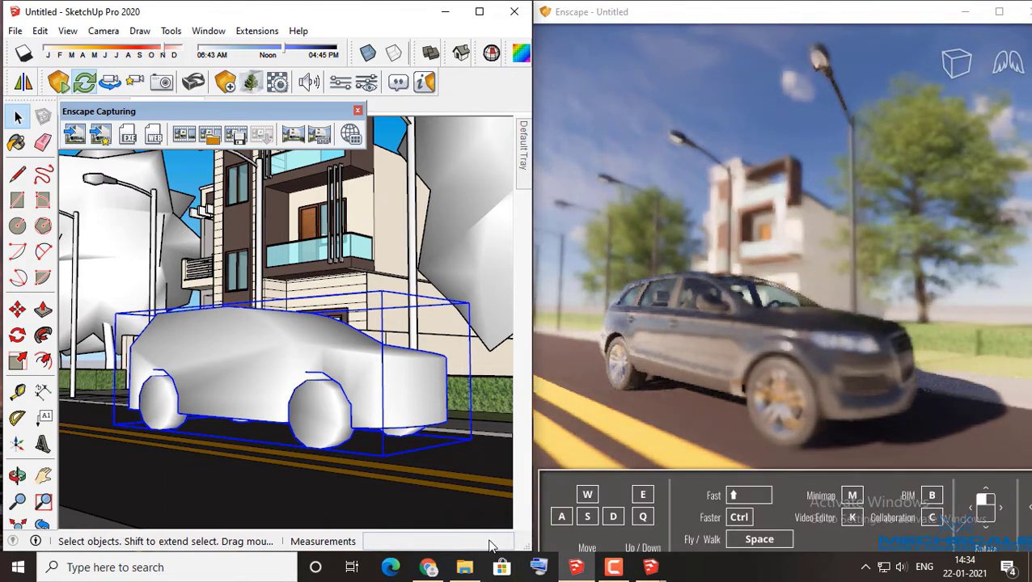
left_click(464, 567)
left_click(68, 103)
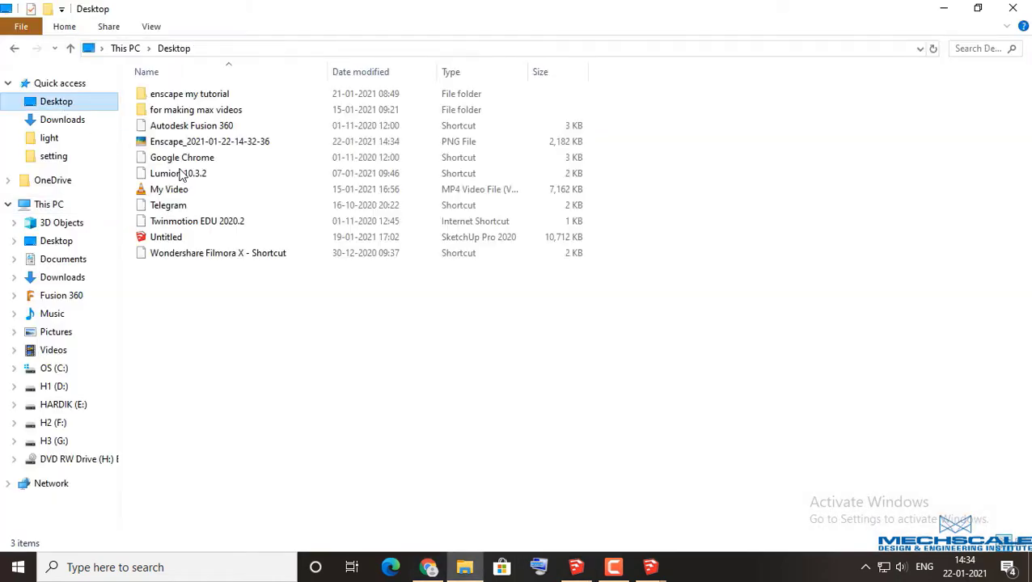
double_click(191, 144)
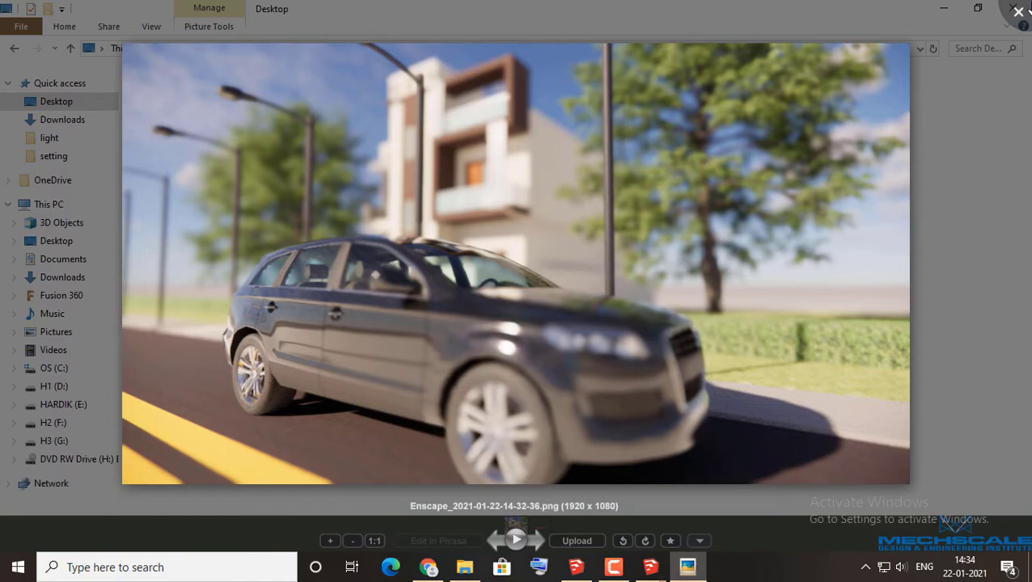
left_click(1017, 11)
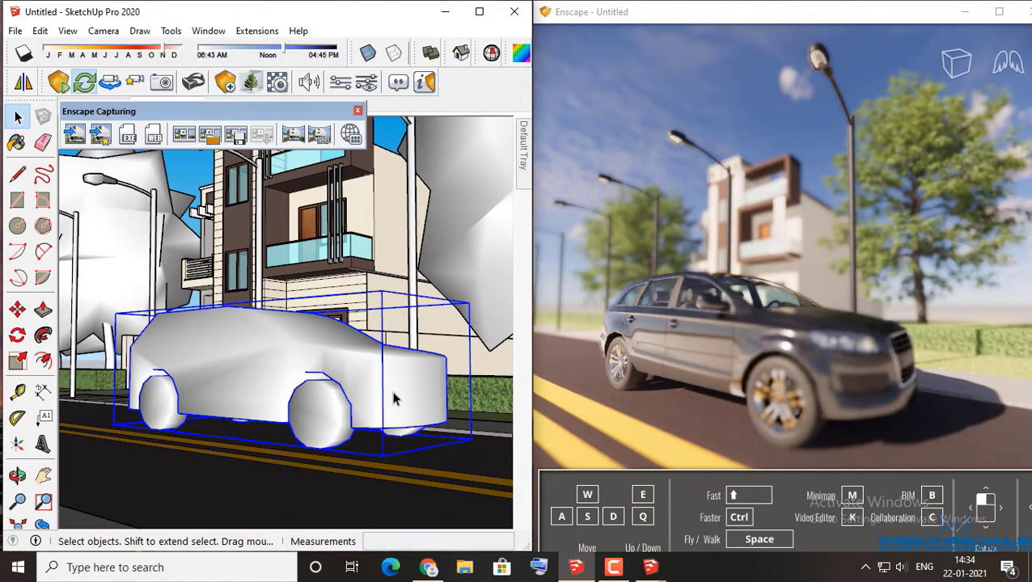
Step: Close the Enscape Capturing toolbar and drop Depth of Field to 0%
left_click(357, 110)
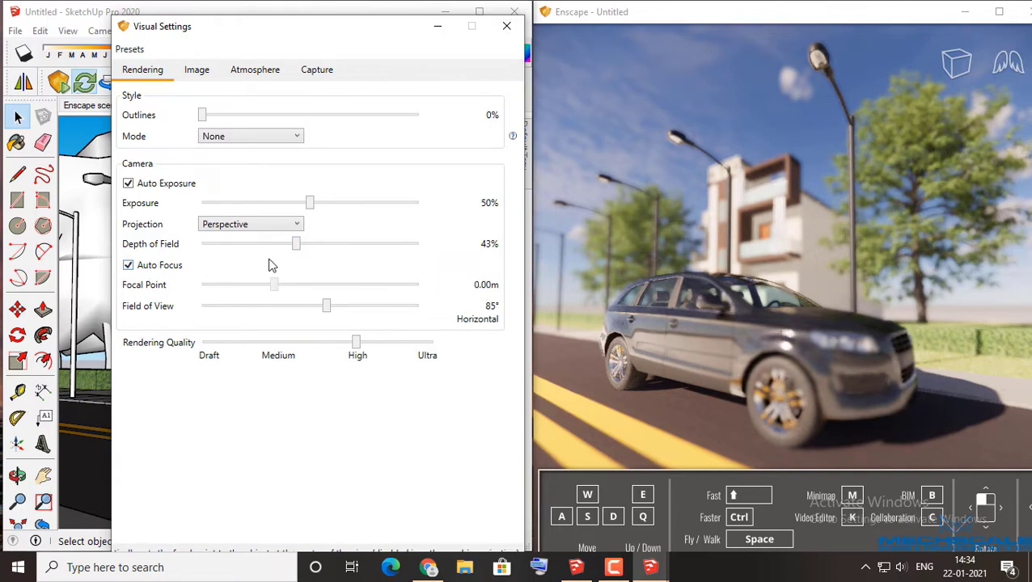
left_click_drag(260, 249, 170, 249)
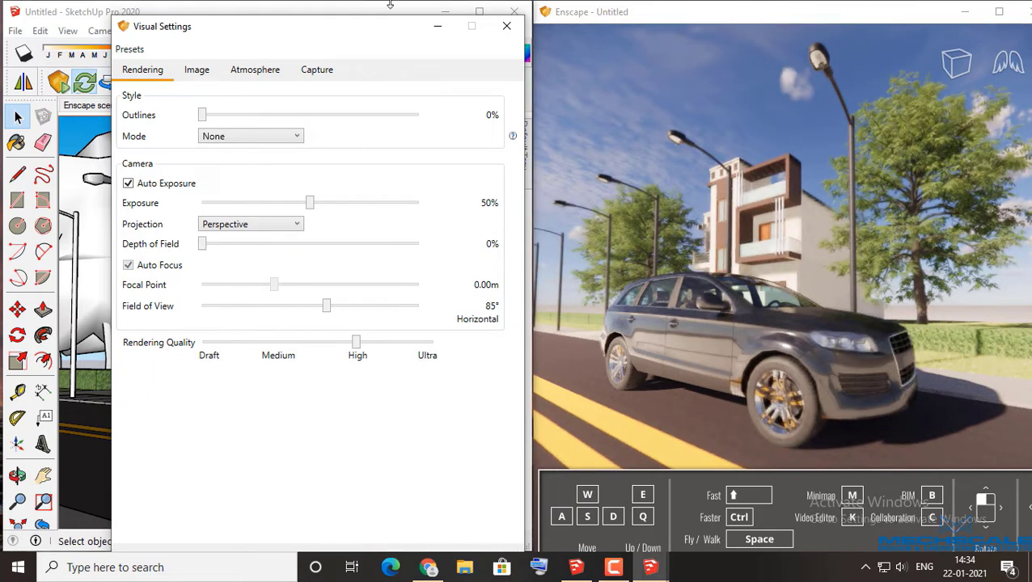
left_click_drag(353, 30, 685, 43)
left_click(208, 473)
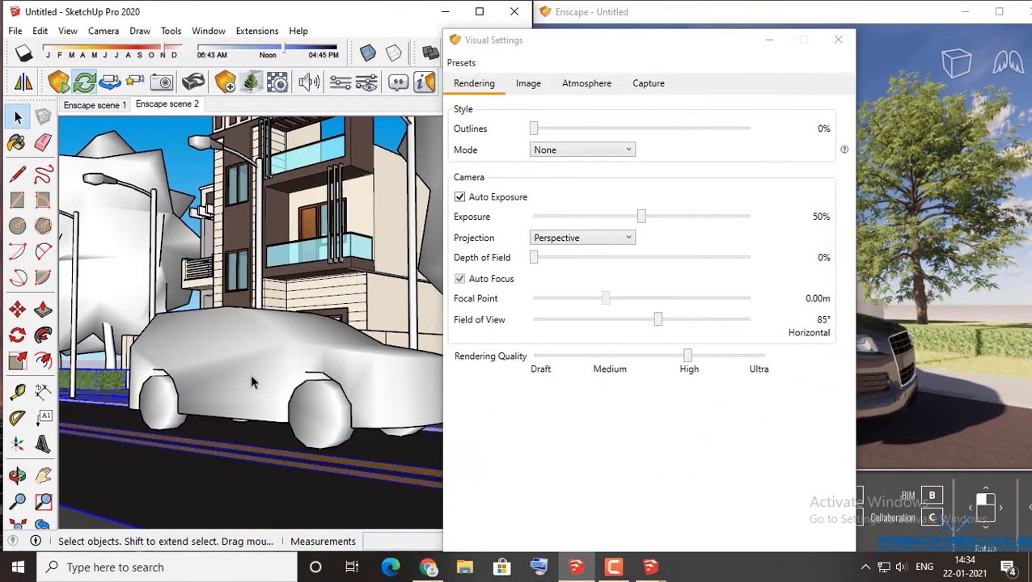
middle_click_drag(250, 375, 242, 380)
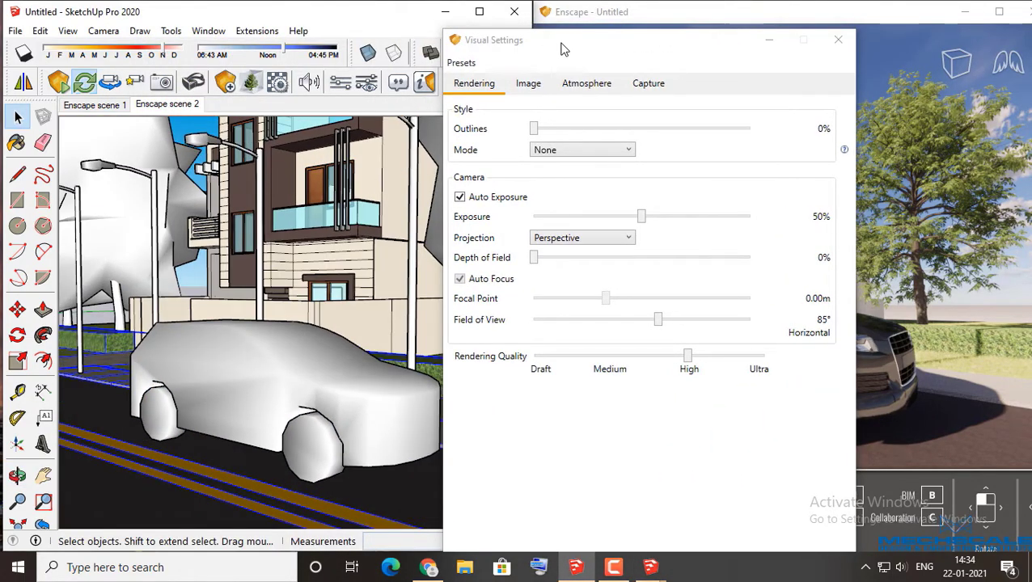
mouse_move(563, 49)
left_mouse_down()
mouse_move(247, 11)
mouse_move(208, 20)
left_mouse_up()
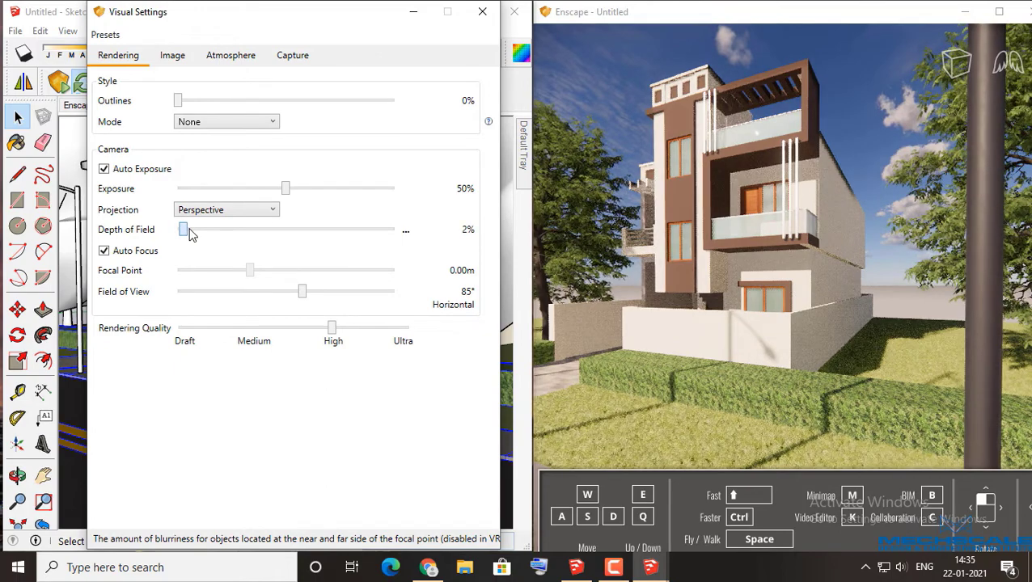
Step: Test a little blur and Auto Focus, ending with Depth of Field 0% and Auto Focus on
left_click_drag(185, 233, 189, 232)
left_click(131, 254)
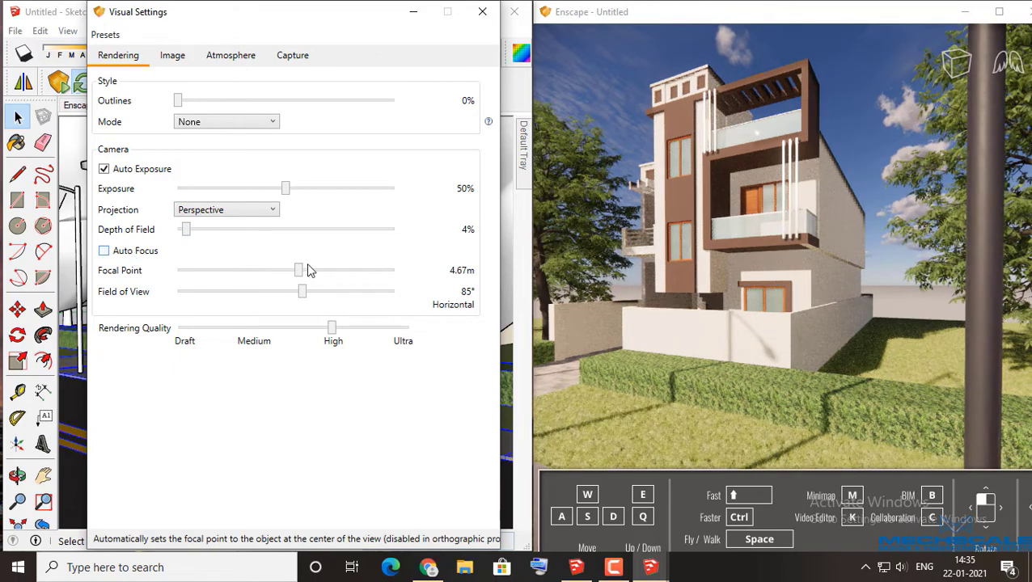
left_click(129, 257)
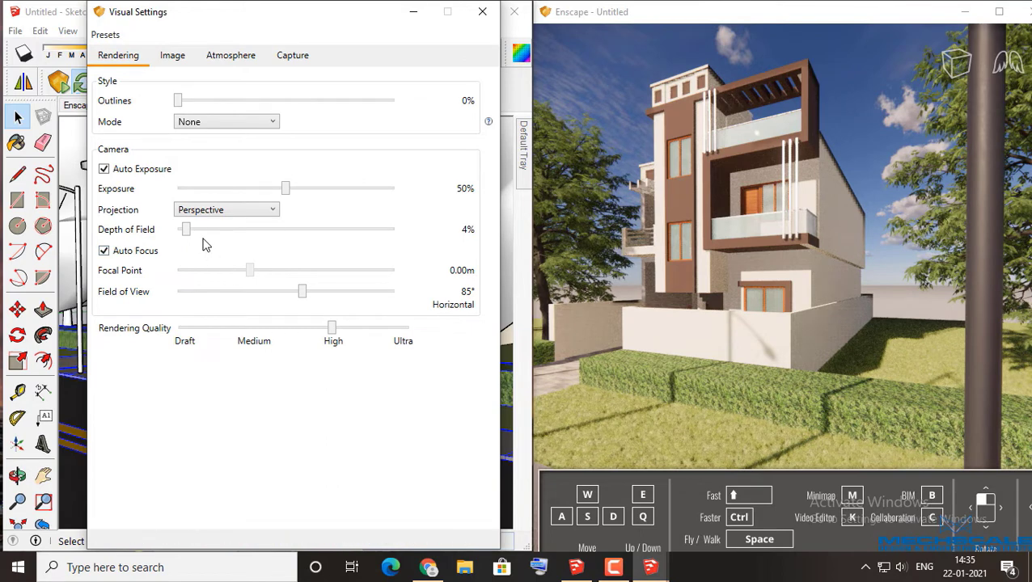
left_click_drag(187, 230, 173, 230)
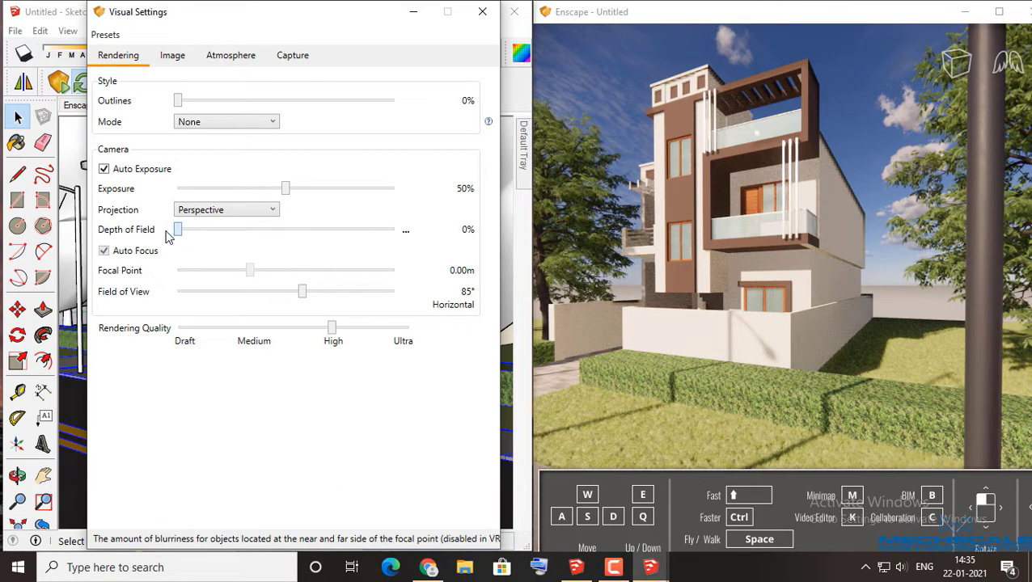
left_click(170, 58)
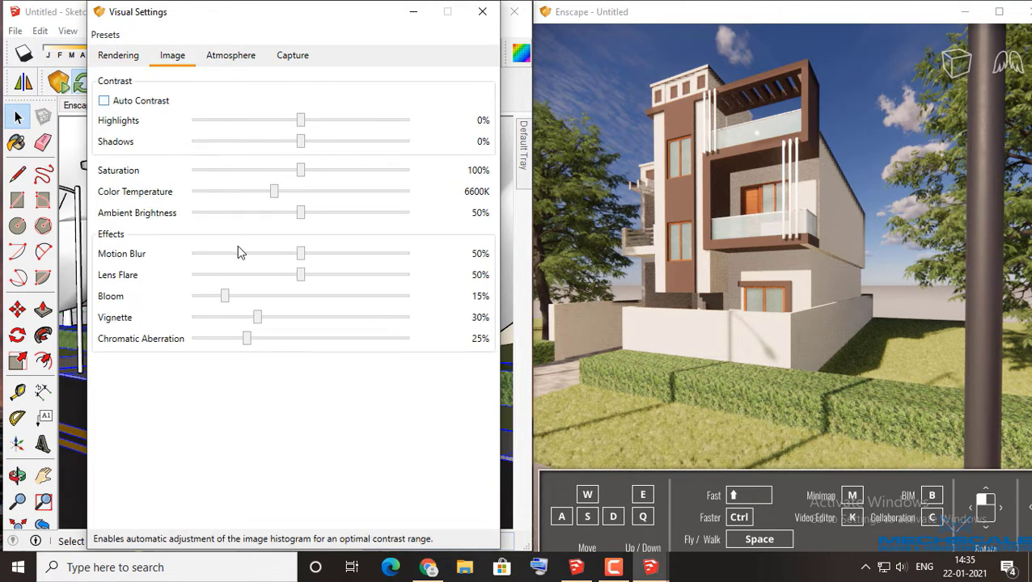
left_click(148, 107)
left_click(147, 107)
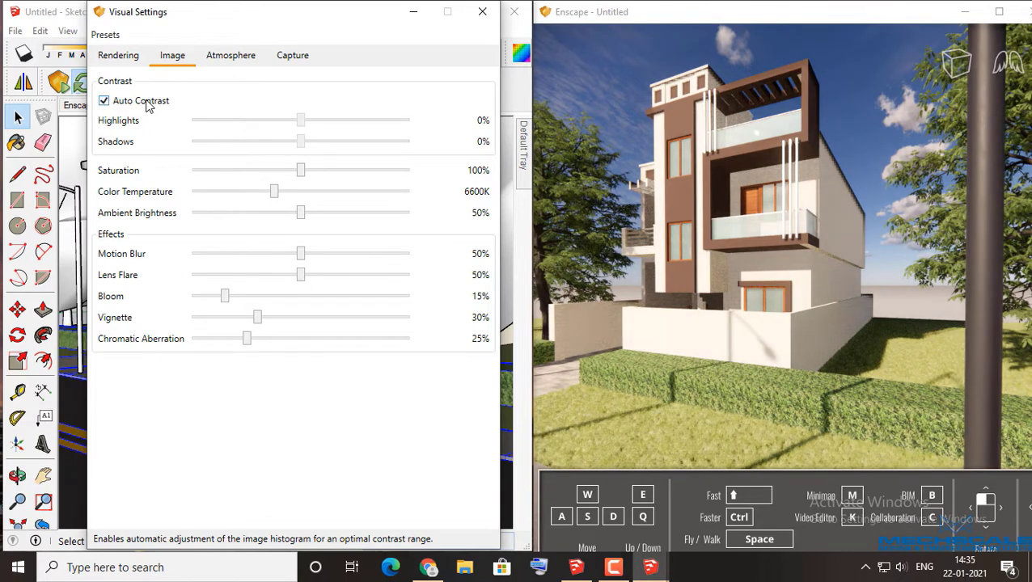
left_click(147, 106)
left_click(147, 106)
left_click(147, 107)
left_click(147, 107)
left_click(122, 99)
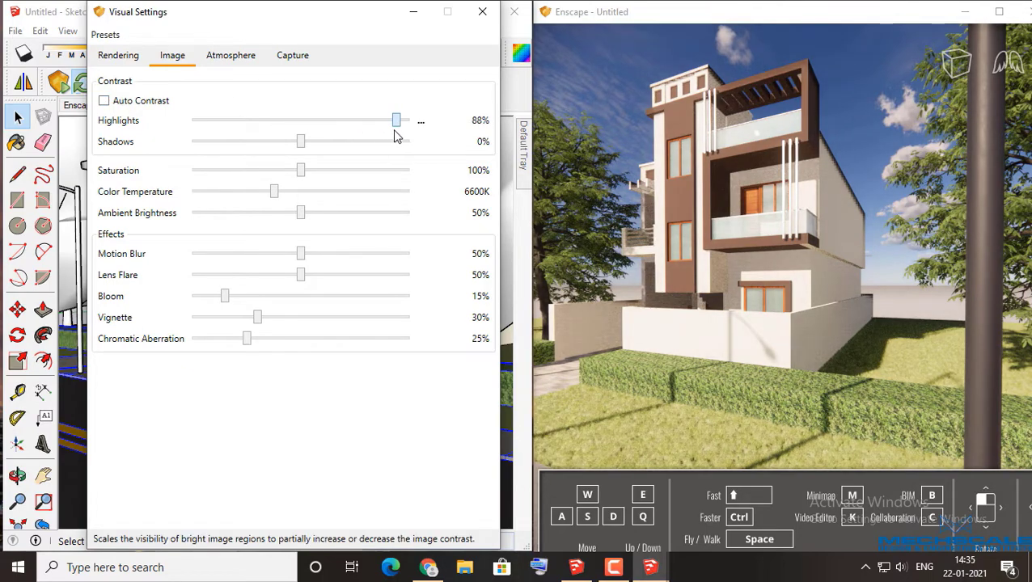
mouse_move(430, 141)
left_mouse_down()
mouse_move(176, 143)
mouse_move(376, 147)
left_mouse_up()
mouse_move(301, 146)
left_mouse_down()
mouse_move(419, 158)
mouse_move(129, 166)
mouse_move(421, 161)
left_mouse_up()
left_click(104, 101)
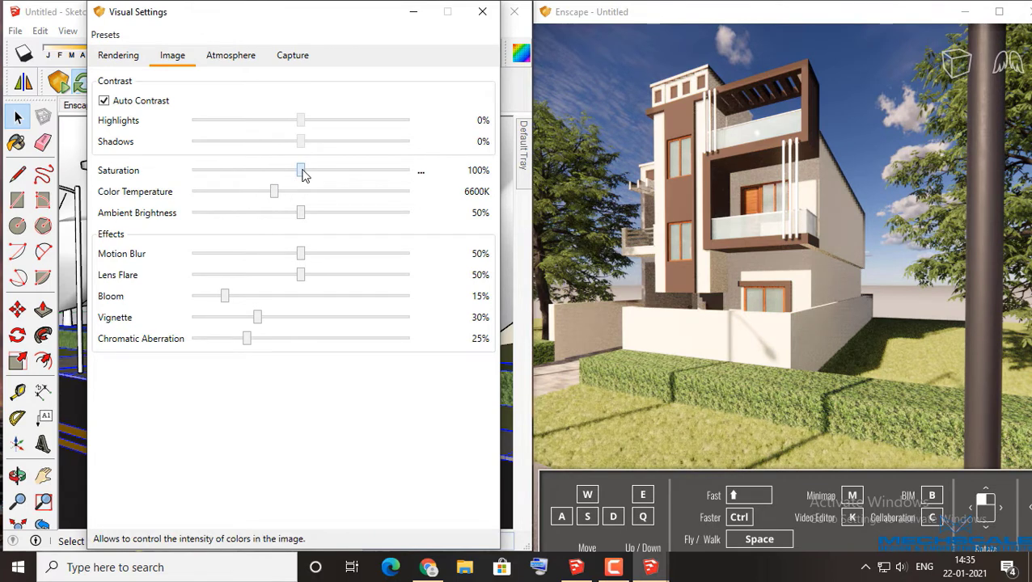
mouse_move(313, 171)
left_mouse_down()
mouse_move(380, 181)
mouse_move(362, 193)
mouse_move(154, 185)
left_mouse_up()
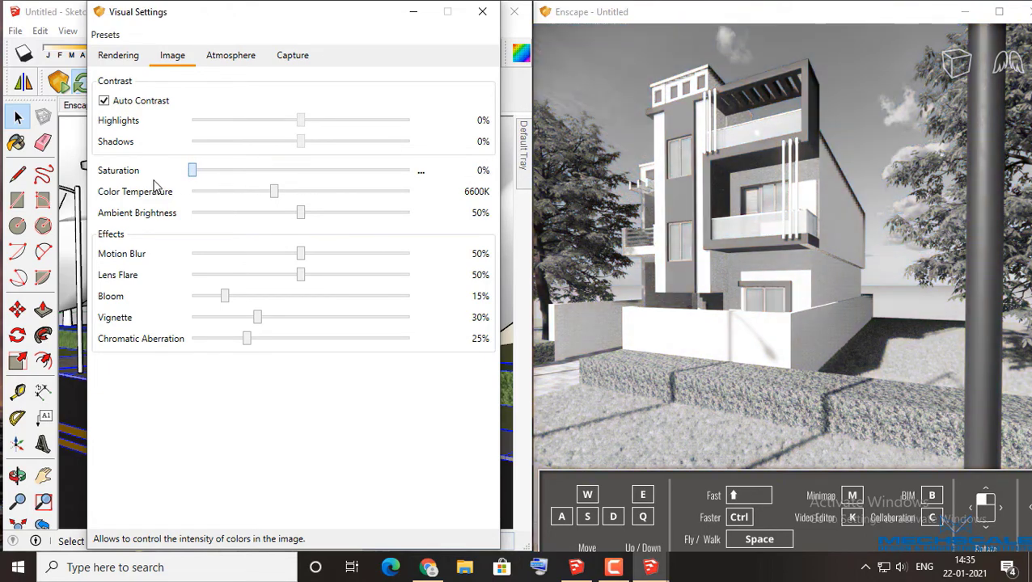
left_click(421, 171)
left_click(441, 185)
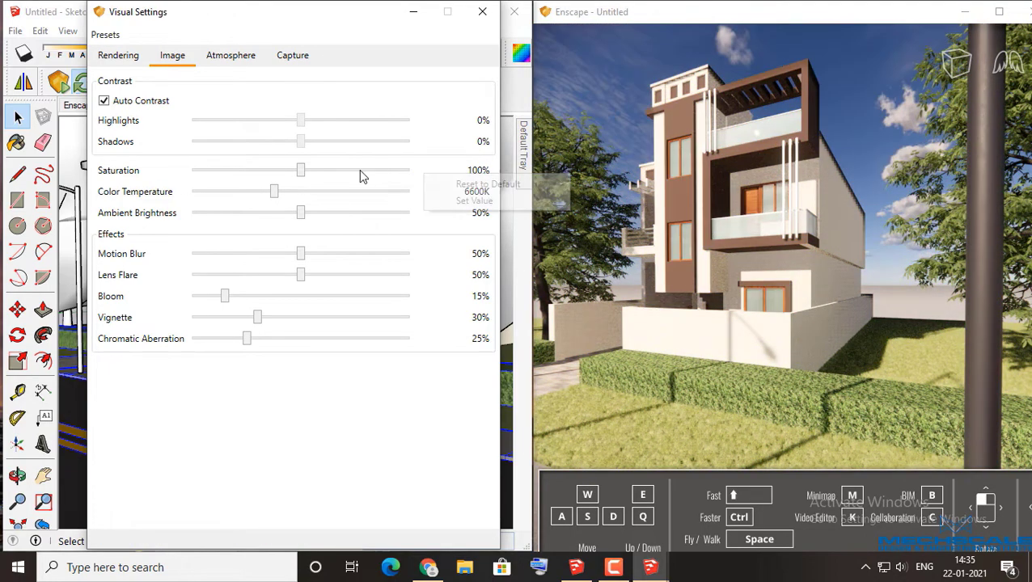
mouse_move(272, 202)
left_mouse_down()
mouse_move(321, 202)
mouse_move(182, 180)
left_mouse_up()
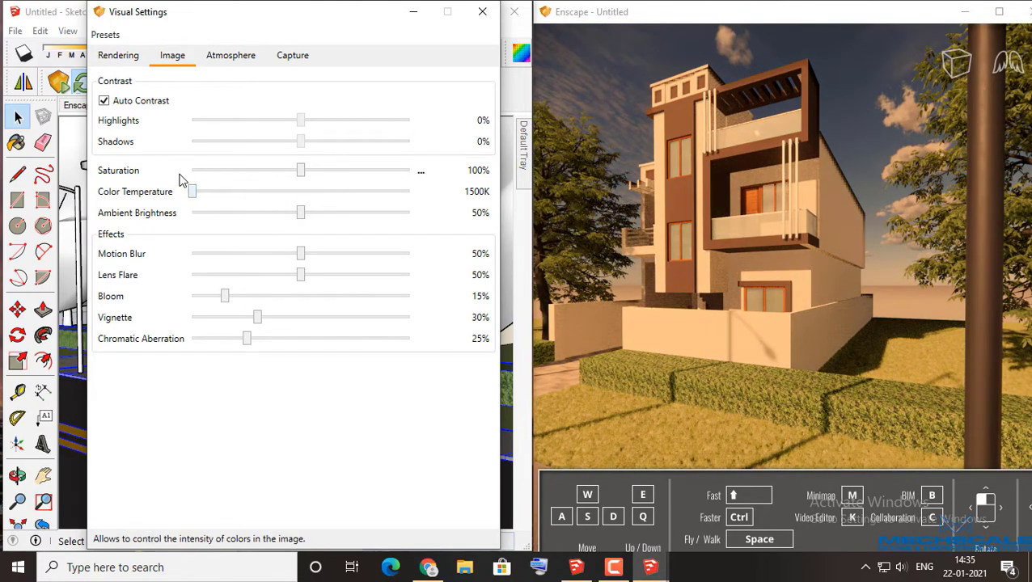
left_click(420, 193)
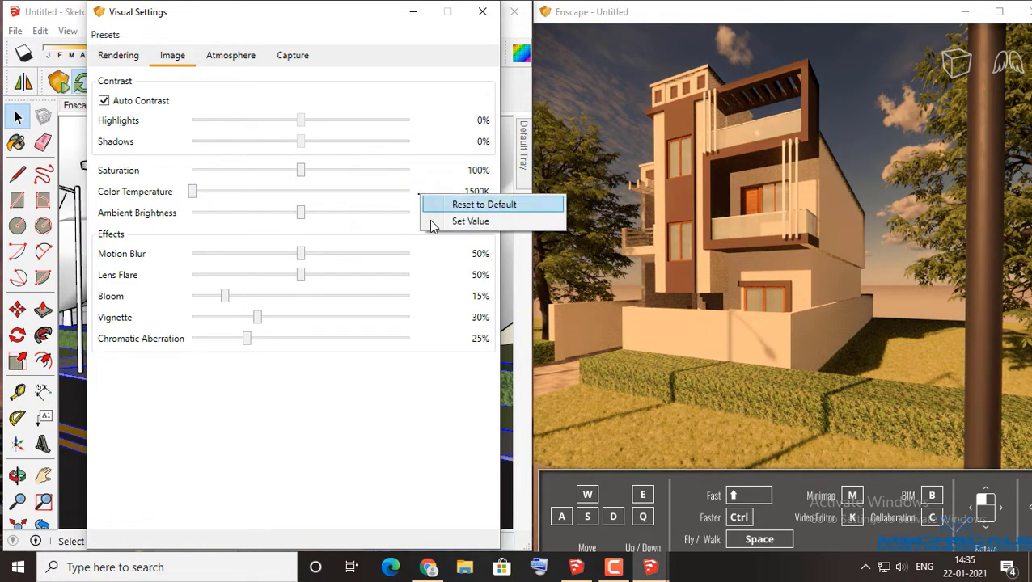
left_click(432, 221)
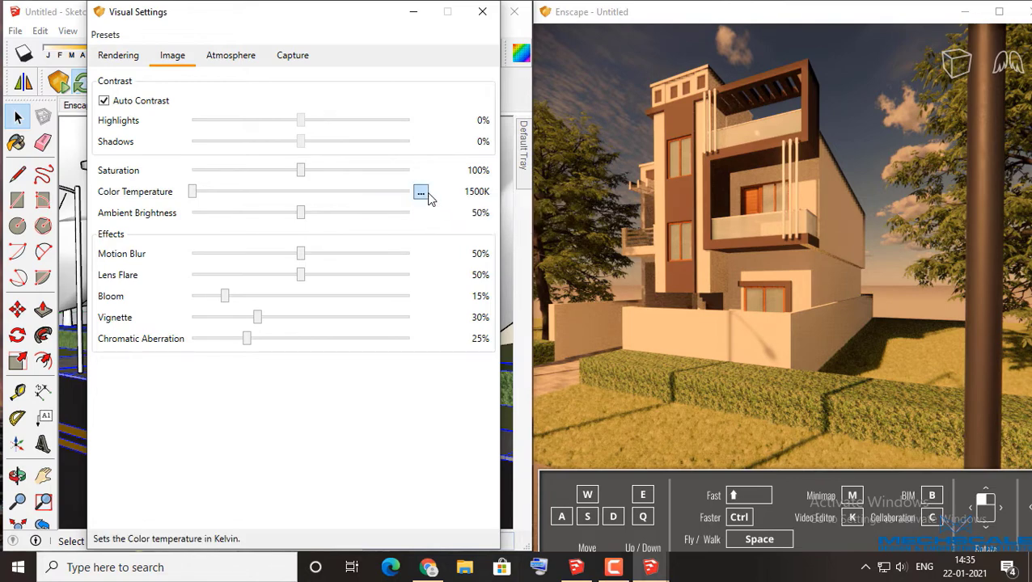
left_click(420, 192)
left_click(443, 205)
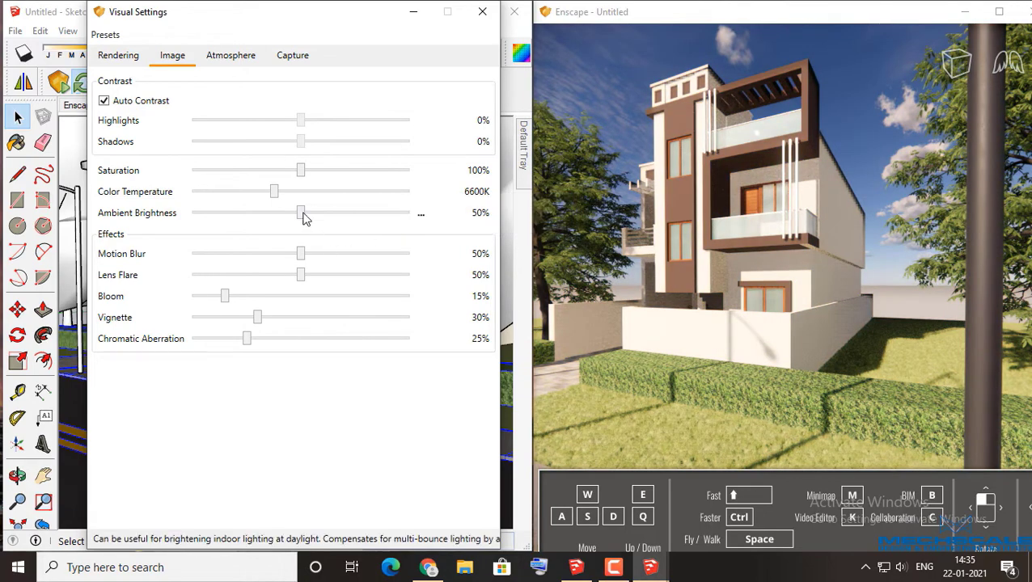
mouse_move(316, 17)
left_mouse_down()
mouse_move(449, 35)
mouse_move(412, 26)
left_mouse_up()
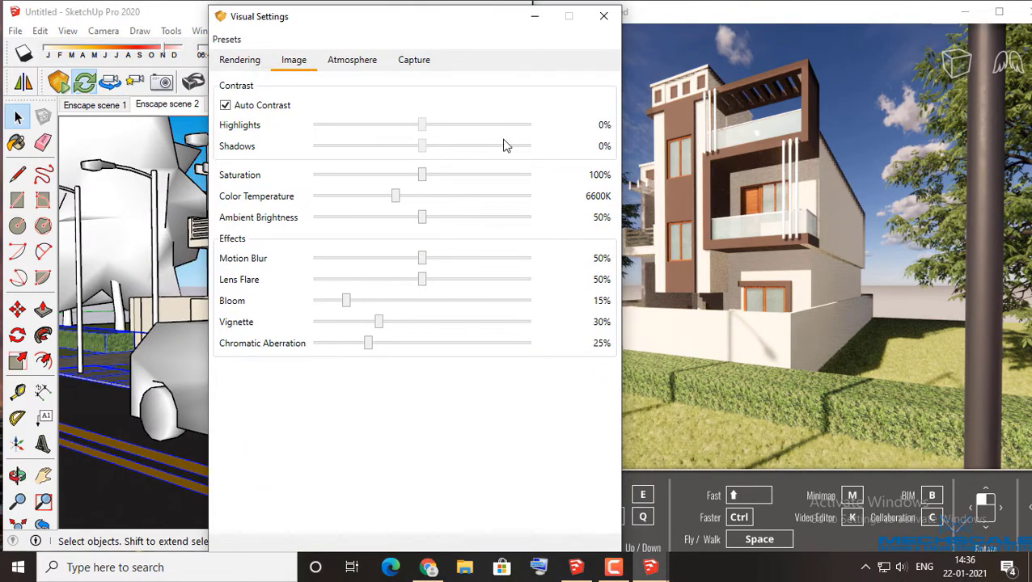
Step: Turn the render camera toward the left facade and set Ambient Brightness to 100%
scroll(682, 308, "up", 5)
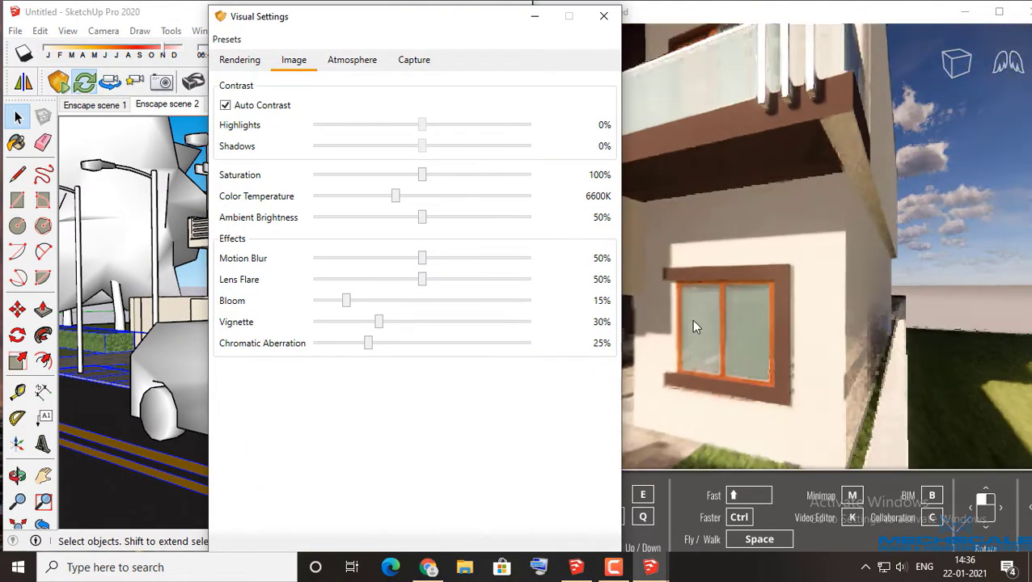
key("e")
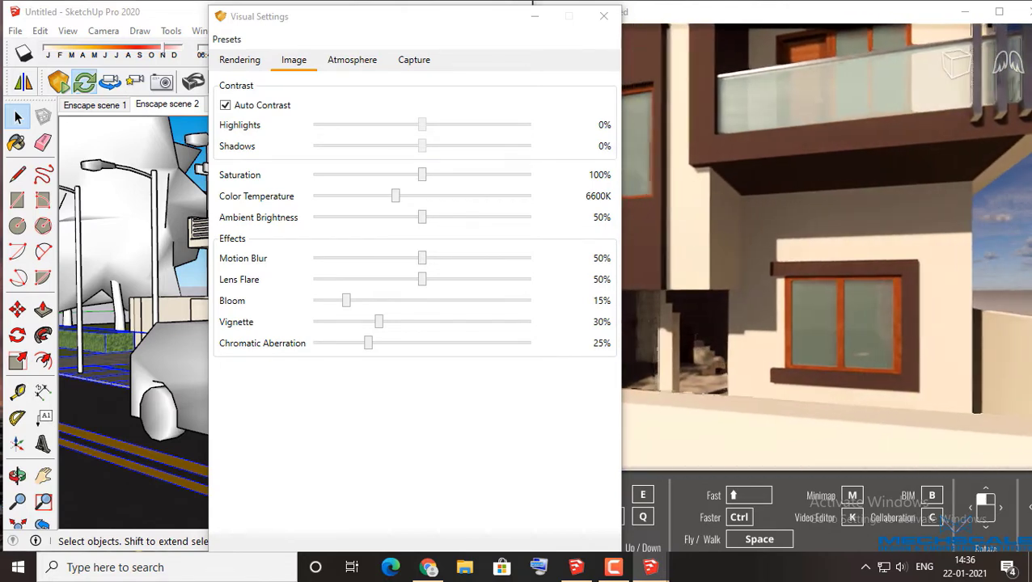
left_click_drag(776, 340, 660, 340)
scroll(740, 370, "up", 5)
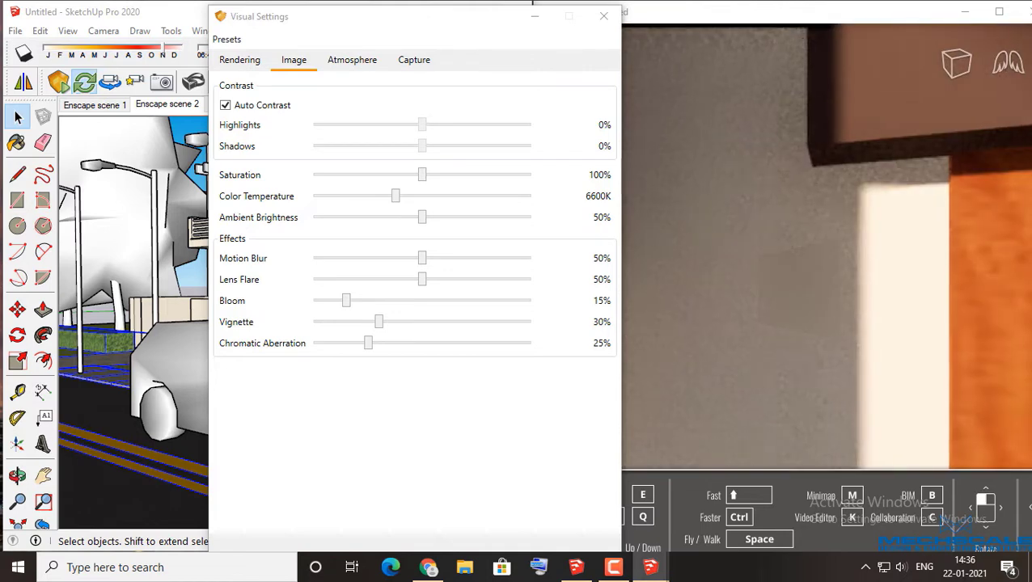
left_click_drag(753, 356, 753, 300)
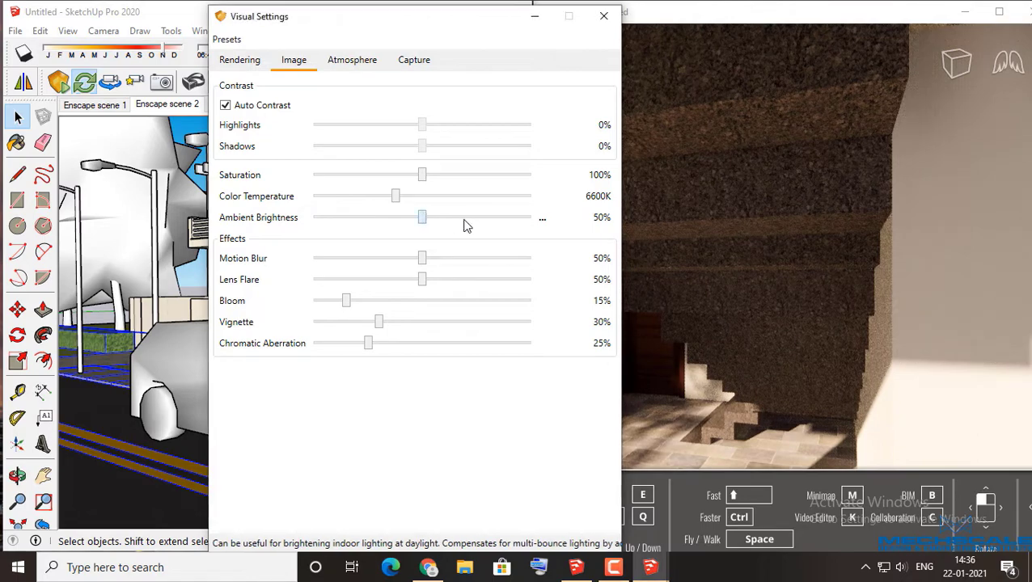
mouse_move(463, 218)
left_mouse_down()
mouse_move(533, 217)
mouse_move(312, 219)
left_mouse_up()
left_click(531, 217)
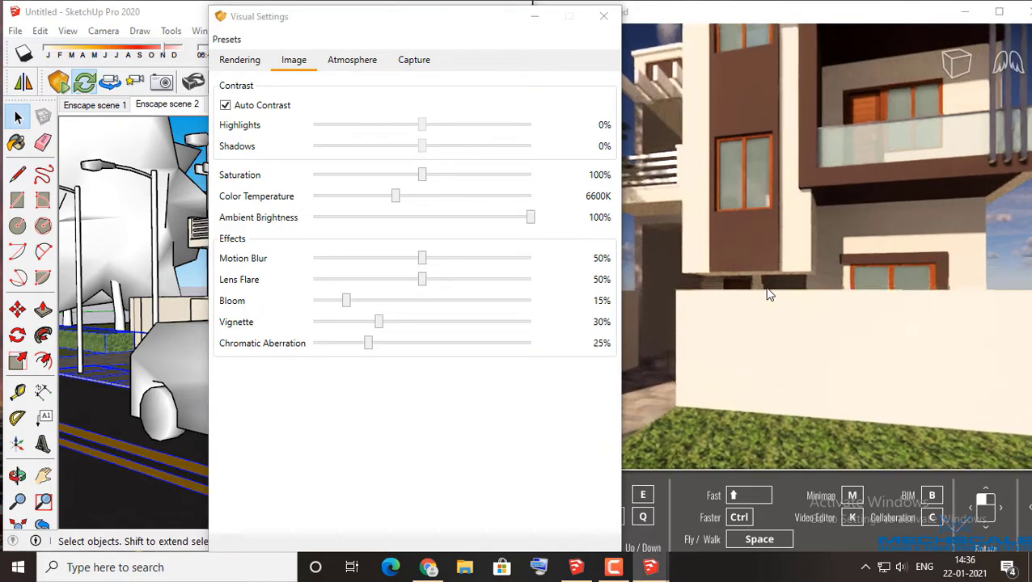
Step: Move the camera to a three-quarter view of the house with a tree at left
mouse_move(767, 292)
left_mouse_down()
mouse_move(767, 267)
mouse_move(728, 283)
left_mouse_up()
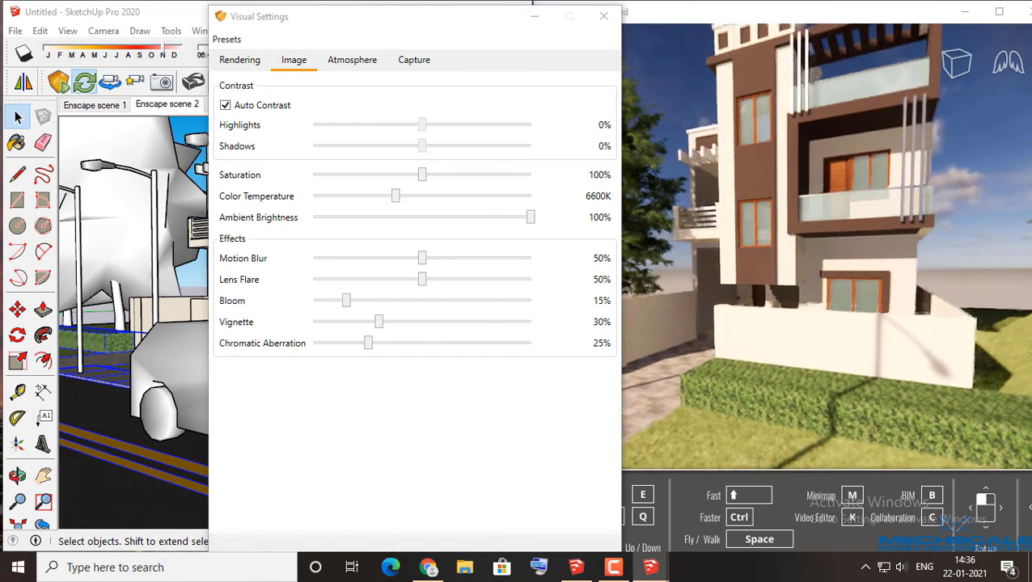
mouse_move(767, 242)
left_mouse_down()
mouse_move(798, 231)
mouse_move(785, 237)
left_mouse_up()
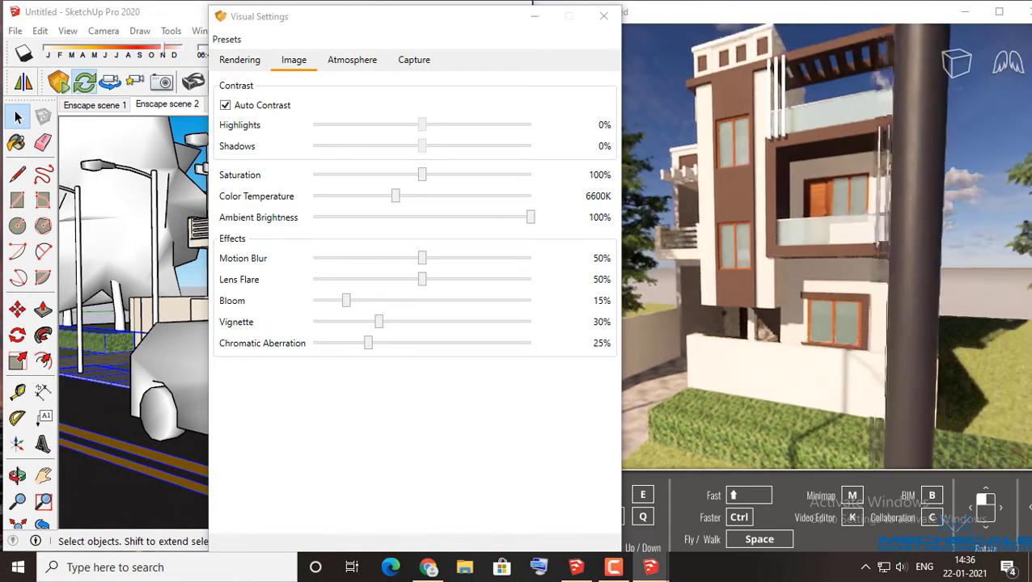
left_click_drag(728, 275, 706, 275)
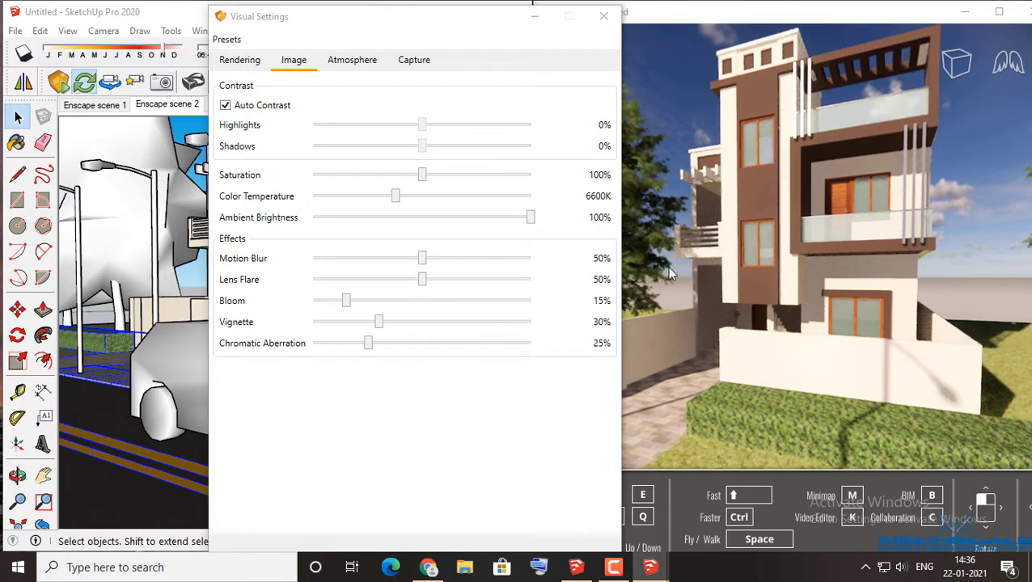
Step: Push Motion Blur to 100%, switch to Enscape scene 1, then drop Motion Blur to 0%
left_click_drag(420, 263, 446, 265)
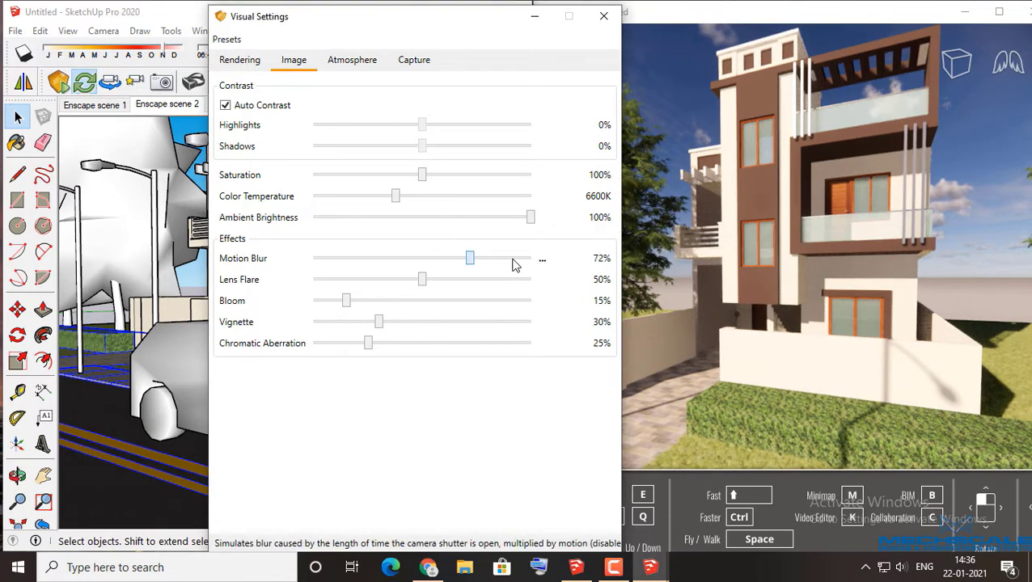
left_click_drag(514, 265, 540, 265)
mouse_move(367, 344)
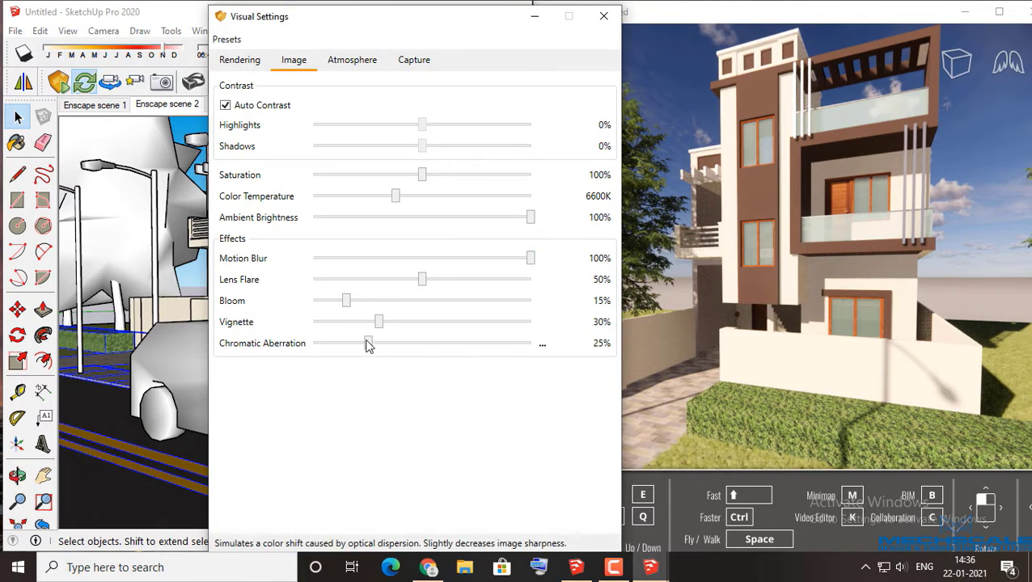
left_click(95, 105)
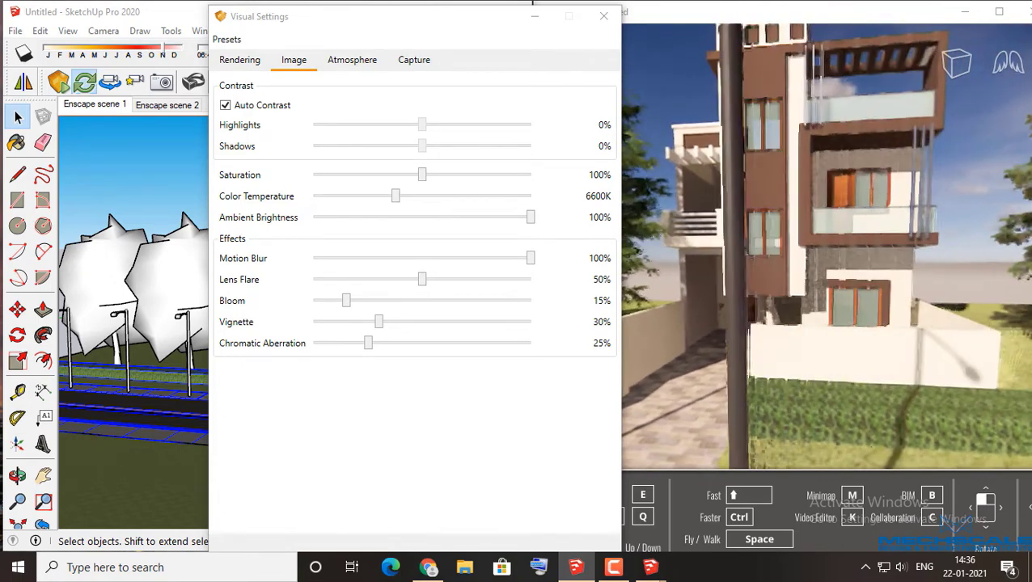
left_click(461, 261)
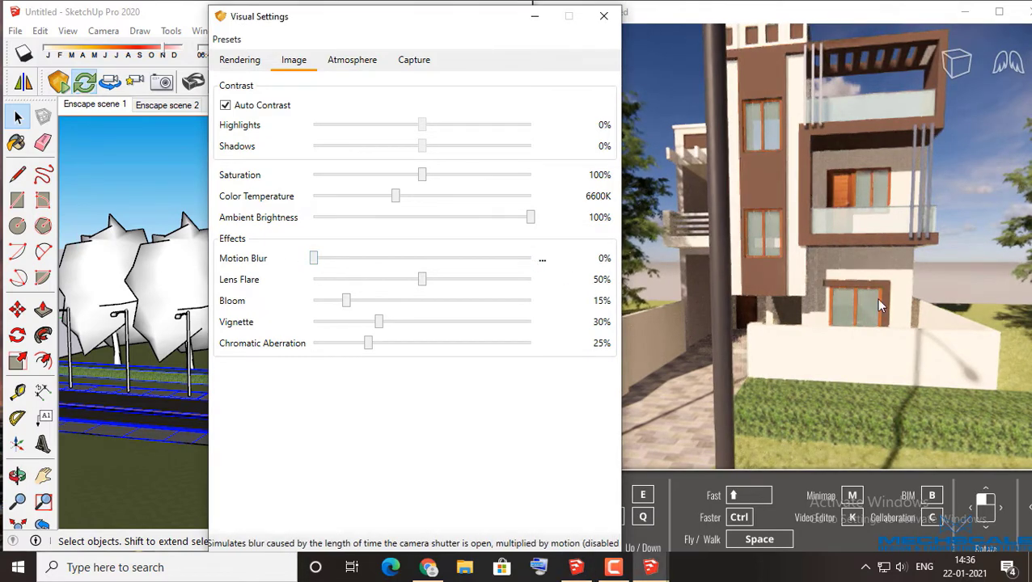
left_click(809, 242)
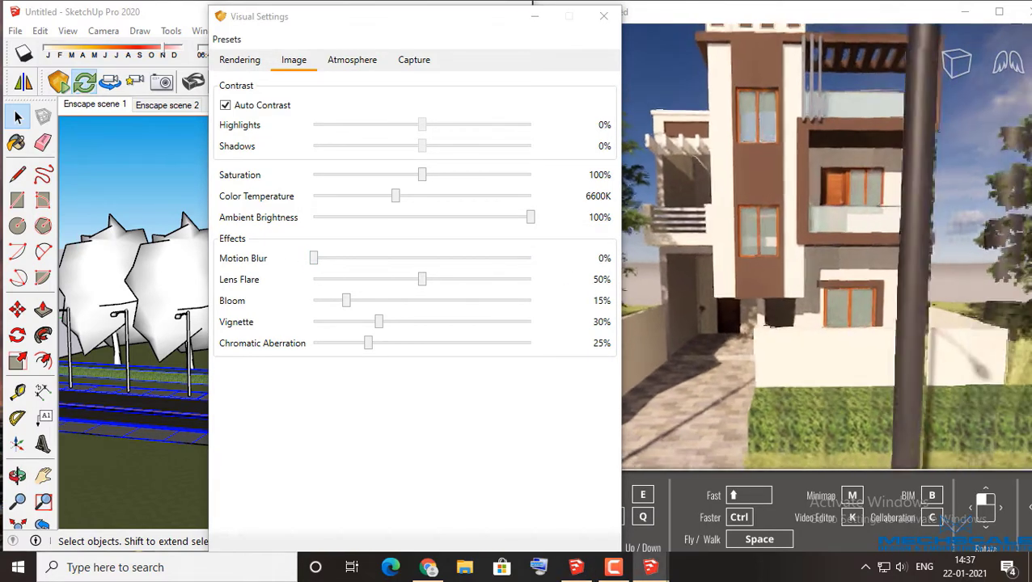
left_click_drag(808, 242, 910, 272)
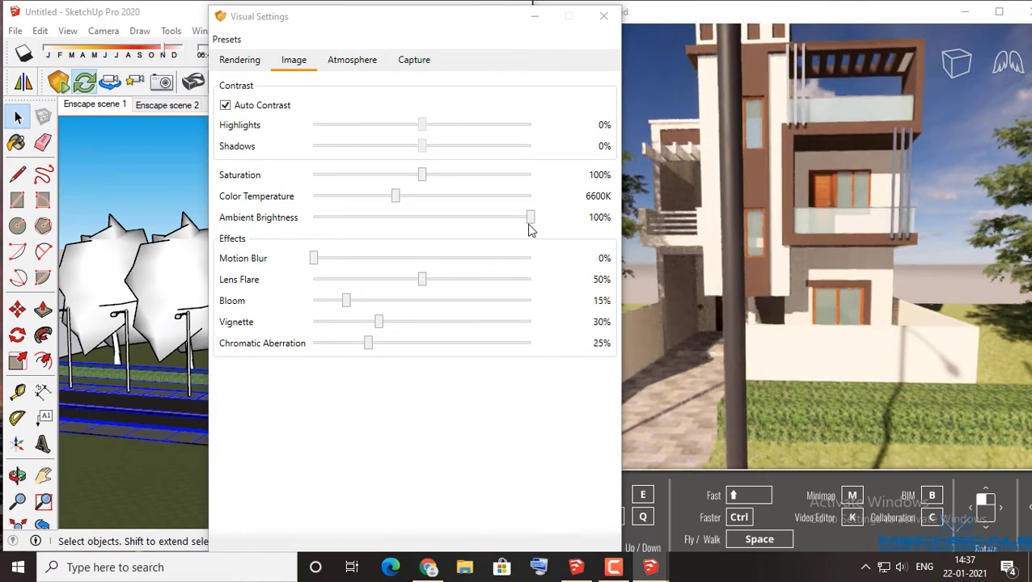
Step: Reset Motion Blur to its 50% default and orbit to an oblique side view
left_click(314, 258)
left_click_drag(702, 288, 728, 291)
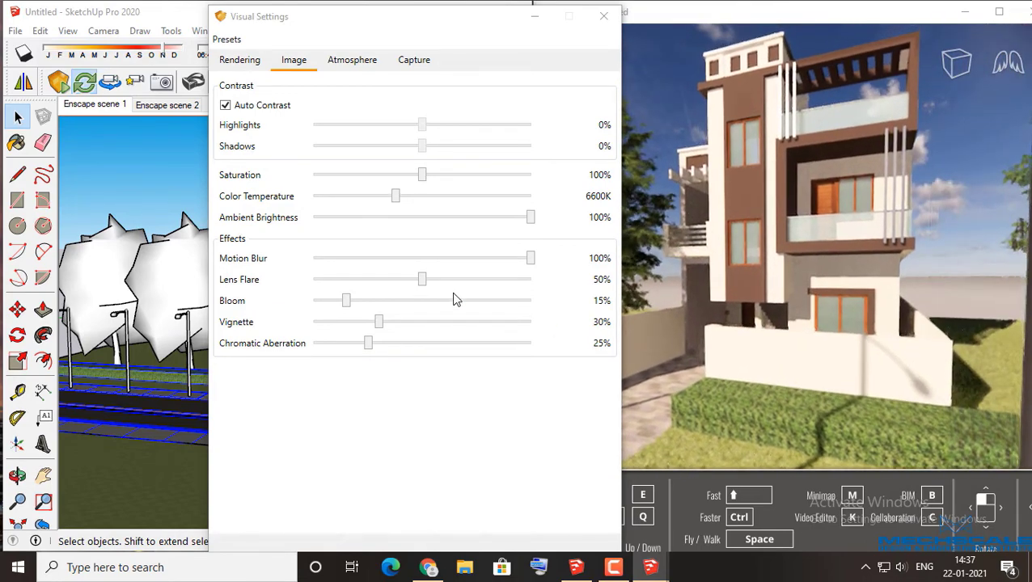
left_click(542, 259)
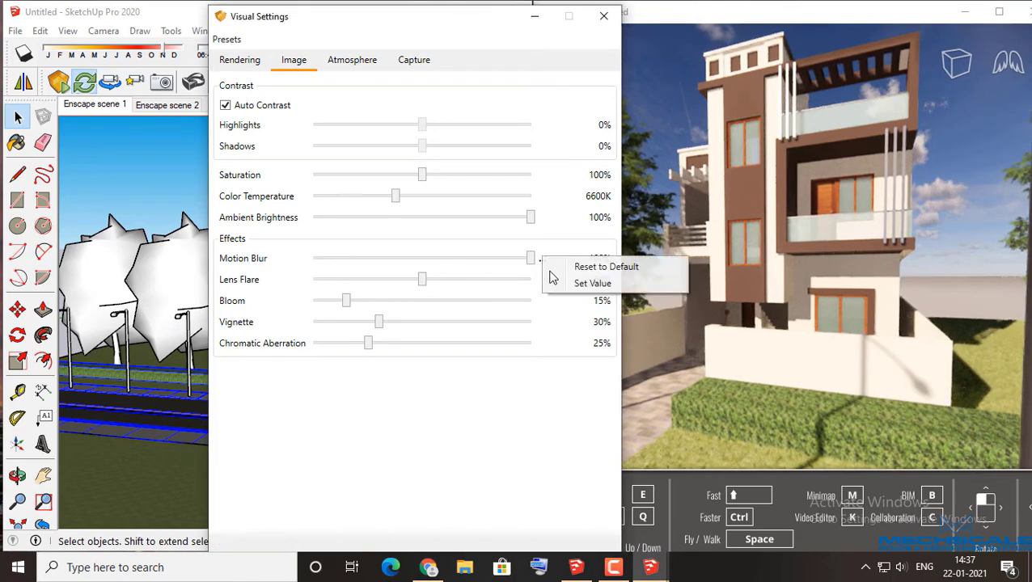
left_click(555, 266)
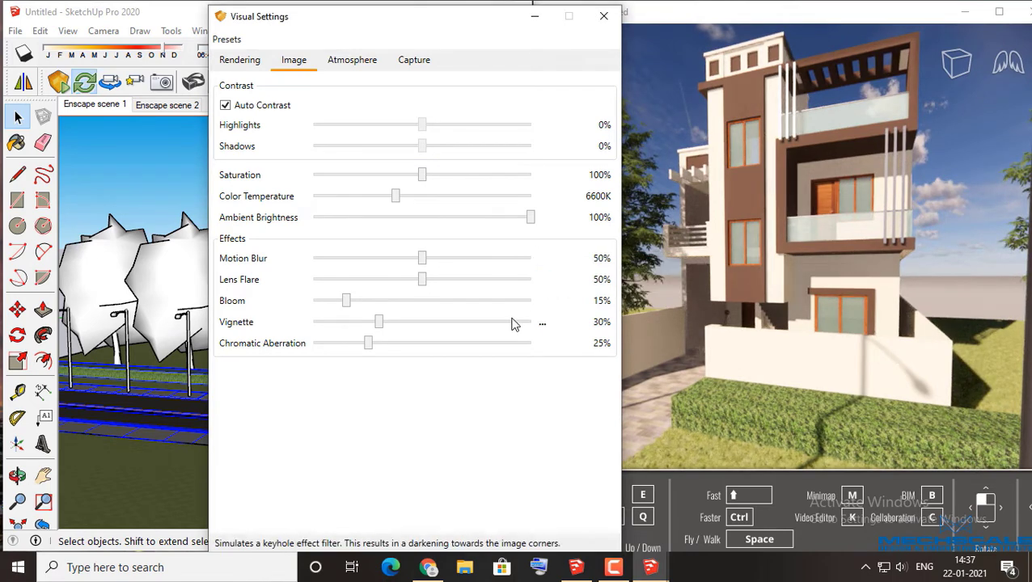
mouse_move(879, 335)
right_mouse_down()
mouse_move(997, 321)
mouse_move(803, 302)
mouse_move(767, 313)
mouse_move(910, 379)
mouse_move(904, 340)
right_mouse_up()
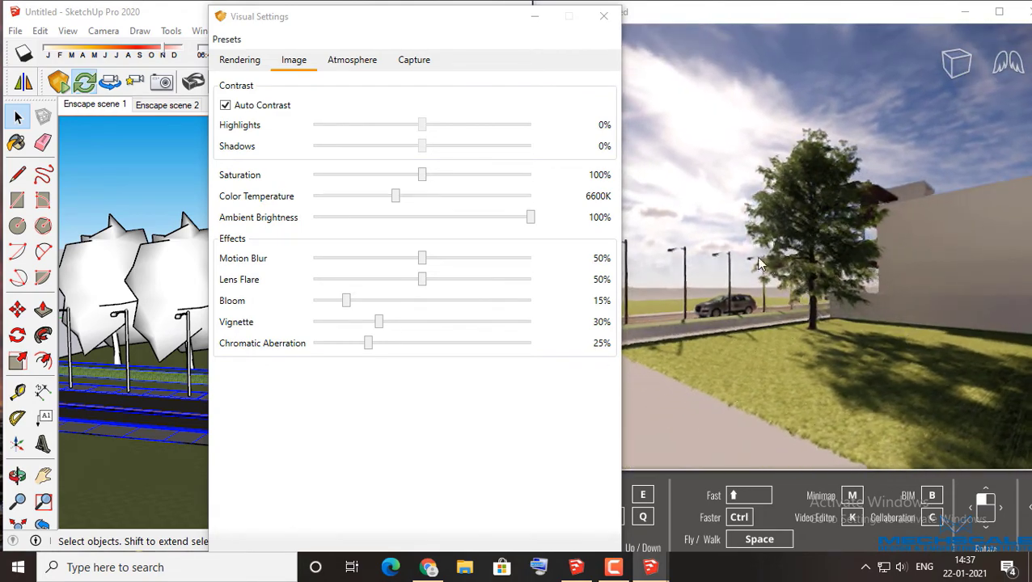
Step: Preview Lens Flare at 100%, then turn it down to 0%
right_click_drag(904, 339, 724, 145)
scroll(727, 144, "down", 5)
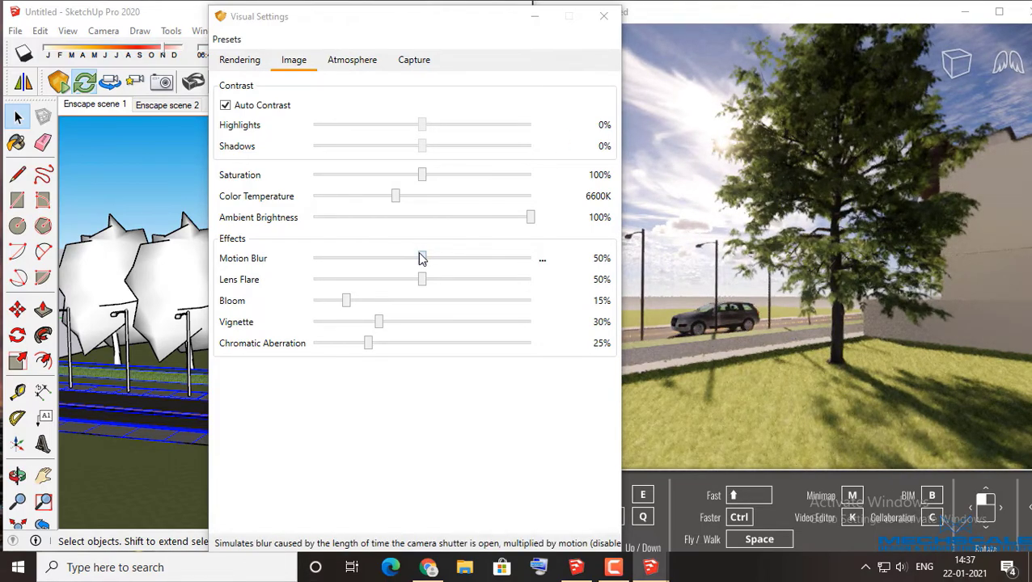
left_click_drag(437, 283, 566, 307)
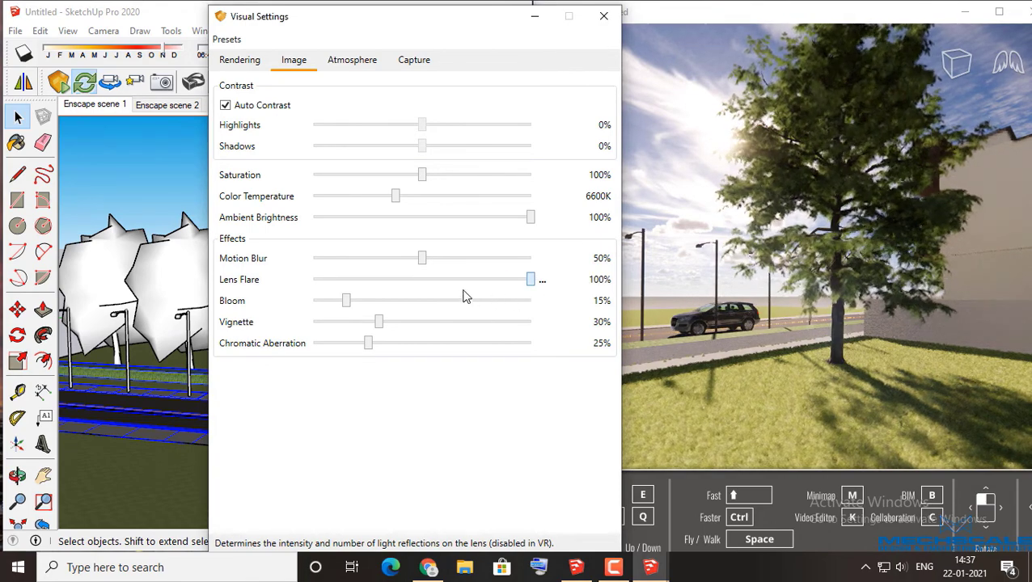
left_click_drag(417, 279, 313, 279)
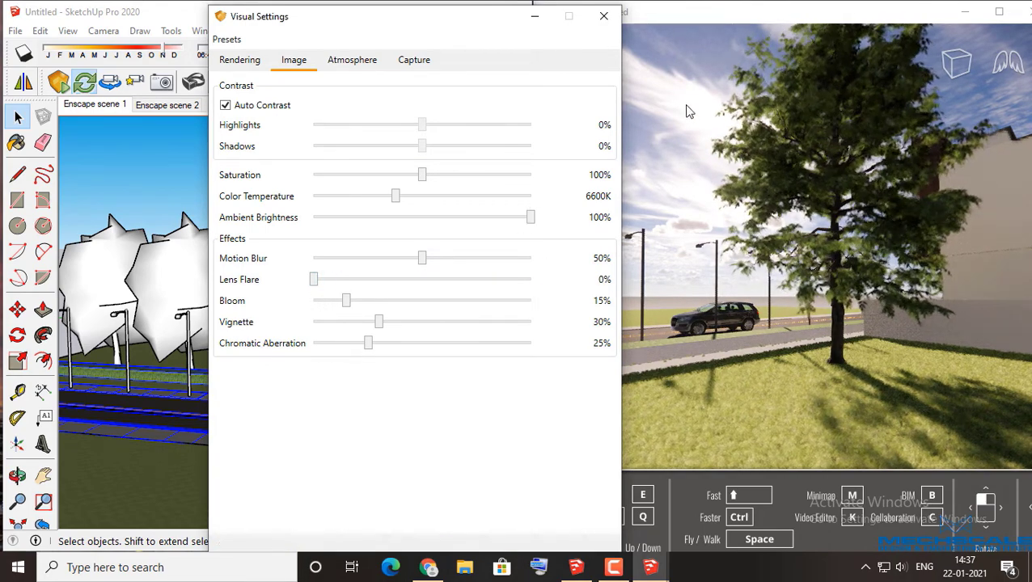
scroll(685, 106, "down", 5)
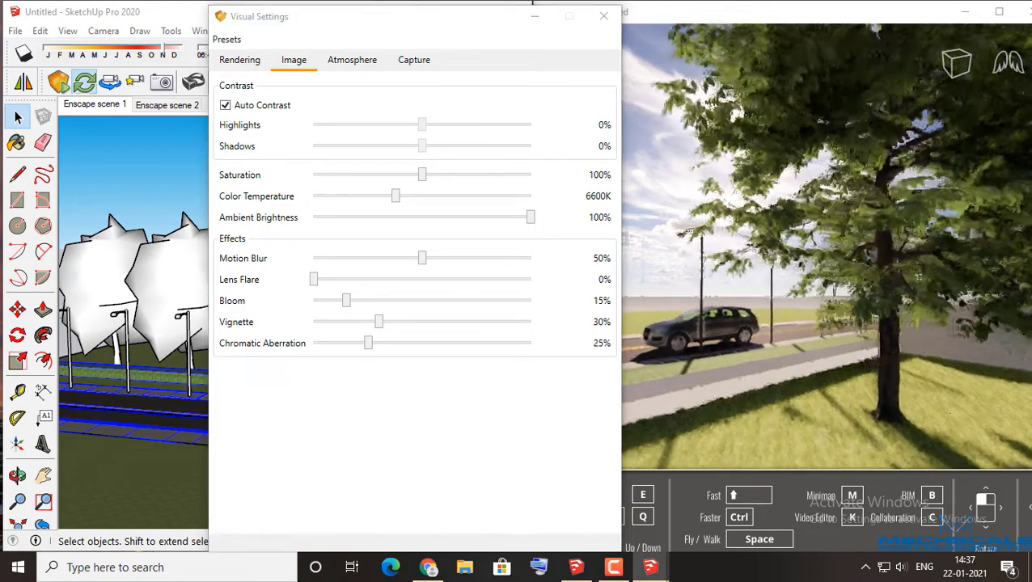
key("a")
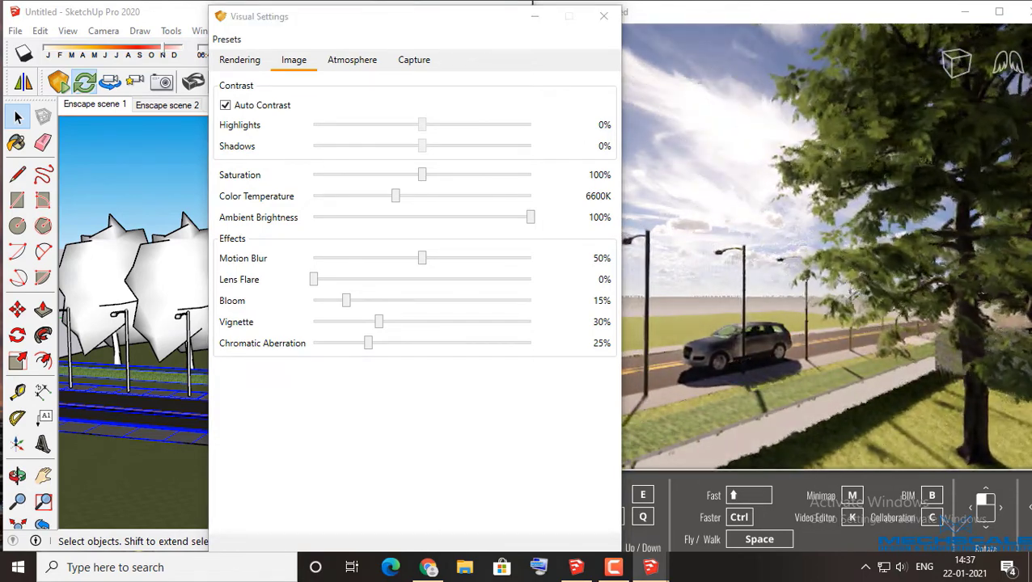
left_click(239, 60)
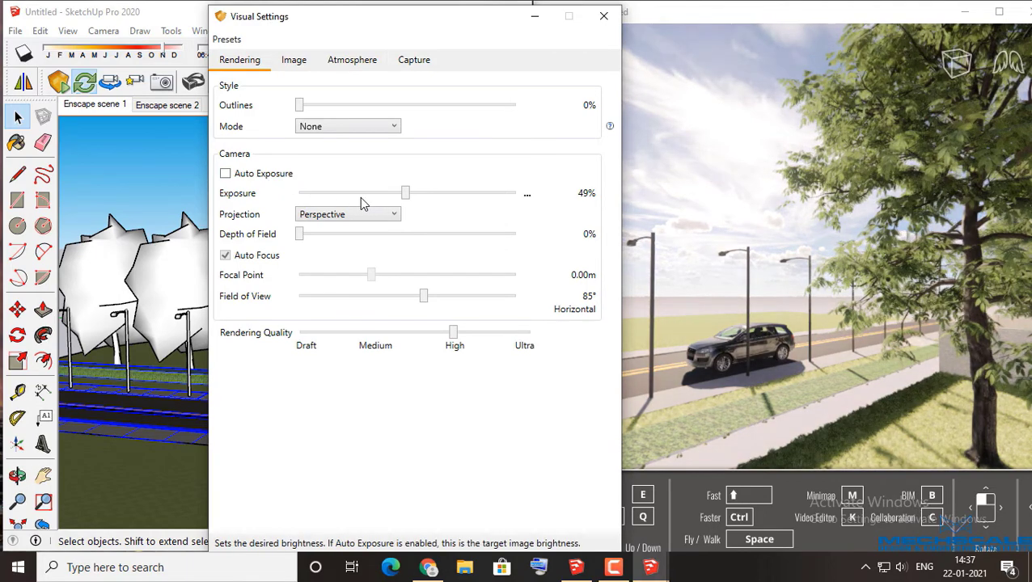
Step: Lower Exposure to darken the render, then raise Lens Flare and Bloom to 75%
left_click(414, 196)
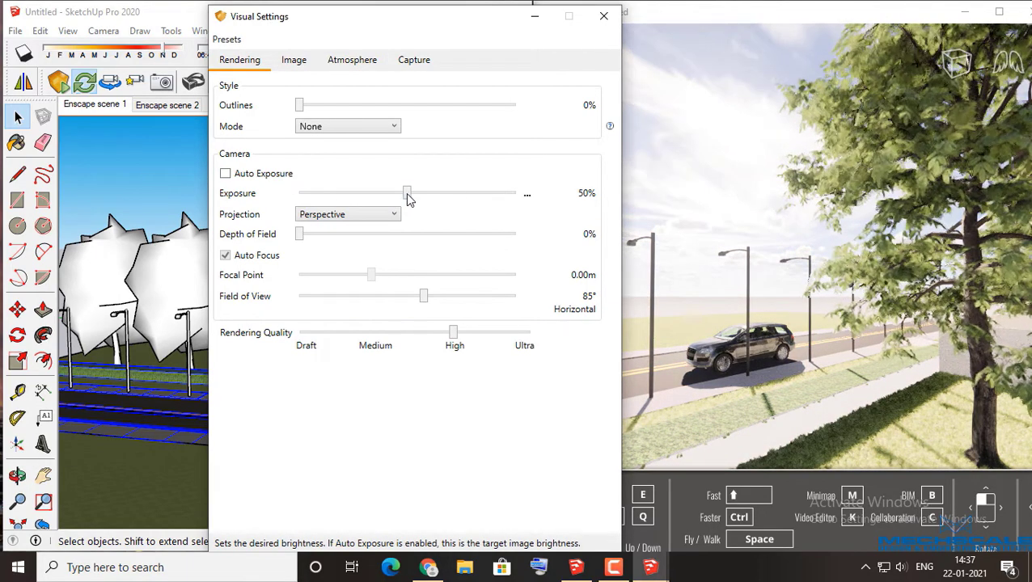
mouse_move(342, 200)
left_mouse_down()
mouse_move(295, 211)
mouse_move(314, 212)
left_mouse_up()
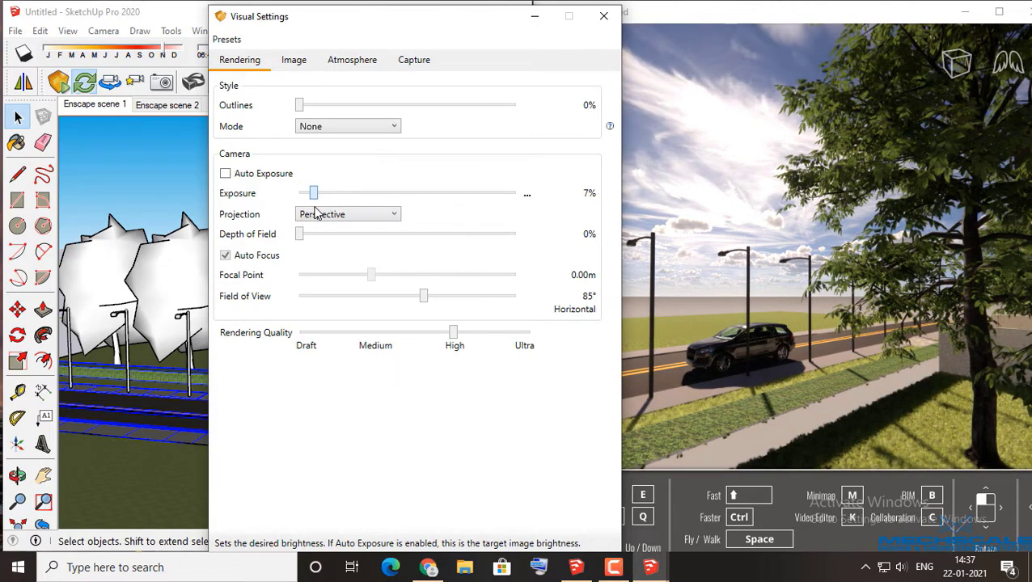
left_click(353, 61)
left_click(300, 64)
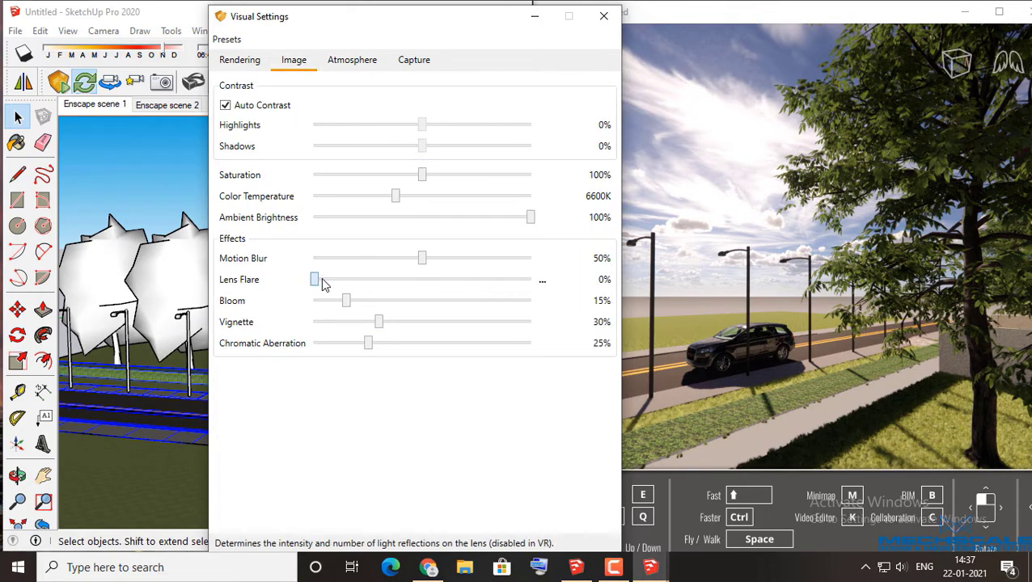
left_click_drag(322, 281, 495, 295)
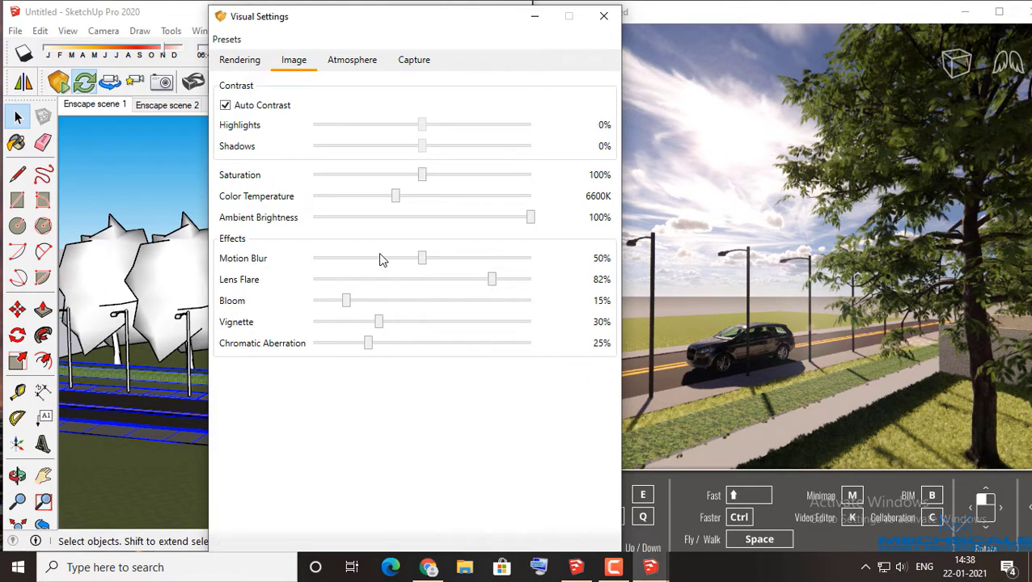
left_click_drag(348, 306, 479, 314)
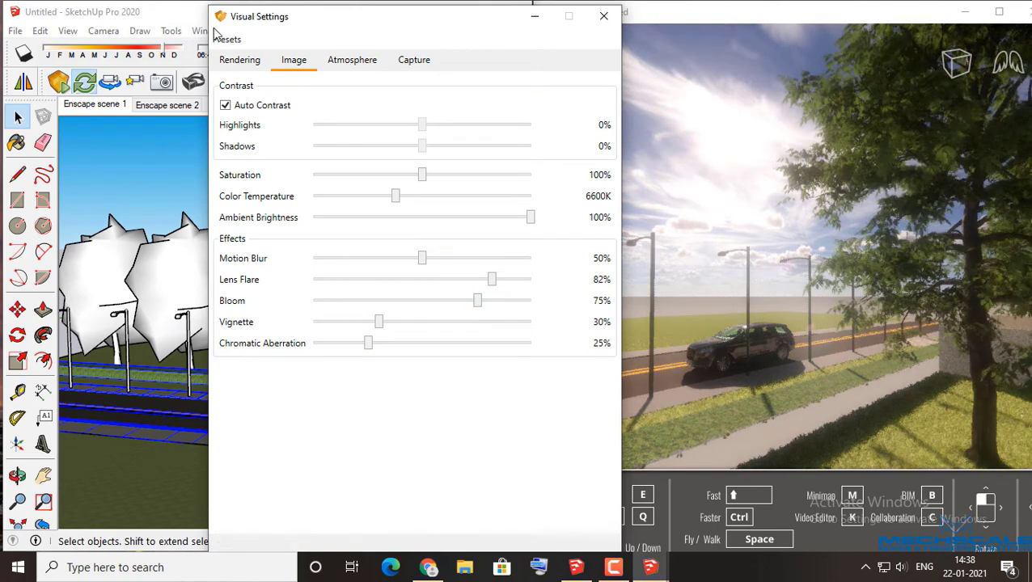
Step: Turn Auto Exposure on and reset Exposure to its 50% default
left_click(245, 63)
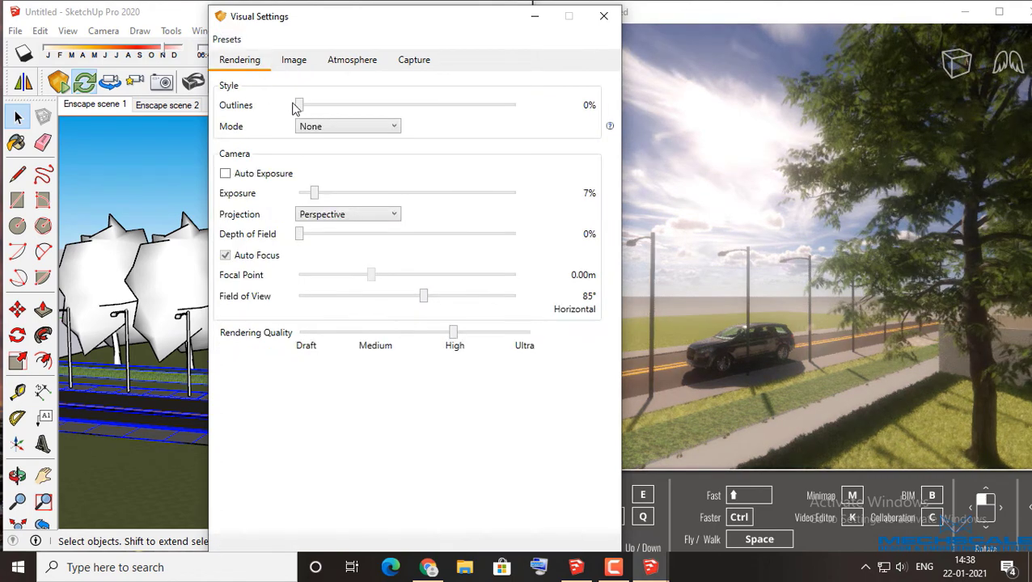
left_click(247, 175)
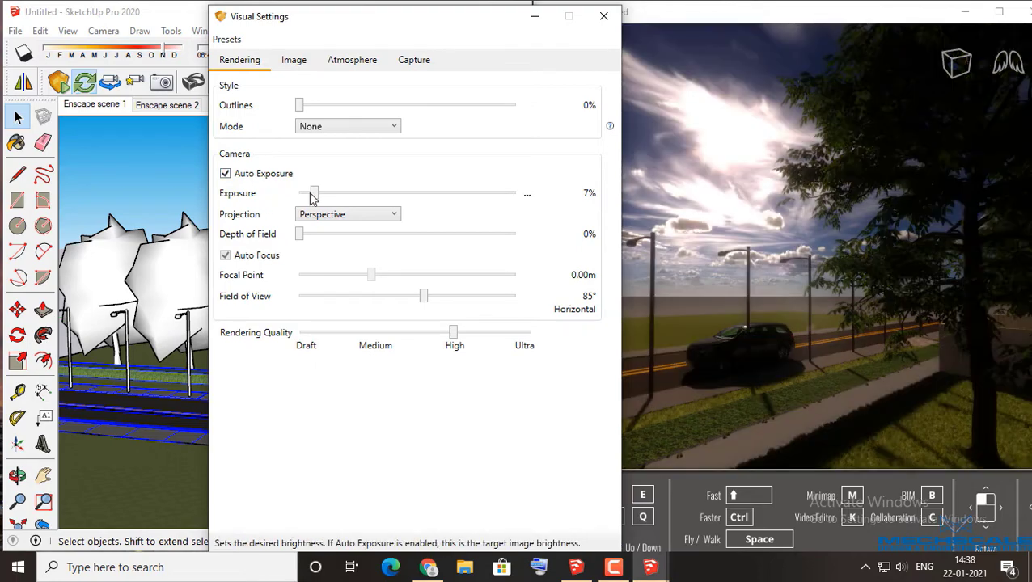
left_click_drag(328, 202, 388, 198)
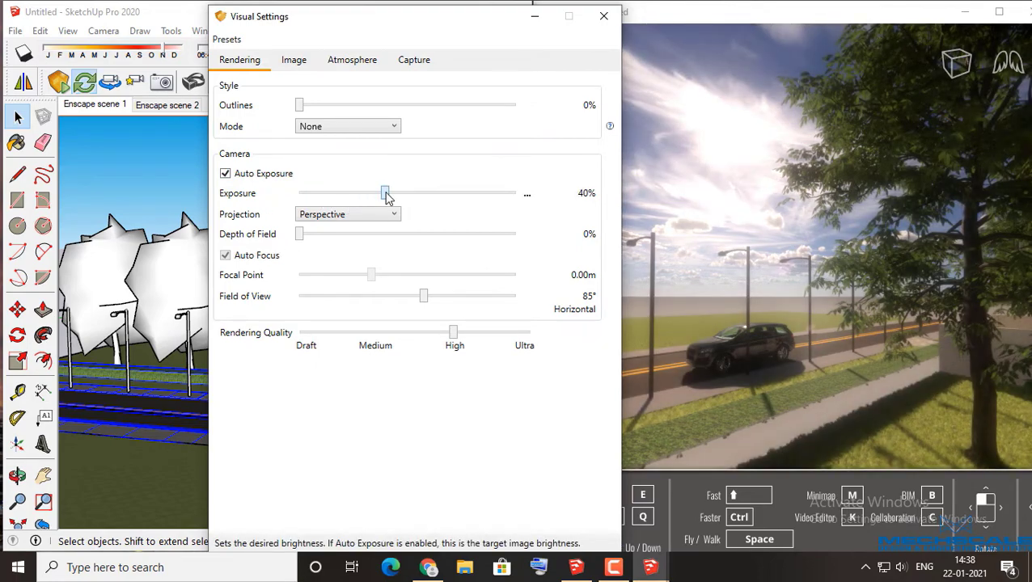
left_click(527, 195)
left_click(593, 203)
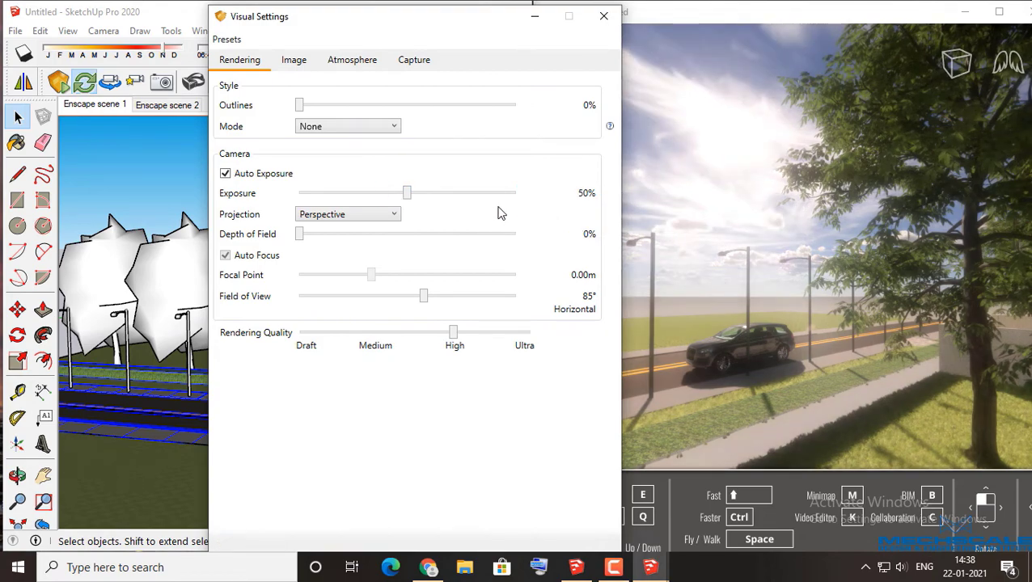
Step: Weaken the Lens Flare, then strengthen it again to 64%
left_click(352, 57)
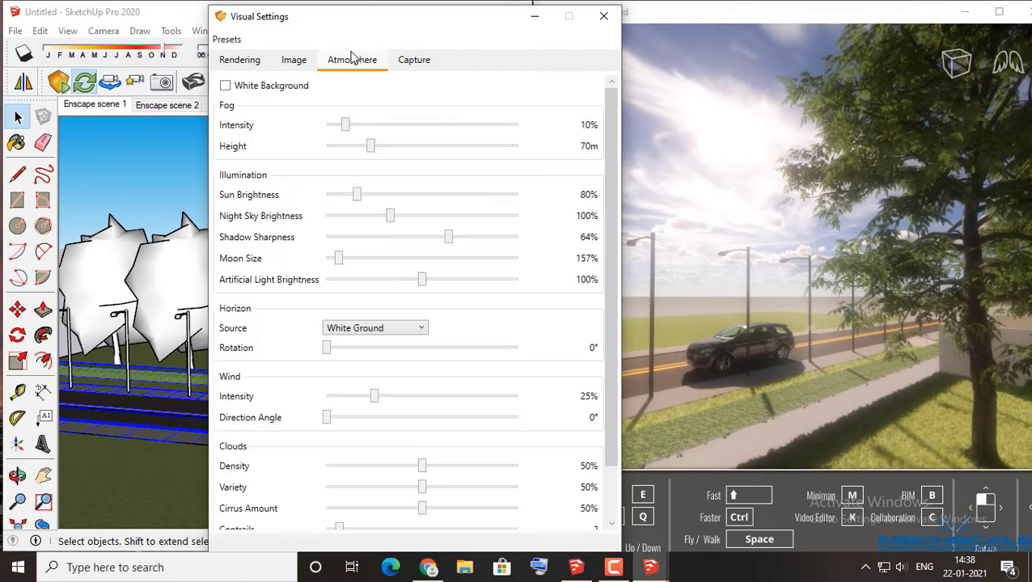
left_click(310, 62)
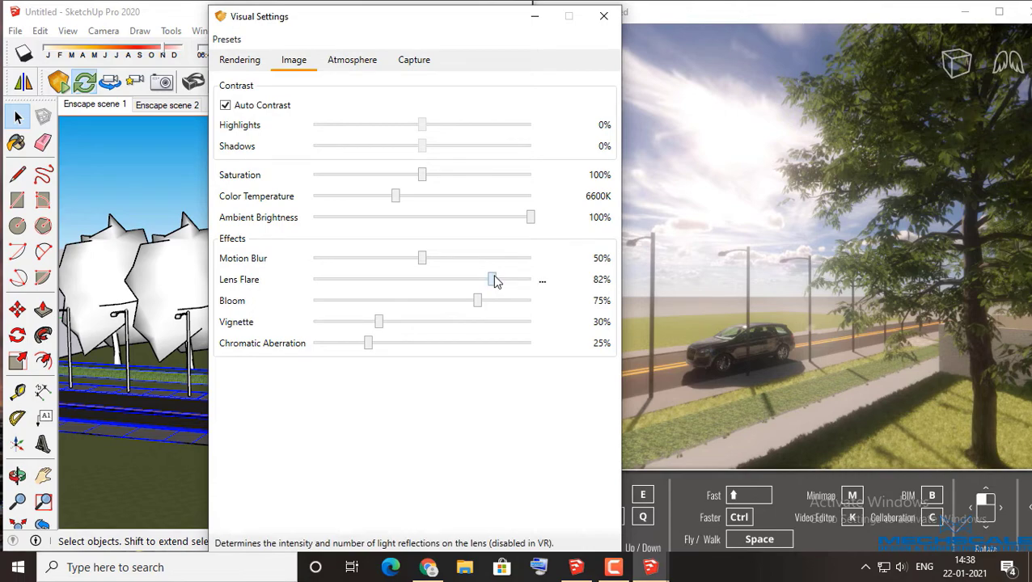
left_click_drag(492, 279, 370, 280)
left_click_drag(320, 302, 511, 296)
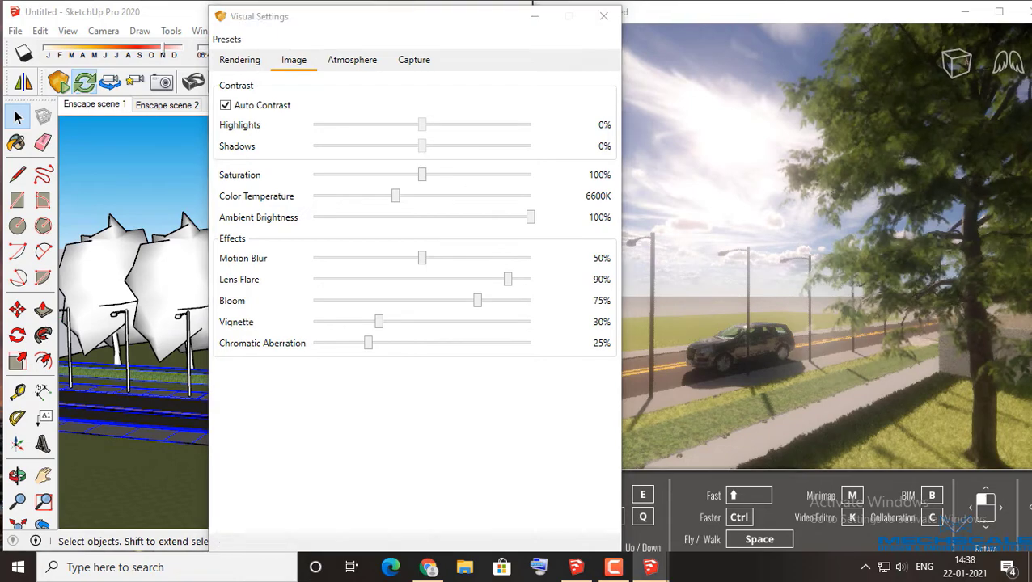
left_click_drag(836, 276, 793, 279)
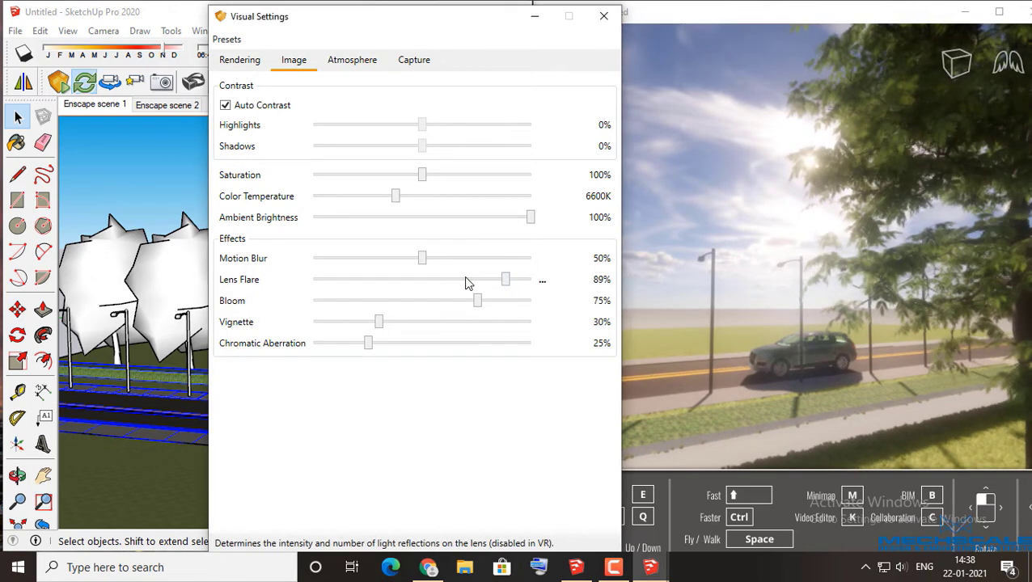
Step: Turn Bloom off at 0% and settle Lens Flare at 19%
left_click_drag(506, 280, 396, 287)
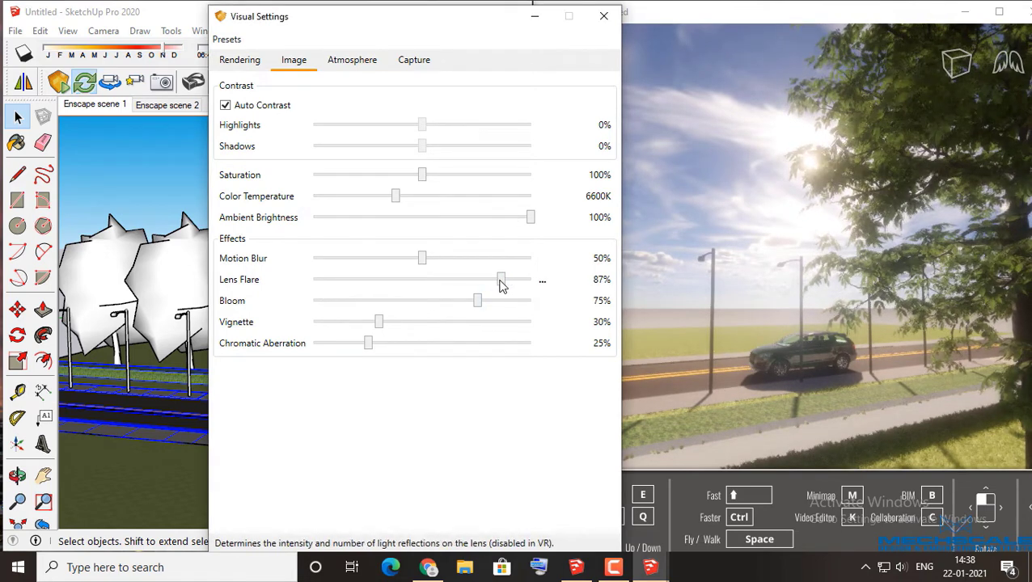
left_click_drag(501, 279, 281, 301)
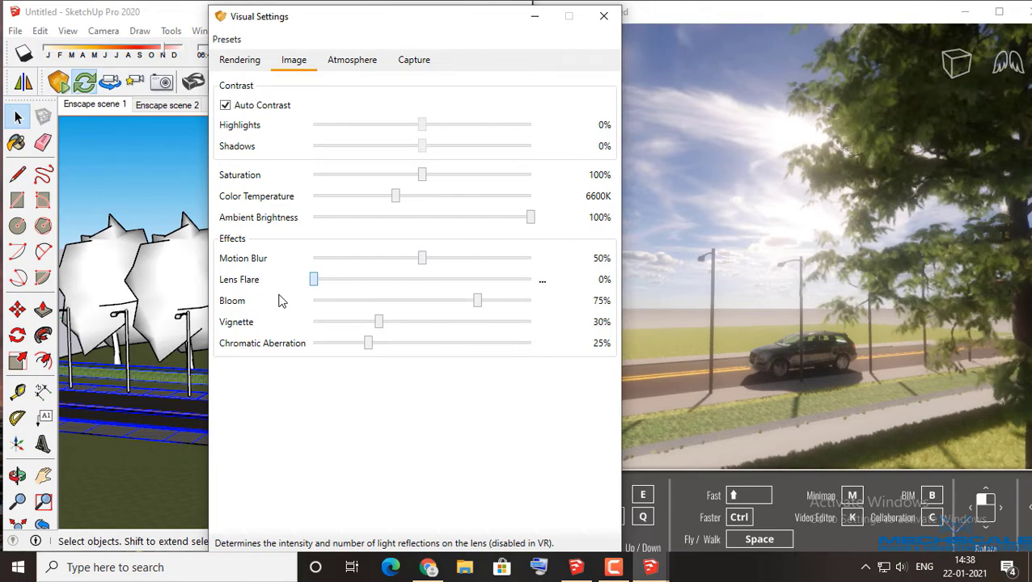
left_click_drag(475, 306, 275, 312)
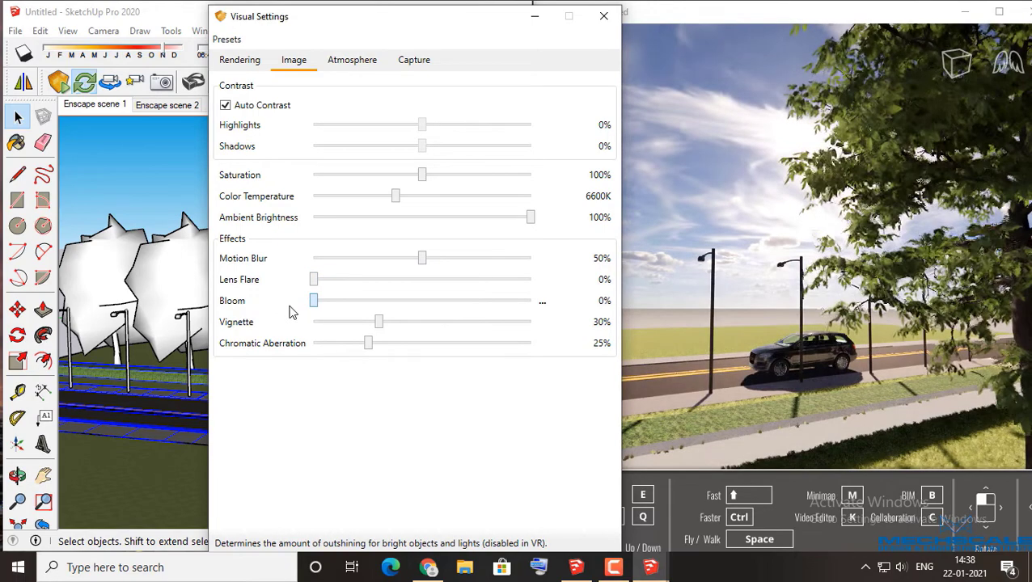
mouse_move(313, 279)
left_mouse_down()
mouse_move(369, 291)
mouse_move(540, 269)
left_mouse_up()
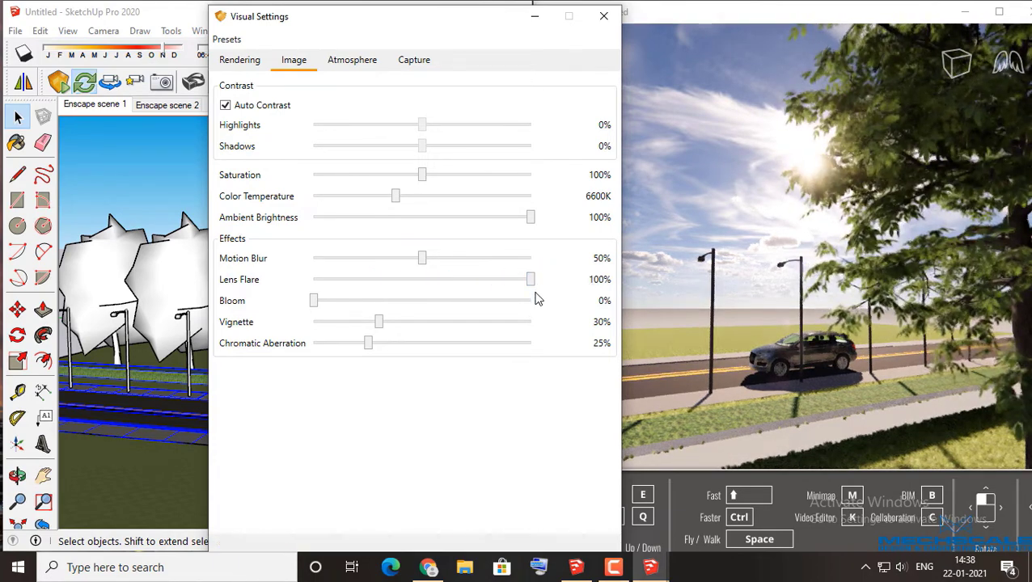
left_click_drag(456, 297, 354, 297)
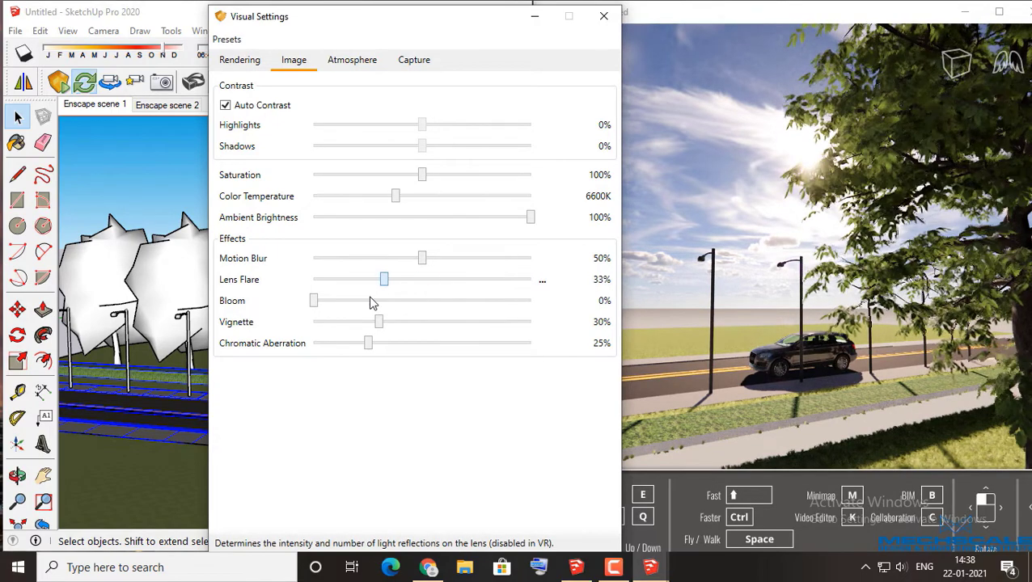
Step: Reset lens flare to 50%, then set bloom 24%, vignette 0% and chromatic aberration 100%
left_click(542, 281)
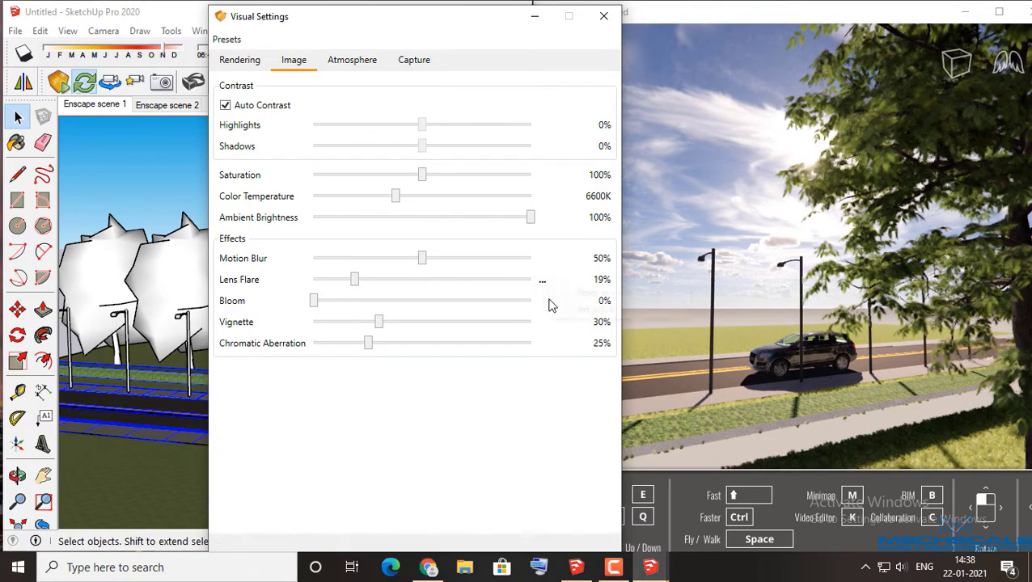
left_click(558, 294)
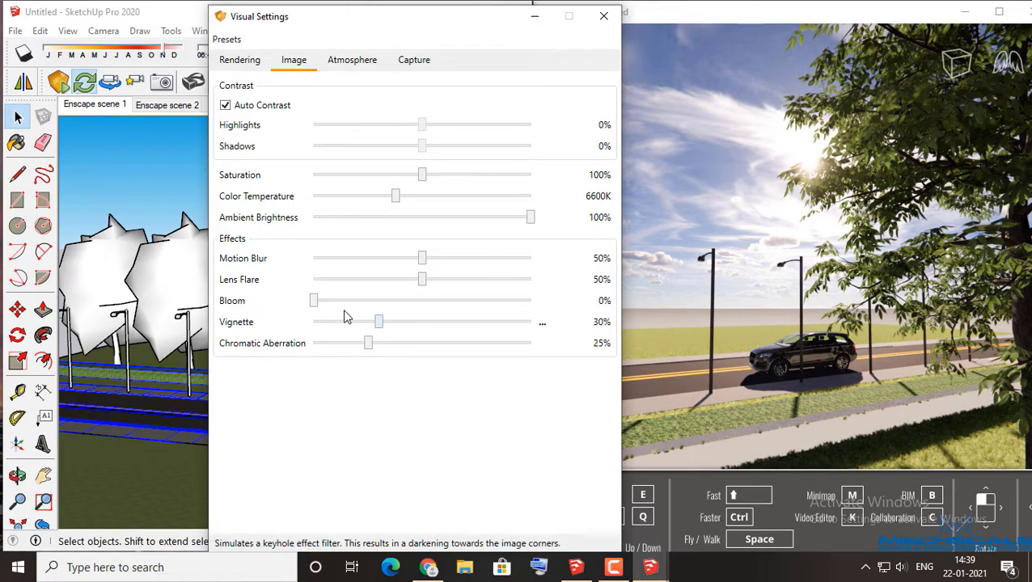
mouse_move(313, 301)
left_mouse_down()
mouse_move(556, 341)
mouse_move(366, 336)
mouse_move(488, 333)
mouse_move(577, 349)
left_mouse_up()
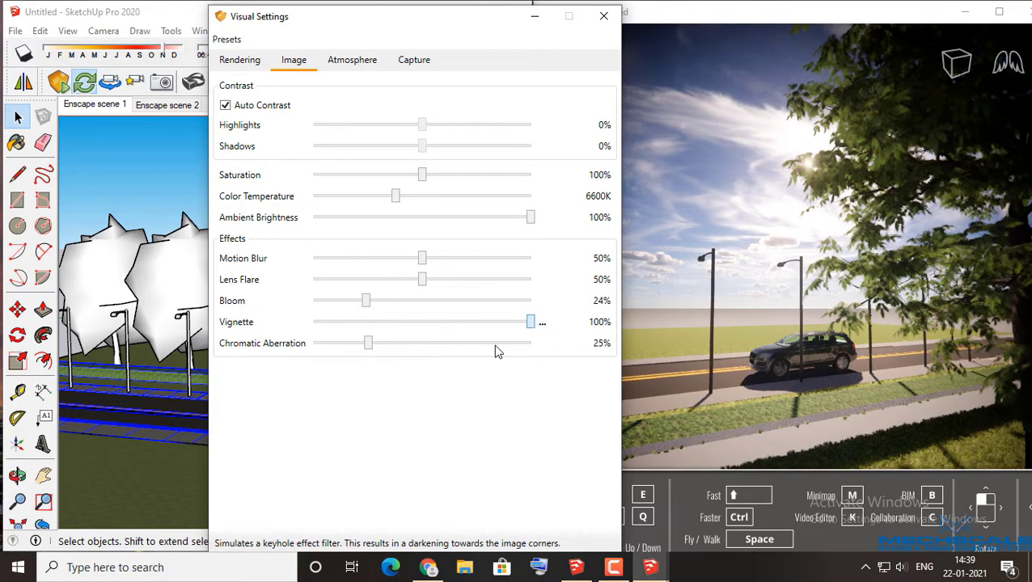
left_click_drag(498, 351, 315, 351)
left_click(370, 346)
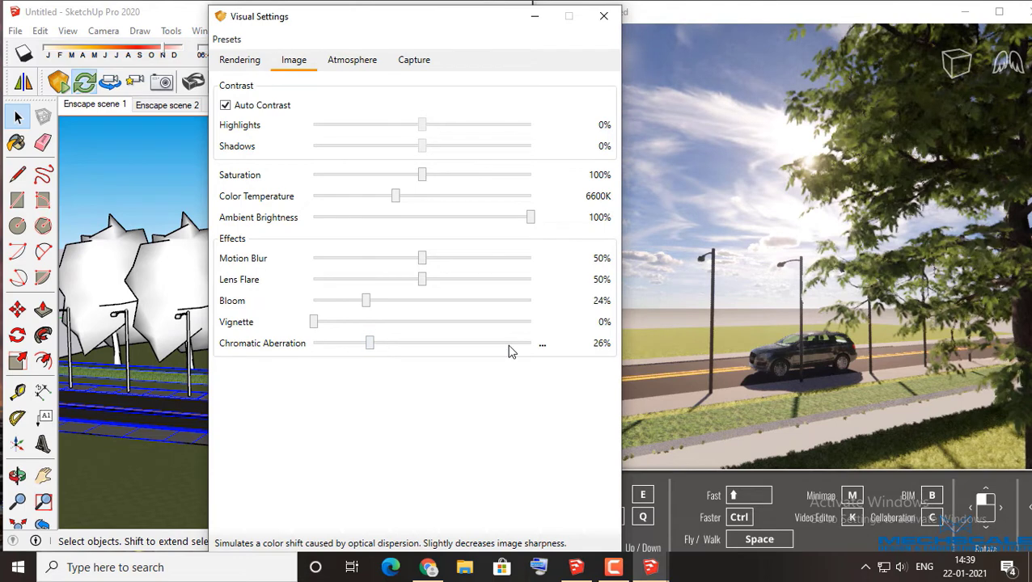
left_click_drag(384, 346, 544, 350)
Step: Move the Enscape settings window aside to reveal the model and clear the selection
left_click(532, 3)
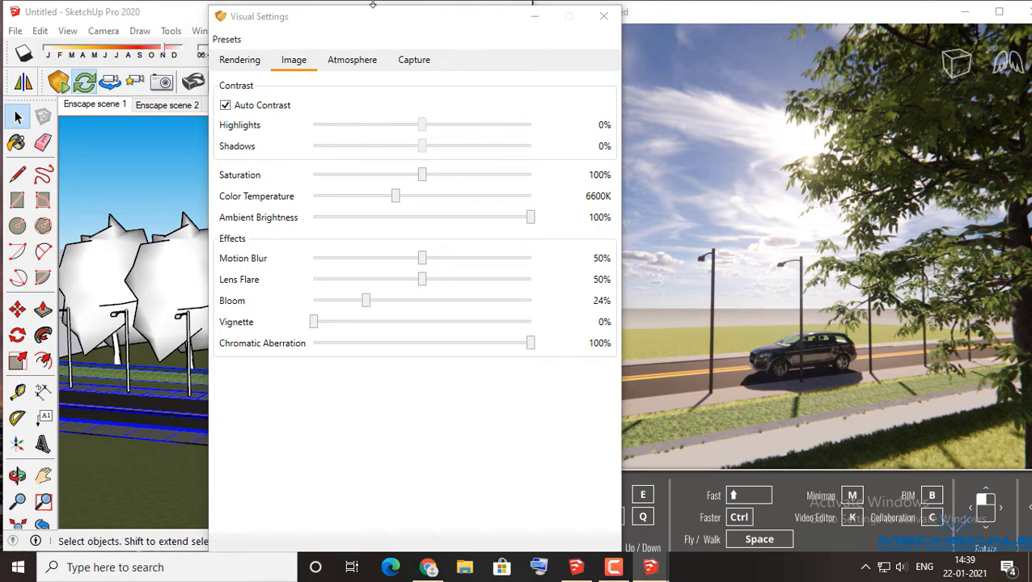
left_click_drag(361, 33, 120, 68)
left_click(464, 202)
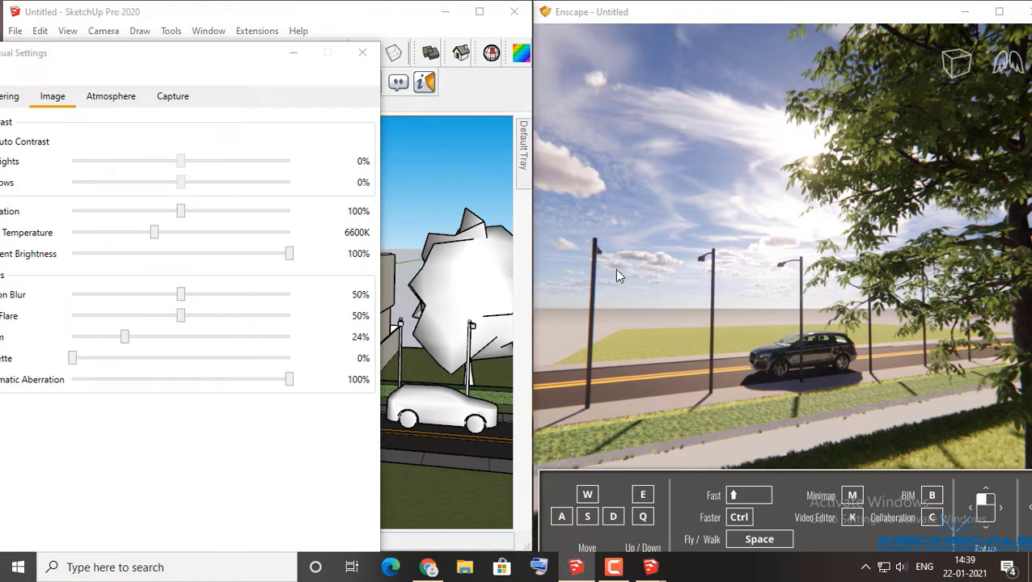
Step: Lower chromatic aberration to 40% and fly the render camera down the street toward the house
left_click_drag(292, 383, 161, 390)
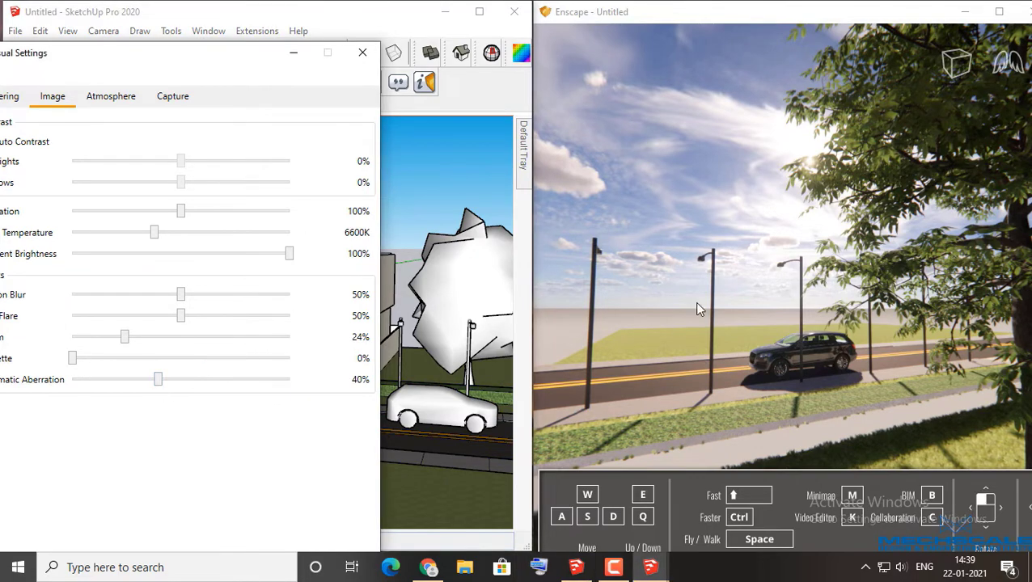
left_click_drag(713, 281, 744, 279)
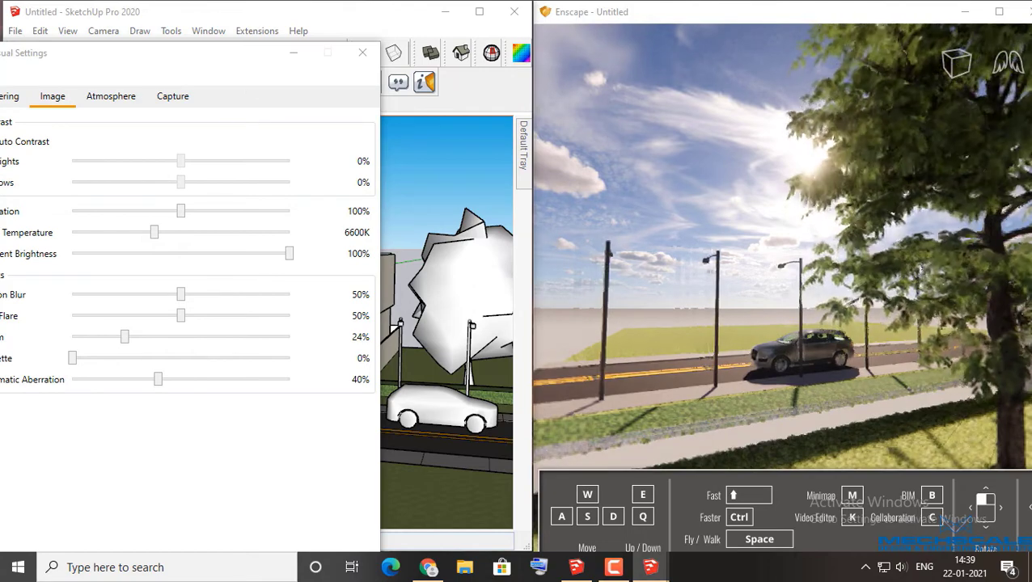
left_click_drag(921, 271, 747, 301)
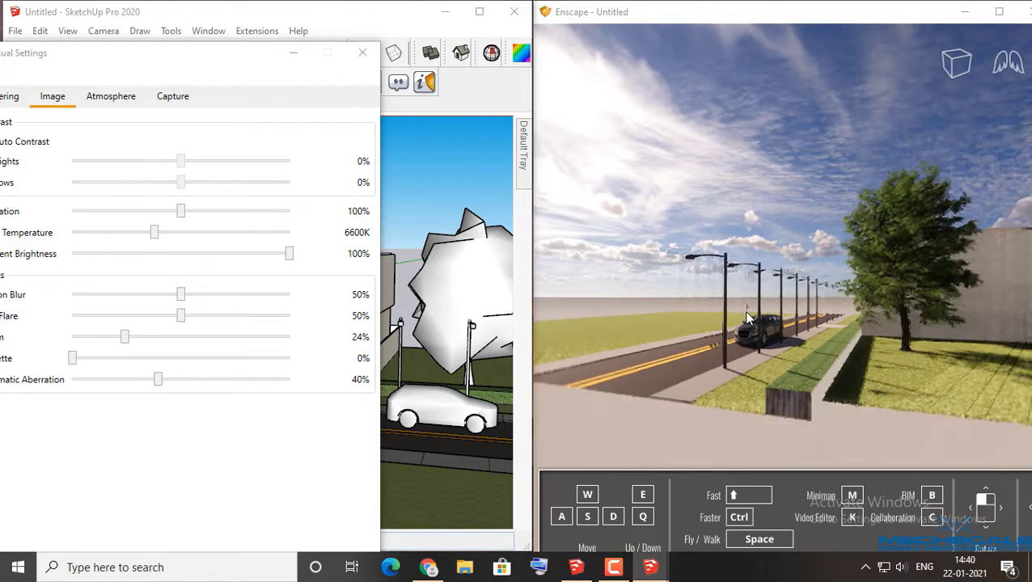
mouse_move(747, 287)
left_mouse_down()
mouse_move(776, 321)
mouse_move(706, 286)
left_mouse_up()
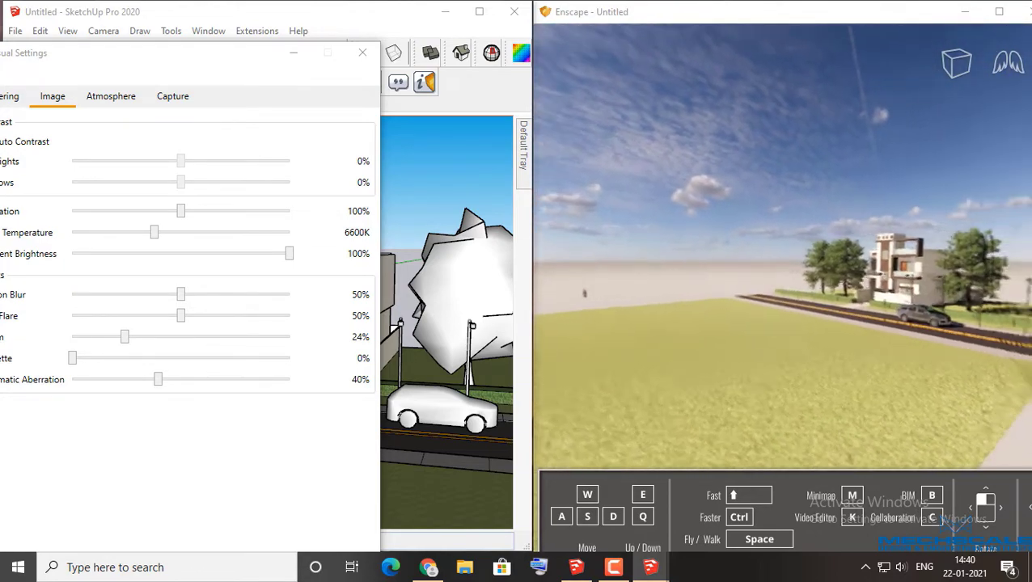
scroll(703, 279, "up", 5)
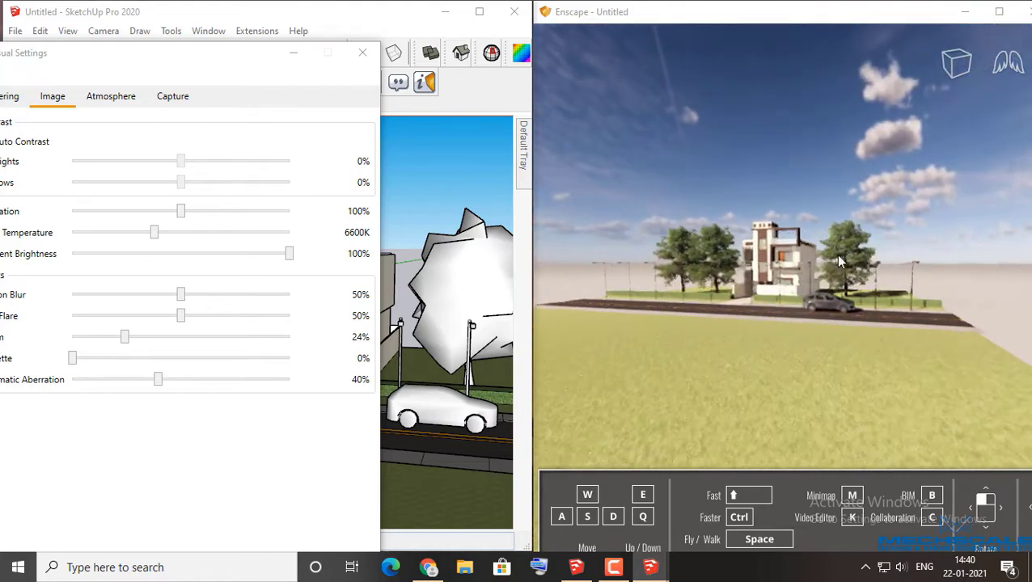
scroll(838, 231, "up", 5)
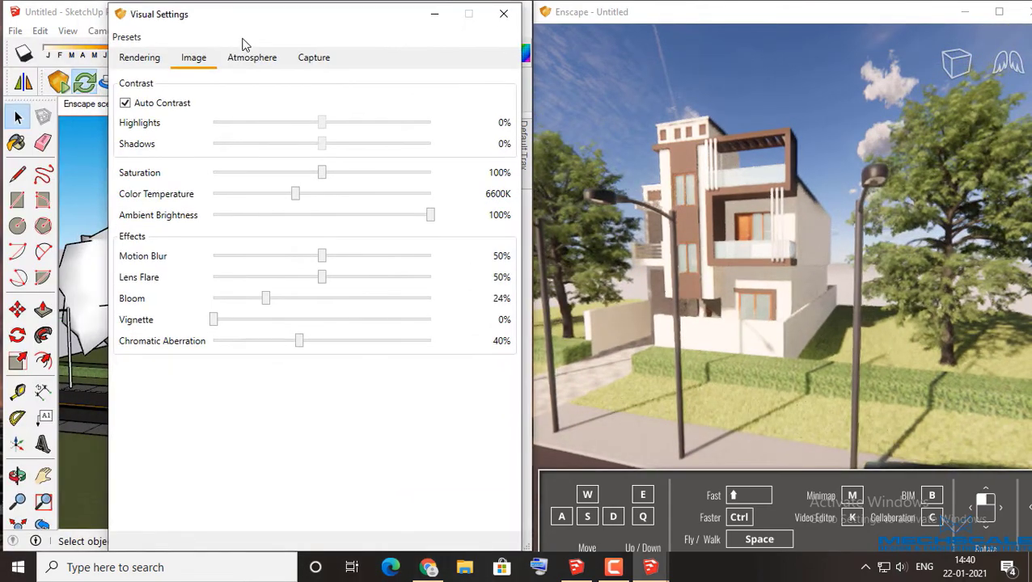
Step: In Atmosphere settings, push fog to full intensity and test fog heights up to 300m
left_click(249, 65)
left_click(175, 85)
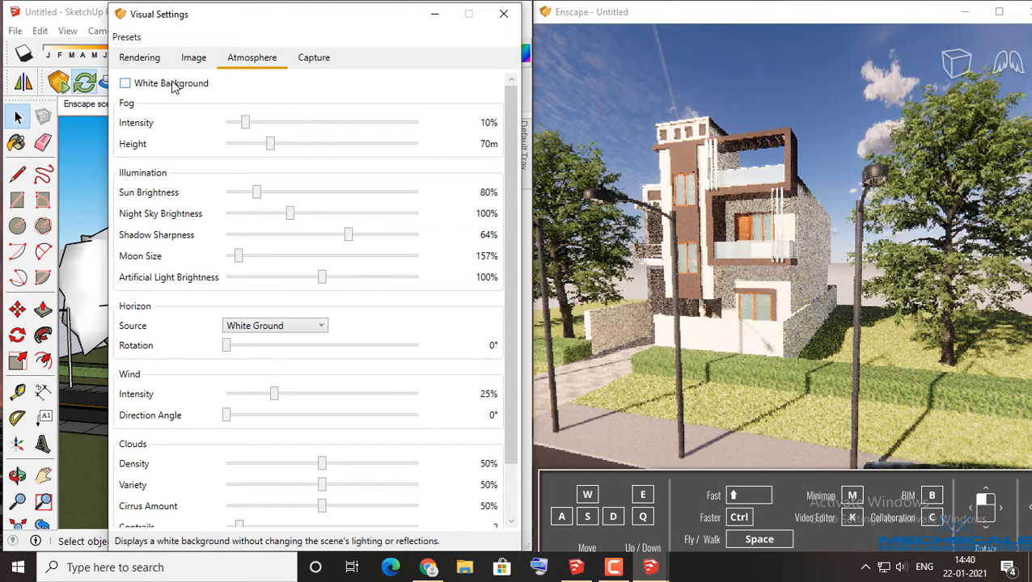
mouse_move(352, 146)
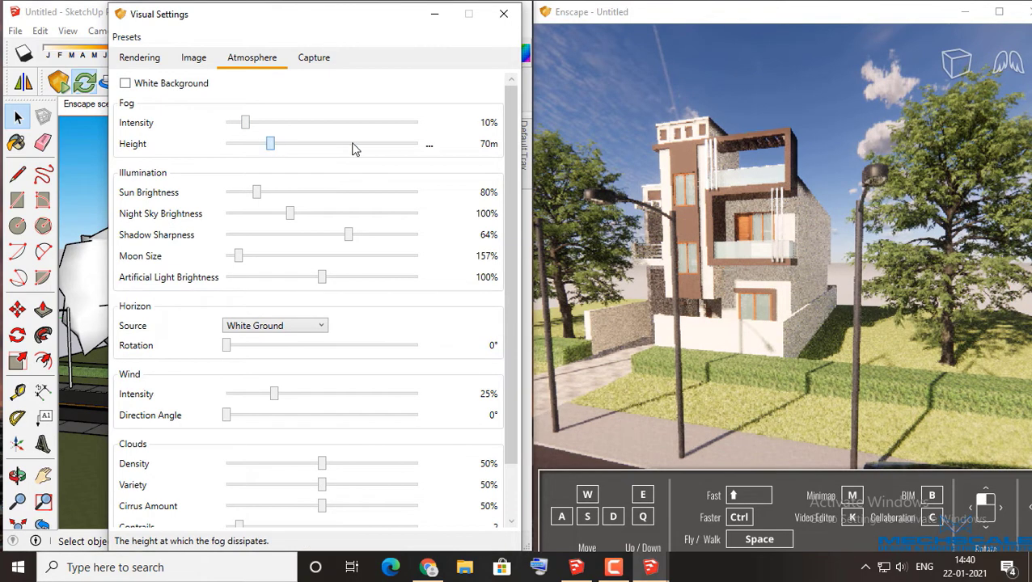
left_click_drag(353, 149, 441, 146)
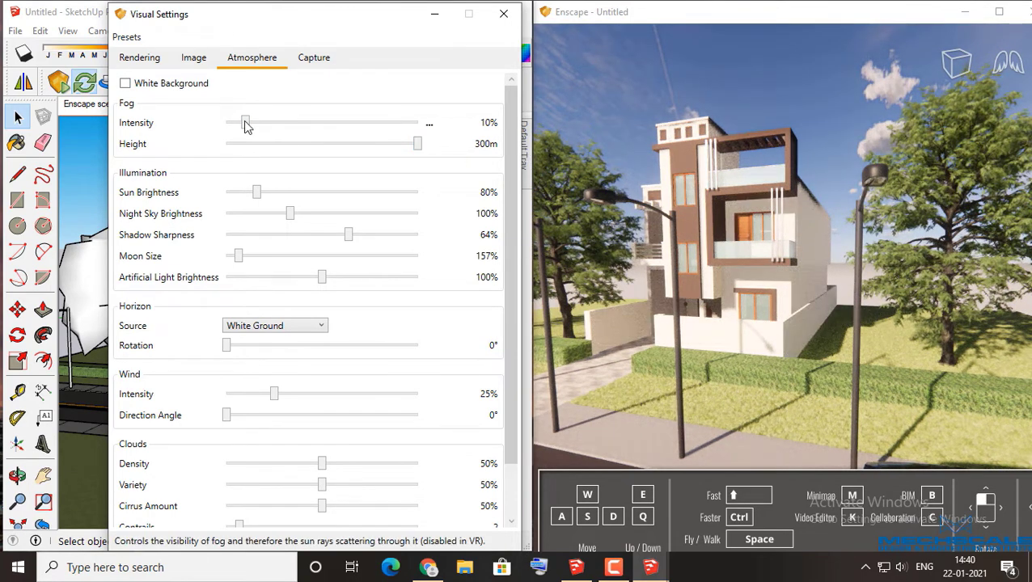
left_click_drag(253, 128, 482, 154)
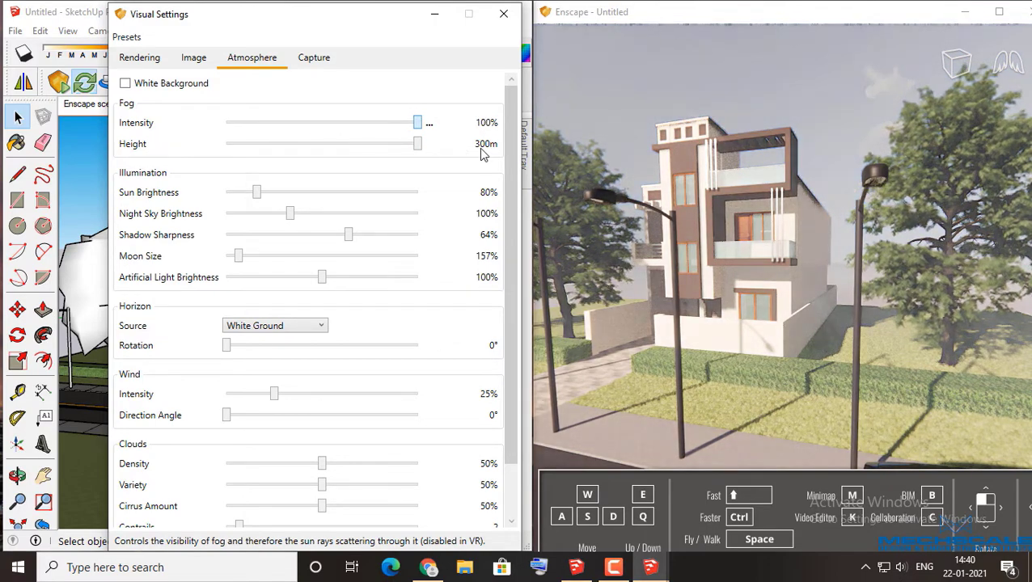
mouse_move(416, 145)
left_mouse_down()
mouse_move(229, 172)
mouse_move(320, 170)
mouse_move(214, 168)
mouse_move(274, 168)
left_mouse_up()
left_click_drag(353, 168, 437, 158)
Step: Reset fog height and fog intensity (10%) to their defaults
left_click(428, 144)
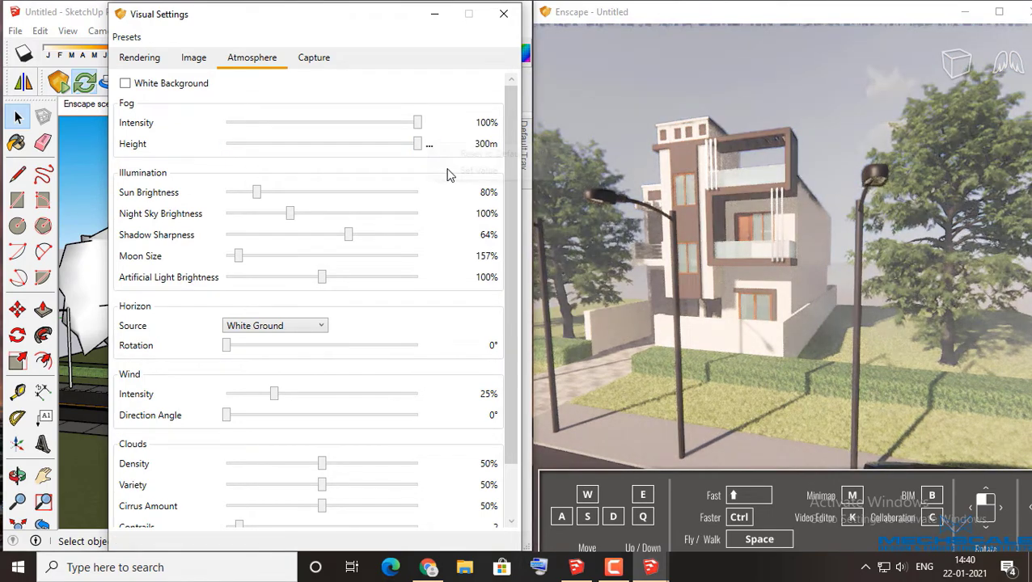
left_click(437, 153)
right_click(428, 123)
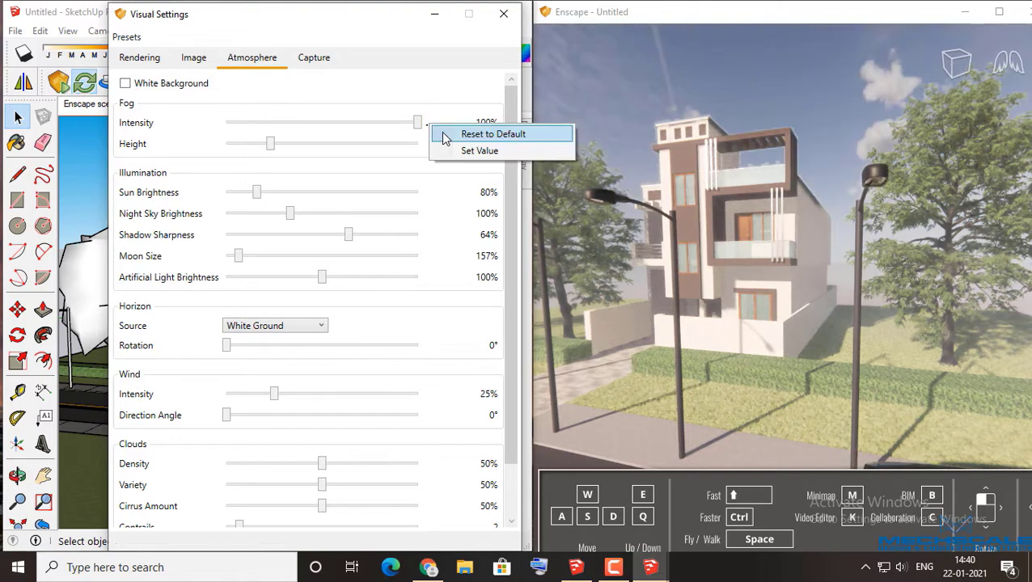
left_click(432, 134)
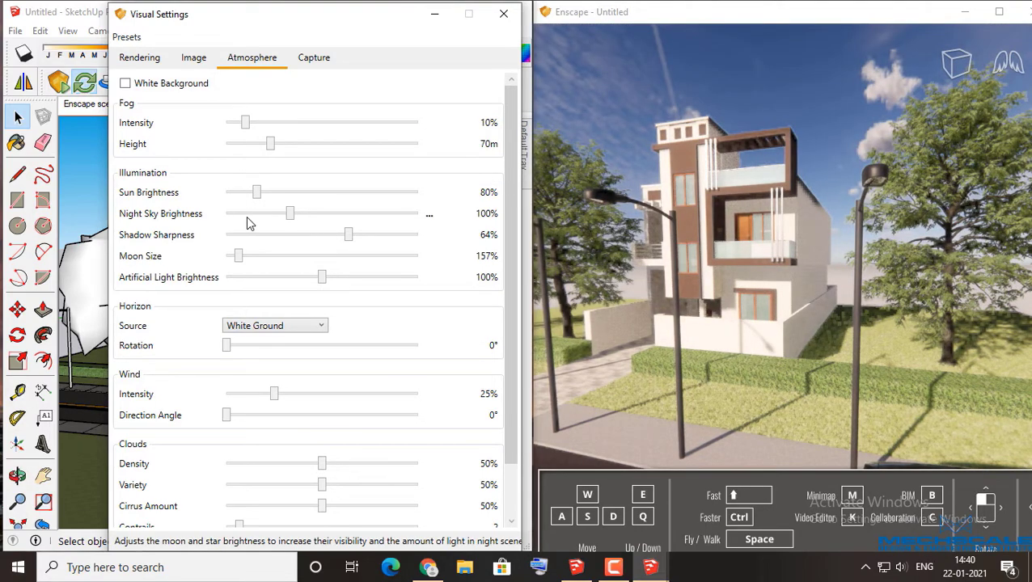
mouse_move(699, 297)
right_mouse_down()
mouse_move(728, 291)
mouse_move(712, 291)
mouse_move(751, 202)
right_mouse_up()
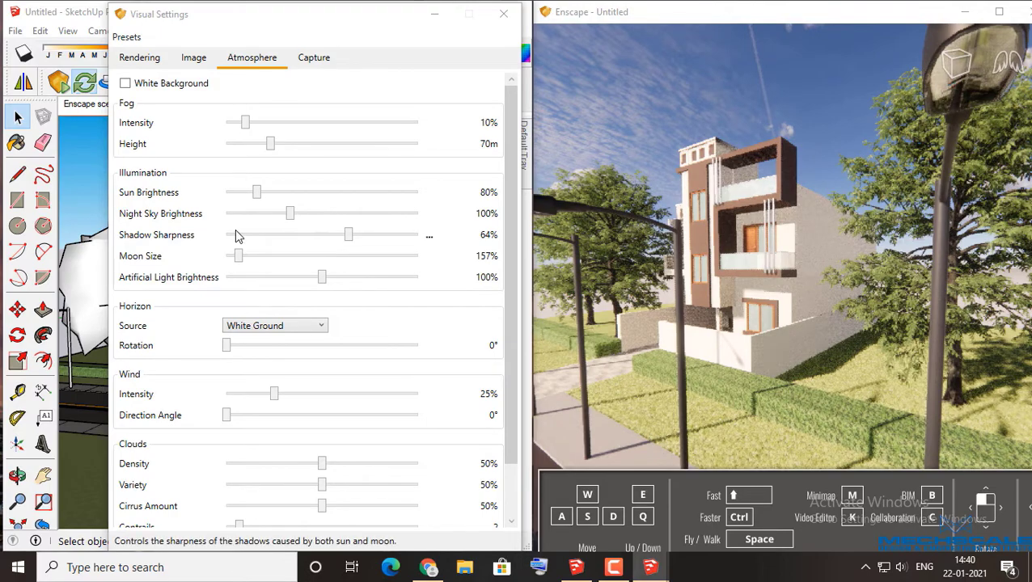
Step: Preview sun brightness at 500%, then reset it to its 80% default
left_click(285, 196)
left_click_drag(284, 196, 453, 208)
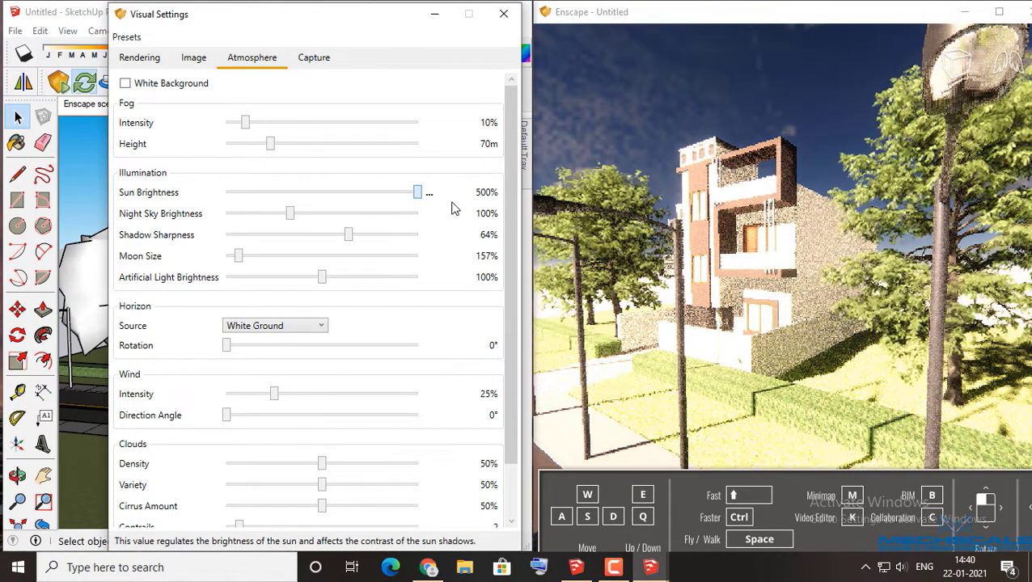
left_click(429, 193)
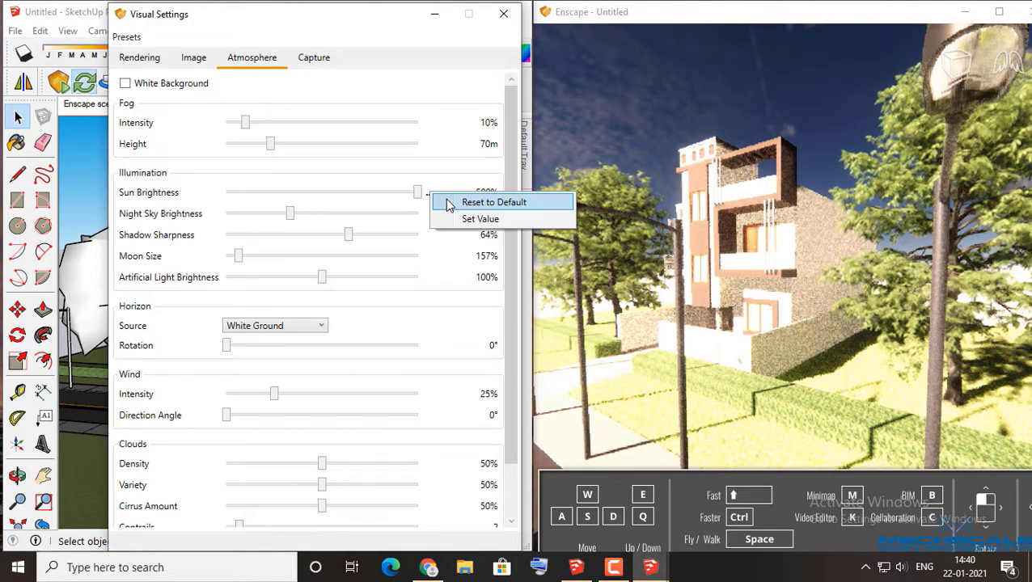
left_click(494, 202)
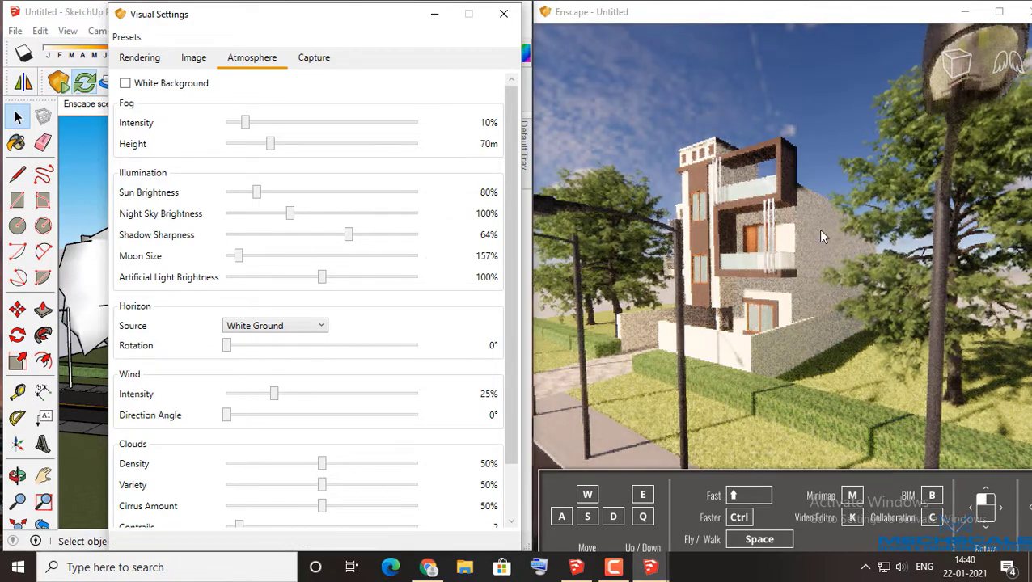
left_click(687, 296)
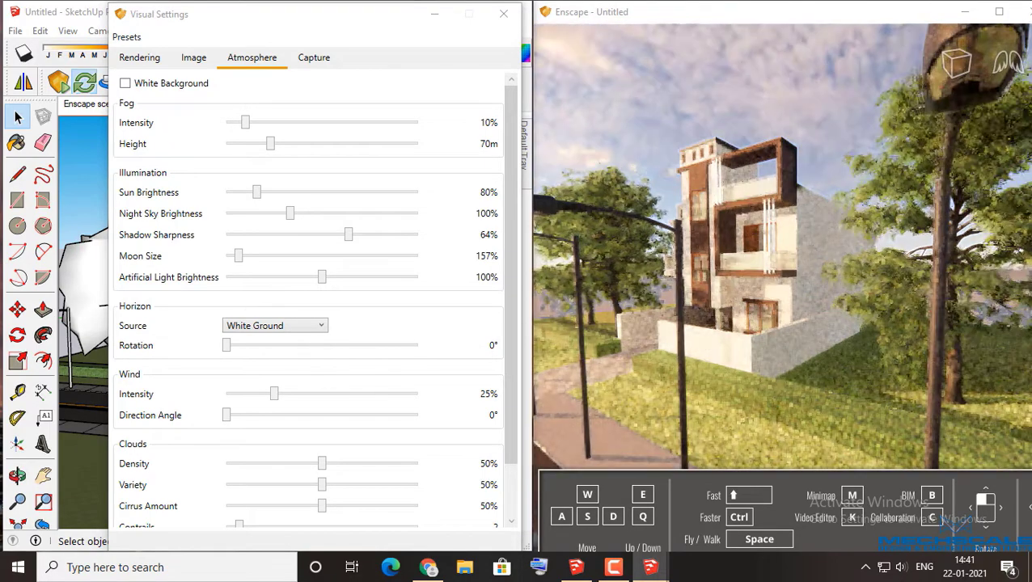
Step: Shift the time of day to night and frame the house from across the street
key("i")
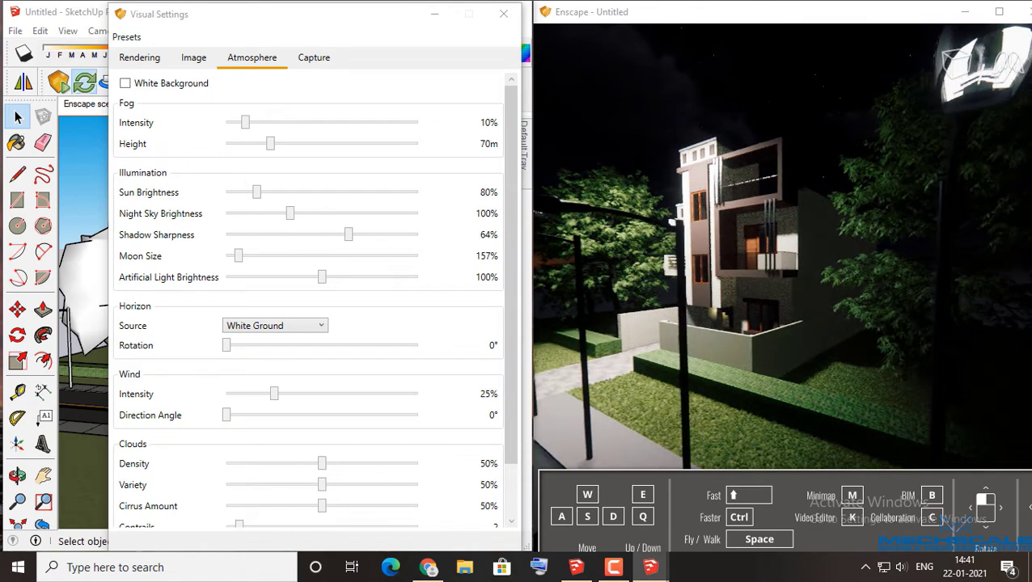
key("s")
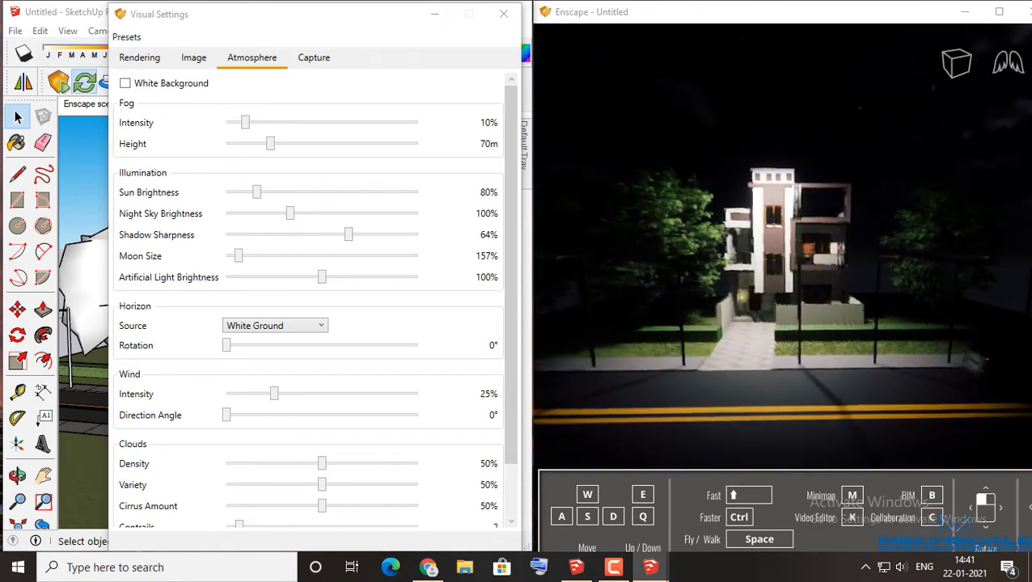
key("w")
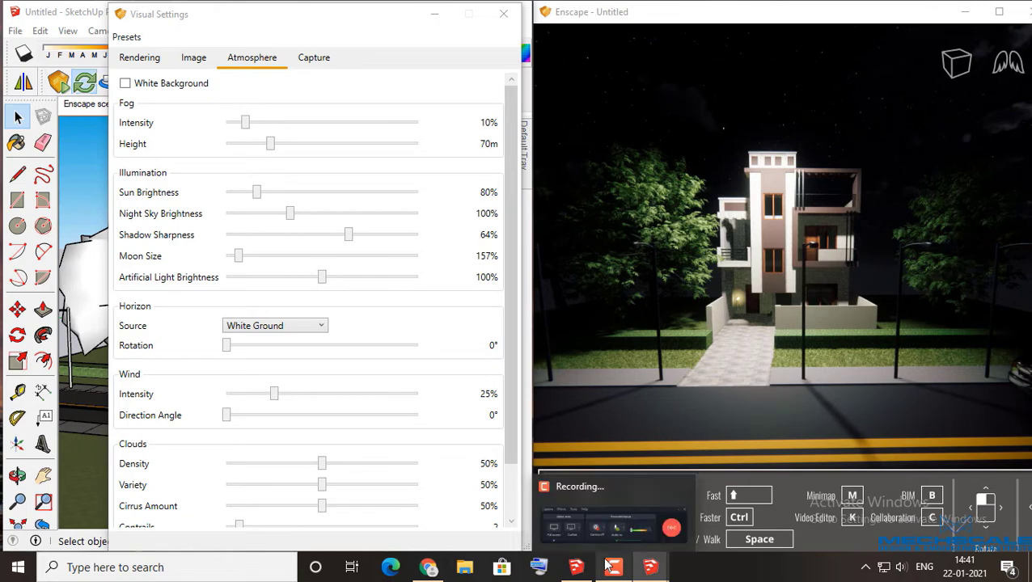
left_click(596, 497)
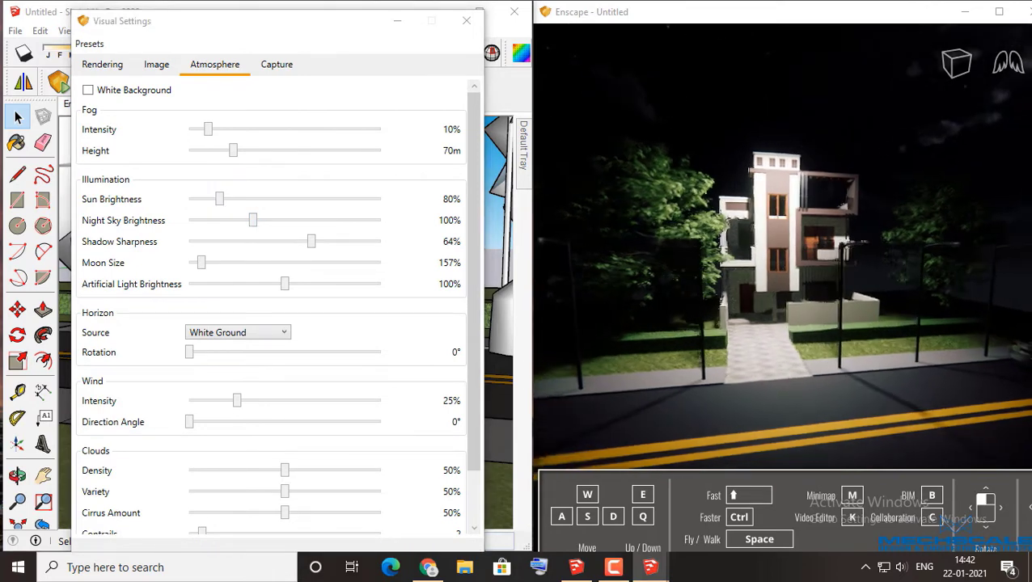
Step: Turn the view to bring the moon into sight and brighten the night sky
scroll(619, 229, "down", 5)
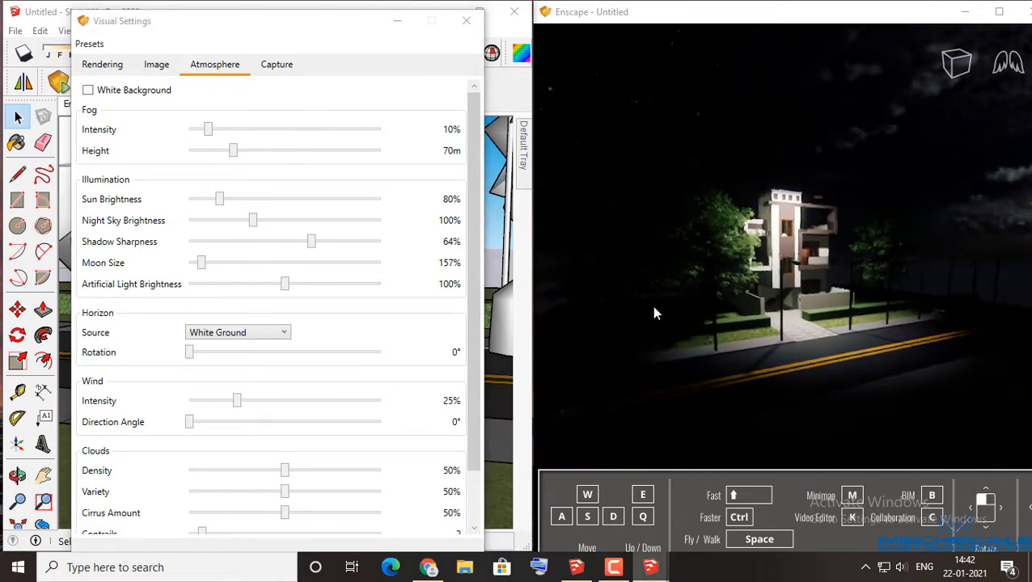
left_click_drag(683, 306, 790, 279)
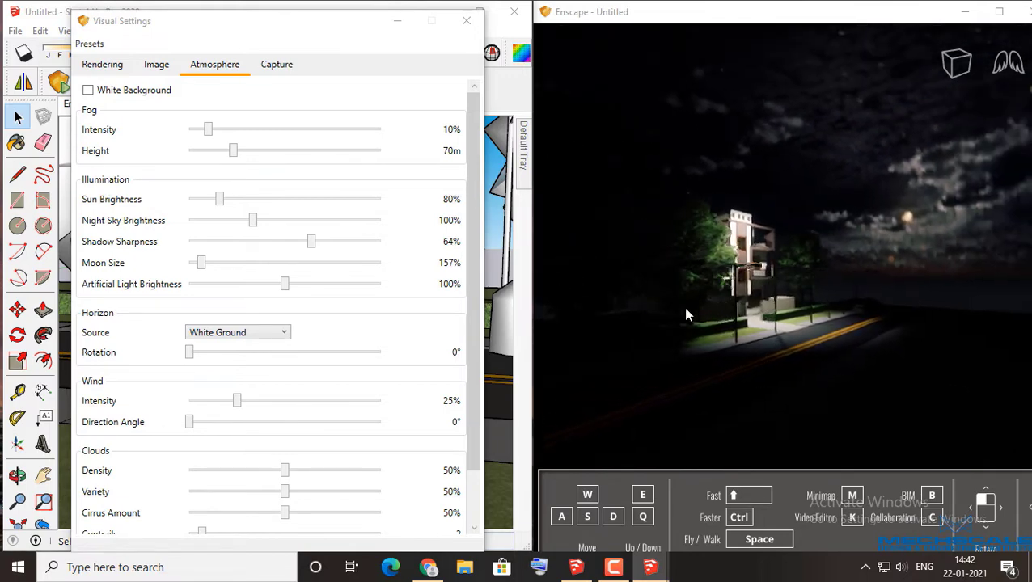
scroll(790, 262, "up", 5)
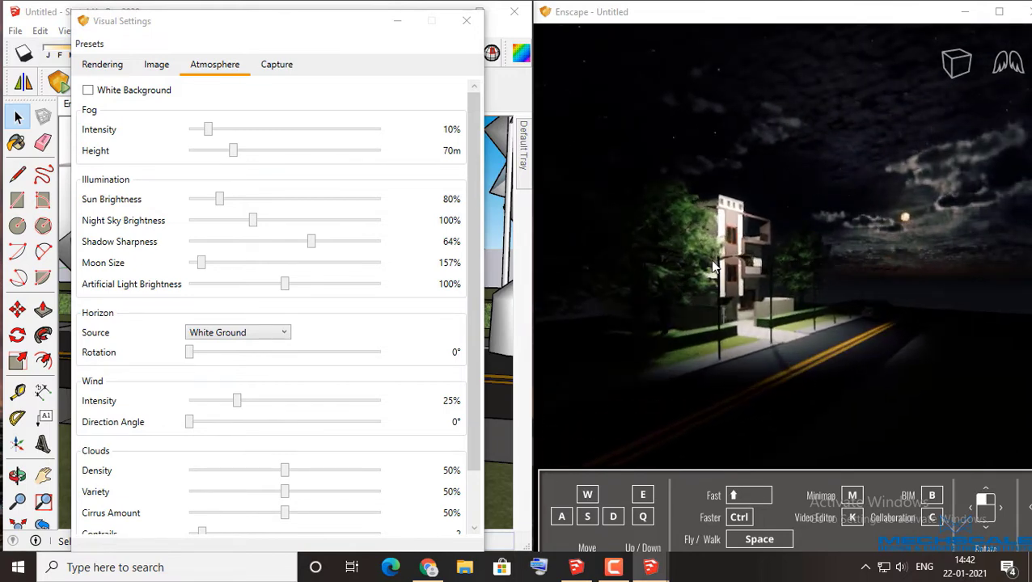
scroll(744, 306, "up", 3)
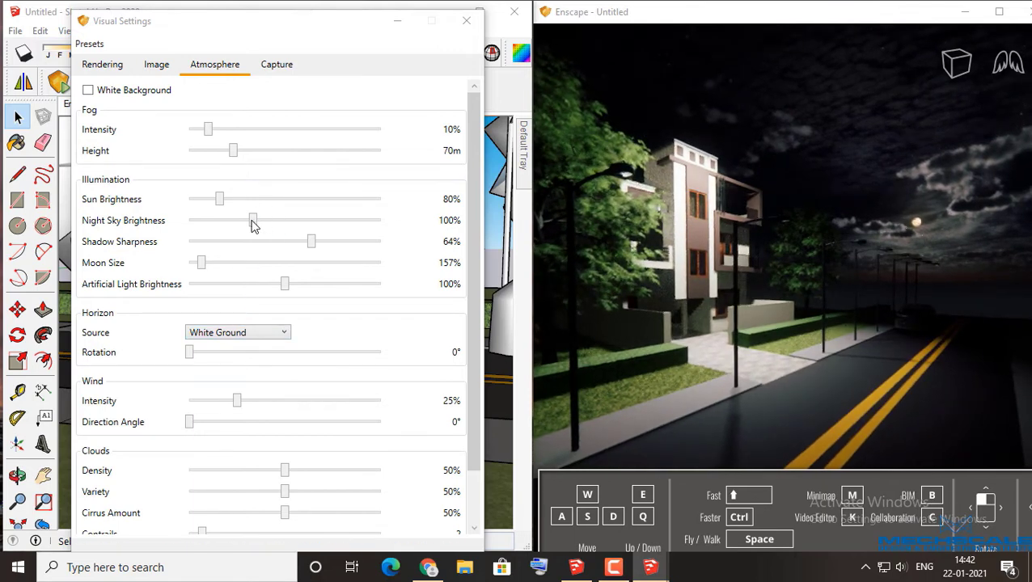
left_click_drag(252, 220, 393, 226)
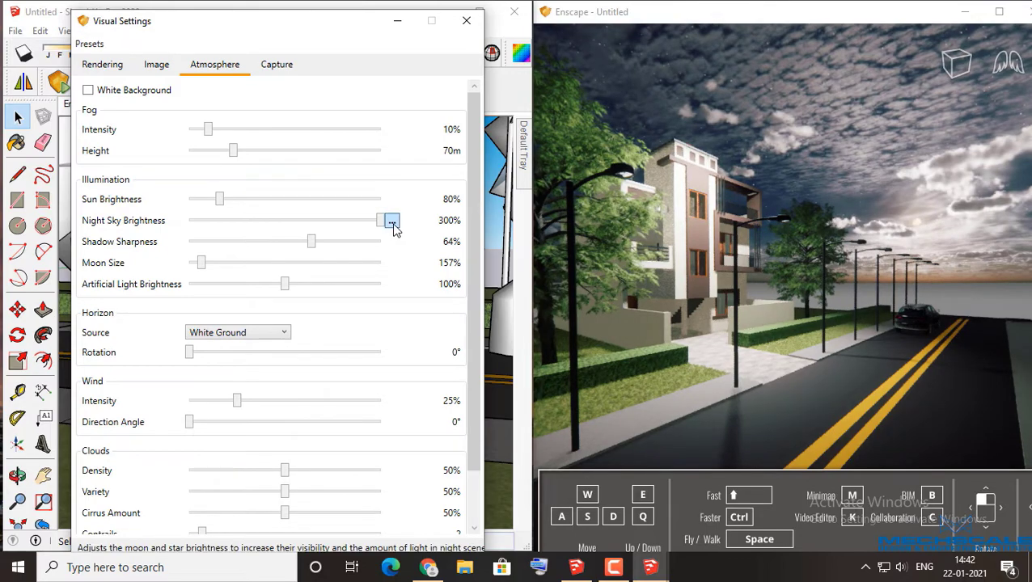
mouse_move(223, 203)
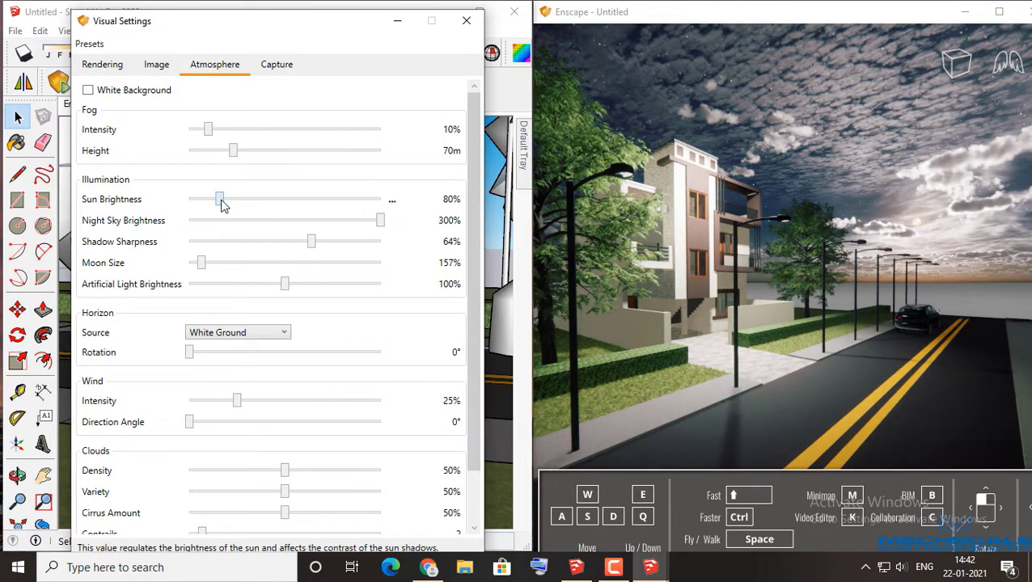
Step: Settle on sun brightness 0% and night sky 132%, and sharpen shadows slightly
left_click_drag(224, 205, 167, 206)
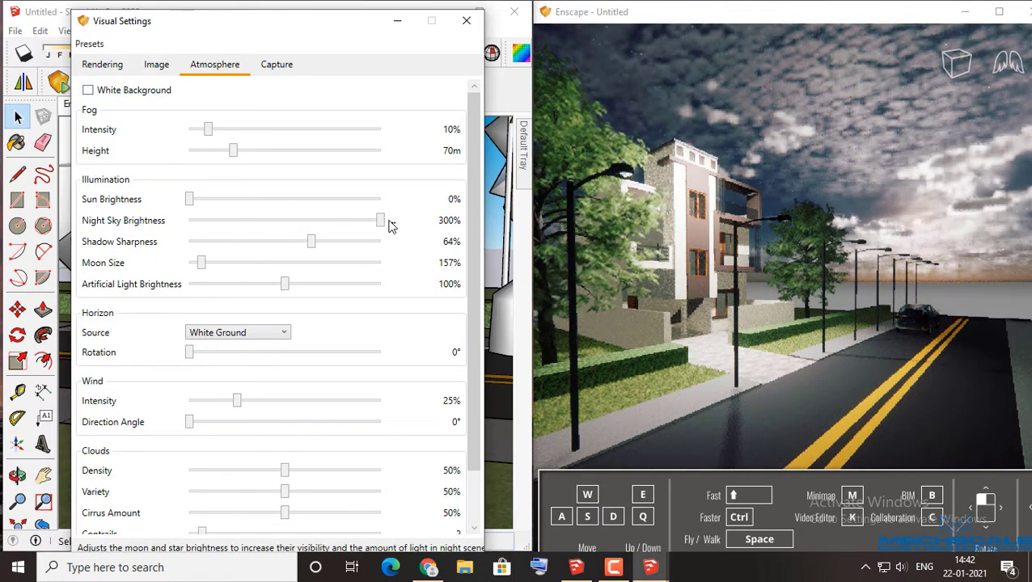
left_click_drag(375, 222, 235, 232)
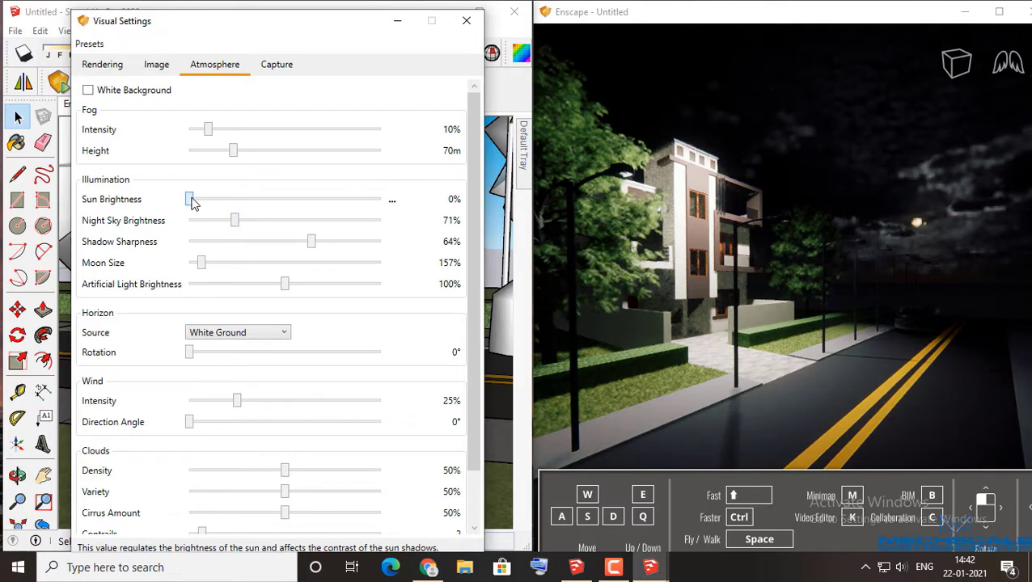
left_click_drag(235, 208, 390, 207)
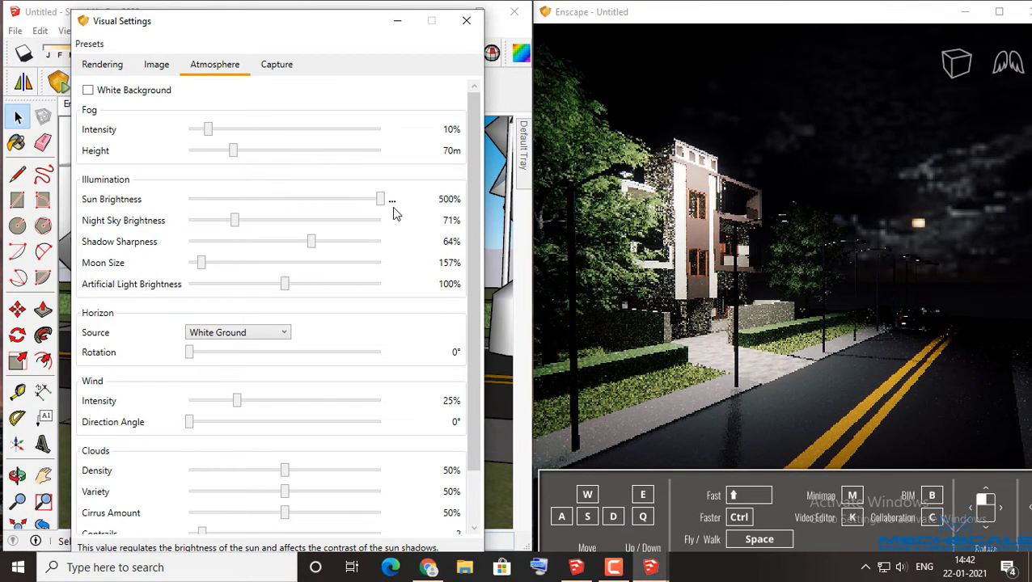
left_click_drag(251, 229, 275, 229)
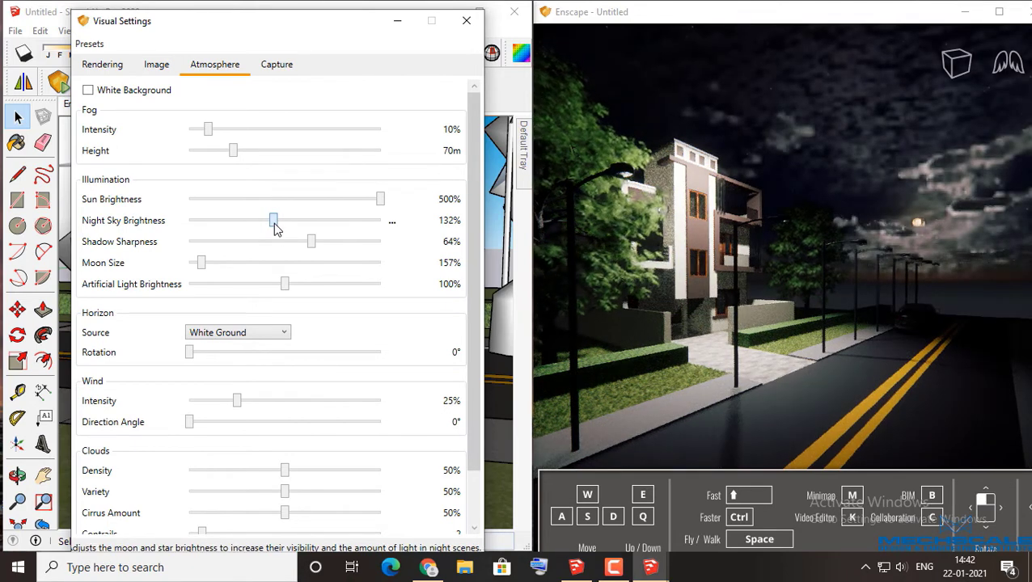
left_click_drag(364, 207, 143, 220)
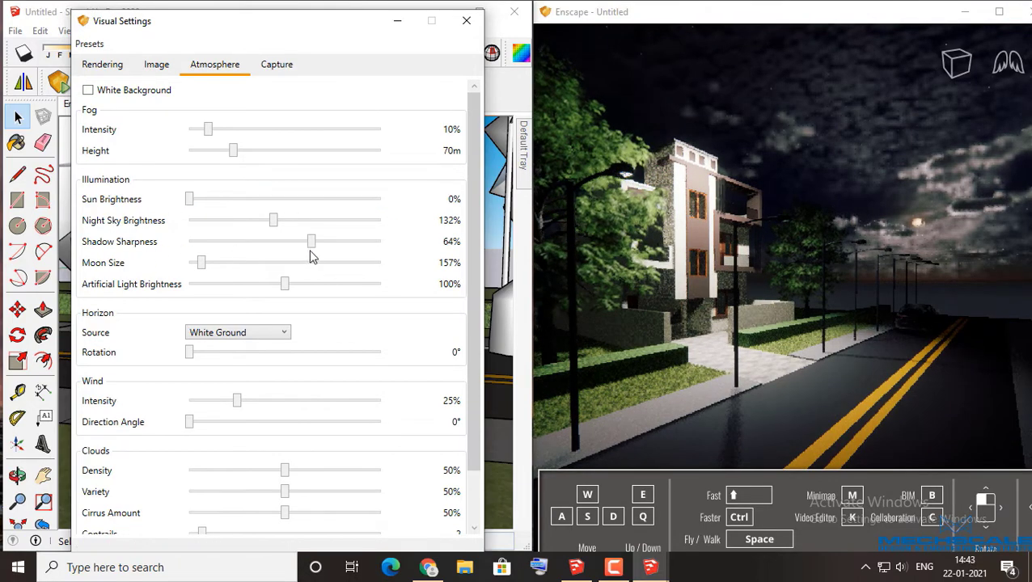
left_click_drag(312, 241, 391, 247)
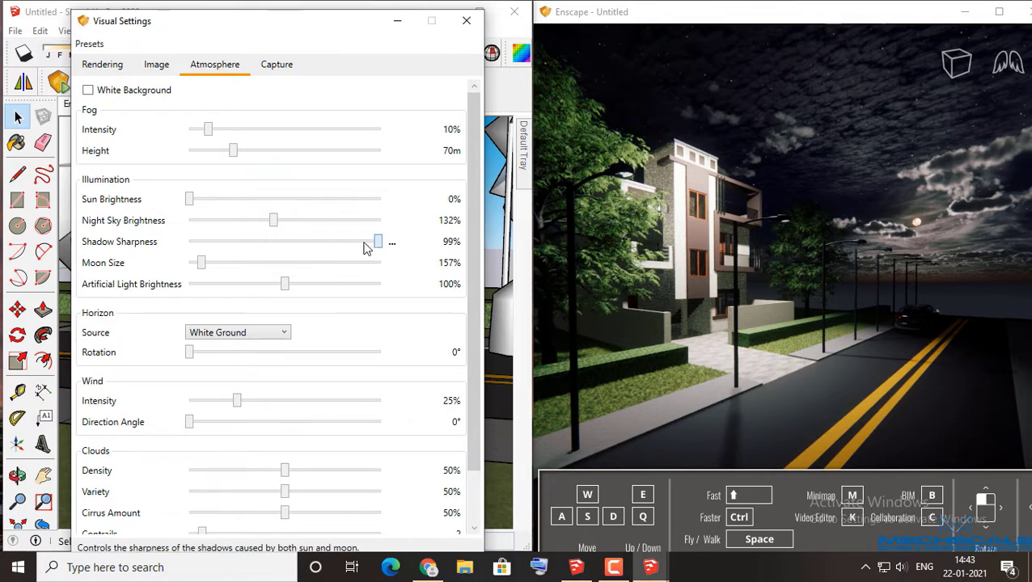
Step: Set shadow sharpness to 100%, moon size to 1000% and artificial light brightness to 0%
mouse_move(364, 248)
left_mouse_down()
mouse_move(215, 248)
mouse_move(145, 260)
left_mouse_up()
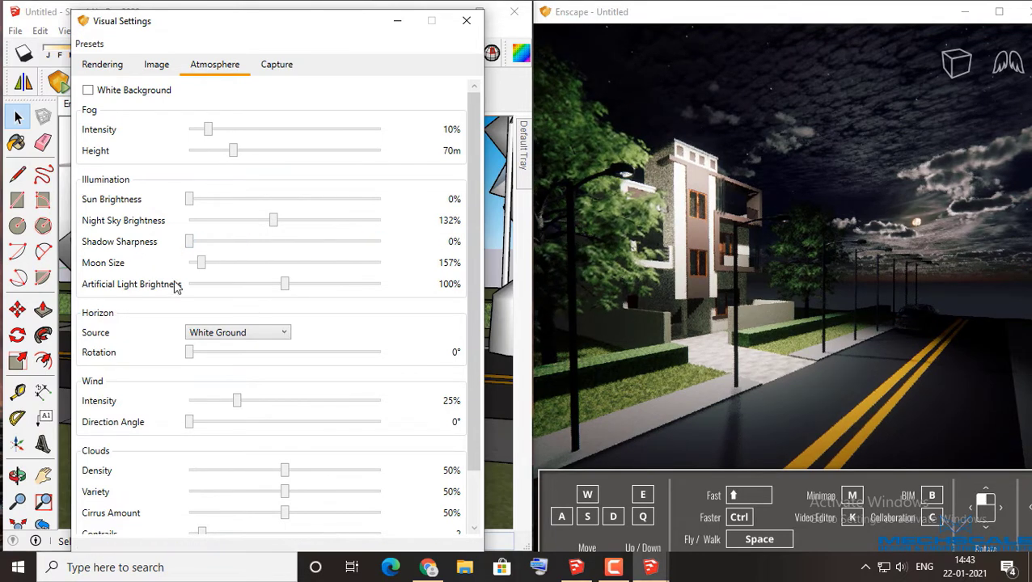
mouse_move(176, 283)
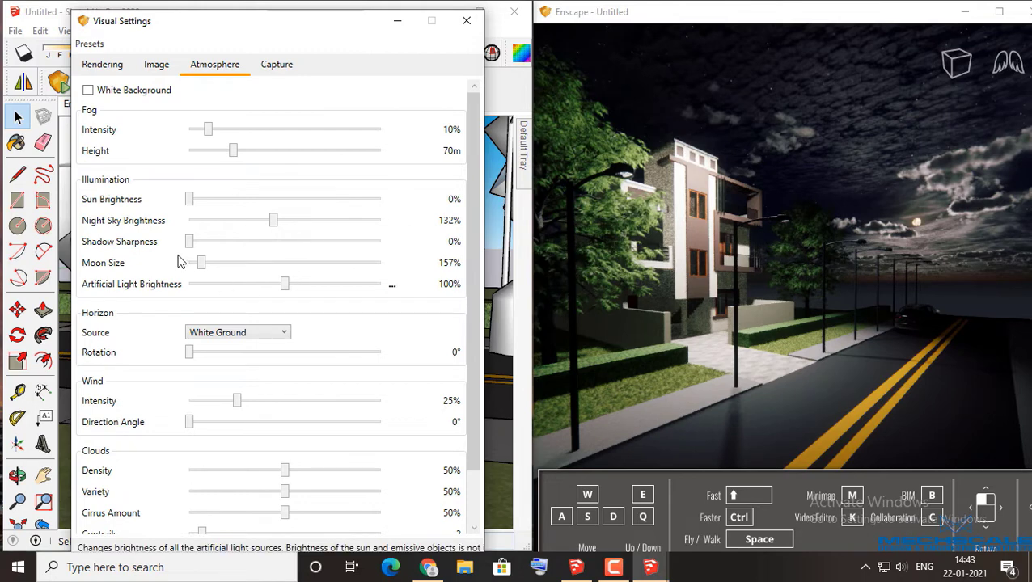
left_click_drag(283, 249, 403, 248)
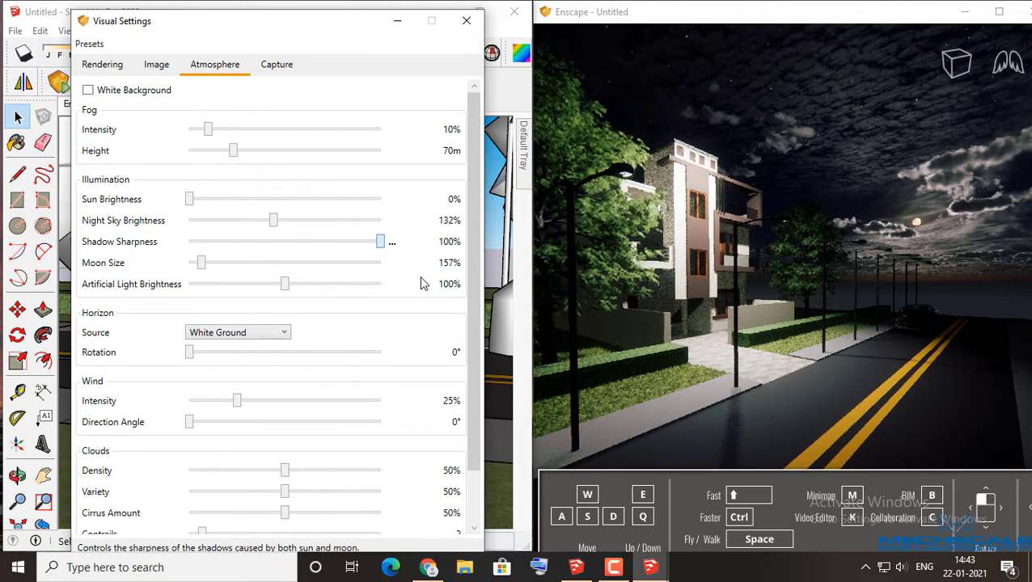
mouse_move(205, 269)
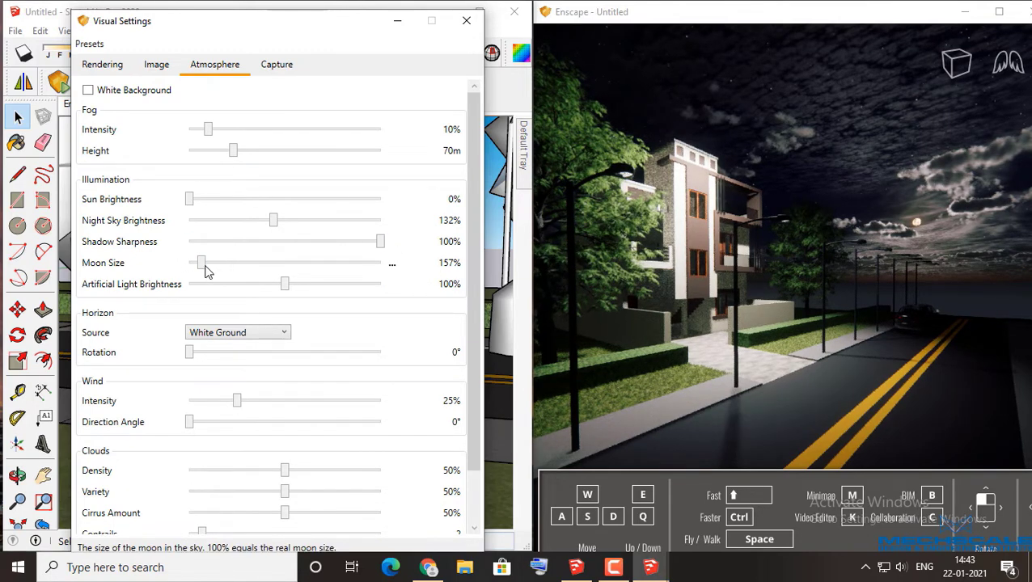
left_click_drag(202, 263, 406, 278)
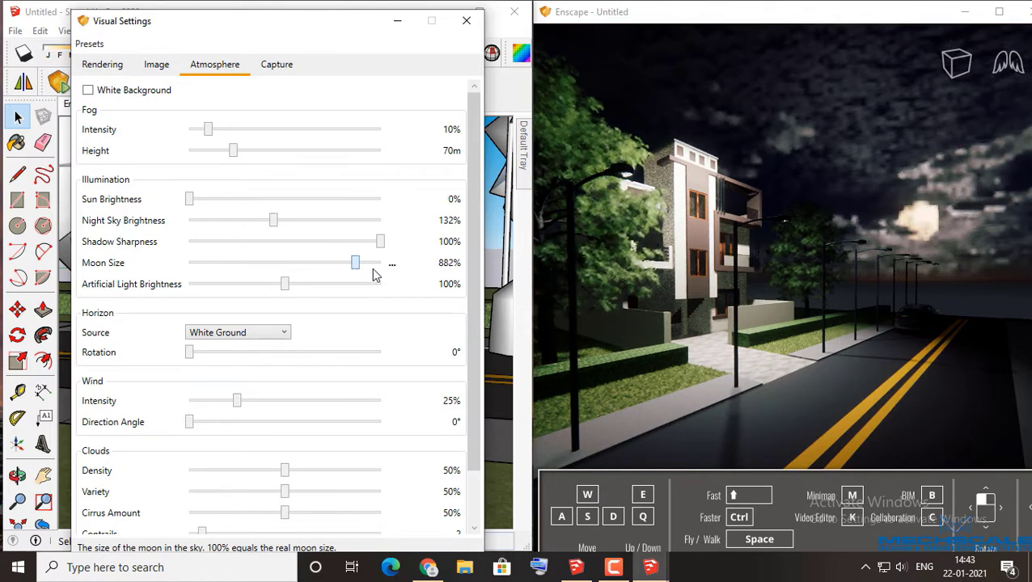
left_click_drag(406, 278, 409, 339)
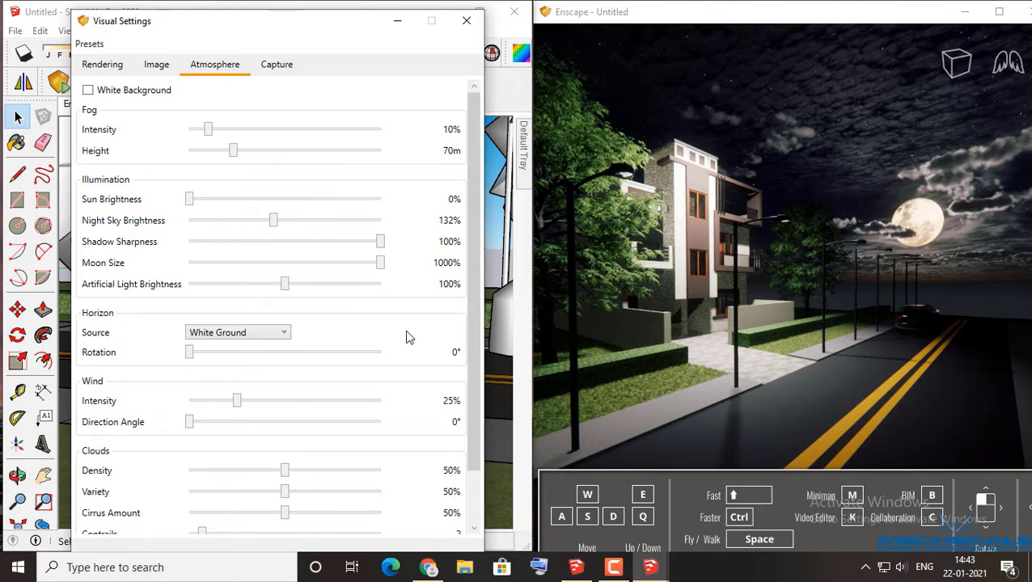
left_click_drag(286, 293, 183, 298)
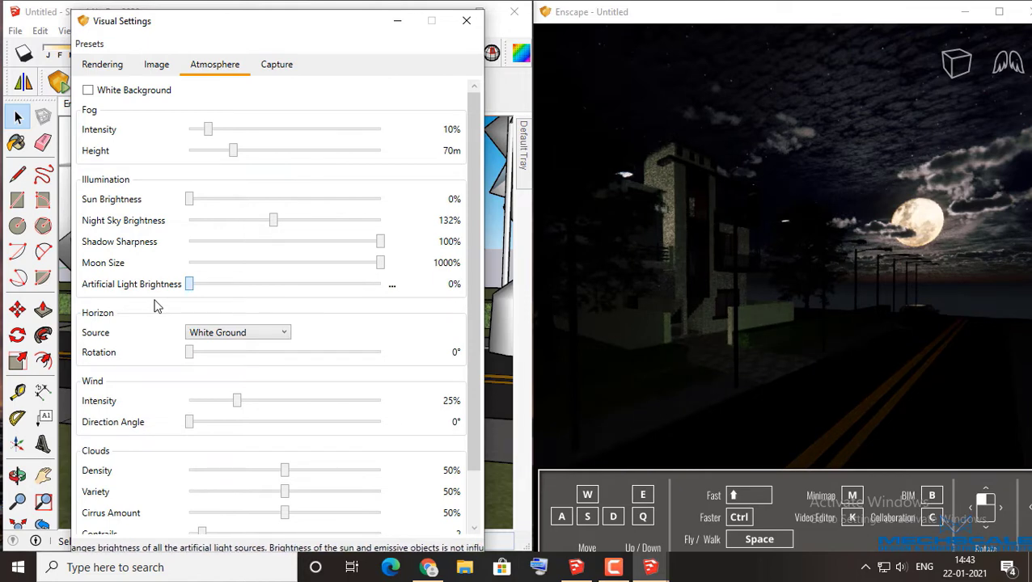
Step: Test brighter artificial lights around 113%, then reset artificial light brightness to 100%
left_click_drag(180, 306, 398, 318)
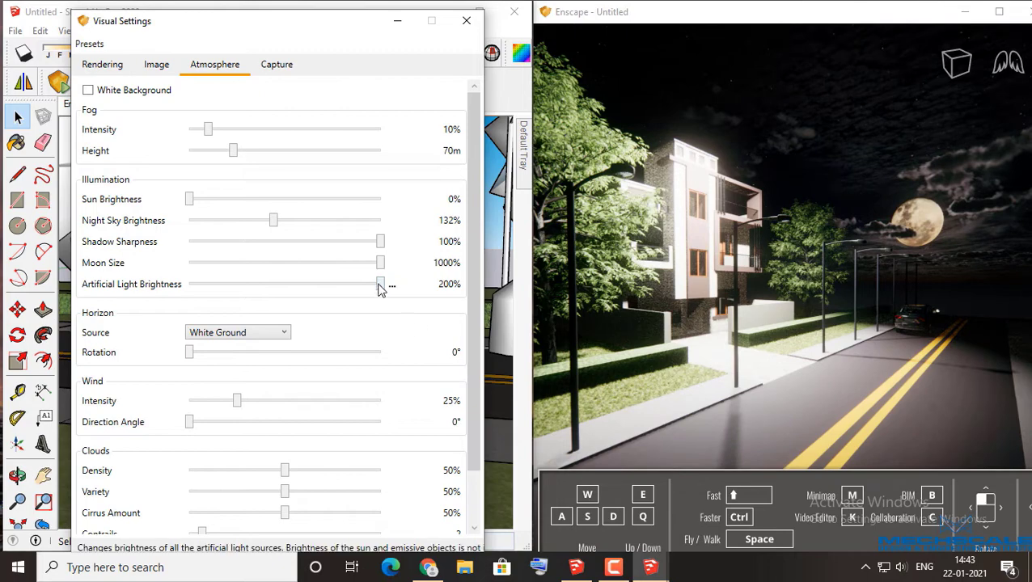
left_click_drag(354, 291, 297, 290)
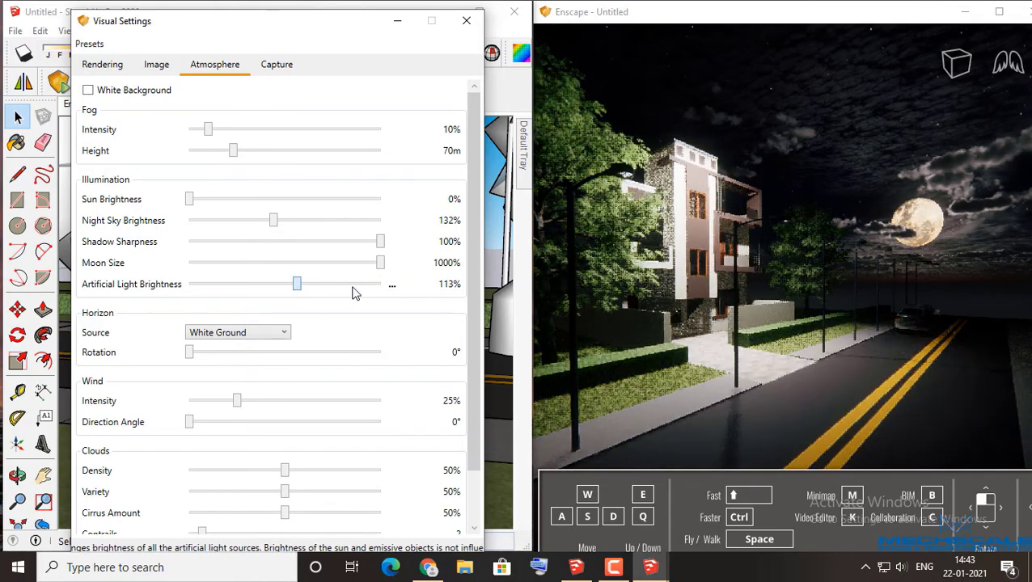
right_click(392, 291)
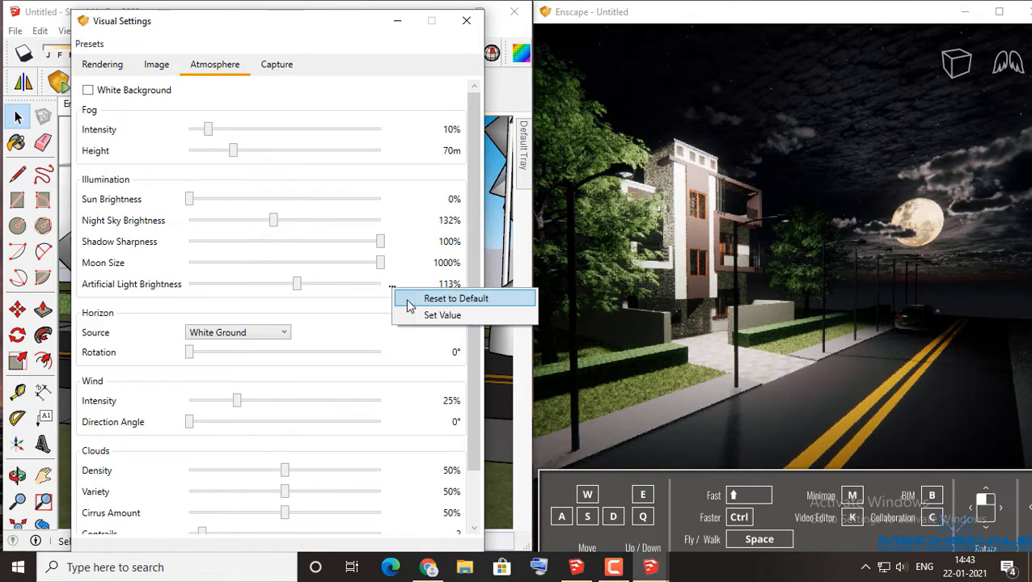
left_click(410, 298)
left_click(101, 64)
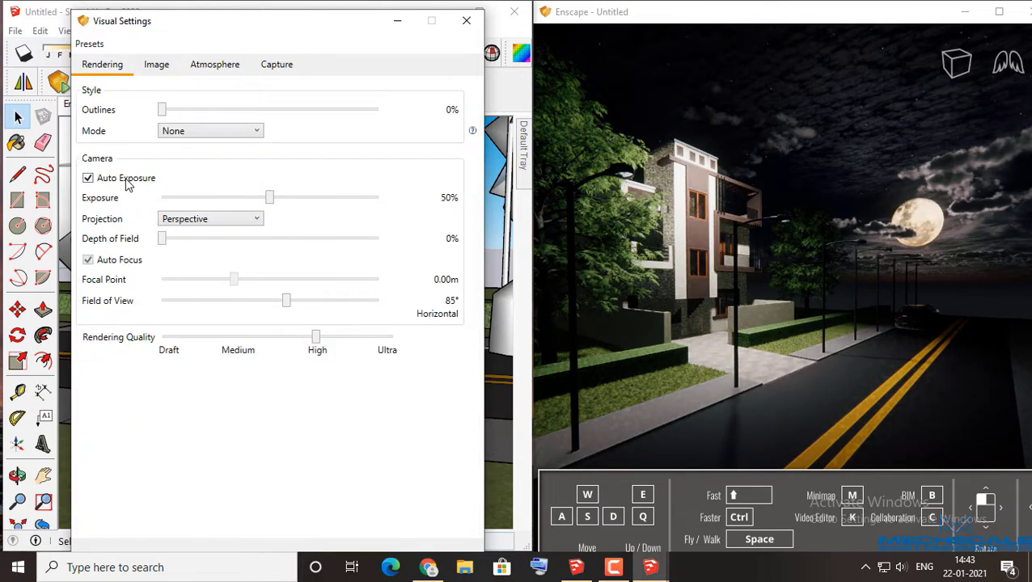
Step: Raise night sky brightness and lower sun brightness to 194% in Atmosphere
left_click(206, 68)
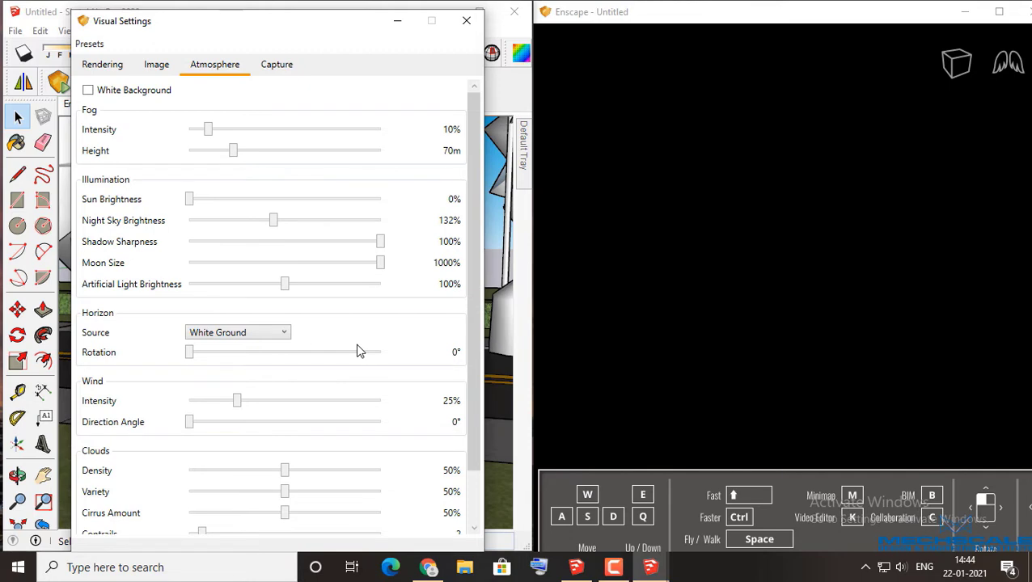
mouse_move(380, 200)
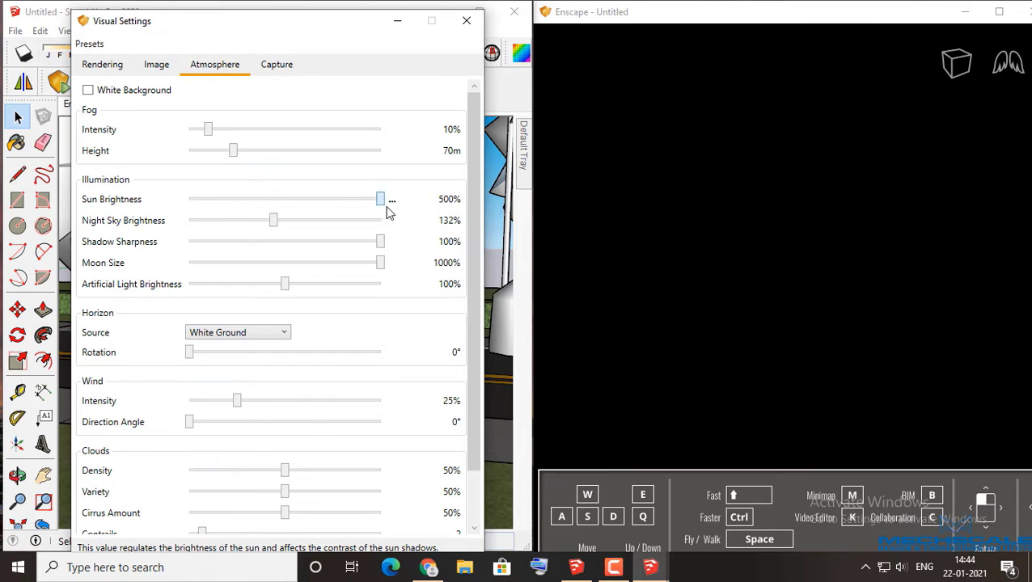
left_click_drag(296, 228, 394, 228)
left_click(267, 213)
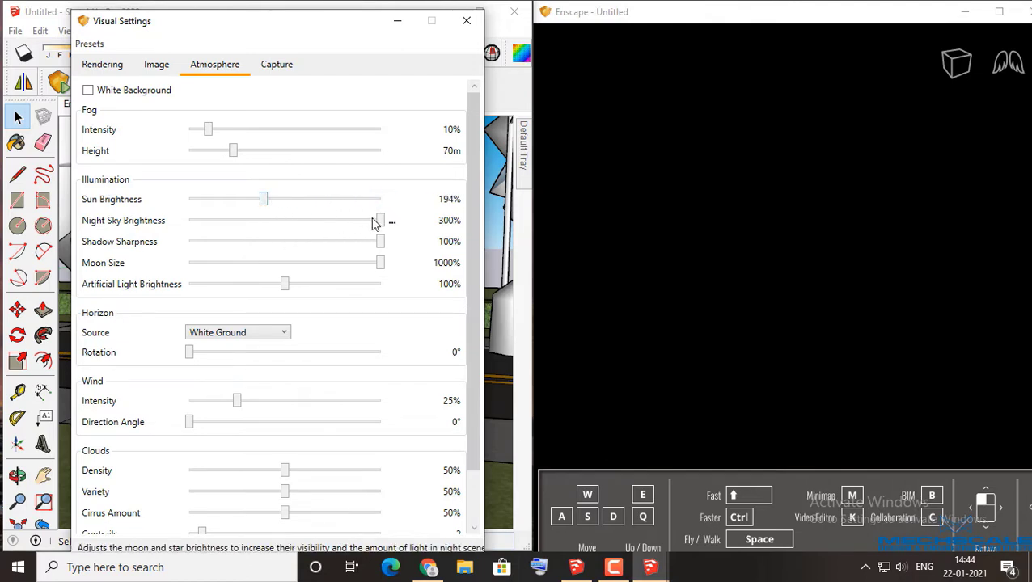
scroll(379, 222, "down", 2)
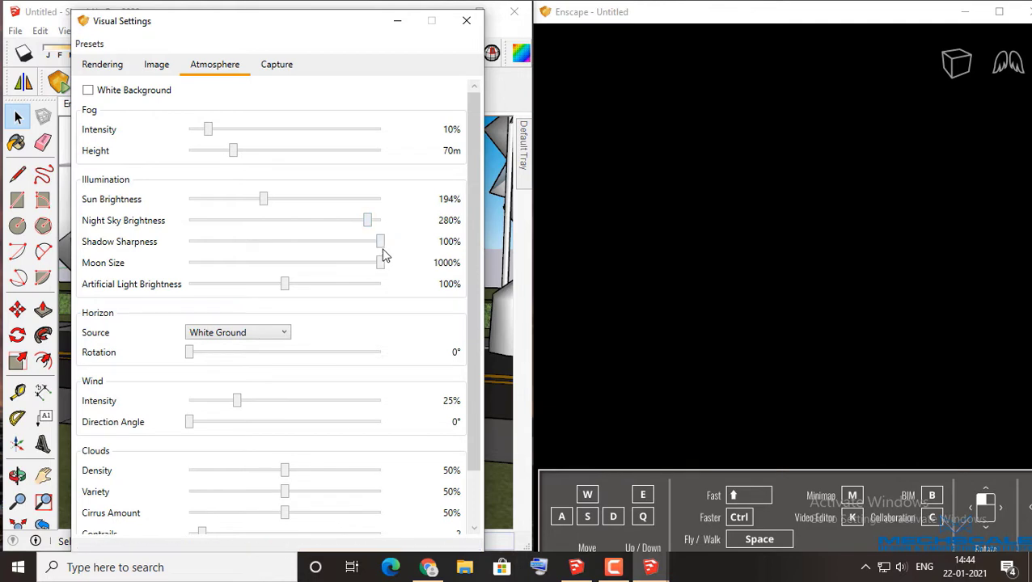
Step: Raise camera exposure to 83% to brighten the moonlit render
left_click(102, 64)
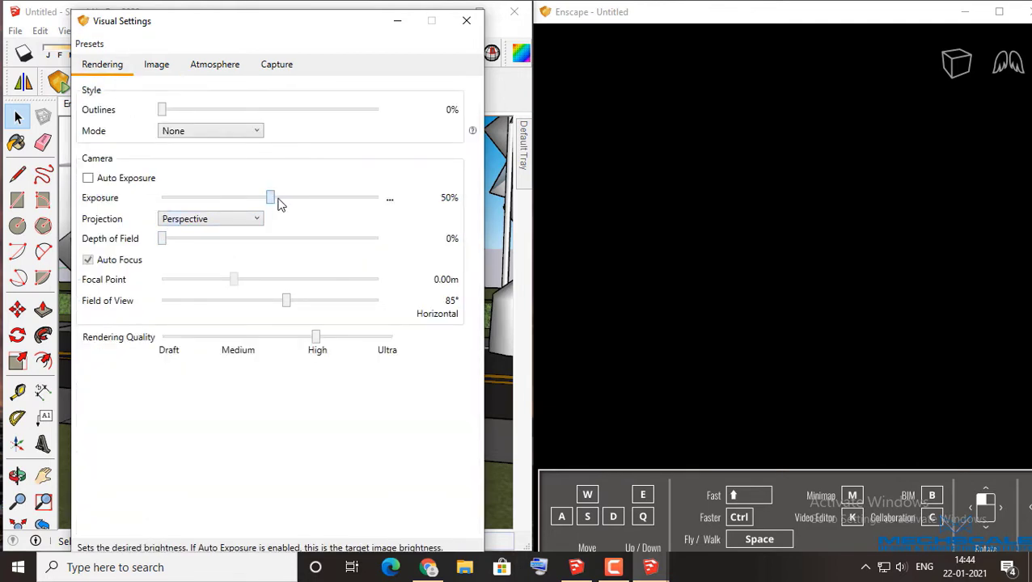
left_click_drag(281, 205, 303, 205)
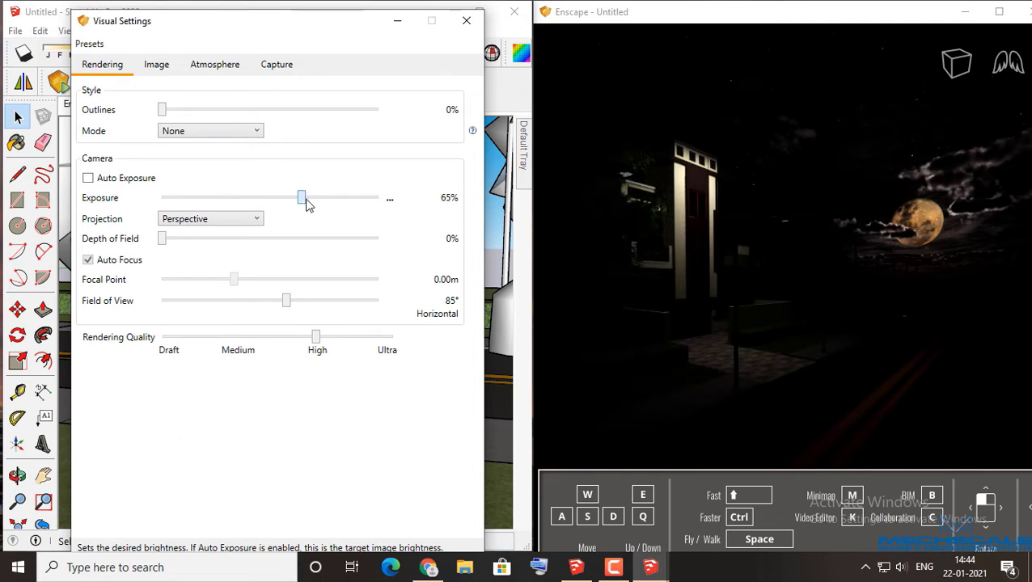
left_click_drag(305, 204, 346, 210)
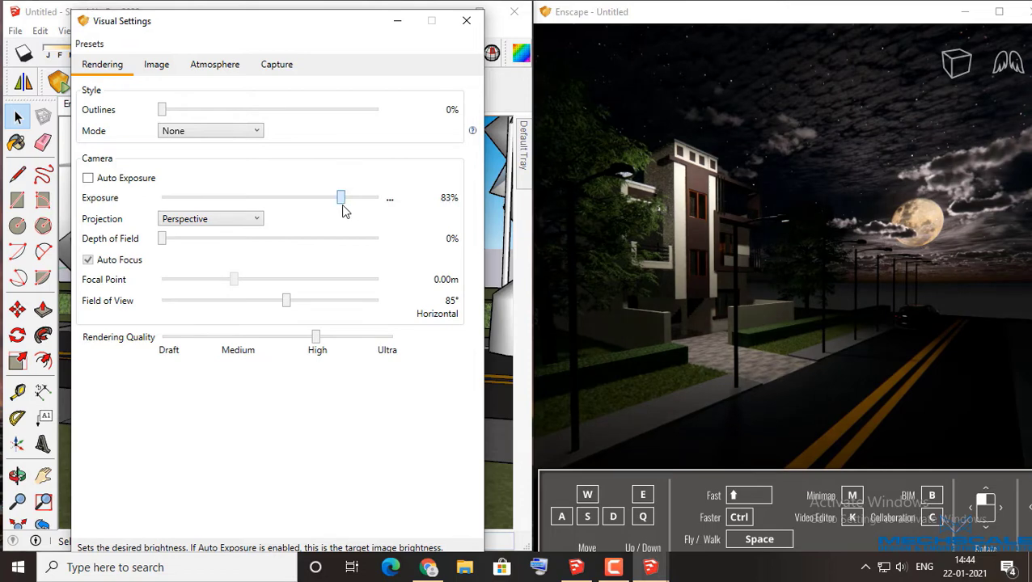
left_click(237, 64)
Step: Set sun brightness to 464% and night sky brightness to 214%
left_click_drag(218, 203, 161, 207)
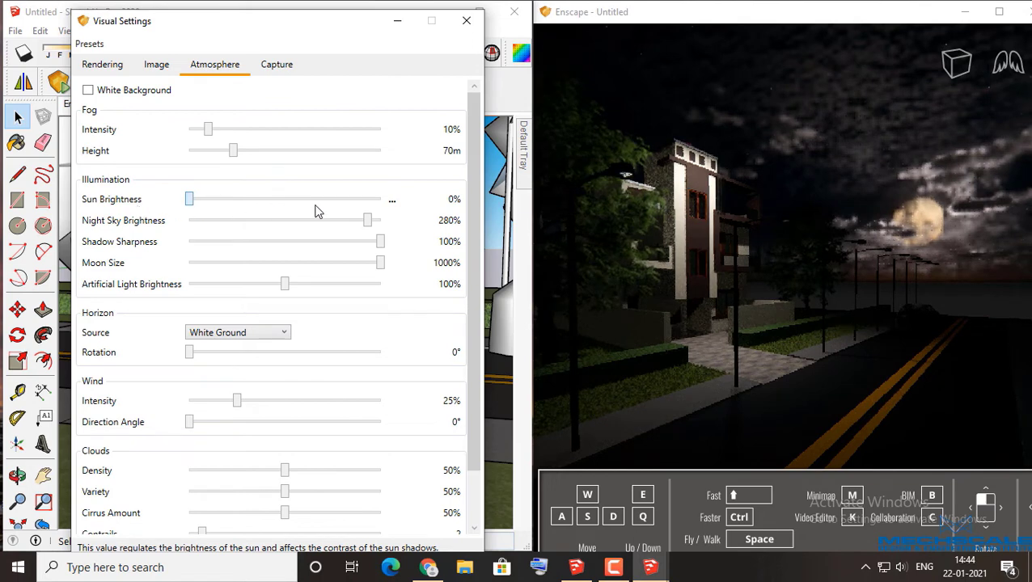
left_click_drag(392, 212, 435, 217)
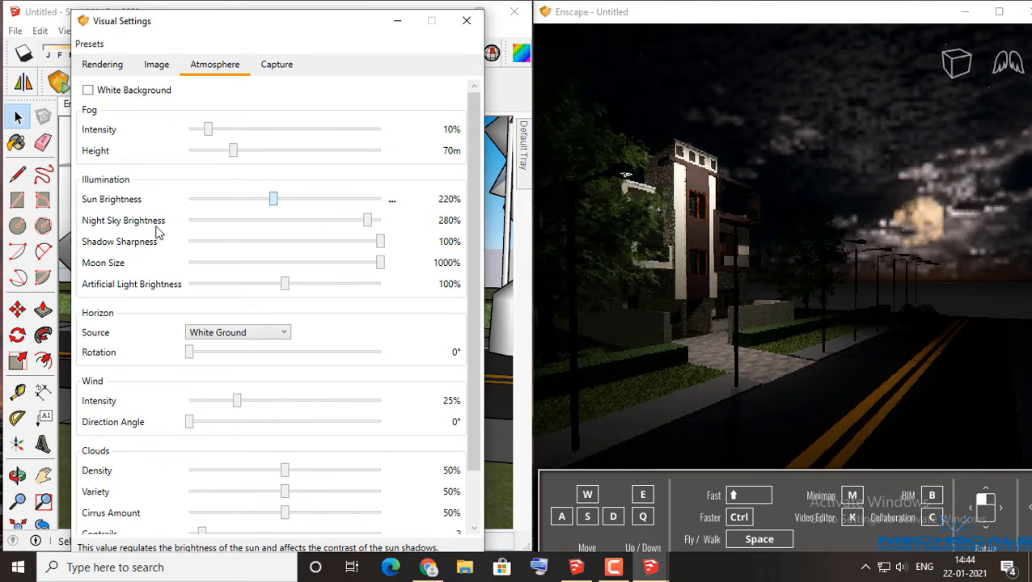
left_click_drag(159, 232, 151, 234)
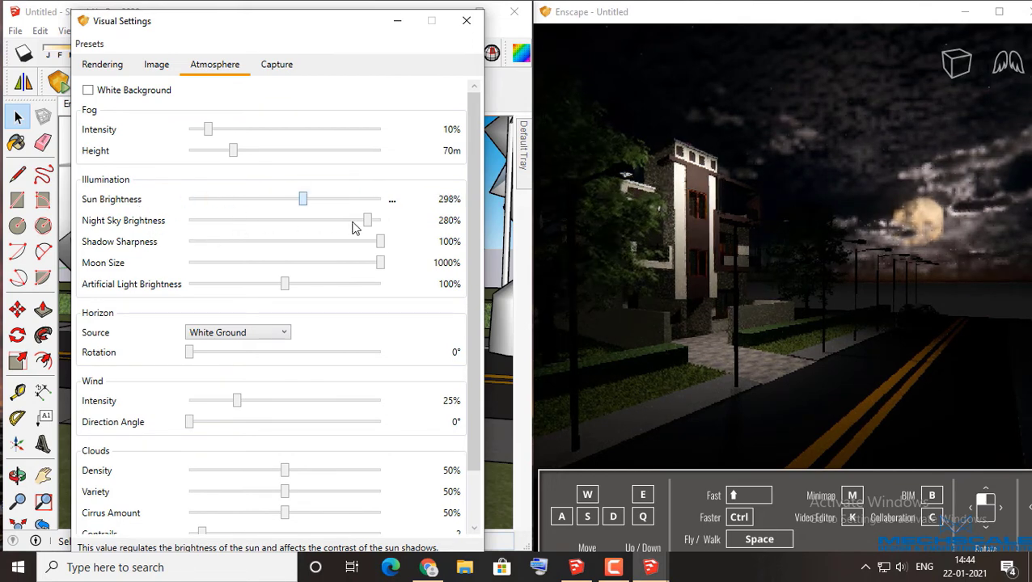
mouse_move(354, 228)
left_mouse_down()
mouse_move(377, 228)
mouse_move(176, 232)
left_mouse_up()
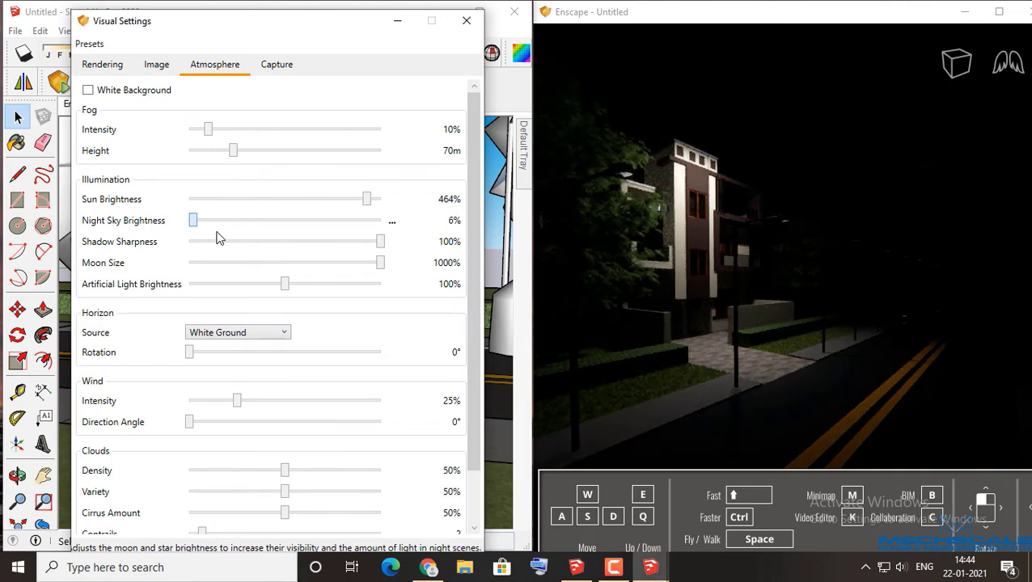
left_click_drag(217, 237, 284, 237)
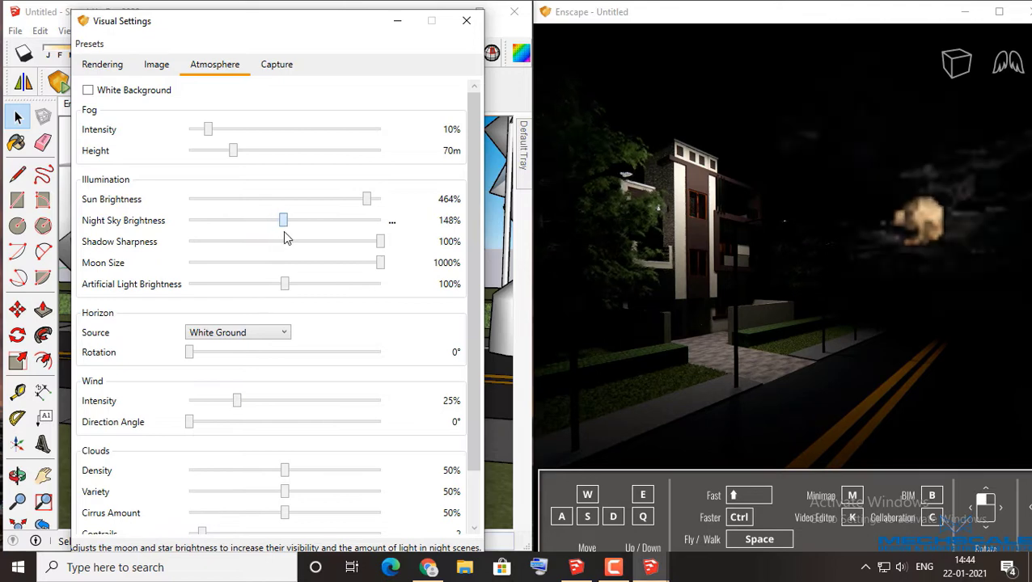
left_click(324, 229)
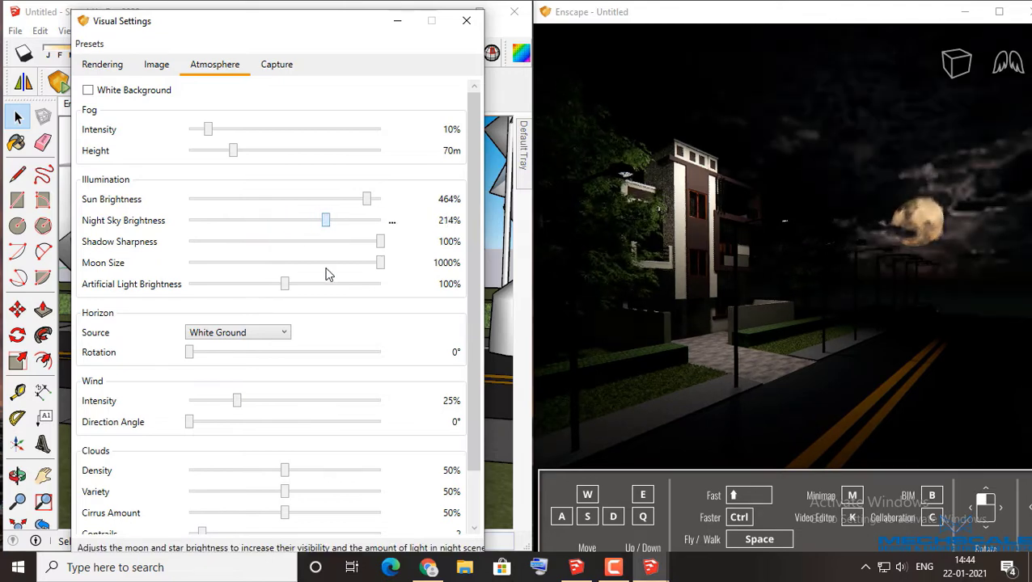
Step: Boost artificial lights to 200%, reset exposure to 50% and enable Auto Exposure
left_click_drag(289, 291, 390, 292)
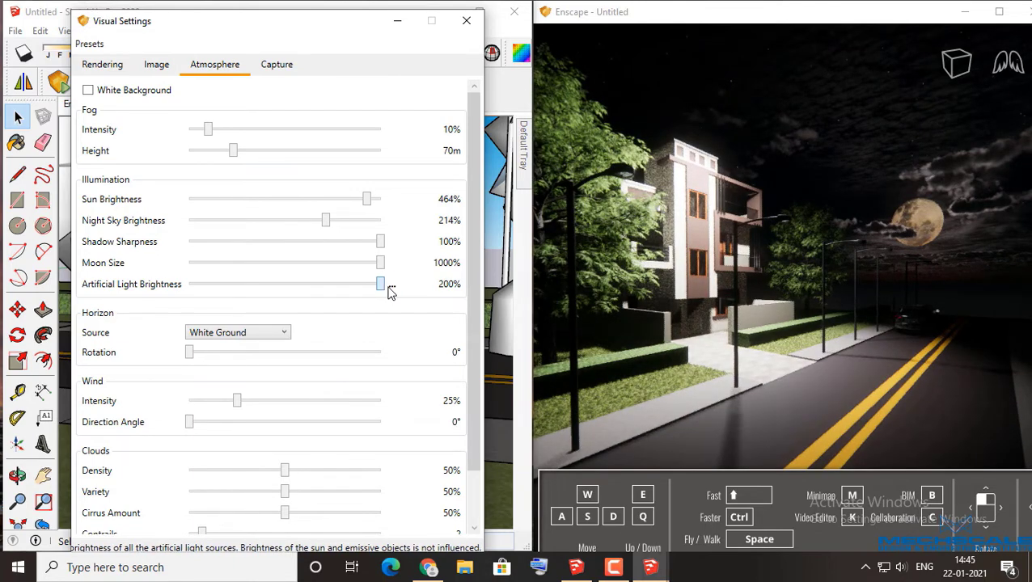
left_click(90, 65)
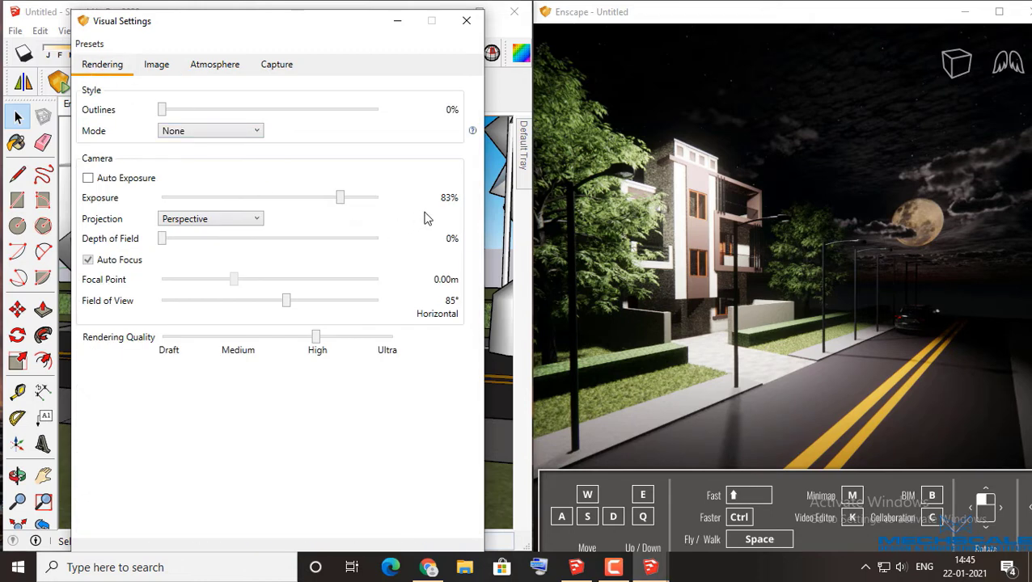
right_click(396, 202)
left_click(403, 210)
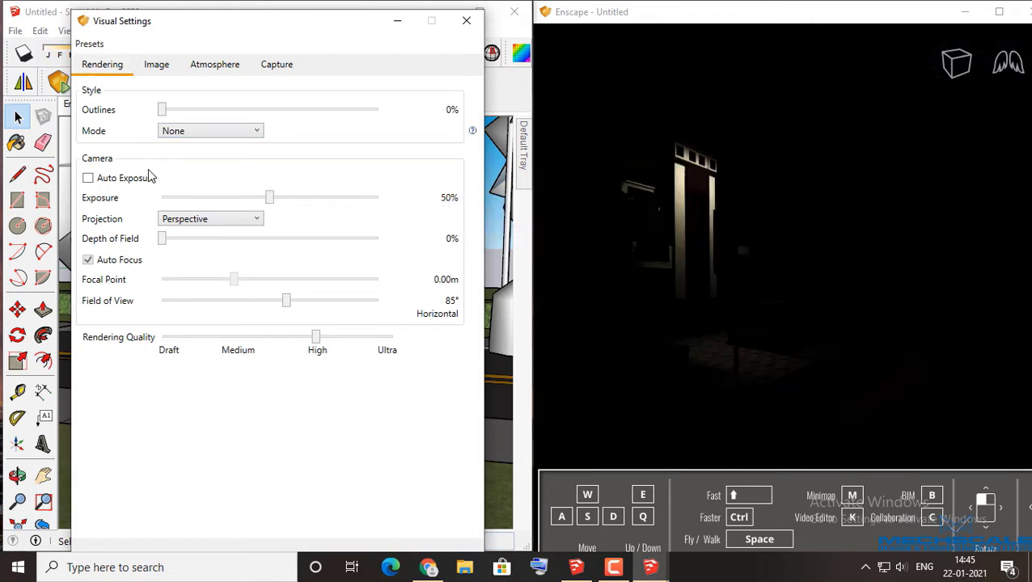
left_click(114, 181)
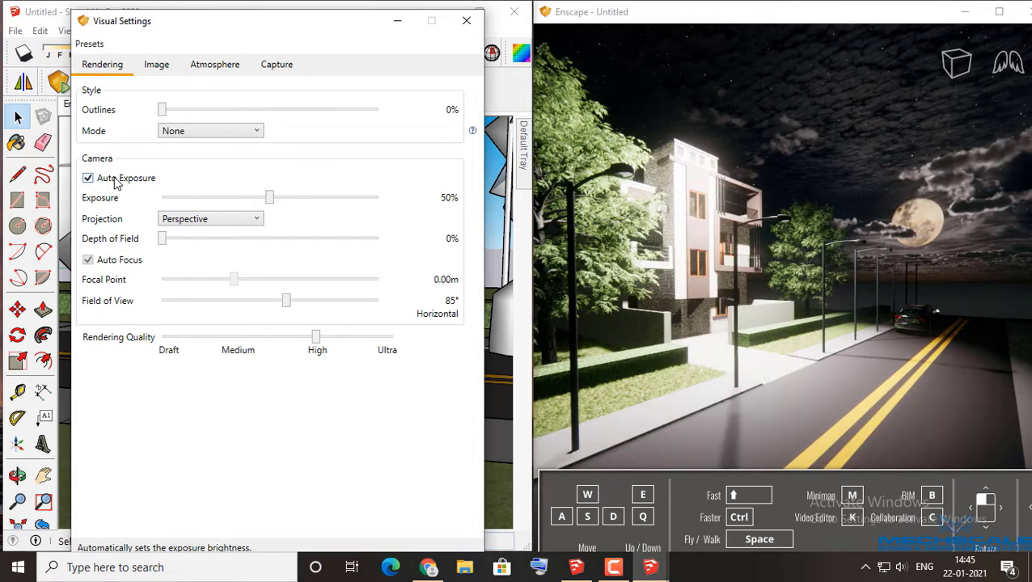
left_click(214, 64)
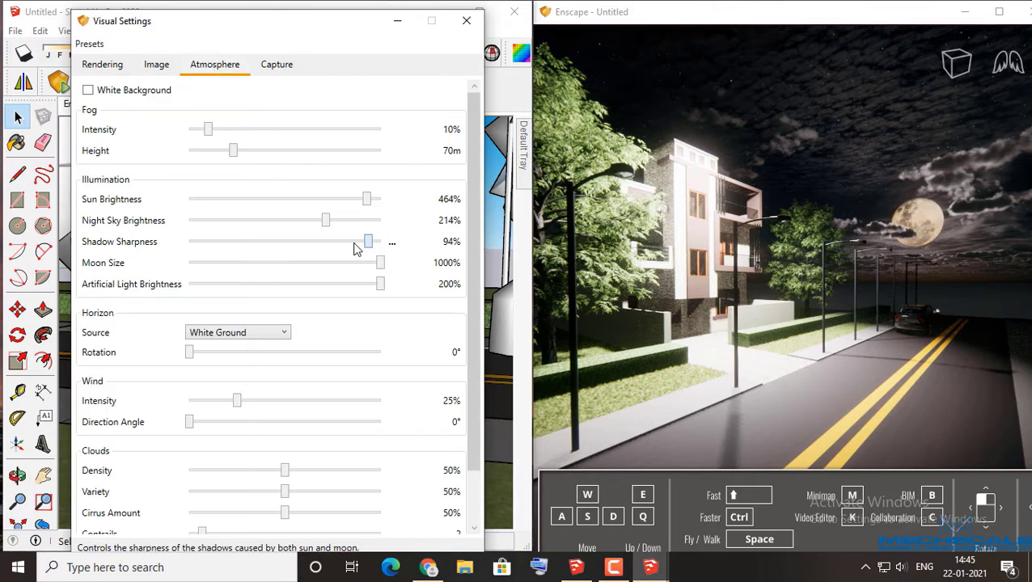
Step: Drop sun brightness to 0%, reset artificial light to 100% and keep shadow sharpness at 100%
mouse_move(354, 246)
left_mouse_down()
mouse_move(375, 223)
mouse_move(189, 199)
left_mouse_up()
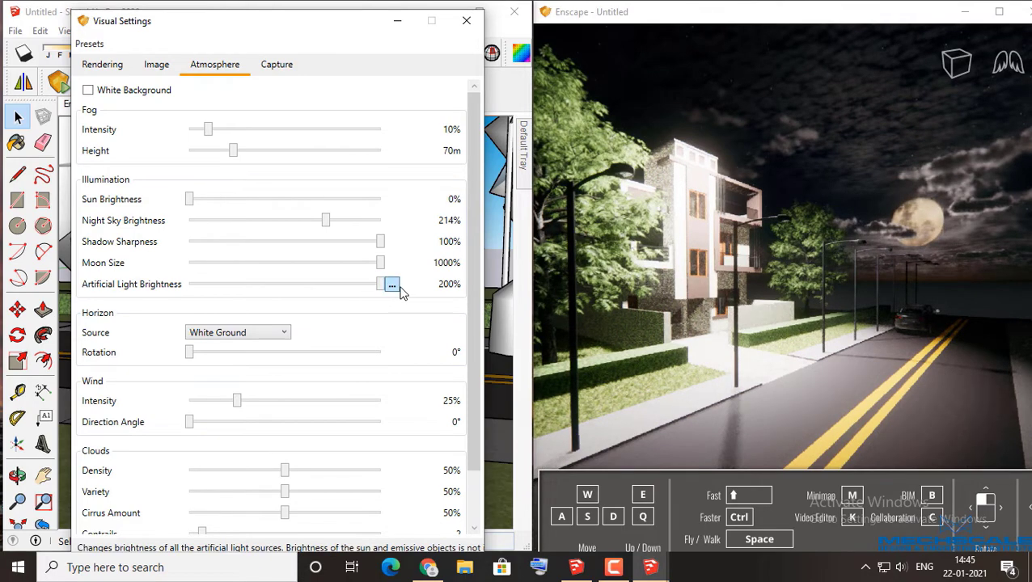
left_click(397, 287)
left_click(402, 293)
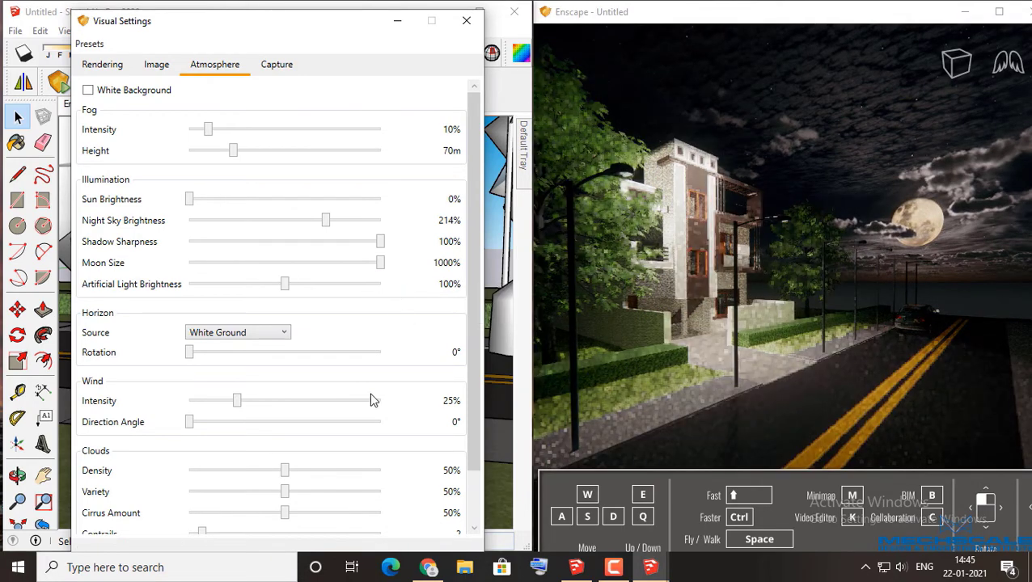
mouse_move(372, 400)
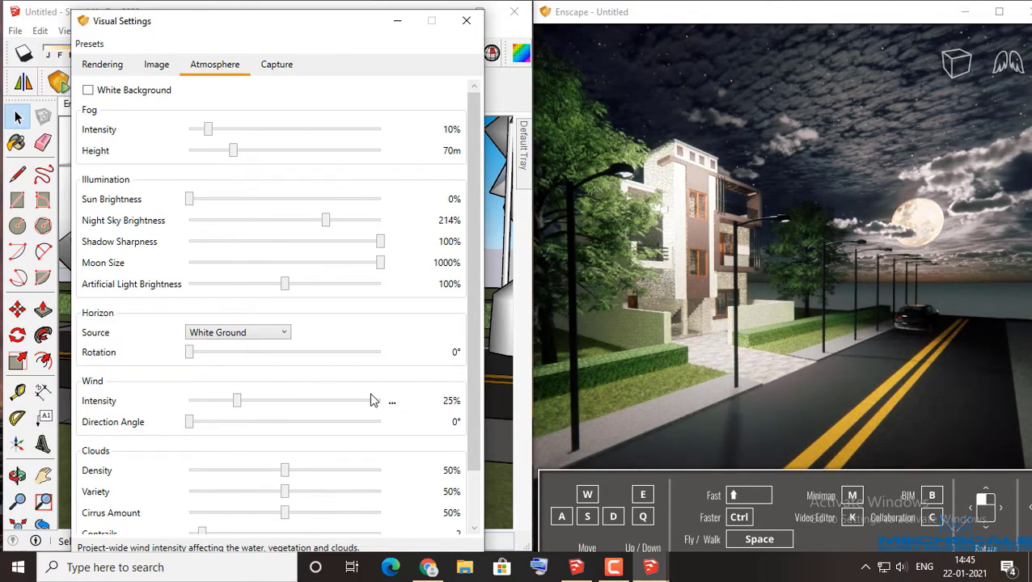
mouse_move(380, 242)
left_mouse_down()
mouse_move(302, 251)
mouse_move(322, 223)
mouse_move(287, 225)
left_mouse_up()
left_click(391, 241)
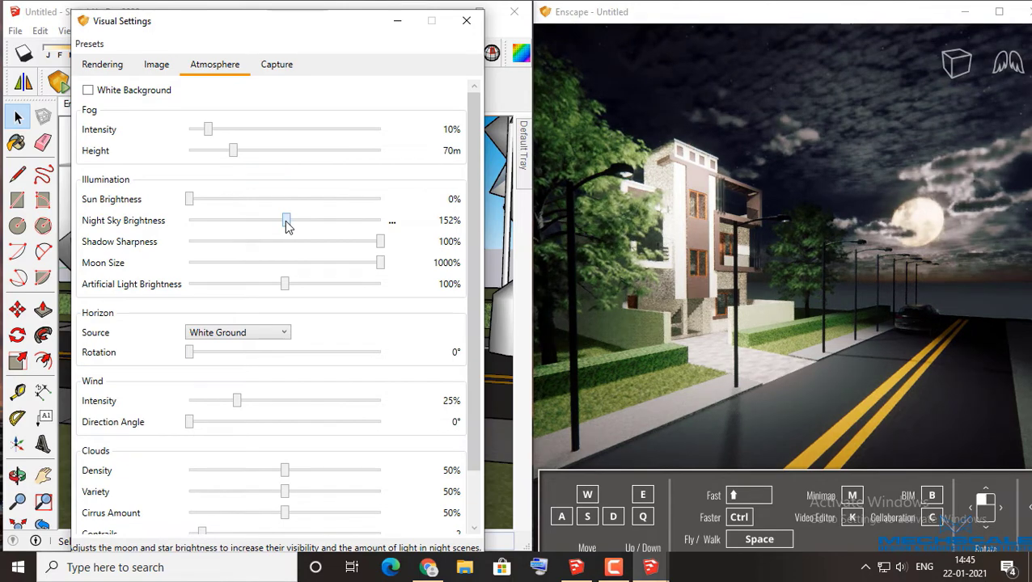
Step: Turn and zoom the render view toward the moonlit house
left_click_drag(612, 335, 598, 327)
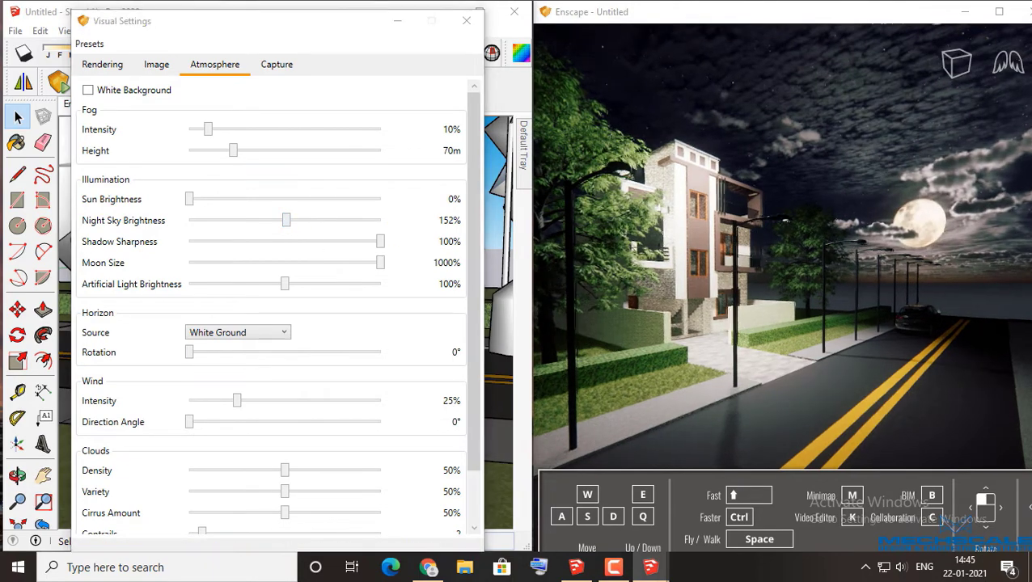
scroll(696, 320, "up", 3)
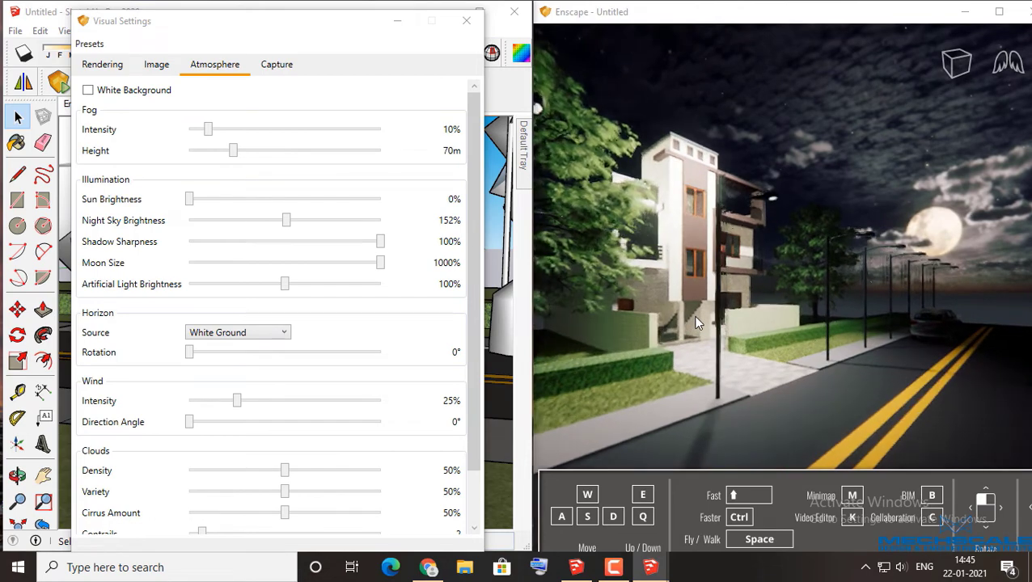
scroll(695, 332, "up", 3)
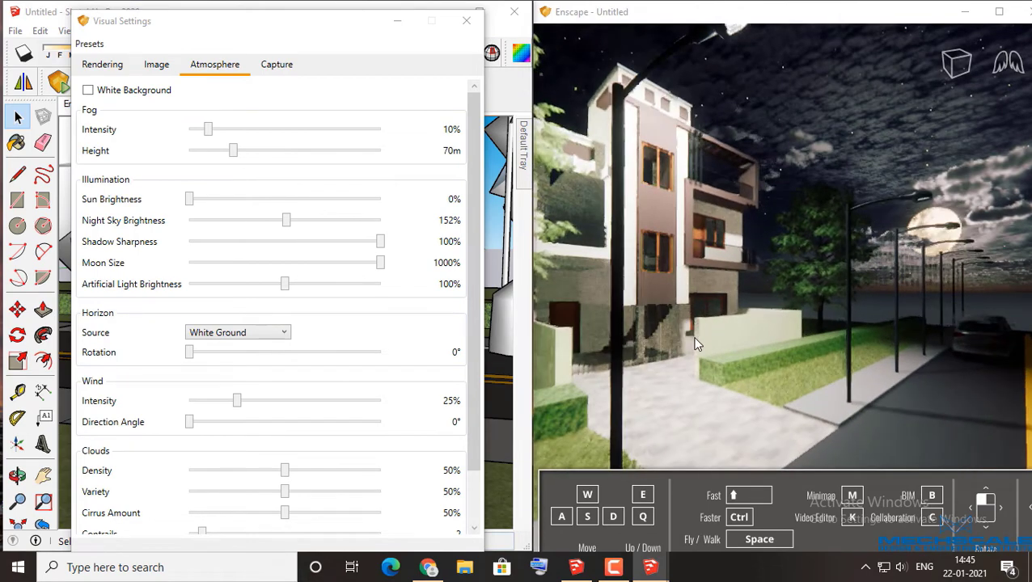
scroll(696, 344, "down", 3)
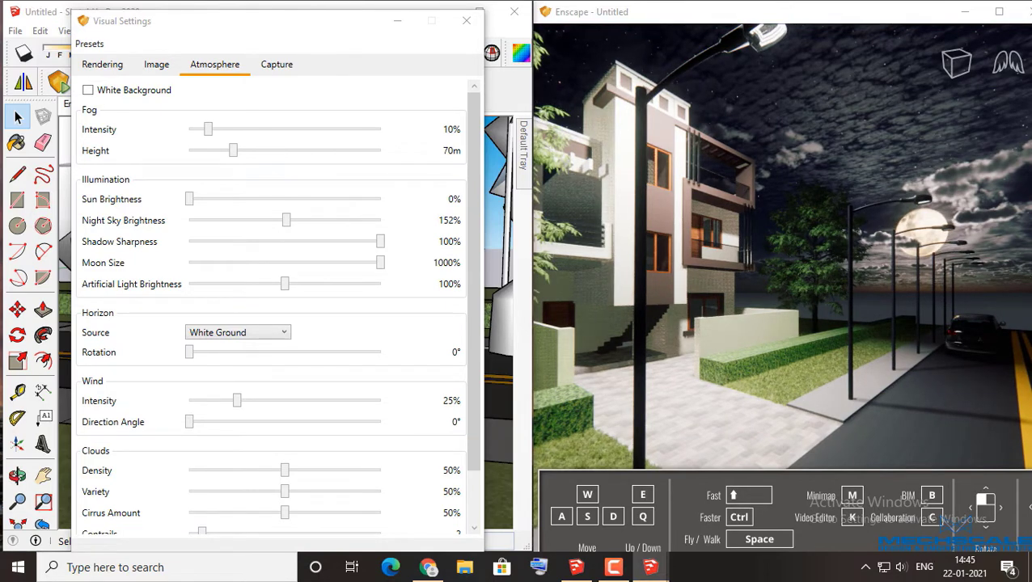
Step: Reset Night Sky to 100%, Shadow Sharpness to 50%, Moon Size to 100%, and Sun Brightness to 80%
left_click(393, 229)
right_click(393, 229)
left_click(412, 236)
right_click(396, 243)
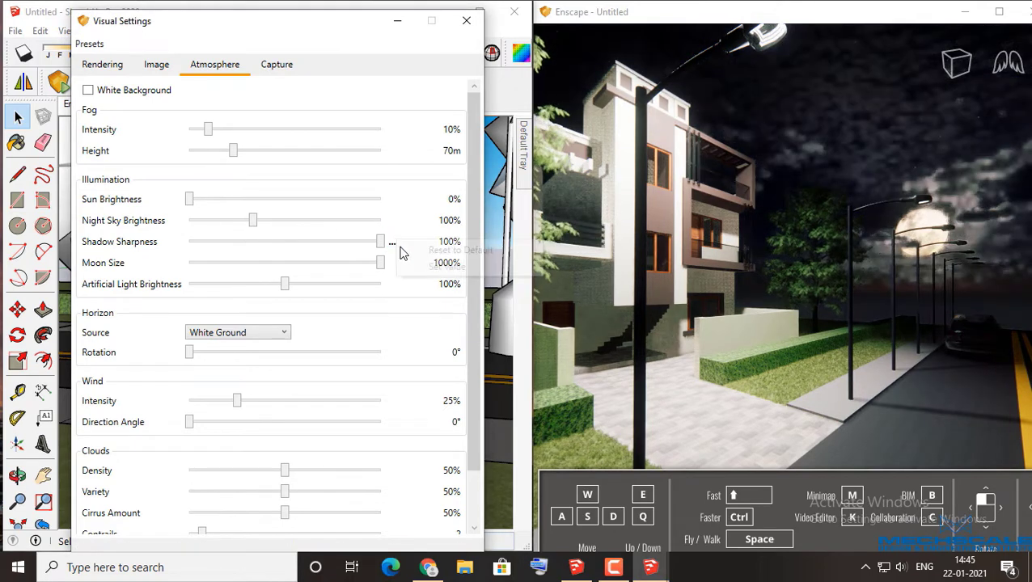
left_click(441, 250)
right_click(392, 262)
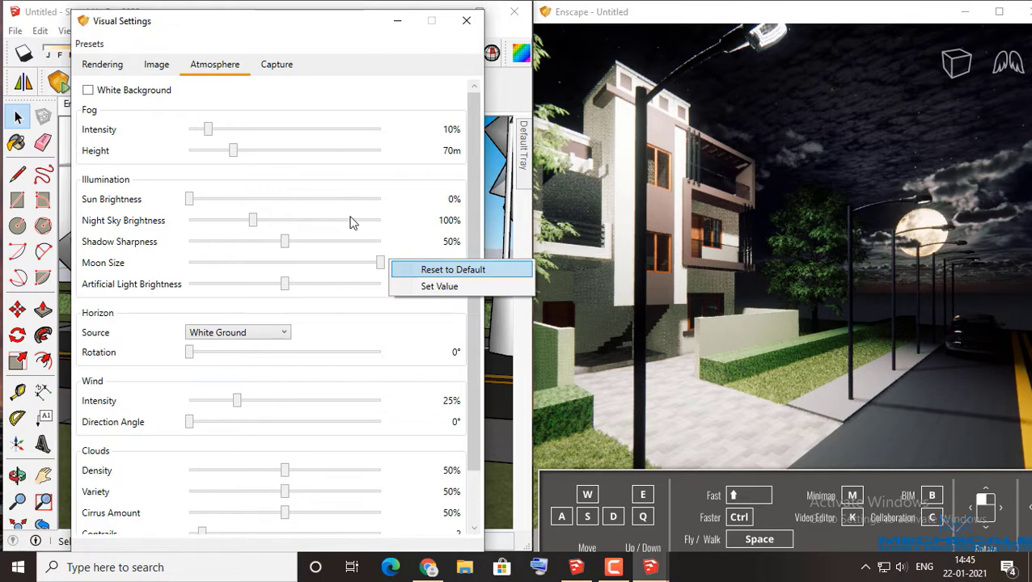
left_click(441, 266)
left_click(394, 201)
left_click(433, 210)
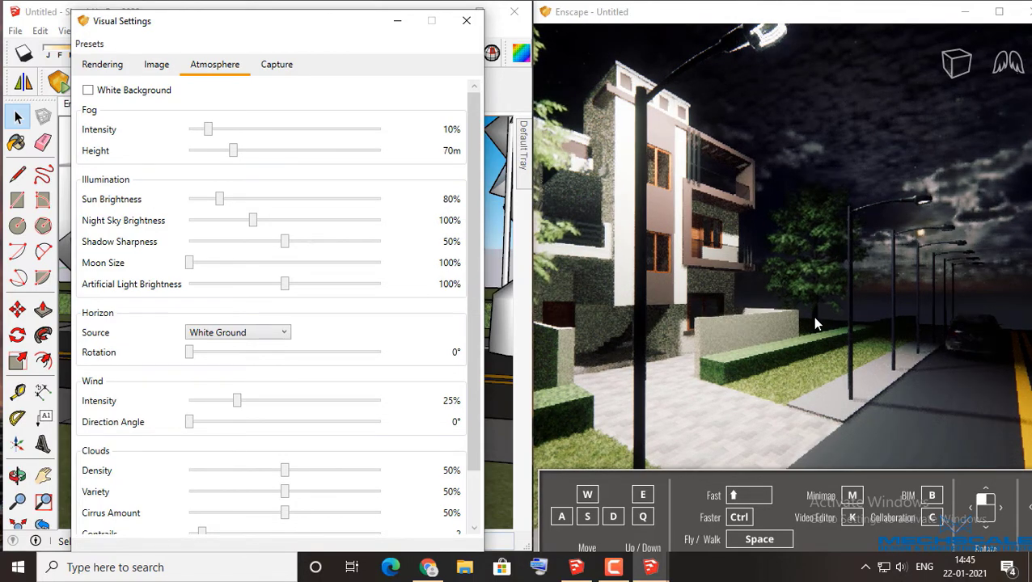
Step: Move the sun from sunset to white daylight and view the house from across the street
right_click_drag(841, 283, 938, 283, "shift")
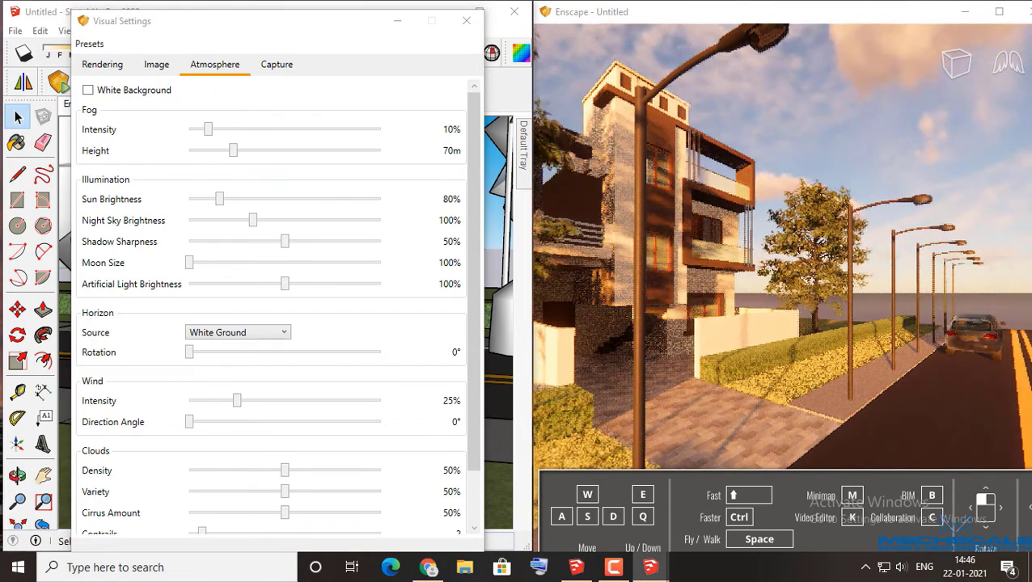
right_click_drag(938, 283, 906, 283, "shift")
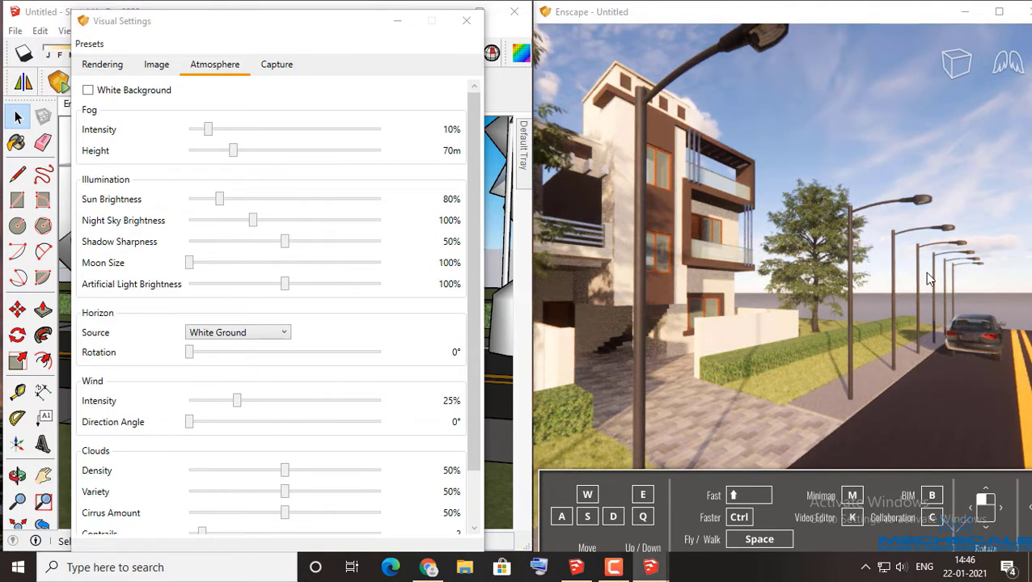
scroll(1003, 259, "up", 3)
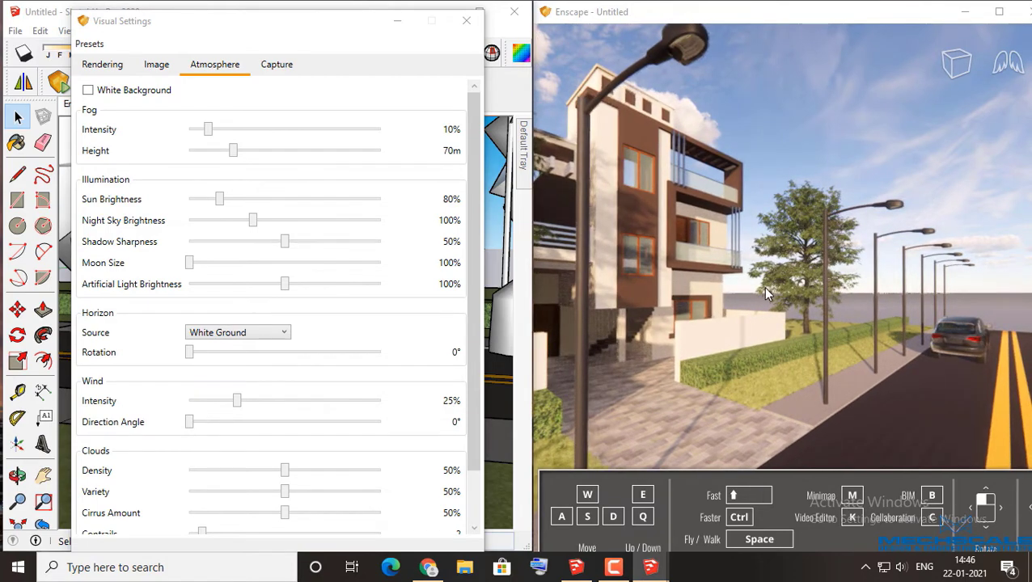
mouse_move(767, 294)
right_mouse_down()
mouse_move(607, 261)
mouse_move(649, 289)
mouse_move(689, 234)
right_mouse_up()
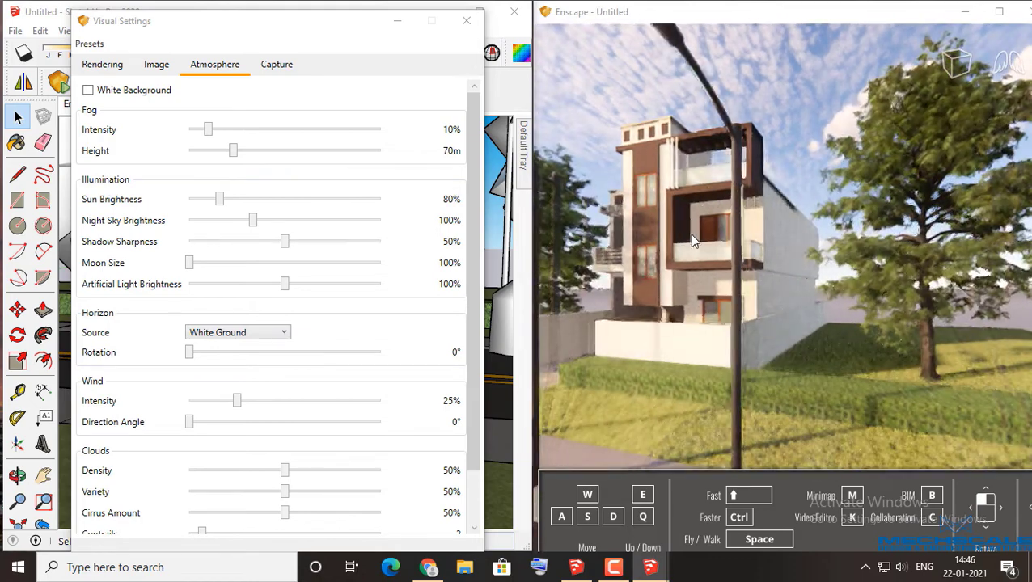
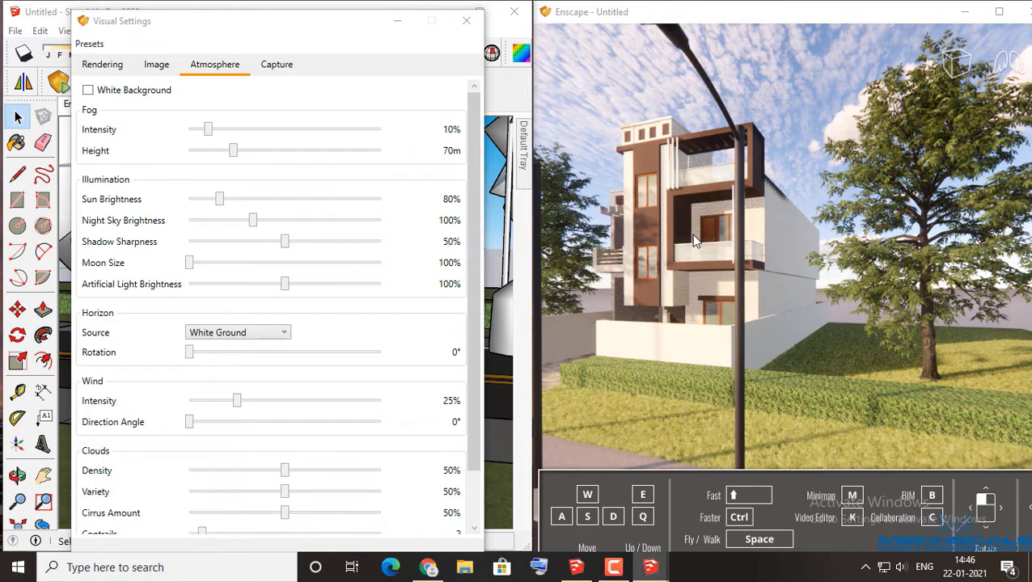
Step: Bring Visual Settings forward, try the Clouds Density slider, then switch to the Rendering tab
left_click(235, 43)
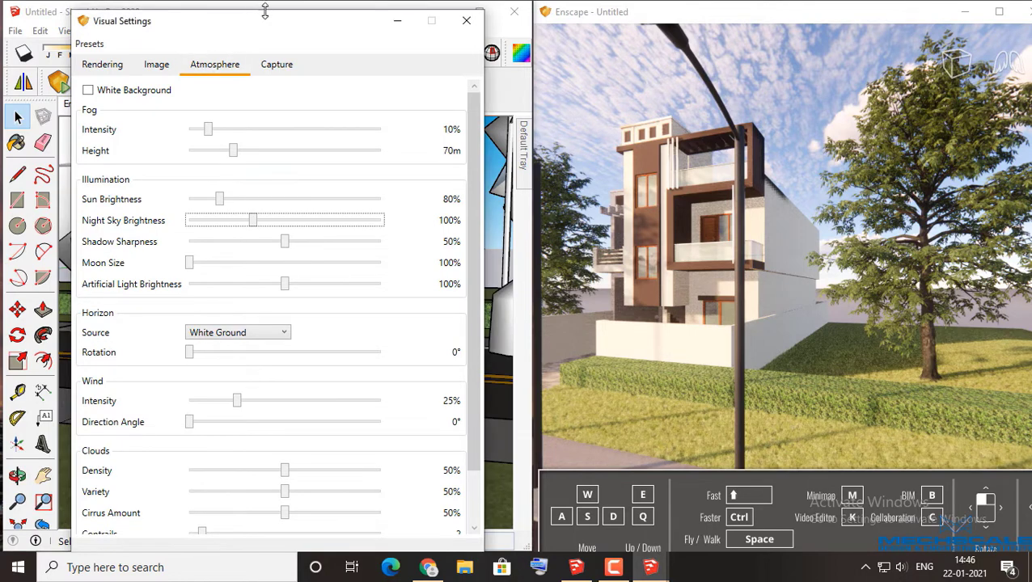
left_click_drag(268, 17, 289, 7)
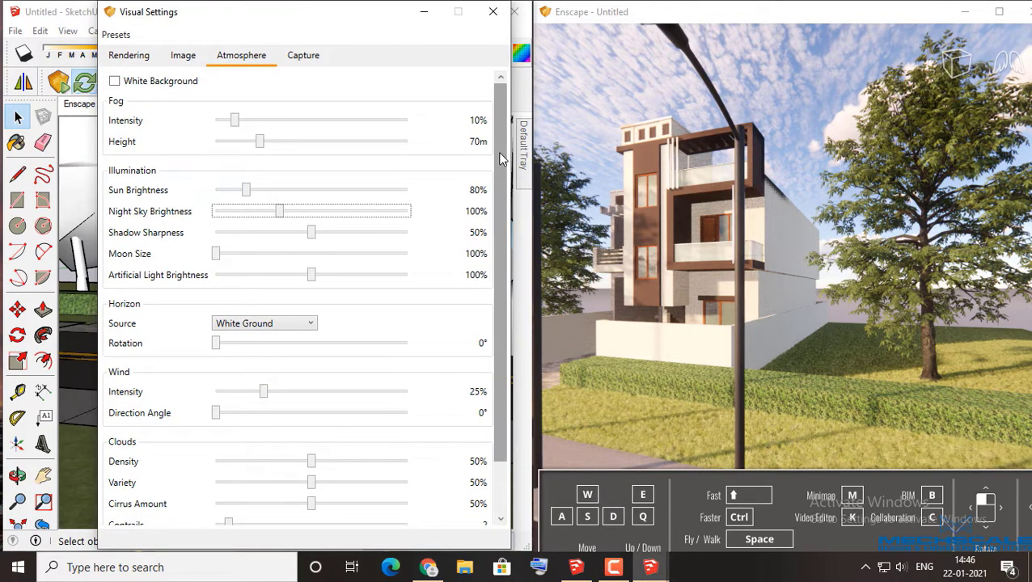
scroll(498, 151, "down", 3)
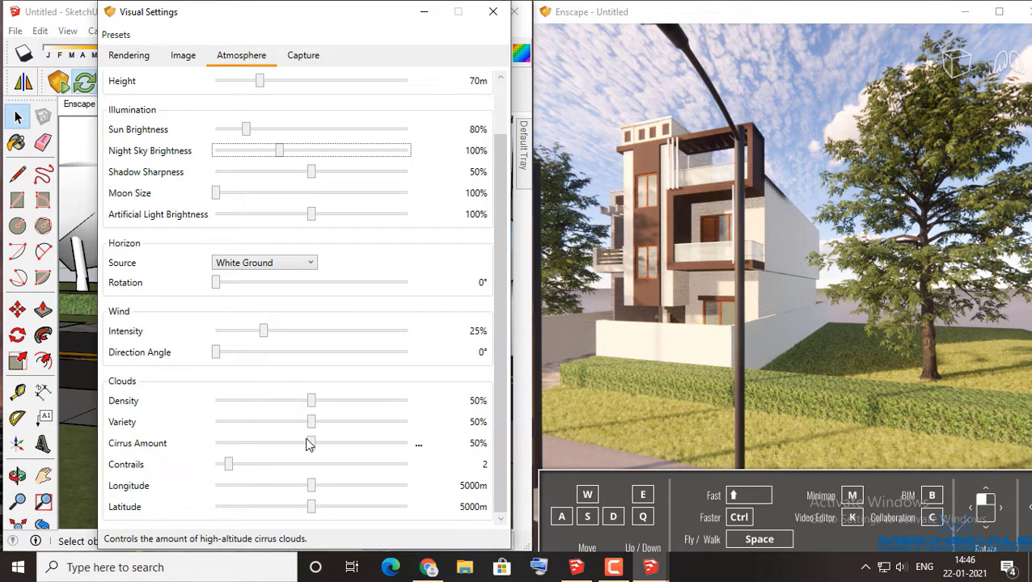
mouse_move(319, 408)
left_mouse_down()
mouse_move(408, 419)
mouse_move(312, 409)
left_mouse_up()
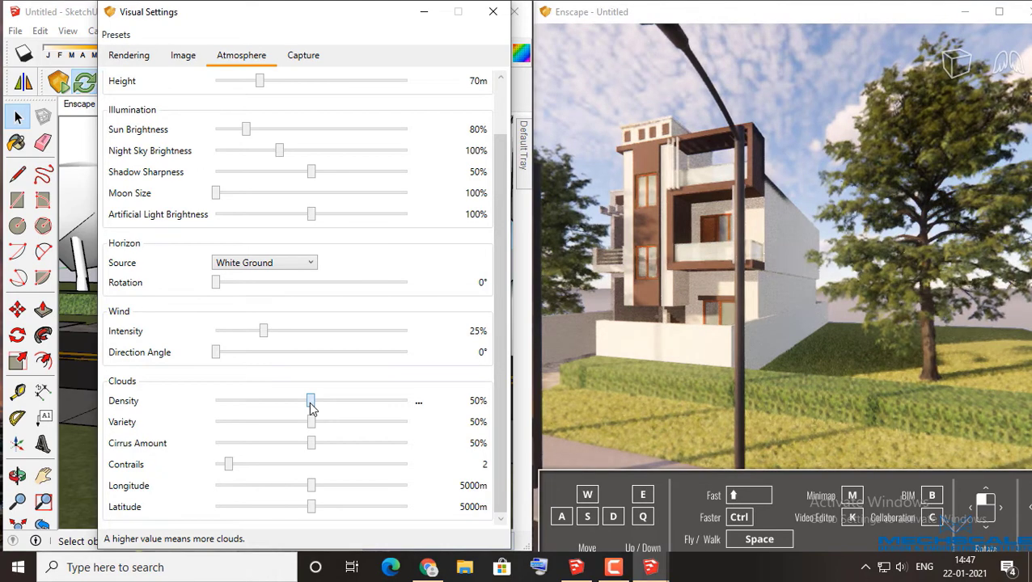
left_click(180, 57)
left_click(150, 60)
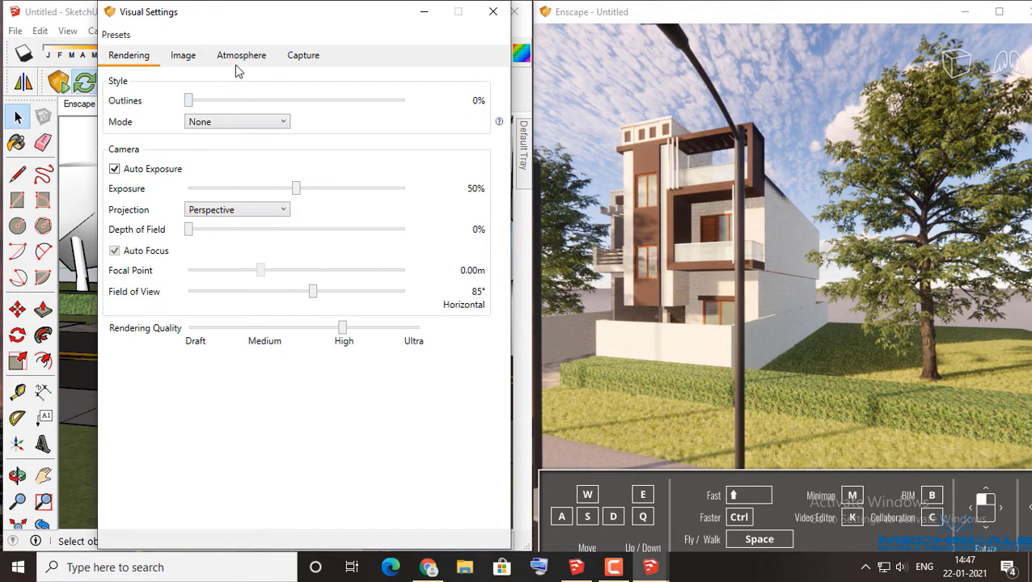
Step: Cycle through the Capture, Rendering and Image tabs, ending on Atmosphere
left_click(304, 58)
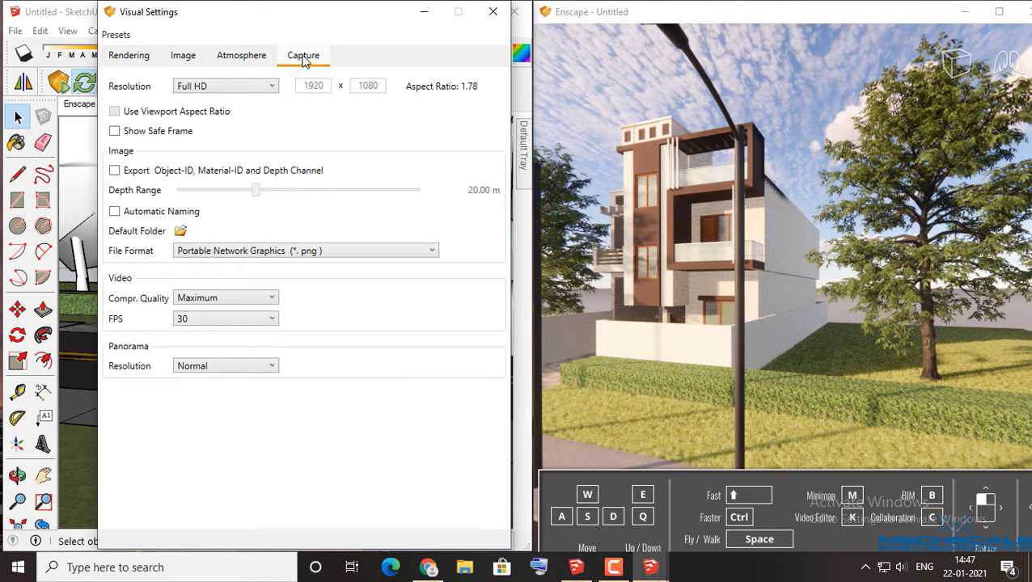
left_click(136, 63)
left_click(202, 61)
left_click(223, 63)
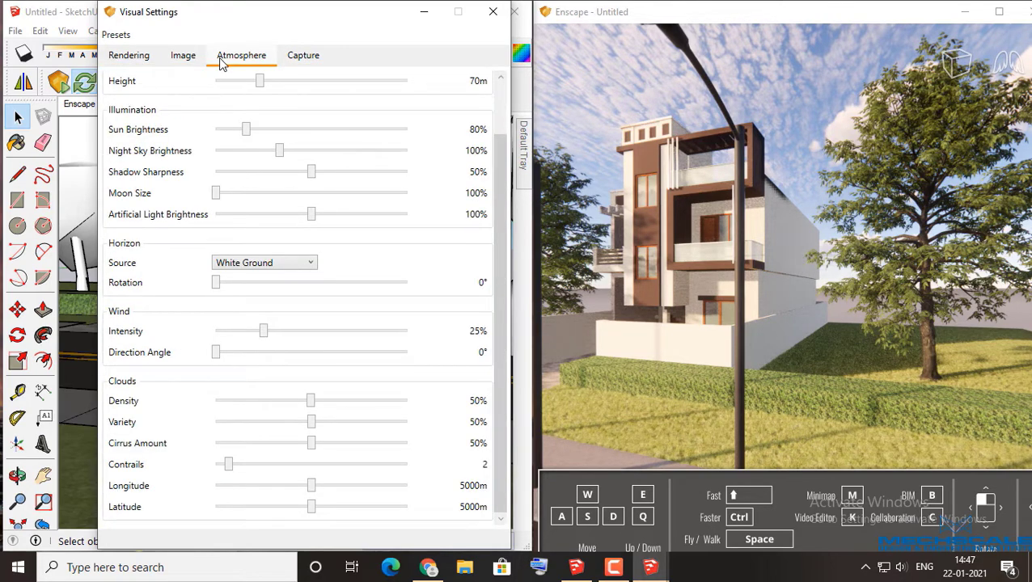
mouse_move(310, 215)
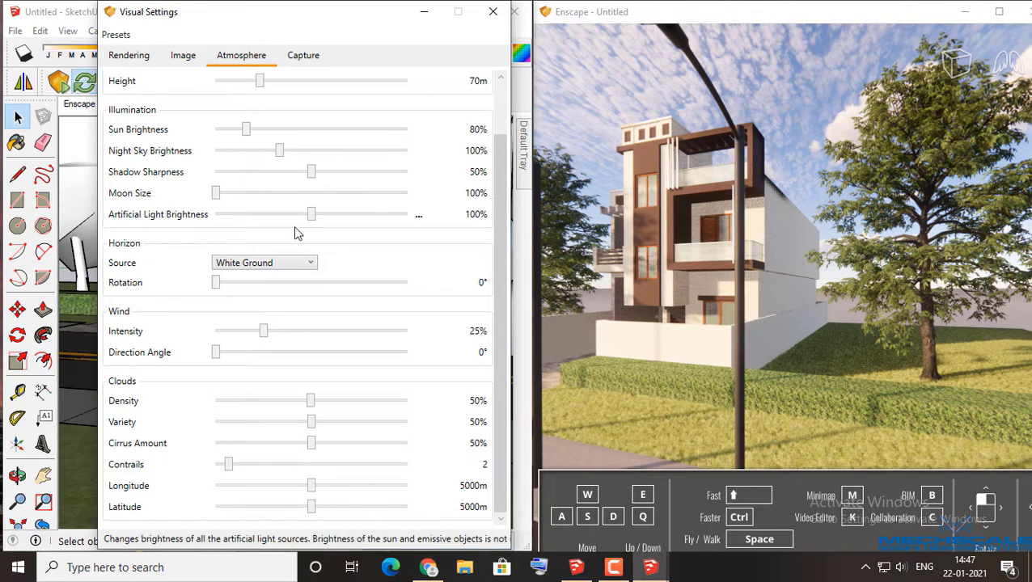
Step: Switch the horizon to Desert and rotate it to 147° while framing the house
left_click(275, 263)
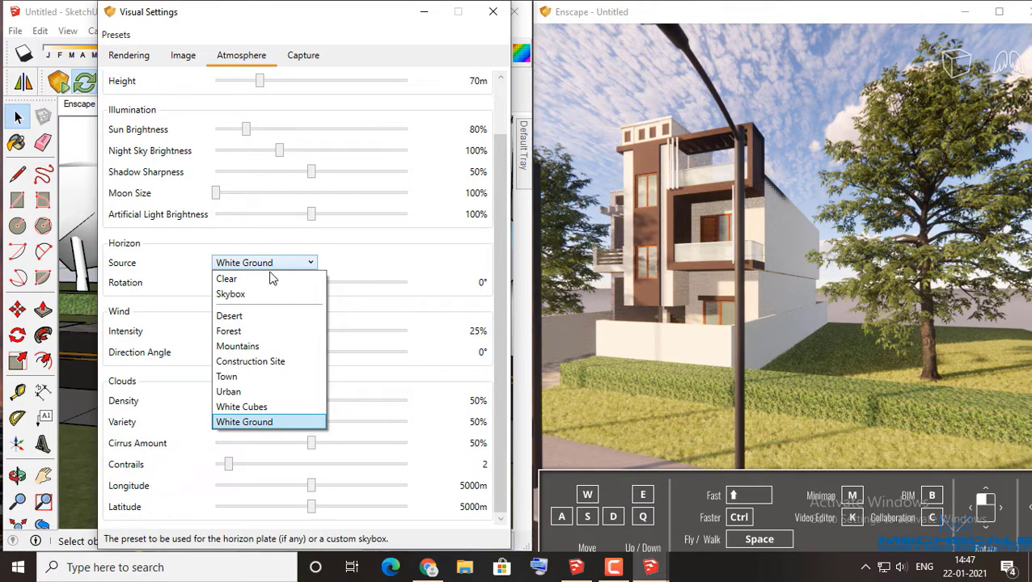
left_click(259, 320)
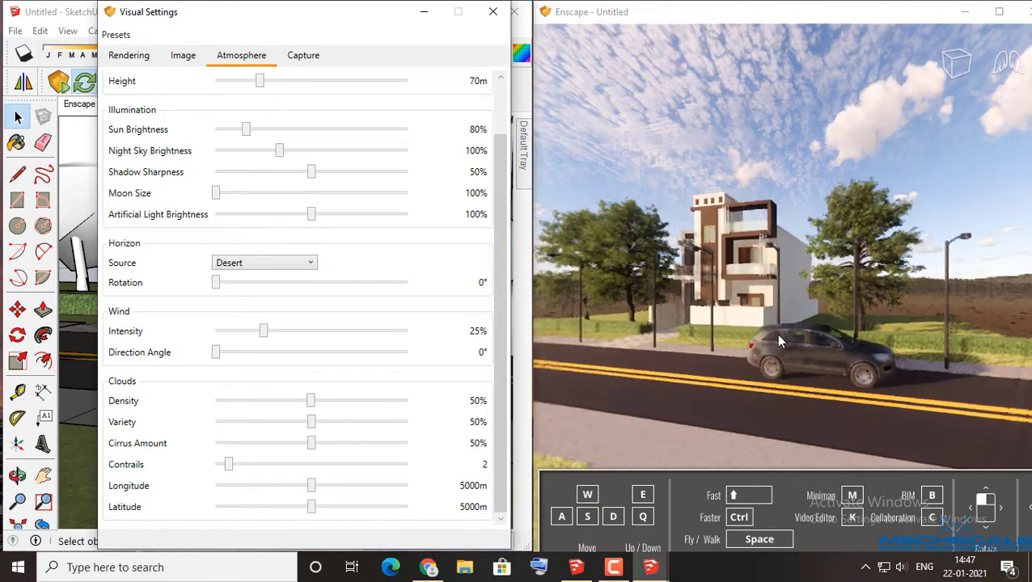
left_click_drag(779, 341, 817, 340)
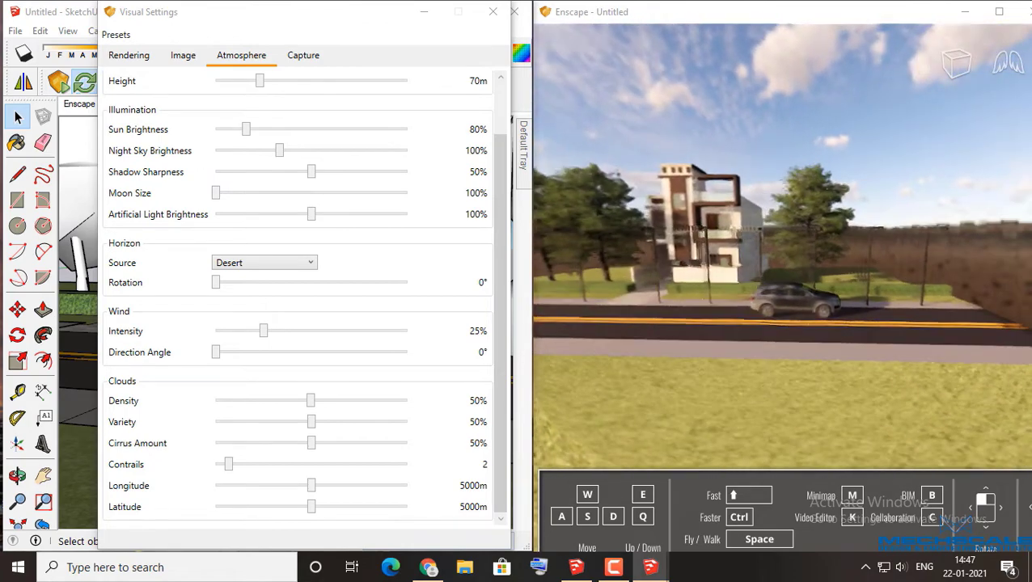
left_click_drag(730, 299, 622, 281)
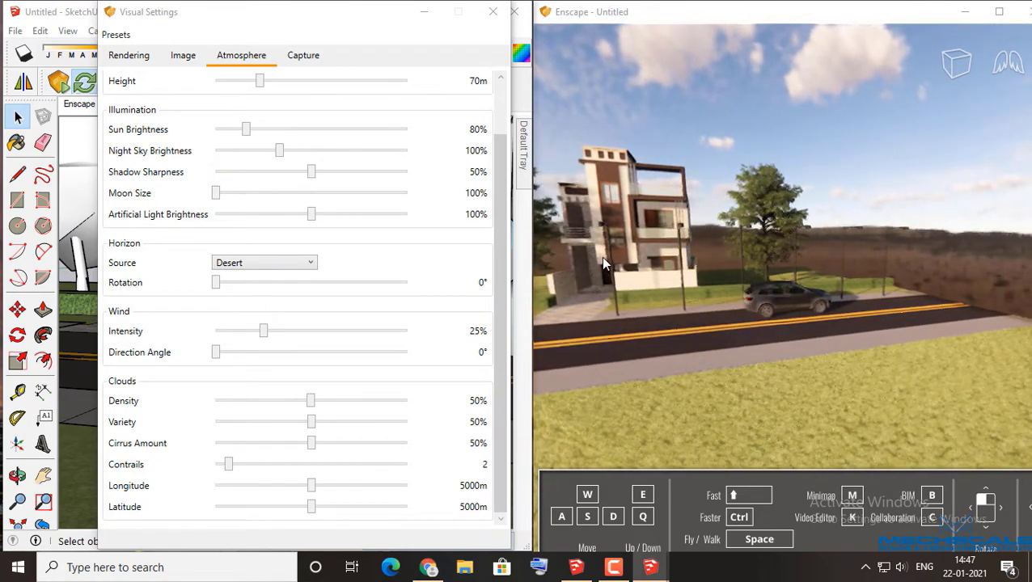
key("a")
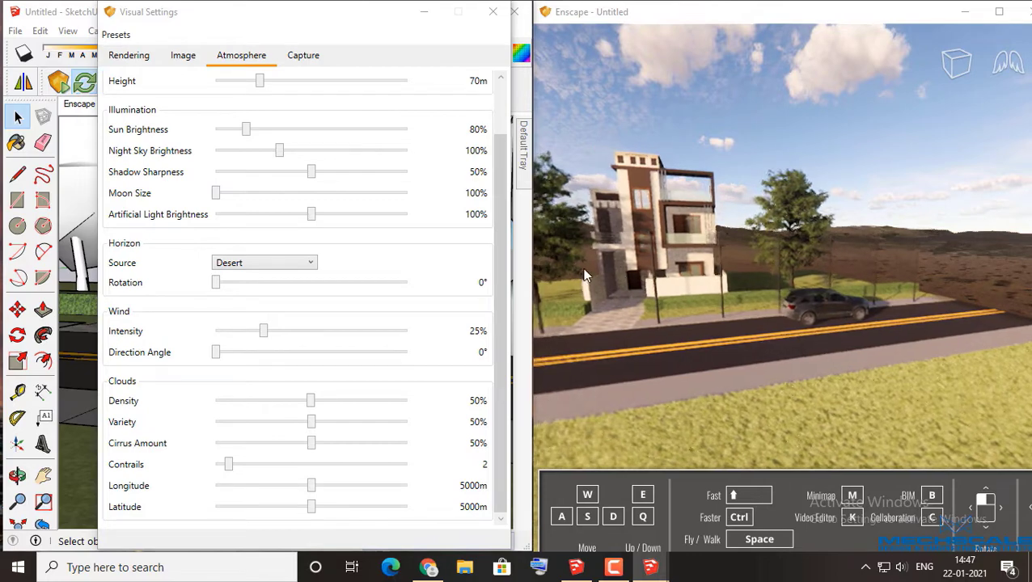
left_click_drag(621, 281, 611, 276)
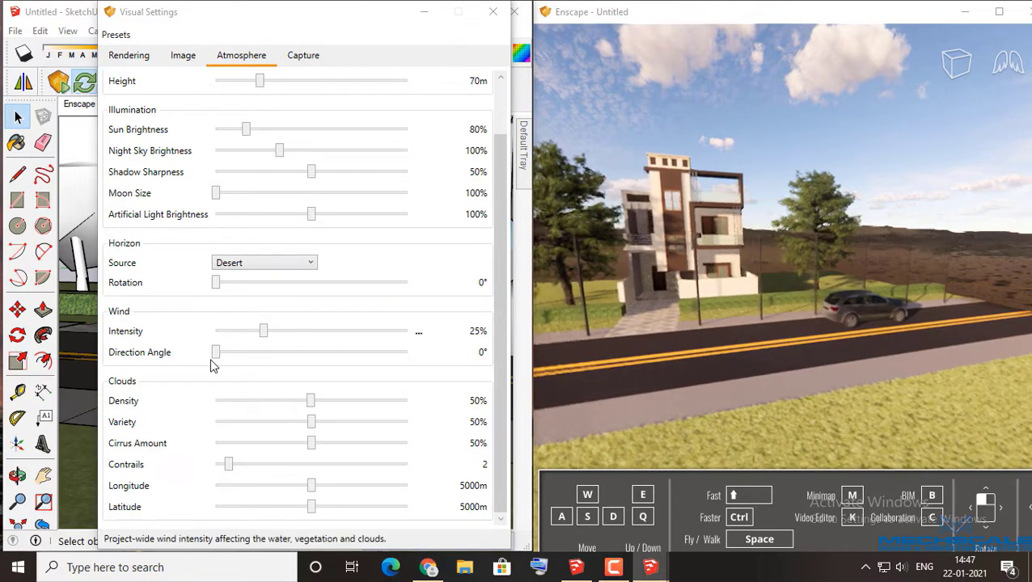
mouse_move(225, 286)
left_mouse_down()
mouse_move(294, 285)
mouse_move(207, 288)
left_mouse_up()
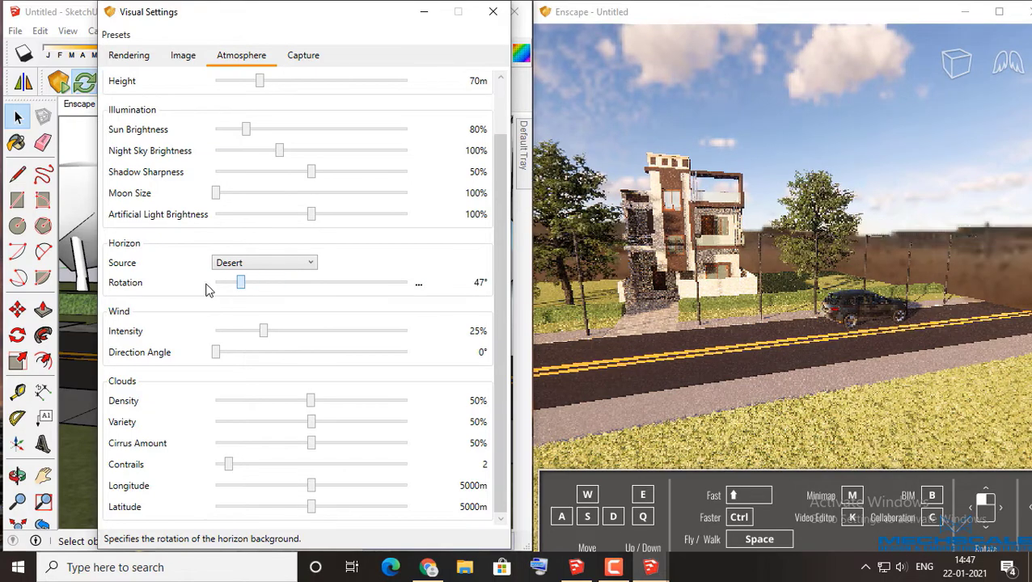
Step: Switch the horizon to Forest, rotate it to 99°, then settle on Mountains
left_click(267, 263)
left_click(258, 331)
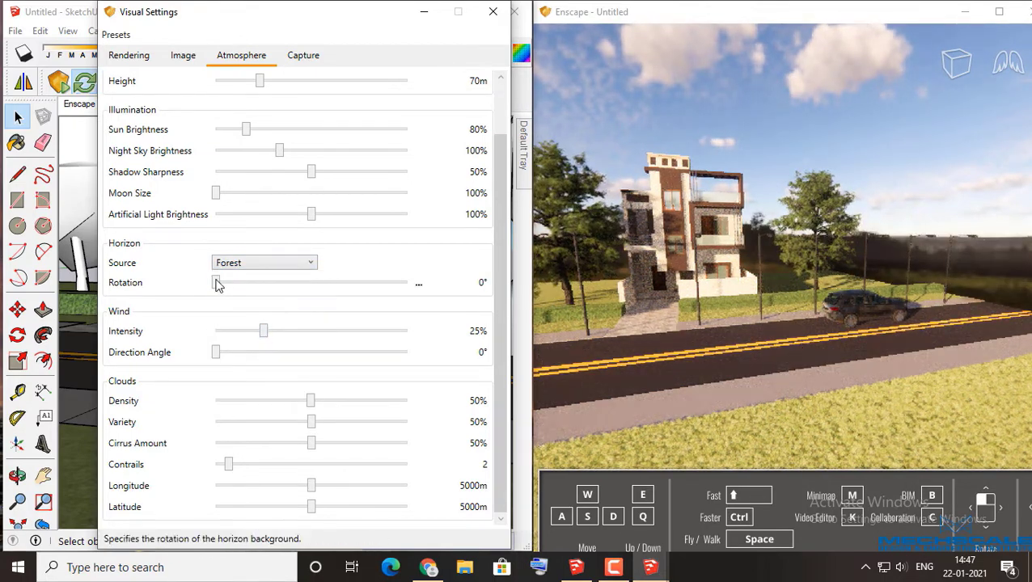
left_click_drag(257, 286, 268, 285)
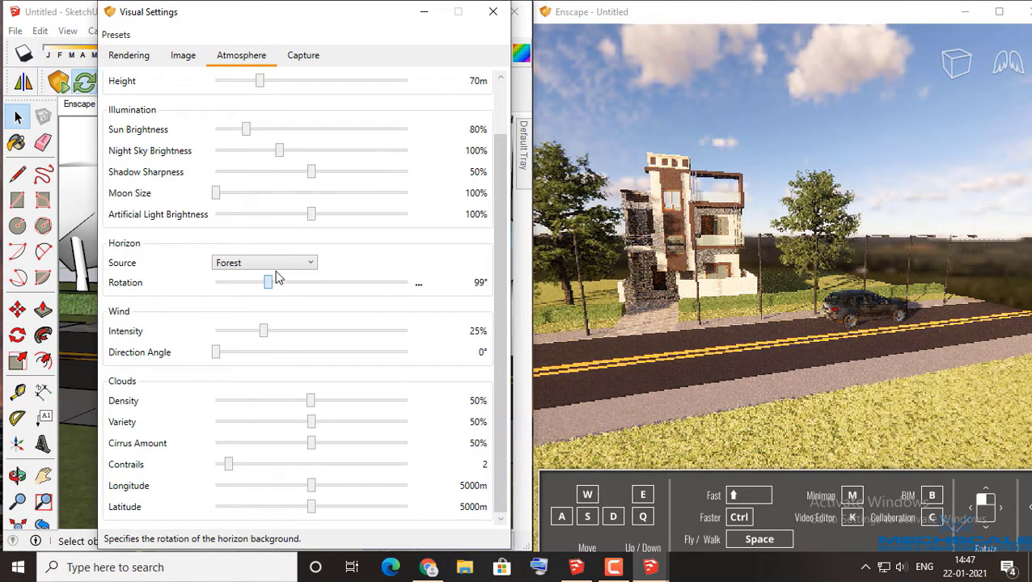
left_click(272, 265)
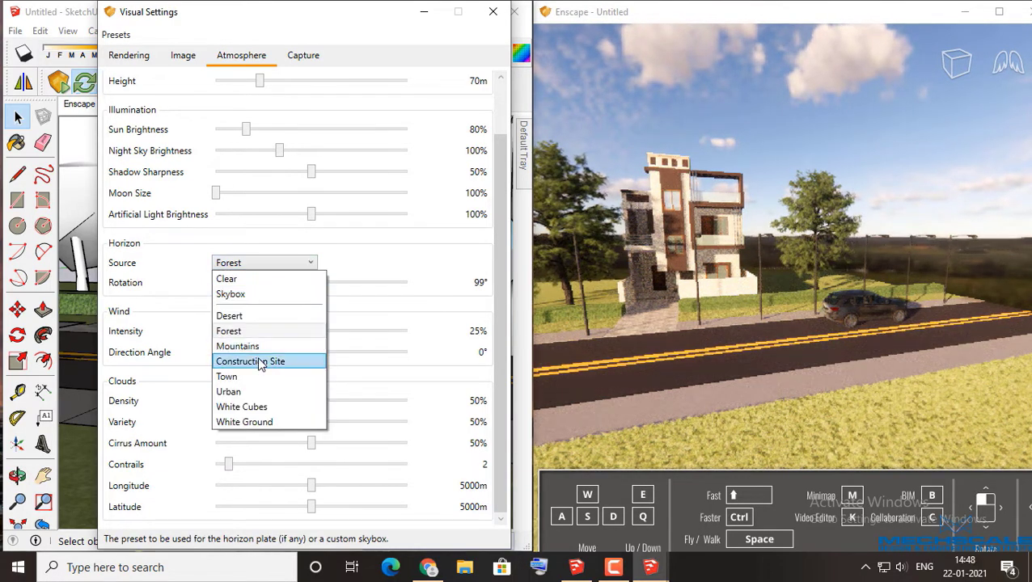
left_click(256, 348)
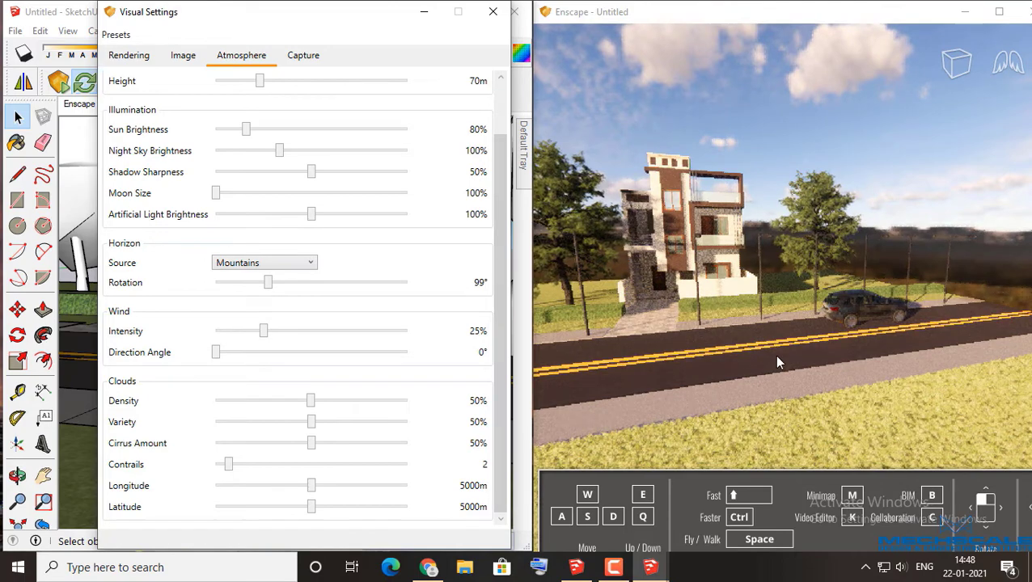
left_click_drag(776, 362, 696, 364)
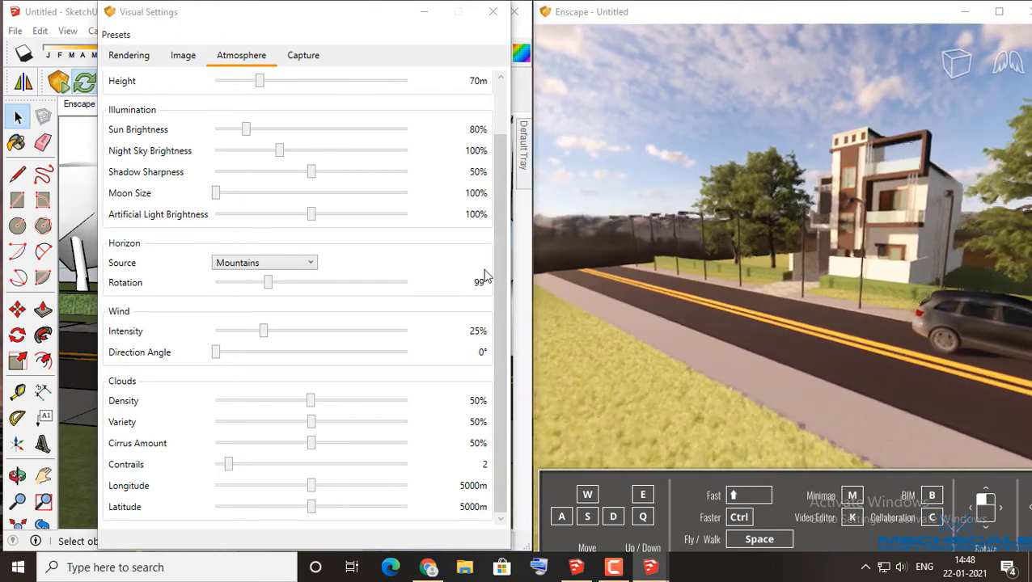
Step: Preview the Construction Site, Town and Urban horizon presets
left_click(297, 263)
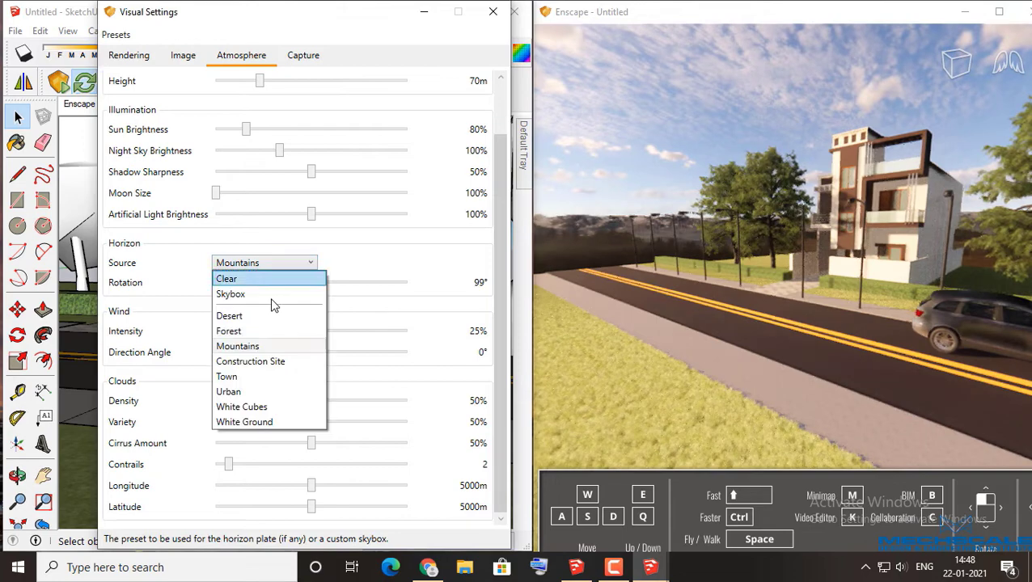
left_click(301, 366)
left_click_drag(700, 331, 724, 333)
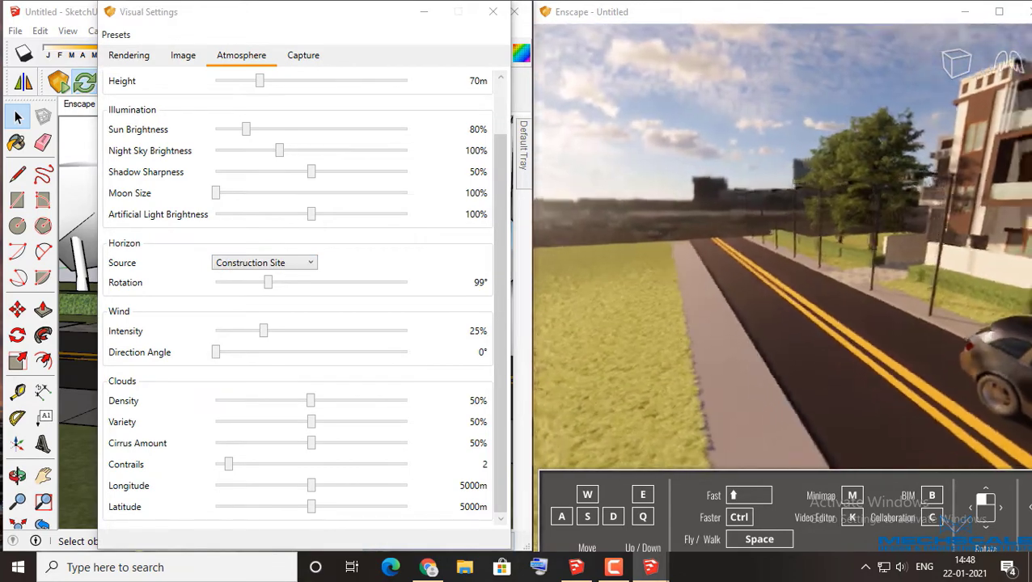
left_click_drag(671, 344, 714, 346)
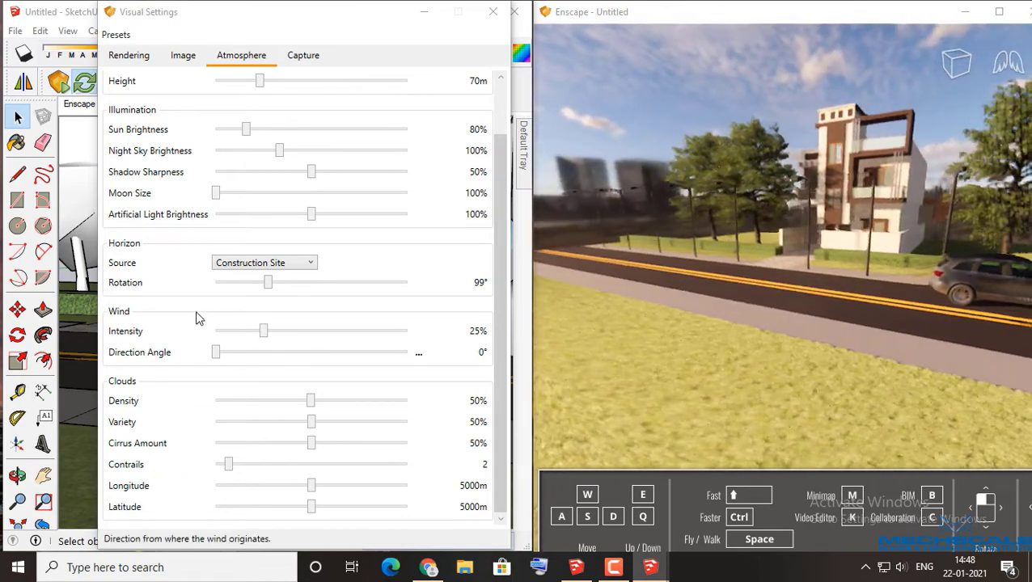
left_click(226, 263)
left_click(243, 378)
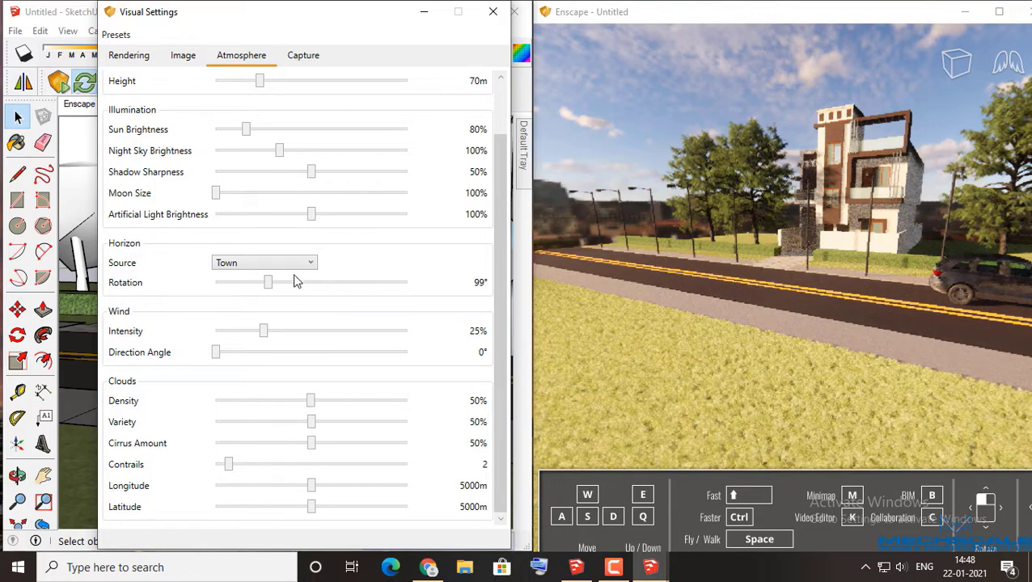
left_click(275, 263)
left_click(243, 392)
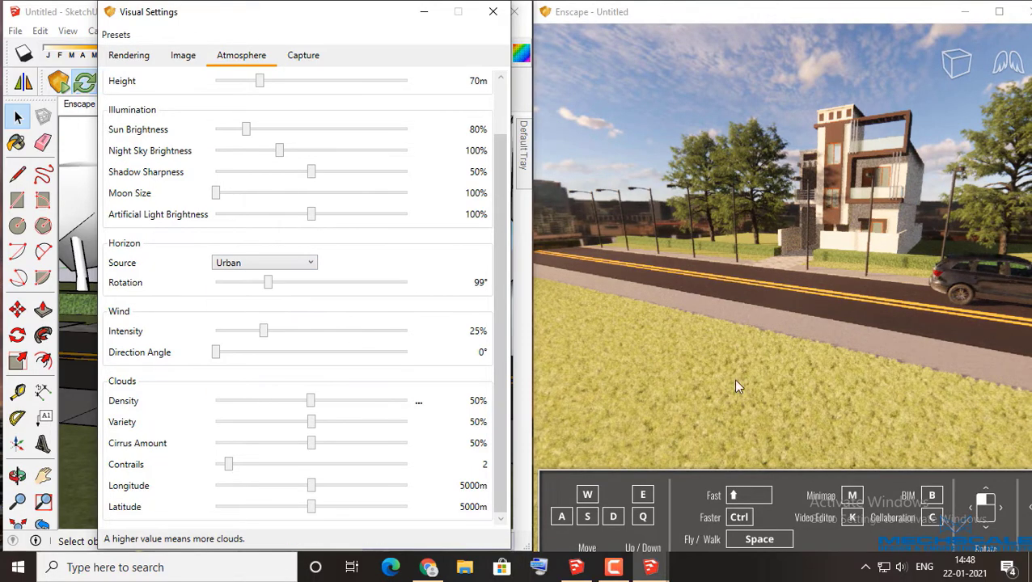
Step: Preview White Ground and White Cubes, then set the horizon to Clear and reopen the list
left_click(251, 266)
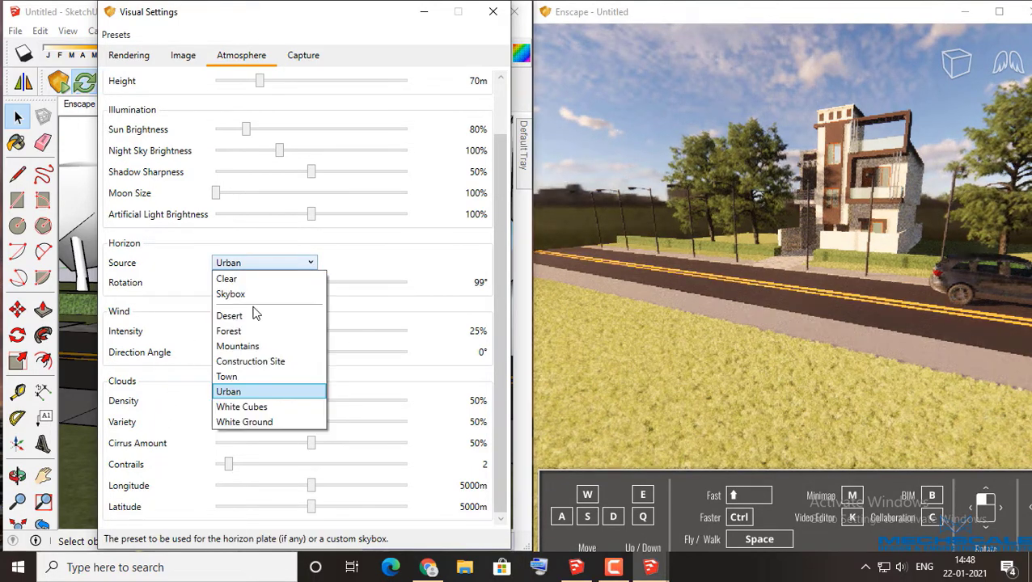
left_click(249, 422)
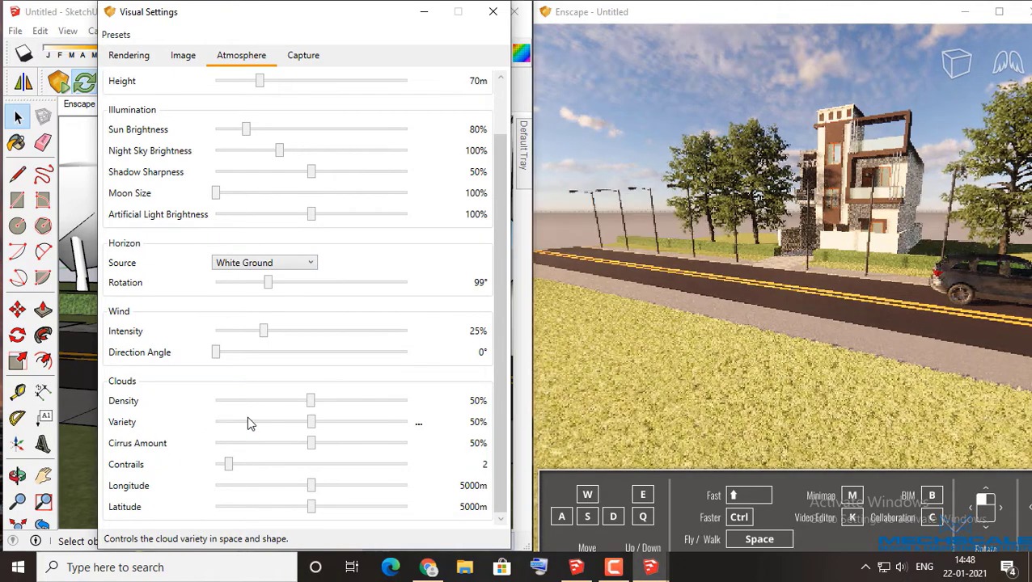
left_click(240, 265)
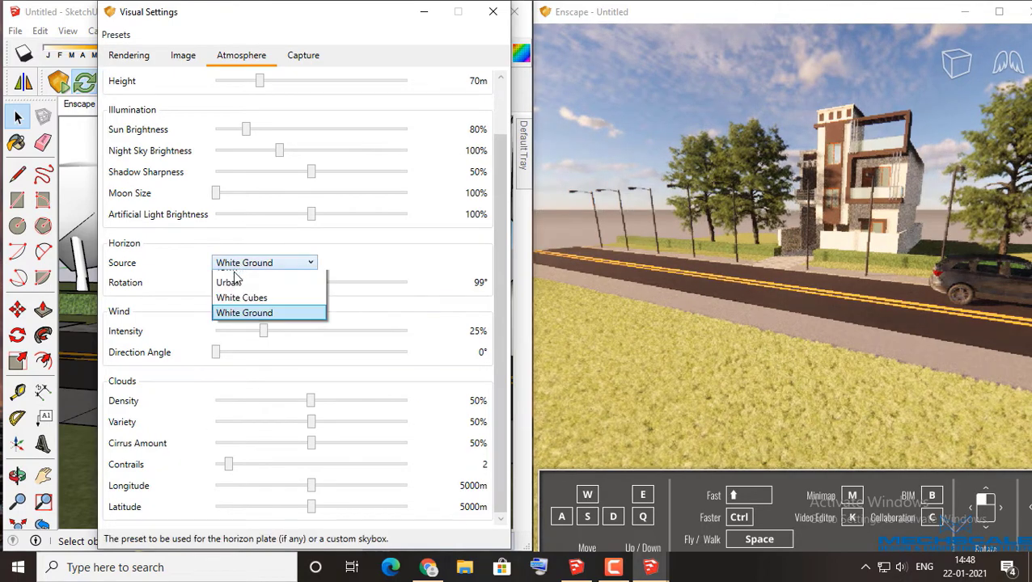
left_click(236, 407)
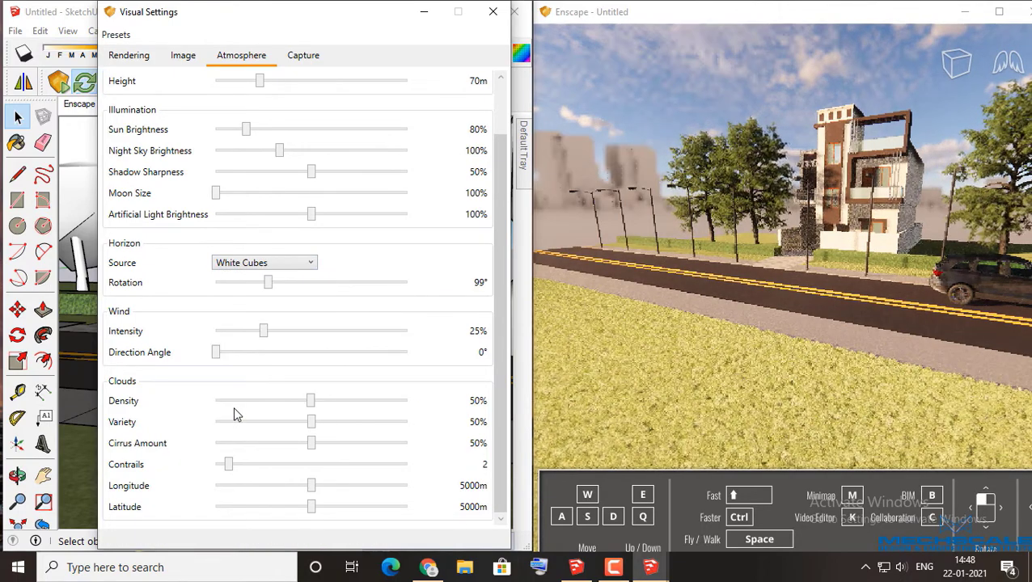
left_click(243, 265)
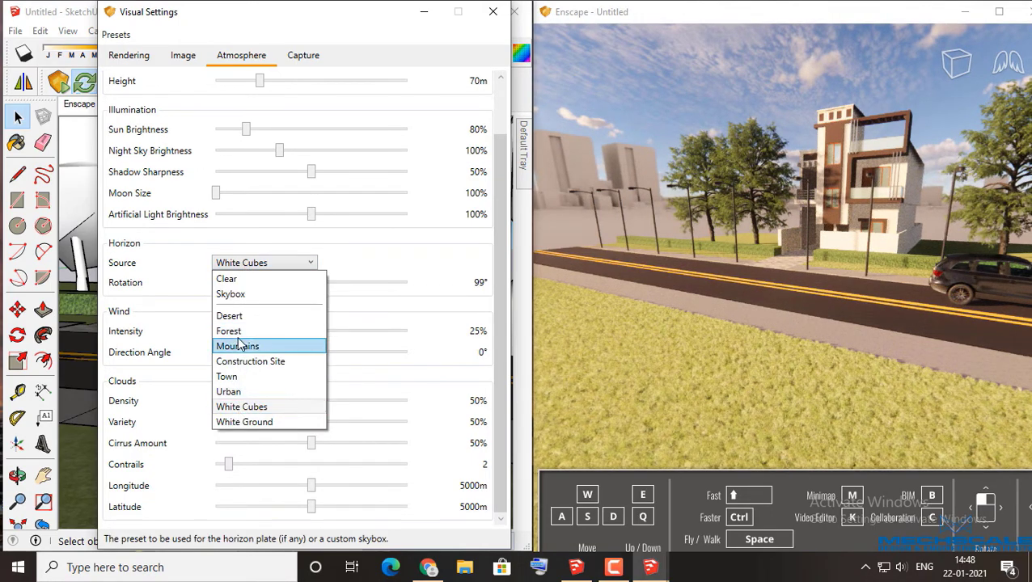
left_click(237, 279)
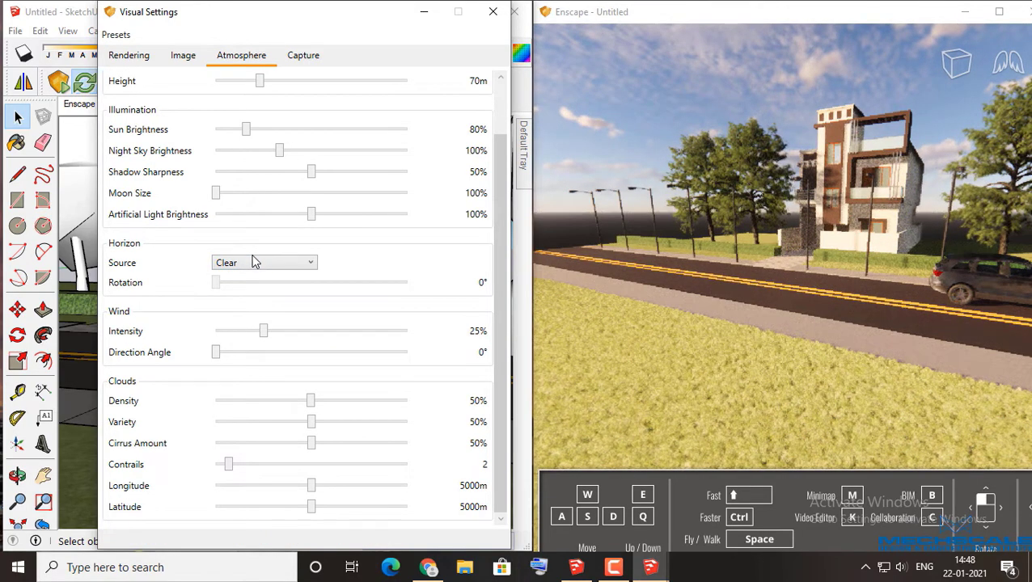
left_click(253, 265)
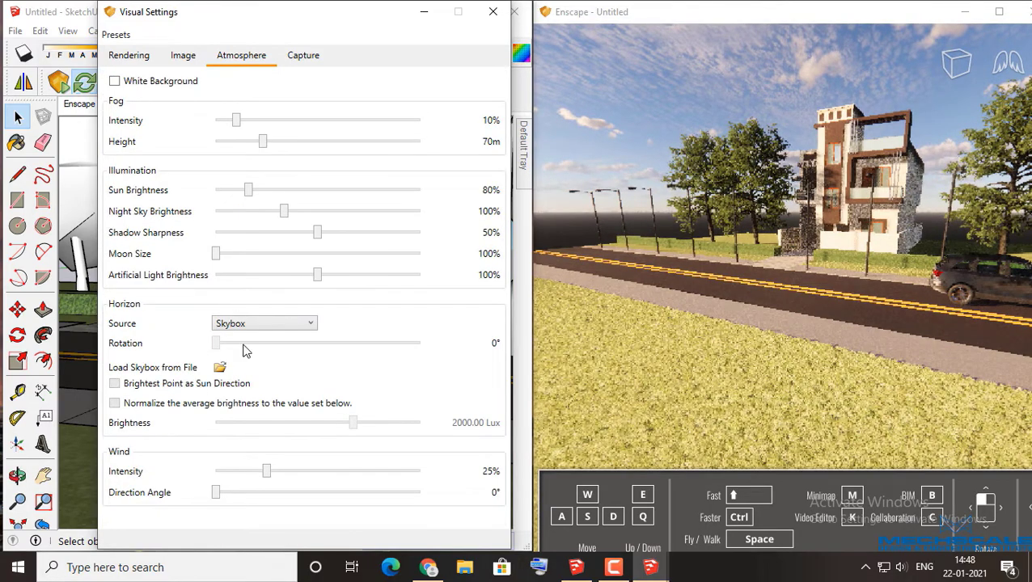
Step: Load rural_landscape_2k.hdr from Downloads as the custom skybox
left_click(223, 368)
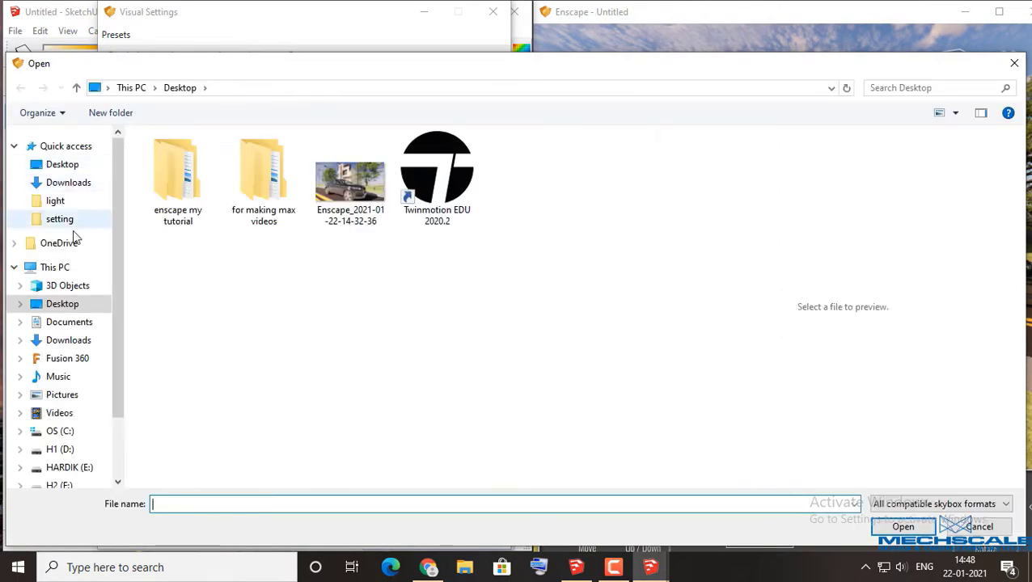
left_click(69, 182)
double_click(186, 178)
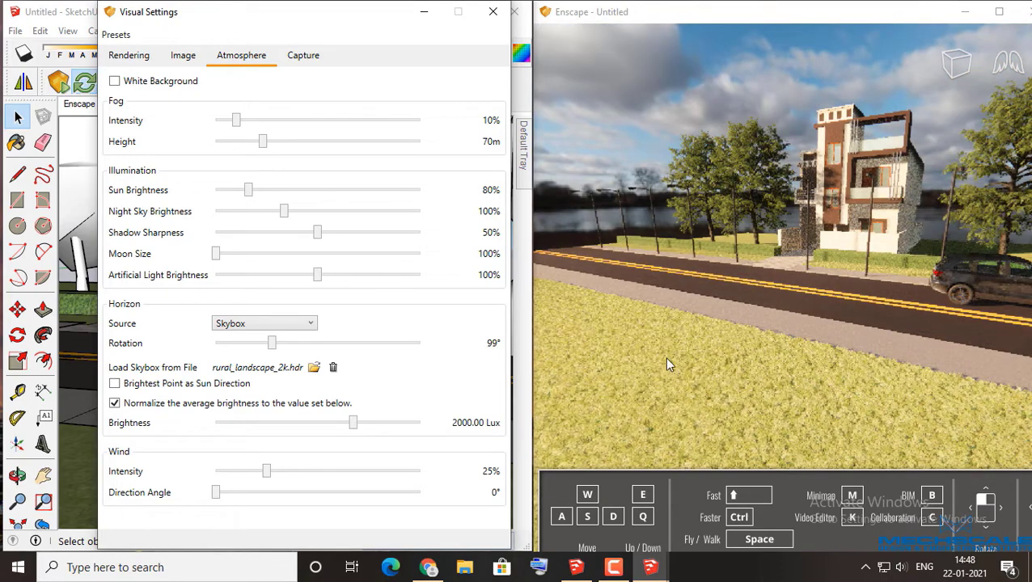
Step: Rotate the skybox to 180°, use its brightest point as sun direction, and toggle brightness normalization
mouse_move(271, 343)
left_mouse_down()
mouse_move(374, 346)
mouse_move(289, 346)
left_mouse_up()
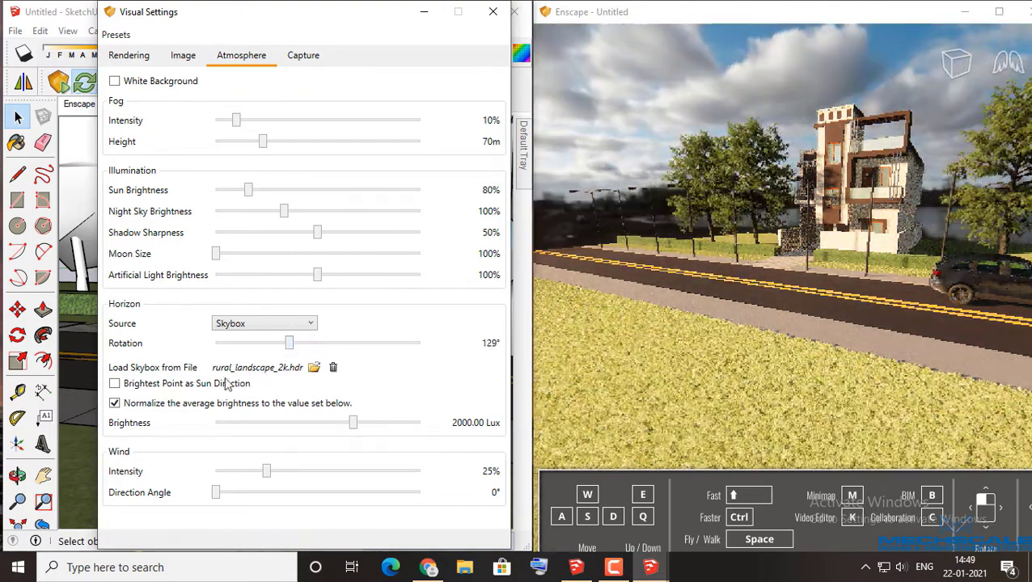
left_click(198, 385)
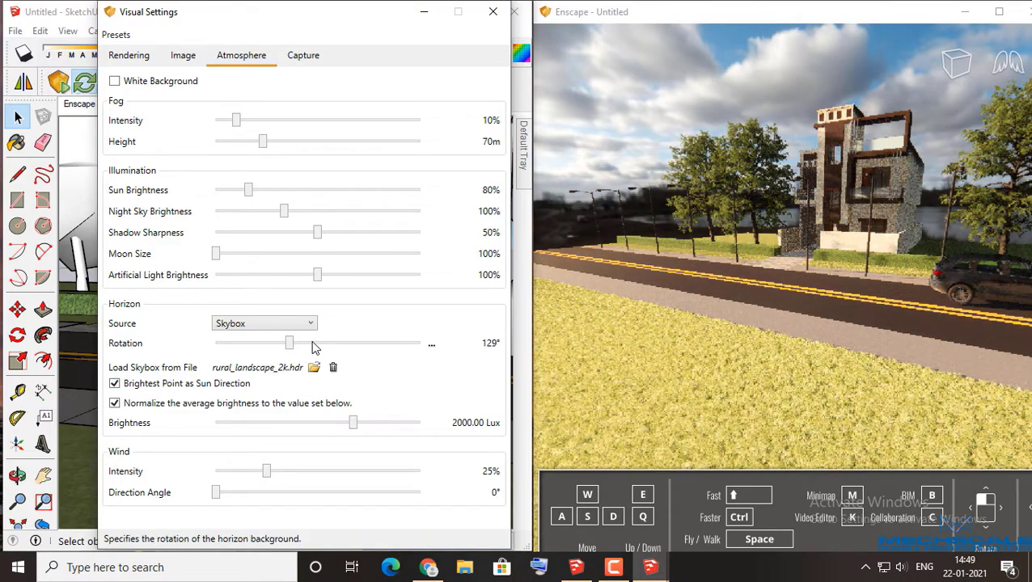
left_click_drag(292, 346, 321, 346)
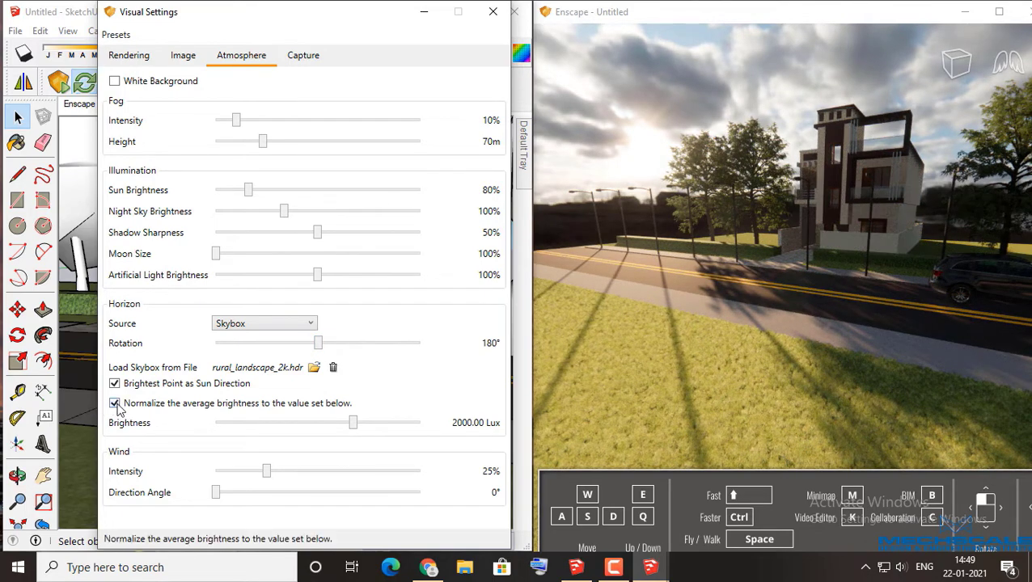
left_click(116, 405)
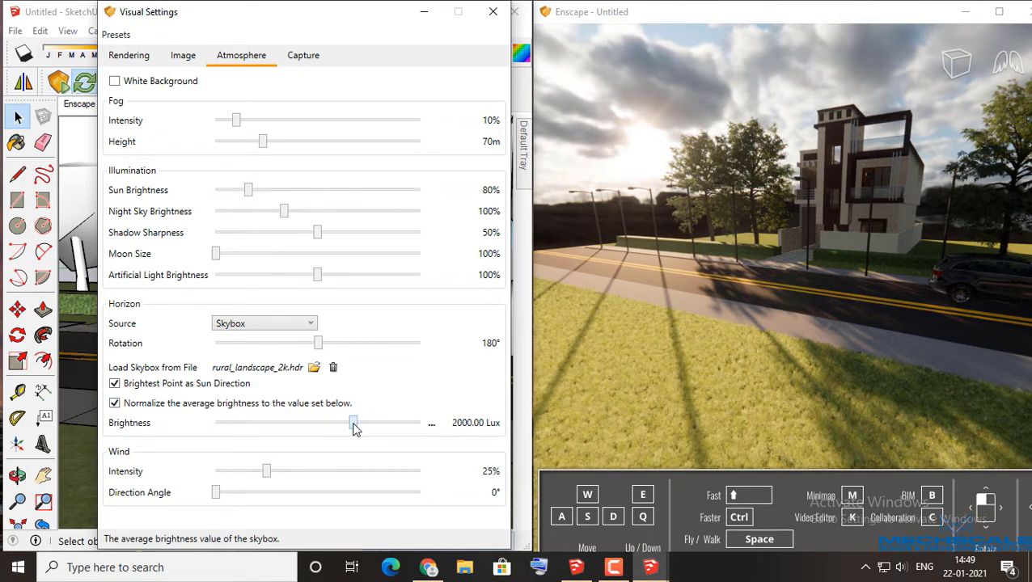
Step: Raise the skybox brightness and rotation slightly while orbiting to view the whole house
mouse_move(358, 430)
left_mouse_down()
mouse_move(391, 431)
mouse_move(382, 434)
left_mouse_up()
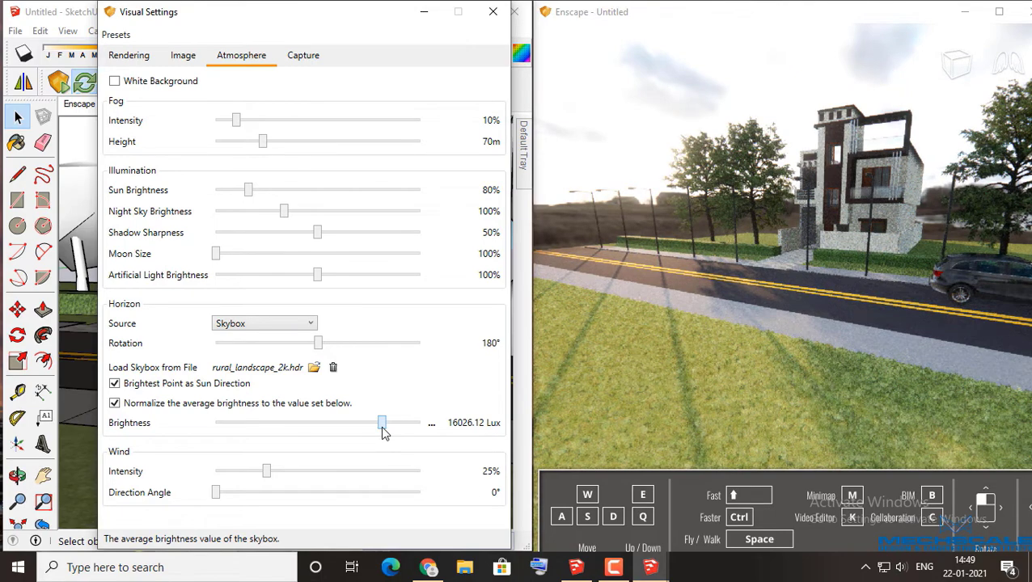
left_click_drag(320, 343, 333, 351)
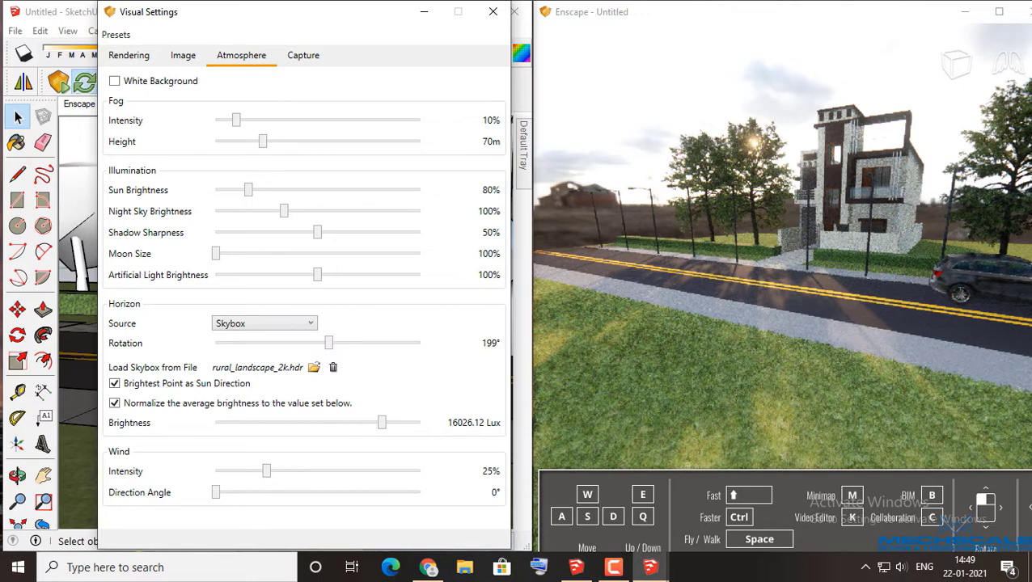
left_click_drag(848, 267, 858, 240)
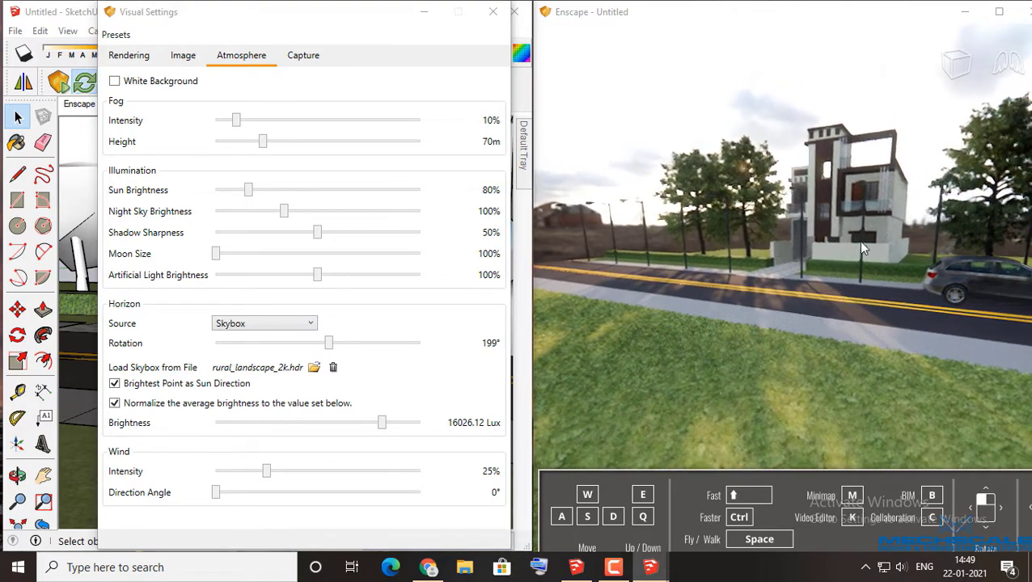
scroll(875, 222, "up", 3)
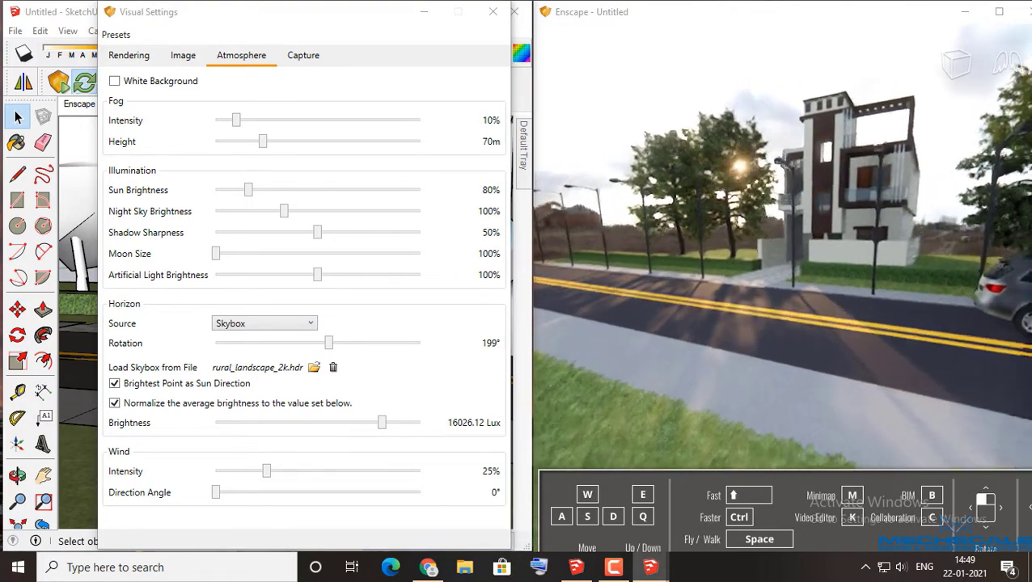
scroll(877, 162, "up", 3)
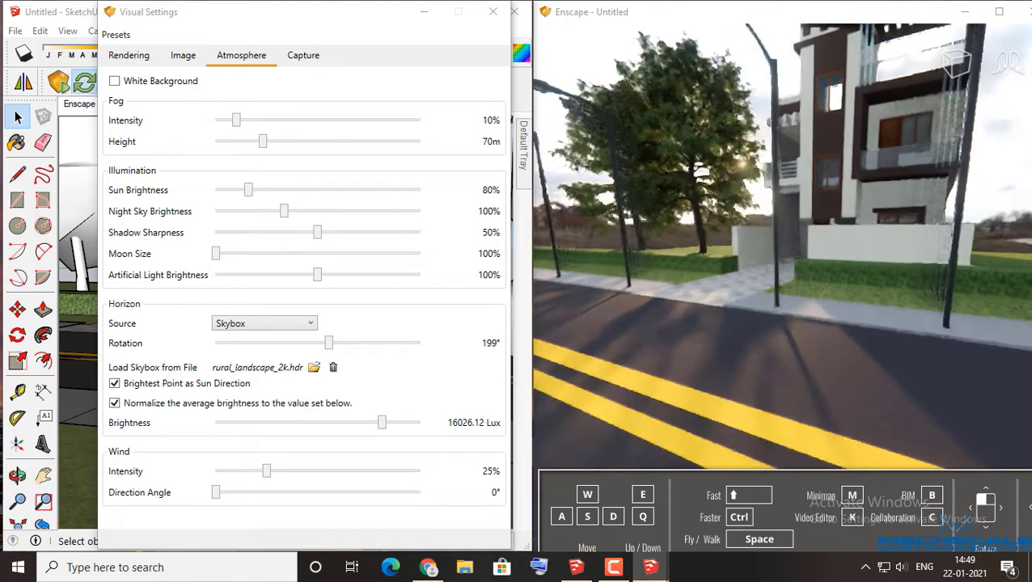
mouse_move(872, 153)
left_mouse_down()
mouse_move(871, 168)
mouse_move(826, 146)
left_mouse_up()
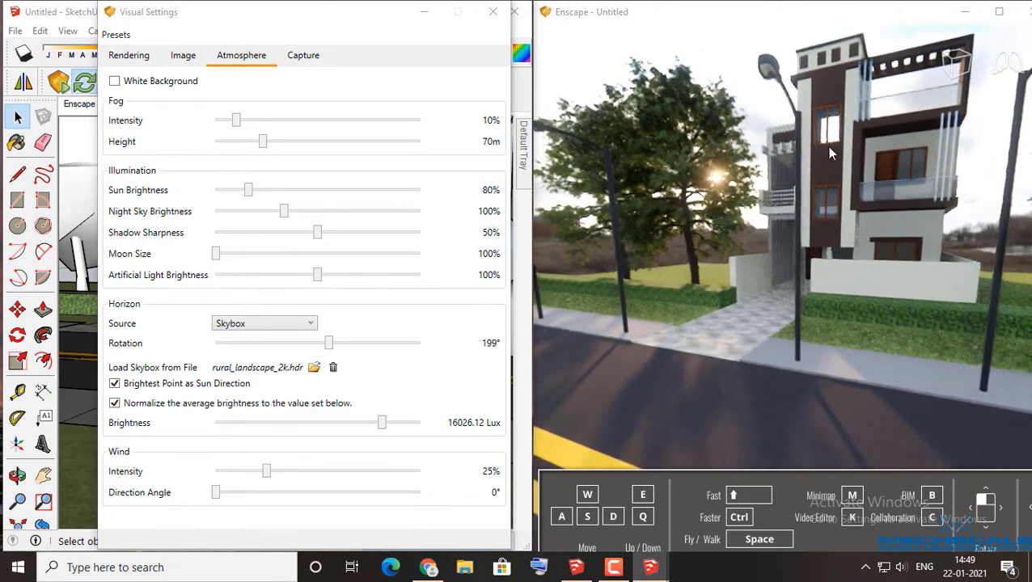
key("d")
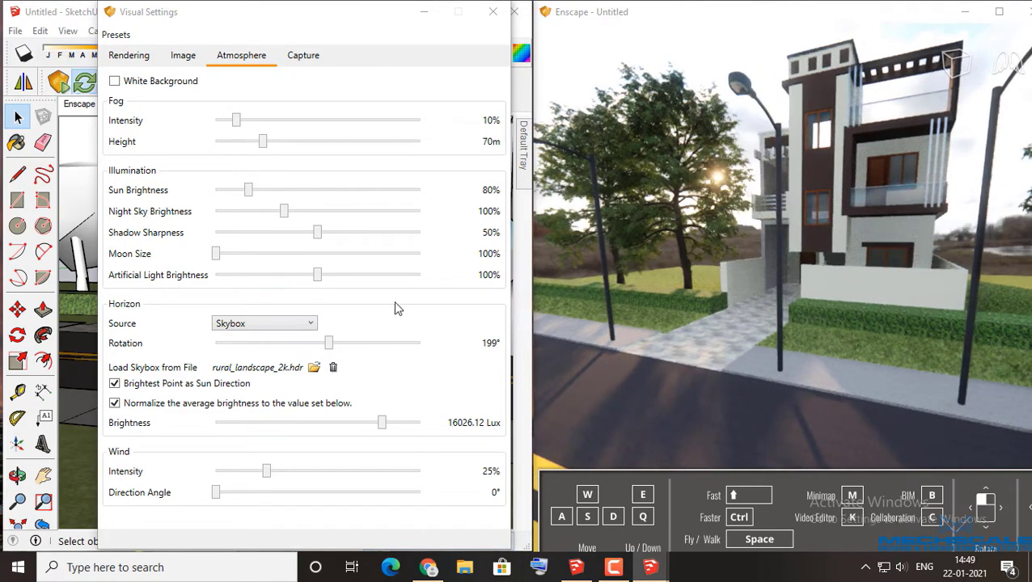
Step: Set skybox rotation to 171° and brightness to 27712.13 Lux, toggling normalization
left_click_drag(328, 344, 314, 346)
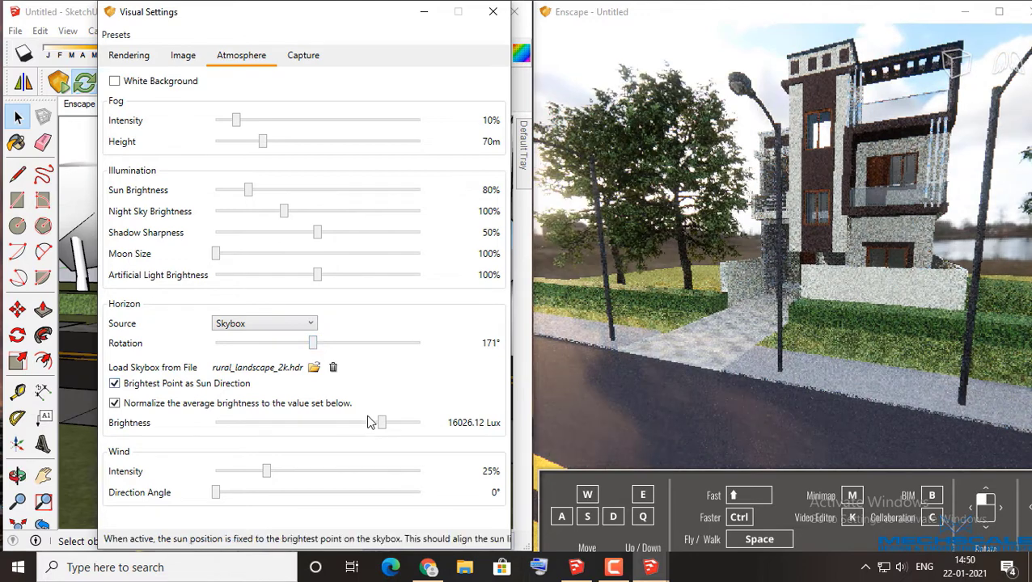
left_click_drag(389, 426, 392, 426)
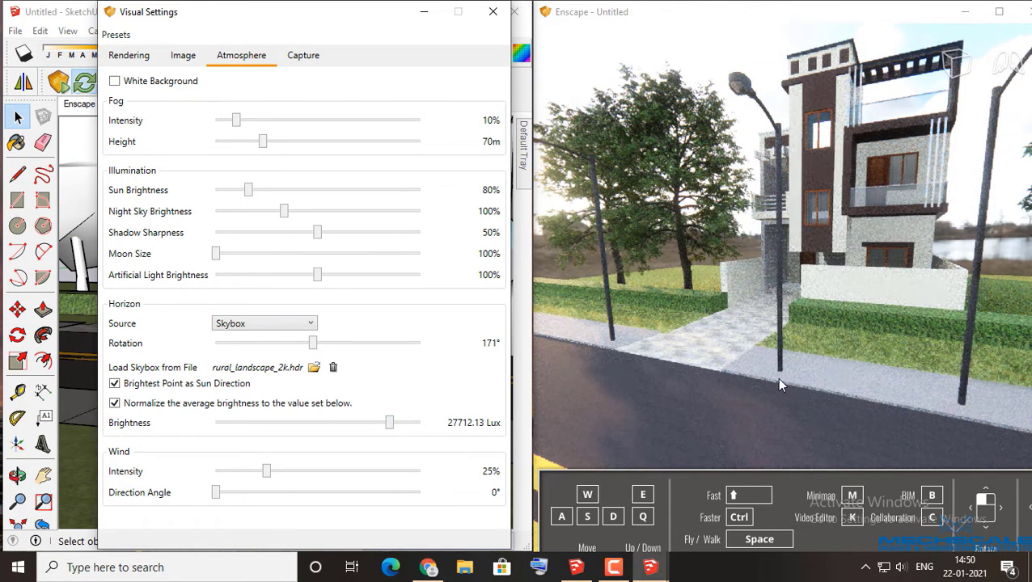
right_click_drag(779, 385, 728, 380)
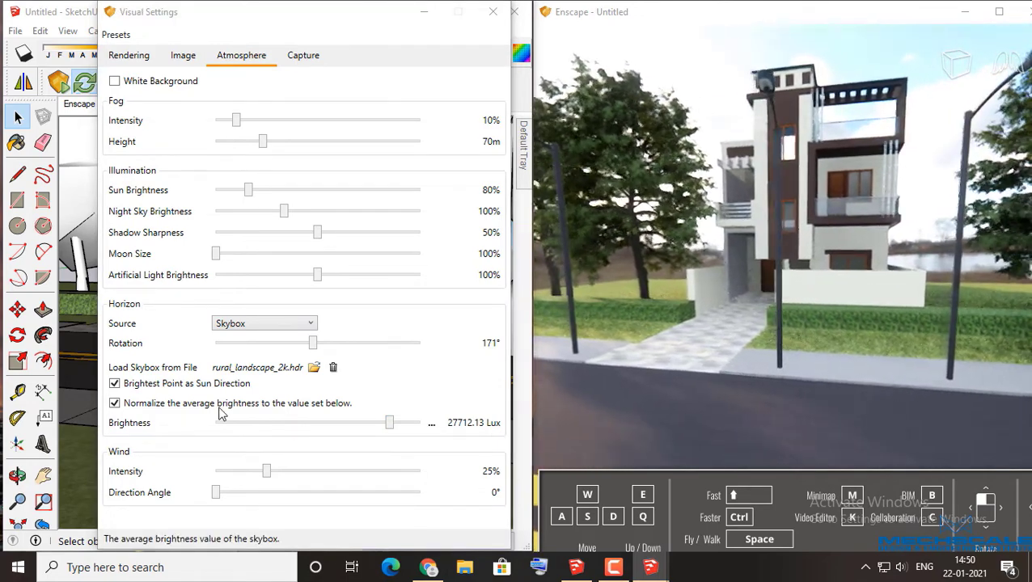
left_click(216, 406)
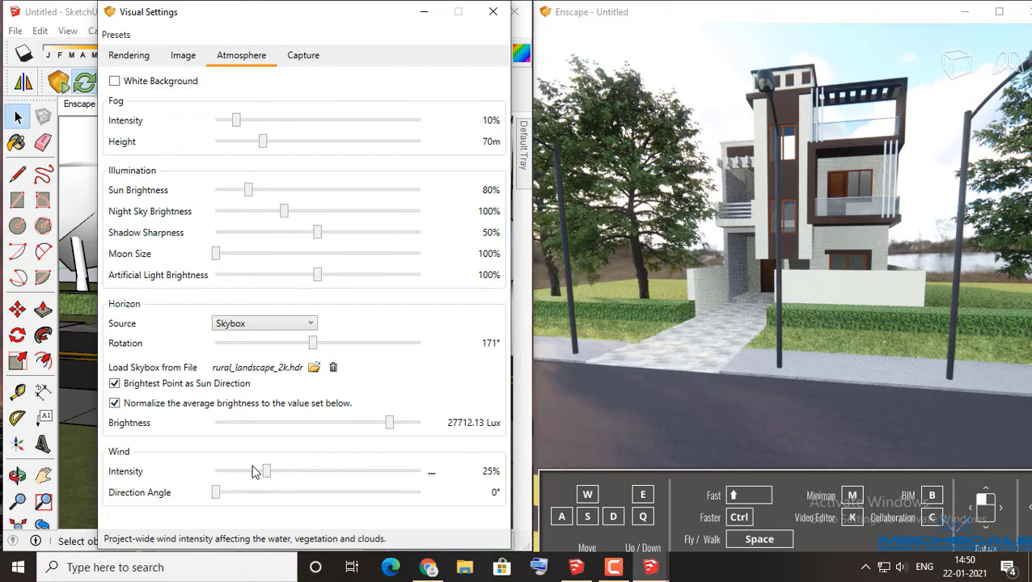
Step: Test Wind Intensity from 0% up to 100% while moving the camera closer to the house
left_click_drag(284, 477, 455, 480)
left_click_drag(713, 322, 728, 322)
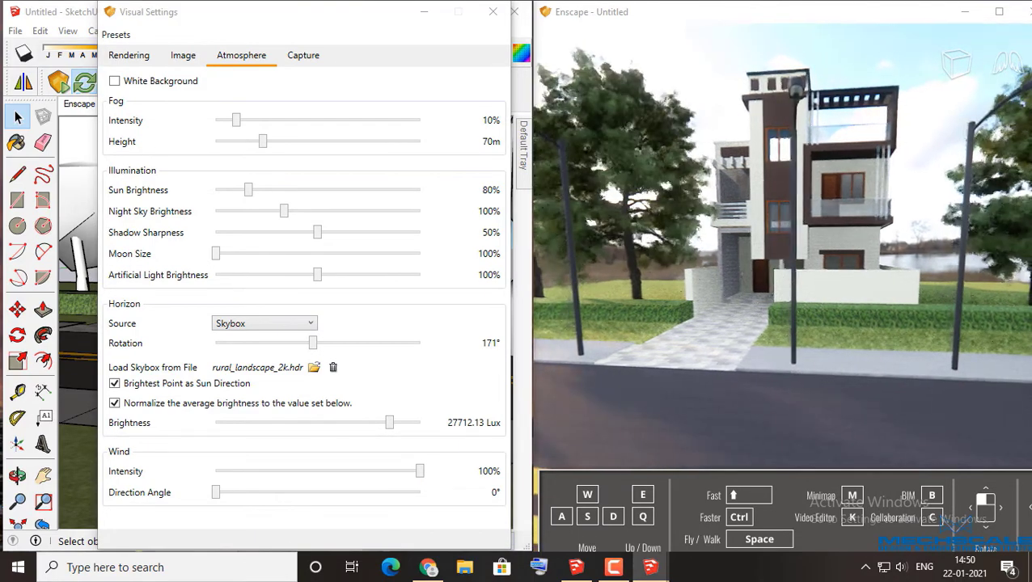
key("w")
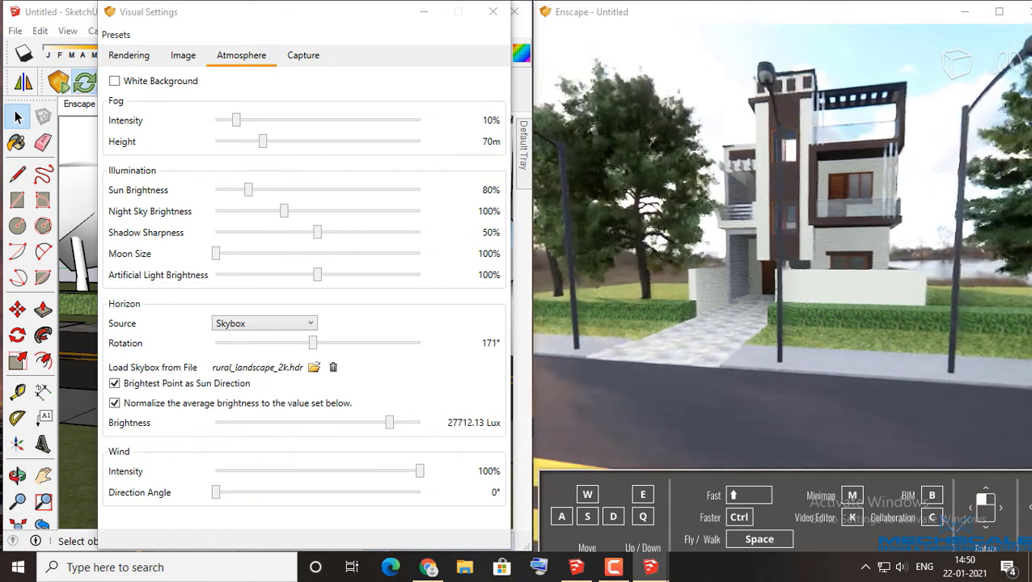
left_click_drag(419, 470, 157, 478)
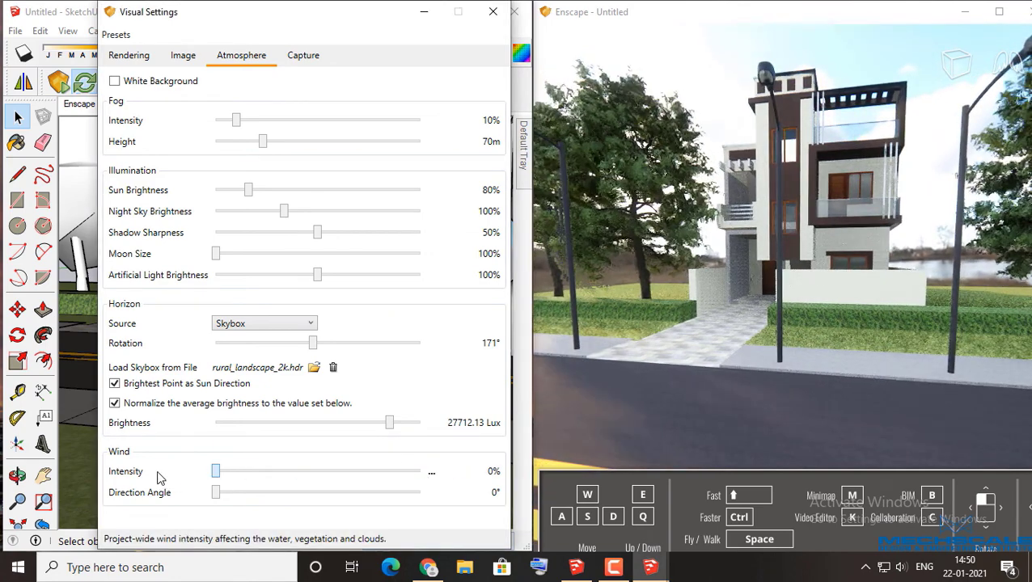
left_click_drag(614, 338, 639, 356)
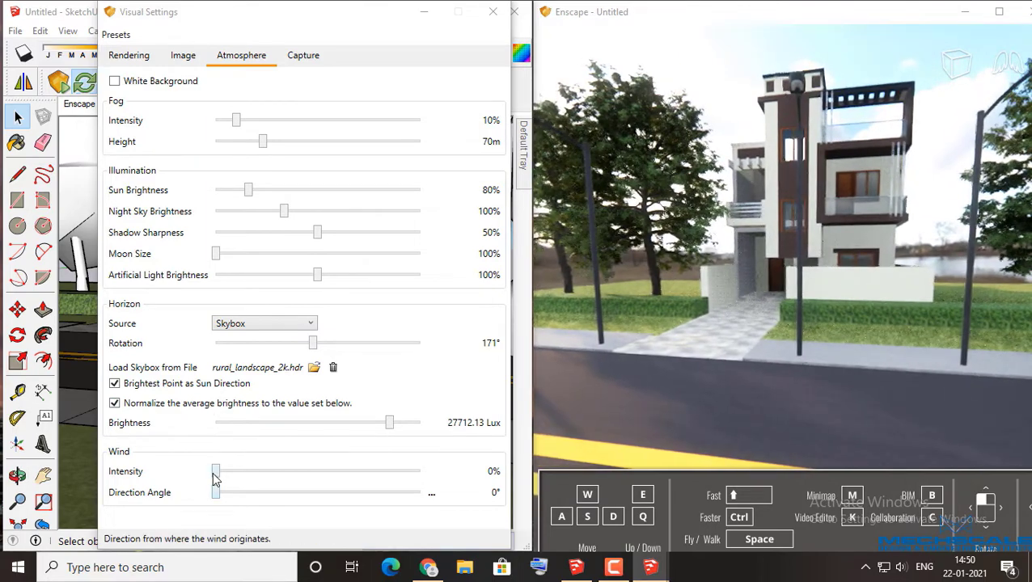
left_click_drag(215, 473, 424, 471)
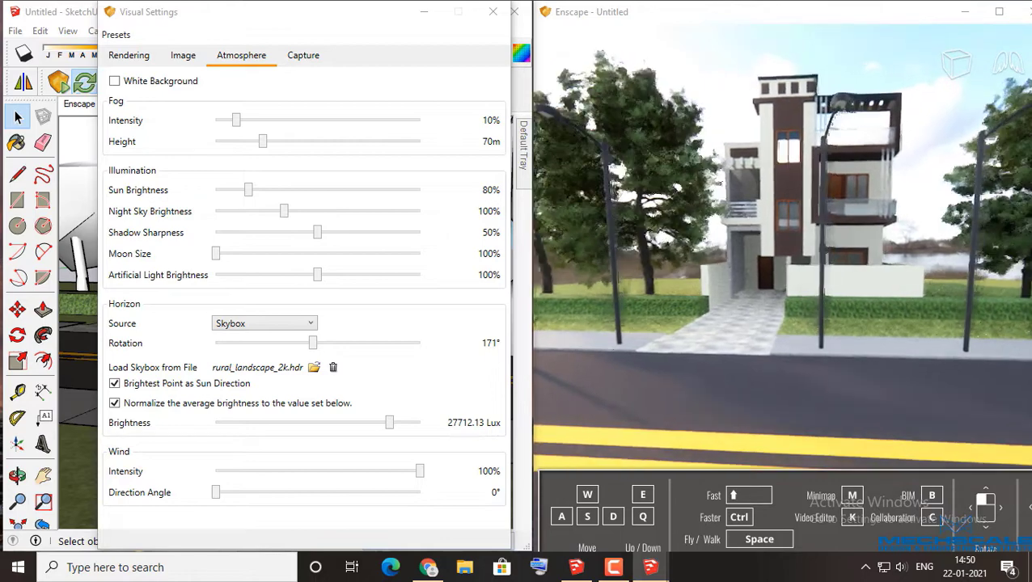
right_click_drag(776, 312, 638, 323)
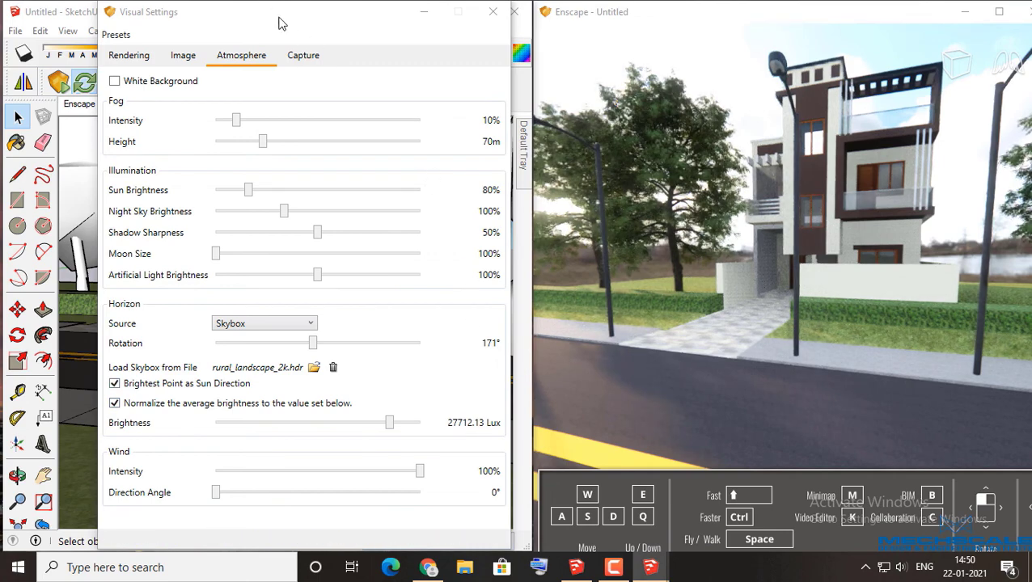
left_click_drag(279, 23, 308, 6)
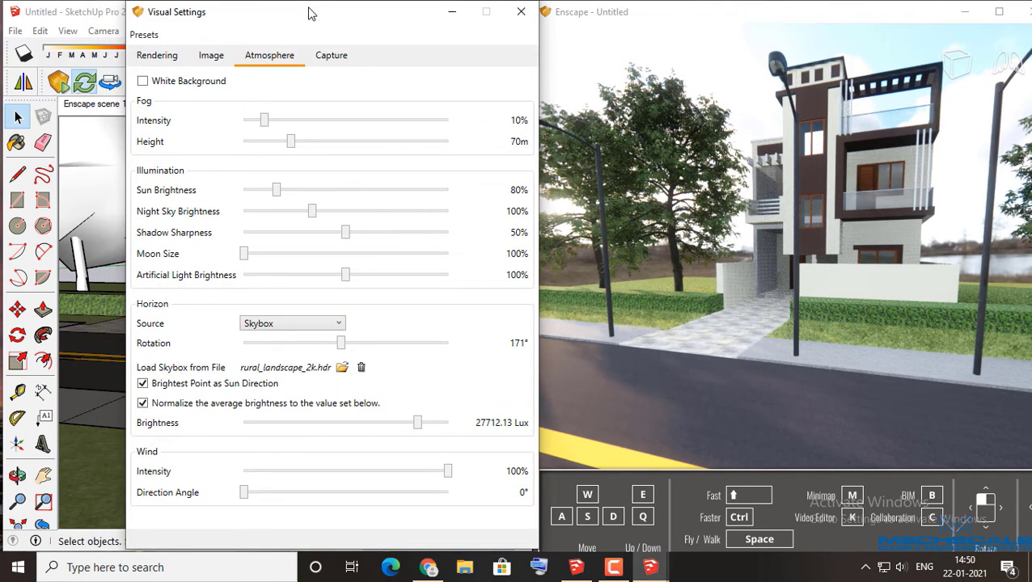
Step: Set the horizon to Clear and tune cloud density to about 62%
left_click(309, 325)
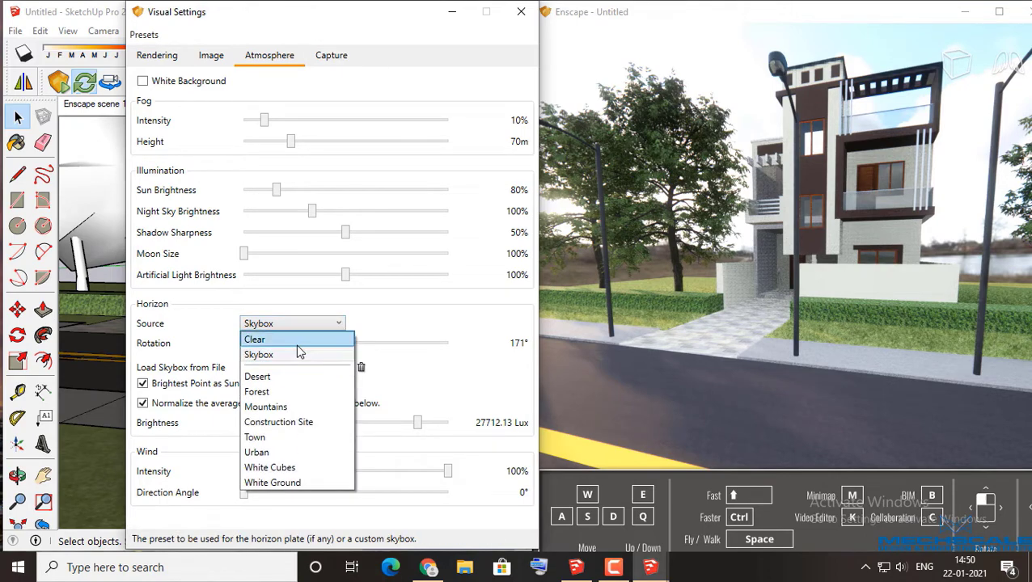
left_click(297, 345)
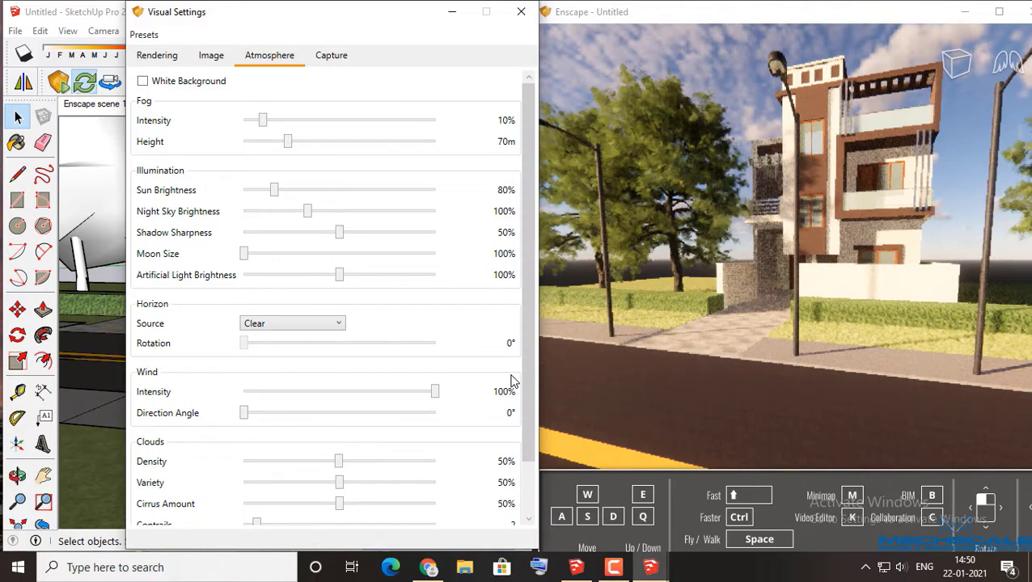
scroll(497, 397, "down", 1)
scroll(483, 437, "down", 2)
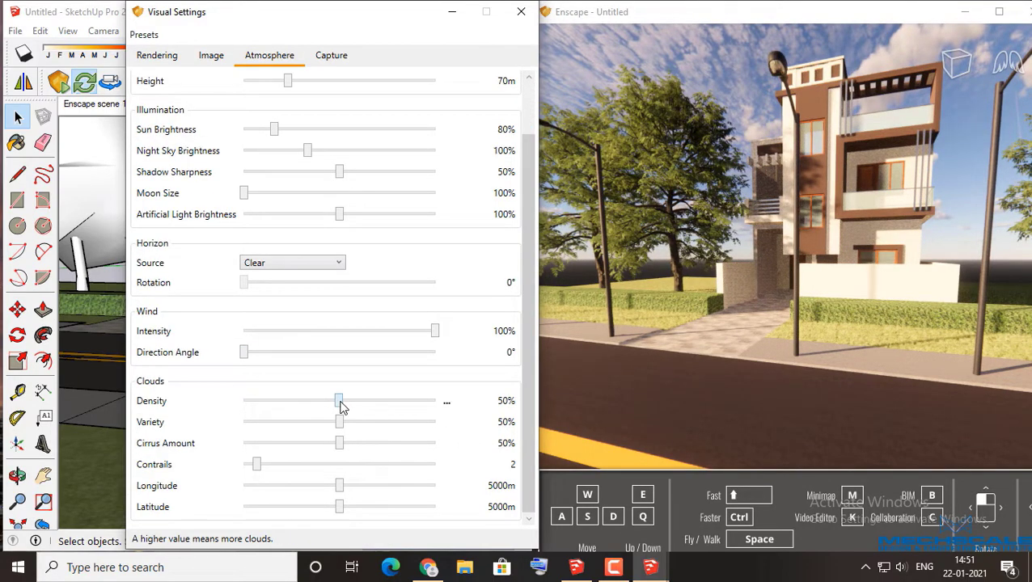
left_click_drag(338, 401, 372, 401)
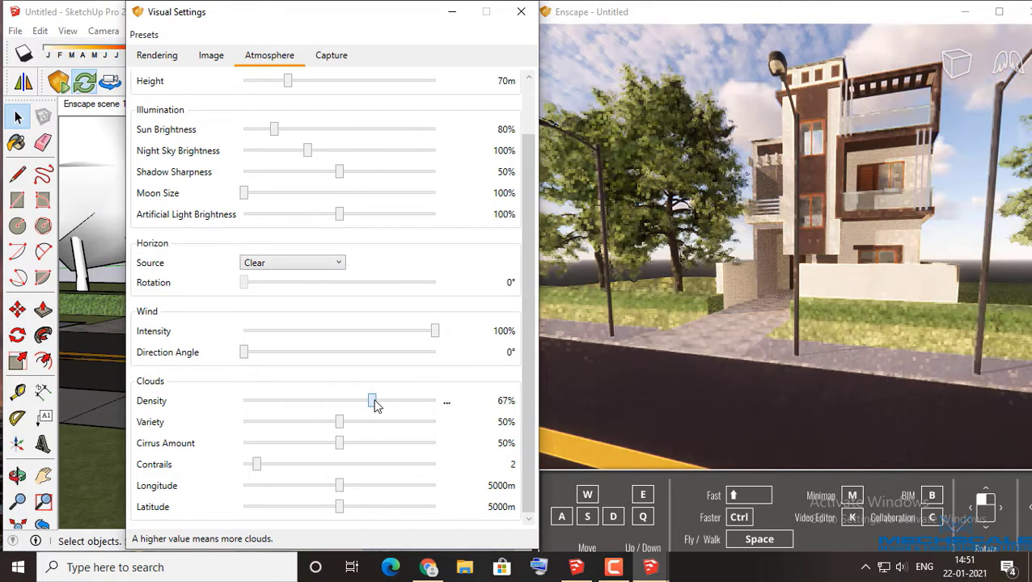
mouse_move(849, 264)
left_mouse_down()
mouse_move(808, 267)
mouse_move(782, 297)
mouse_move(630, 328)
left_mouse_up()
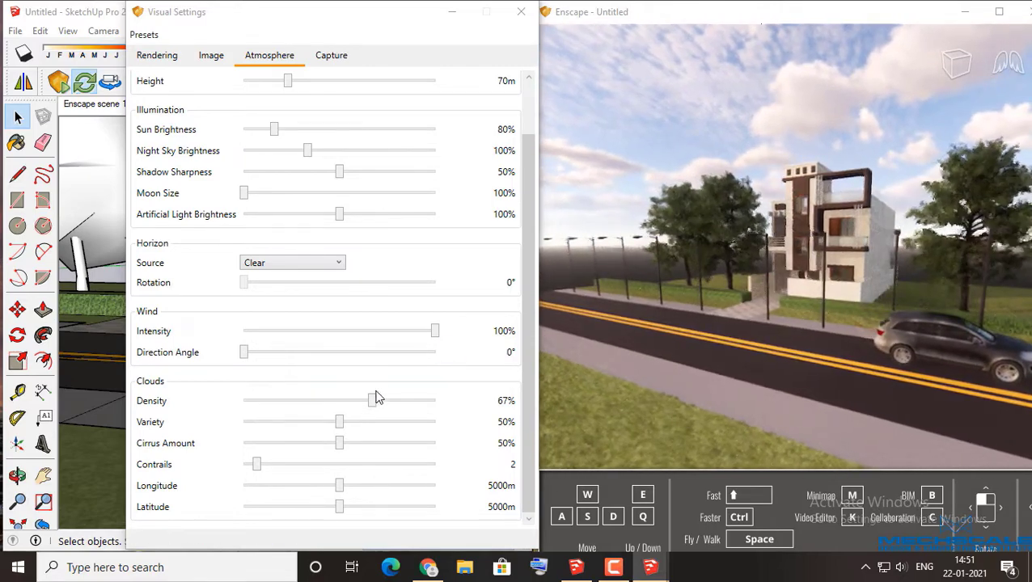
left_click(370, 401)
mouse_move(345, 404)
left_mouse_down()
mouse_move(364, 402)
mouse_move(375, 429)
mouse_move(418, 428)
left_mouse_up()
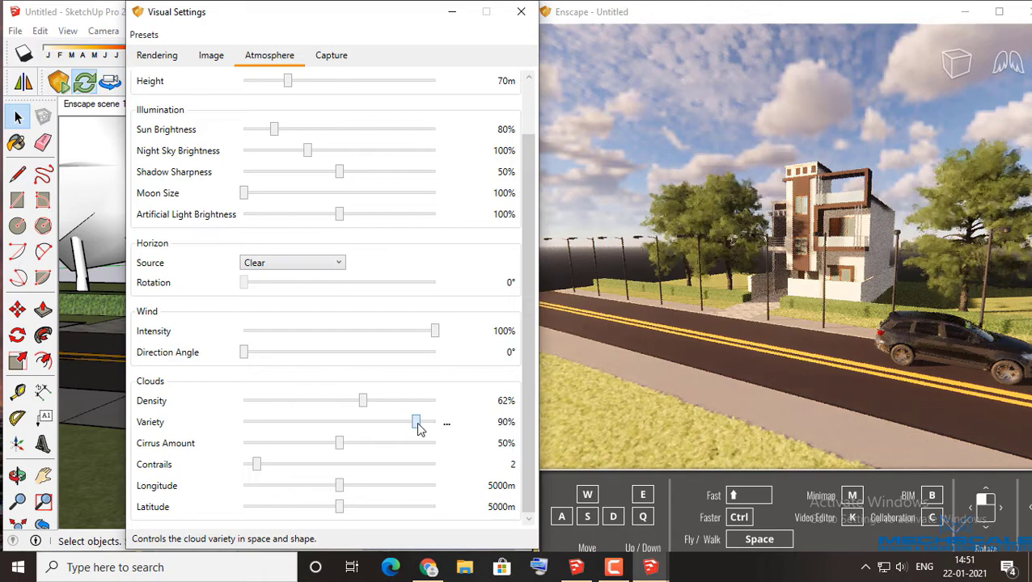
Step: Set cirrus to 81%, contrails to 16, cloud longitude 8889m and latitude 6071m
left_click(344, 443)
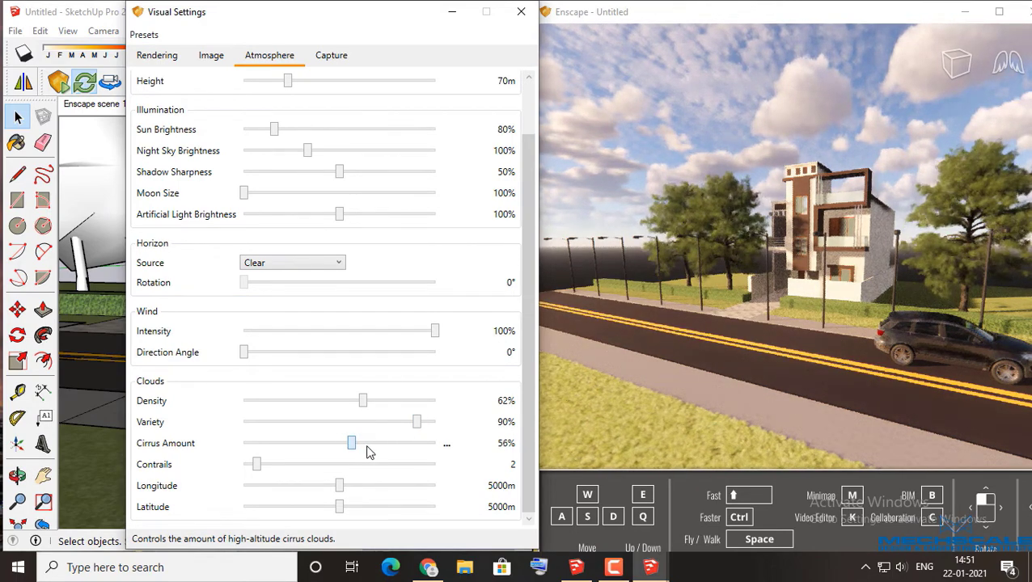
left_click_drag(366, 447, 400, 447)
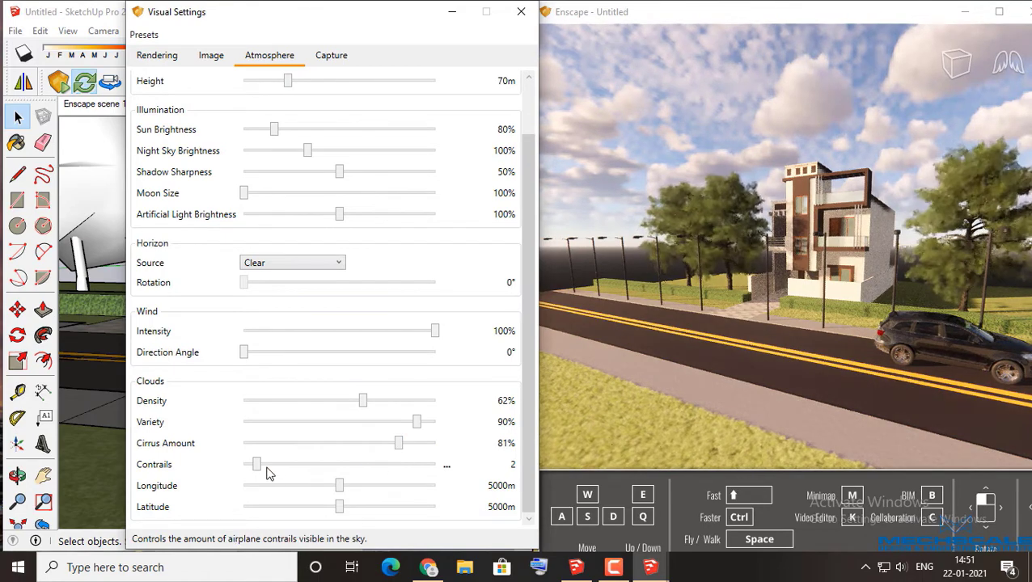
left_click_drag(285, 469, 335, 470)
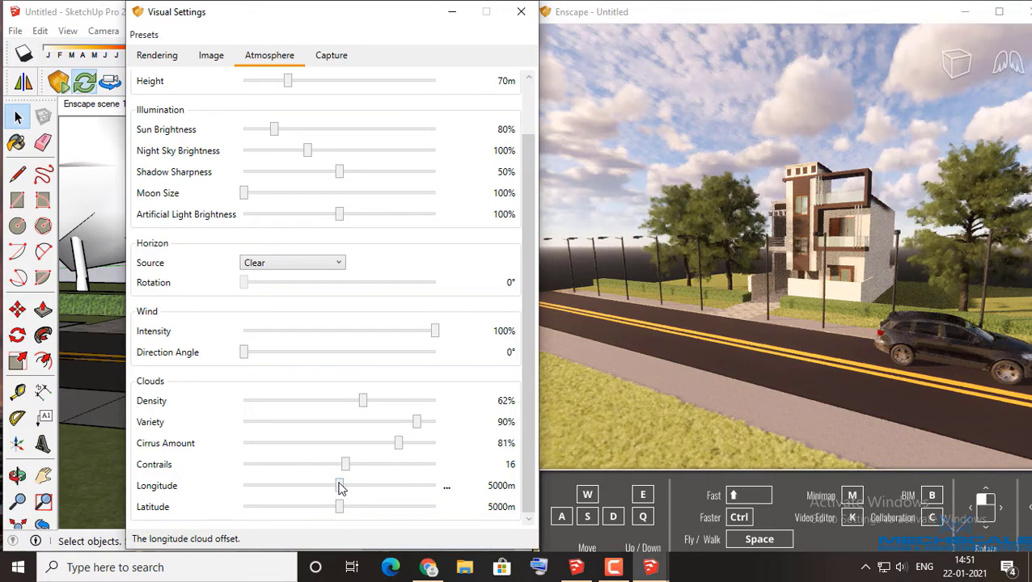
left_click_drag(350, 486, 389, 490)
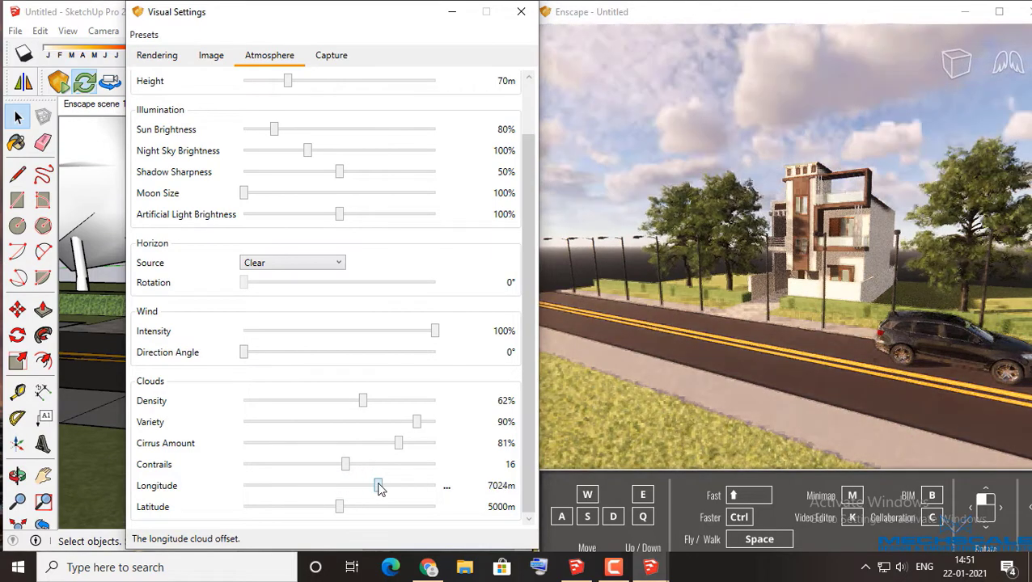
left_click_drag(389, 489, 414, 487)
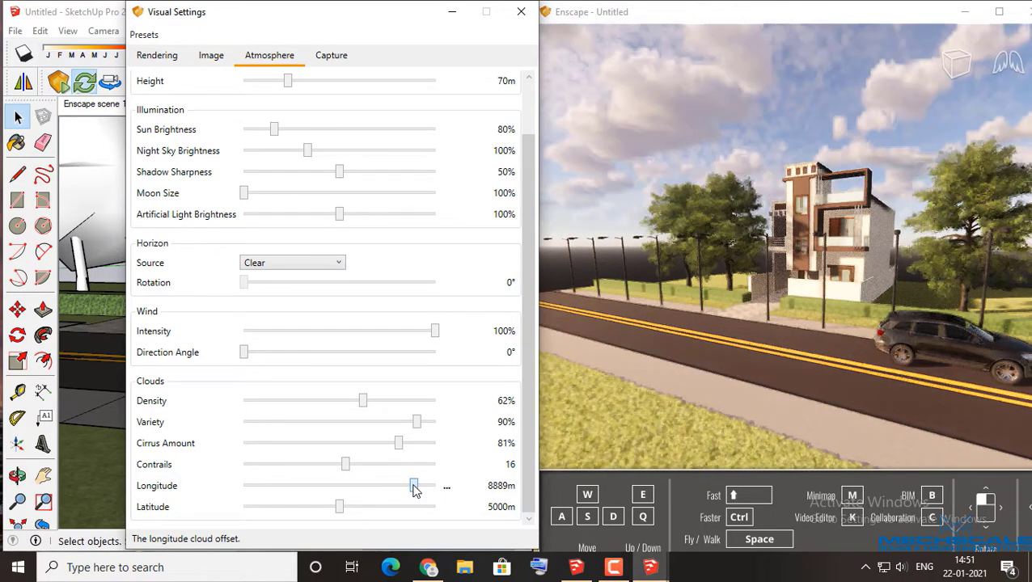
left_click(360, 508)
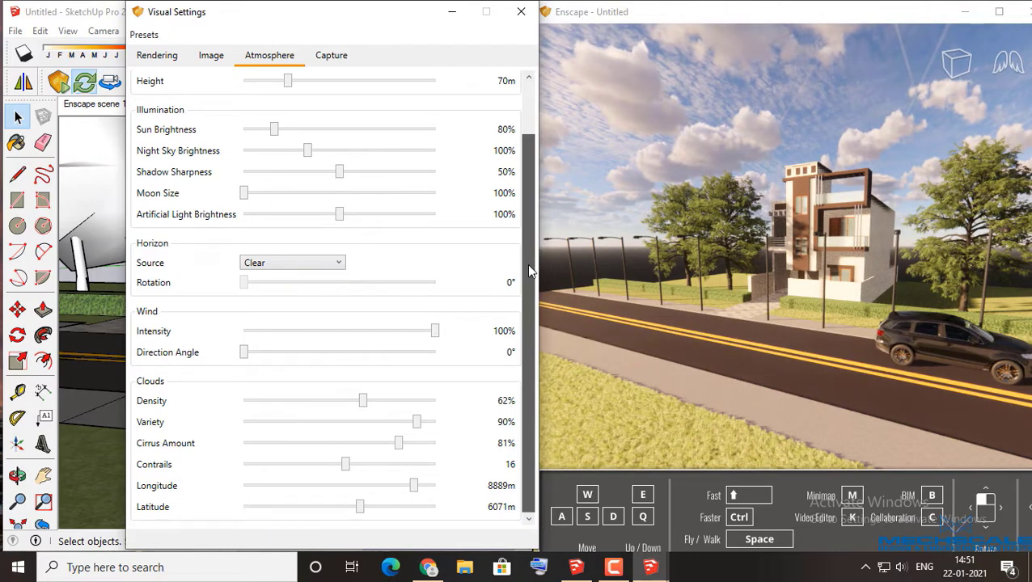
left_click_drag(538, 256, 554, 163)
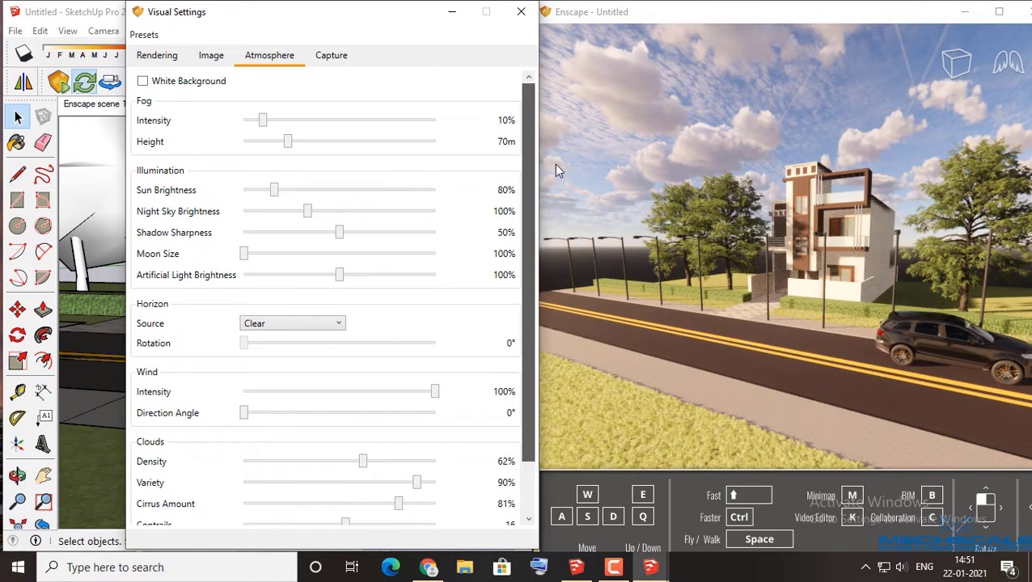
Step: Set capture resolution to Ultra HD (3840 x 2160) and enable Show Safe Frame
left_click(335, 62)
left_click(286, 88)
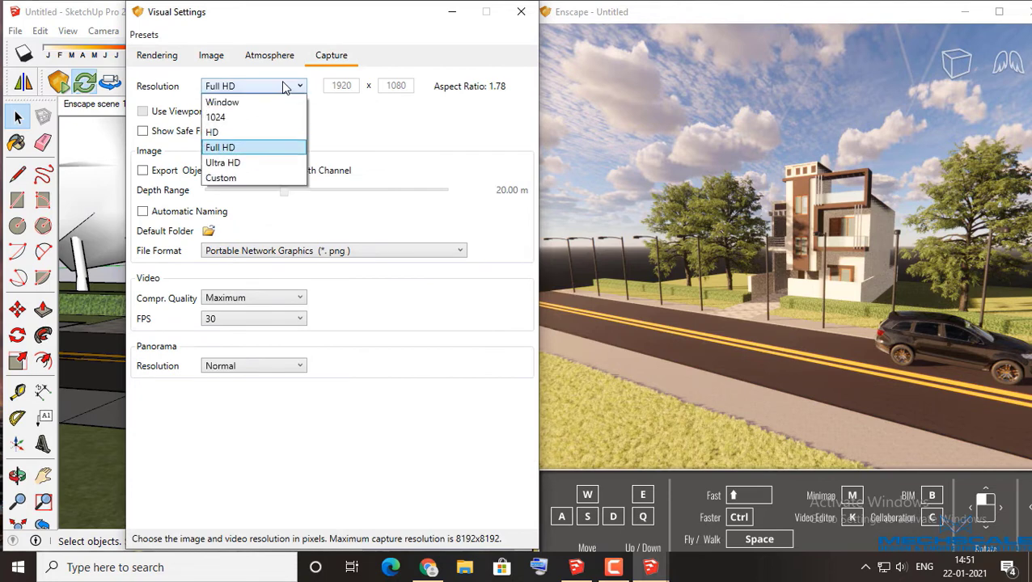
left_click(252, 162)
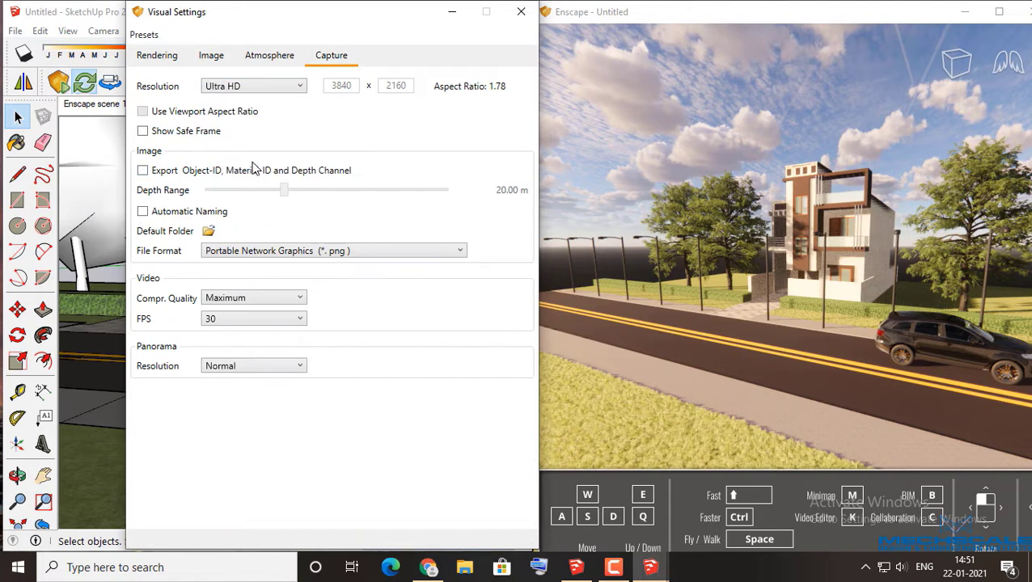
left_click(206, 136)
Step: Set Atmosphere contrails to 30 and cirrus amount to 0%, then close Visual Settings
left_click(269, 57)
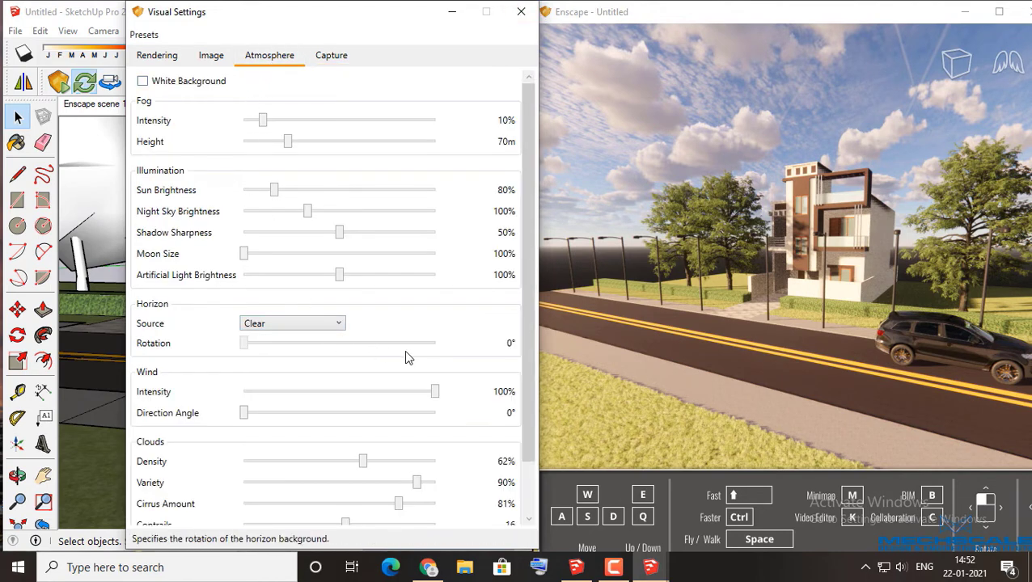
scroll(404, 351, "down", 3)
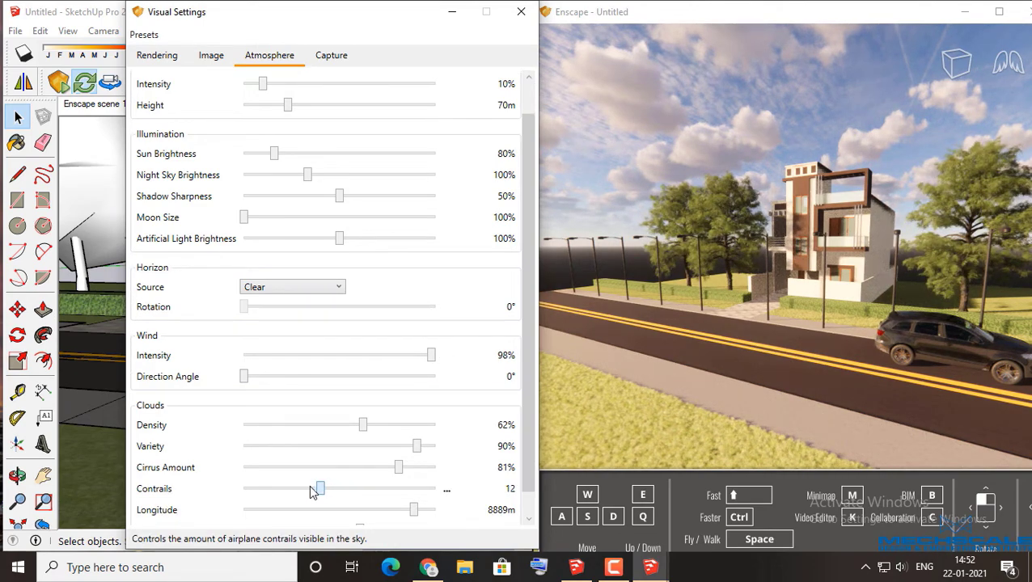
left_click_drag(314, 493, 218, 491)
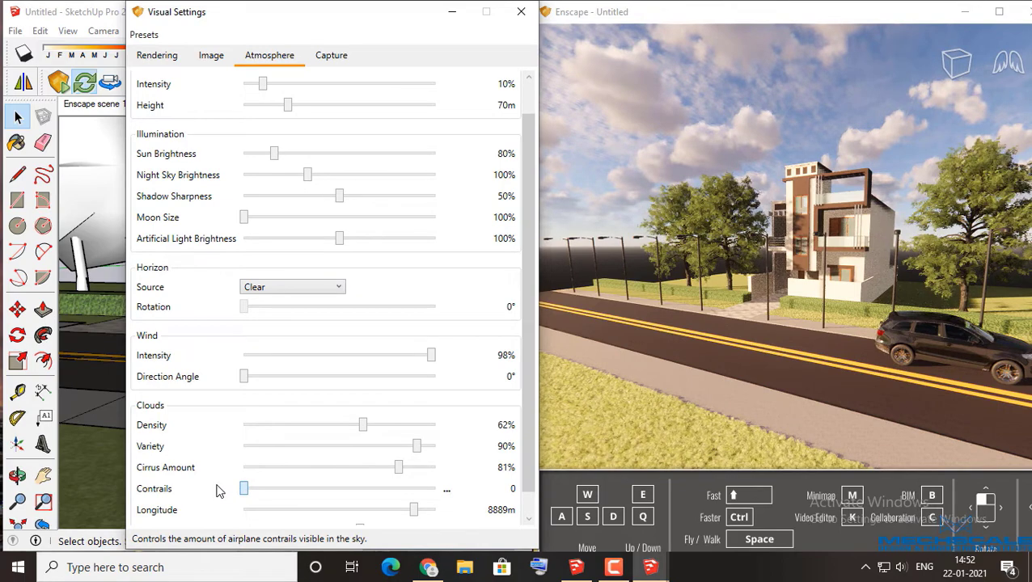
left_click_drag(323, 490, 458, 496)
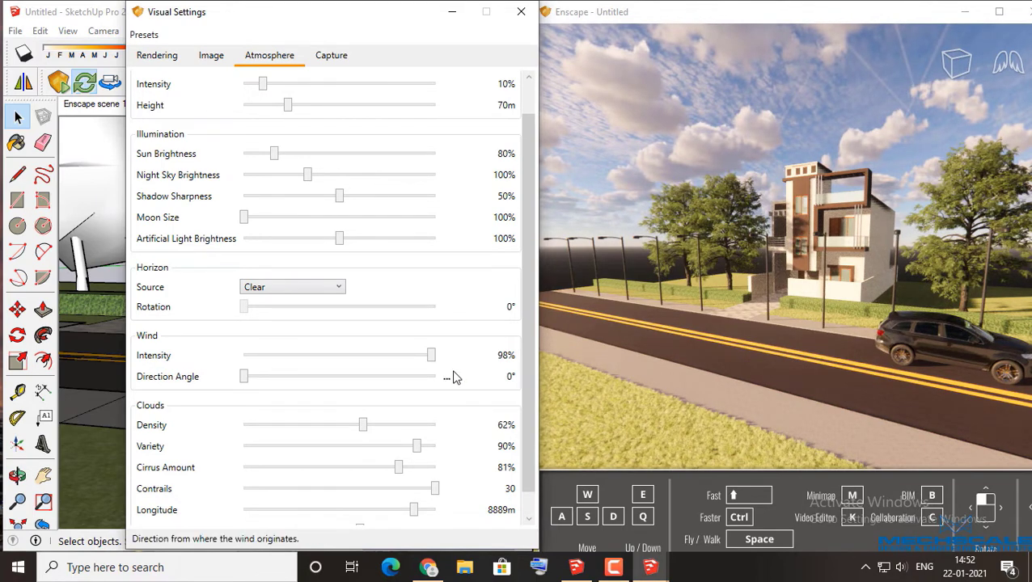
mouse_move(398, 469)
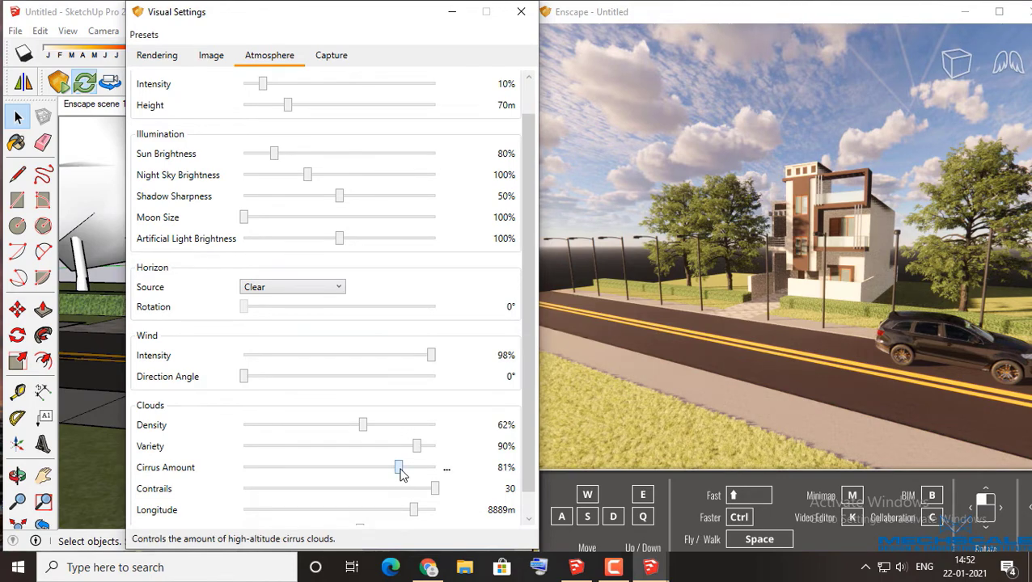
left_click_drag(402, 475, 477, 475)
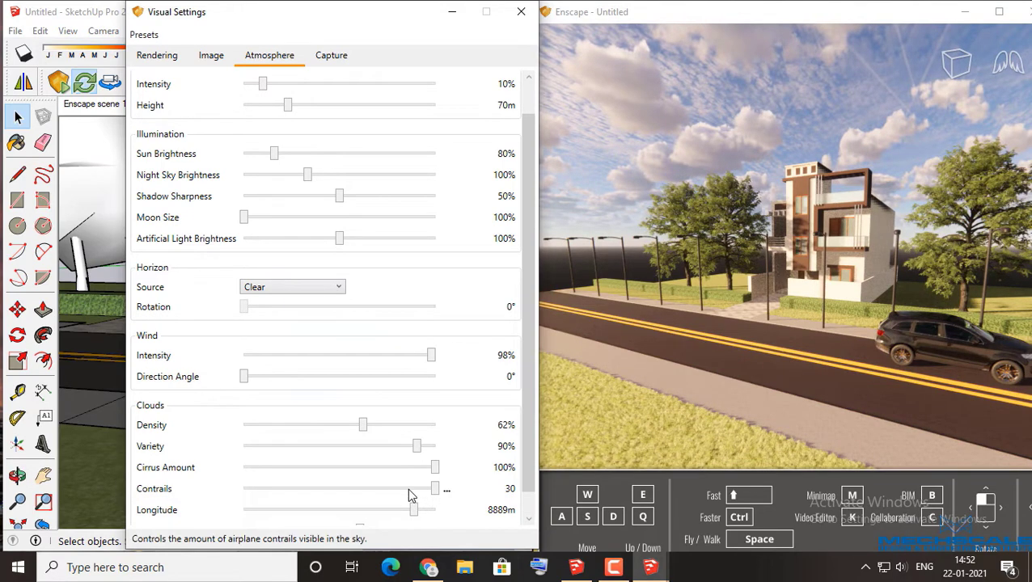
left_click_drag(430, 474, 185, 473)
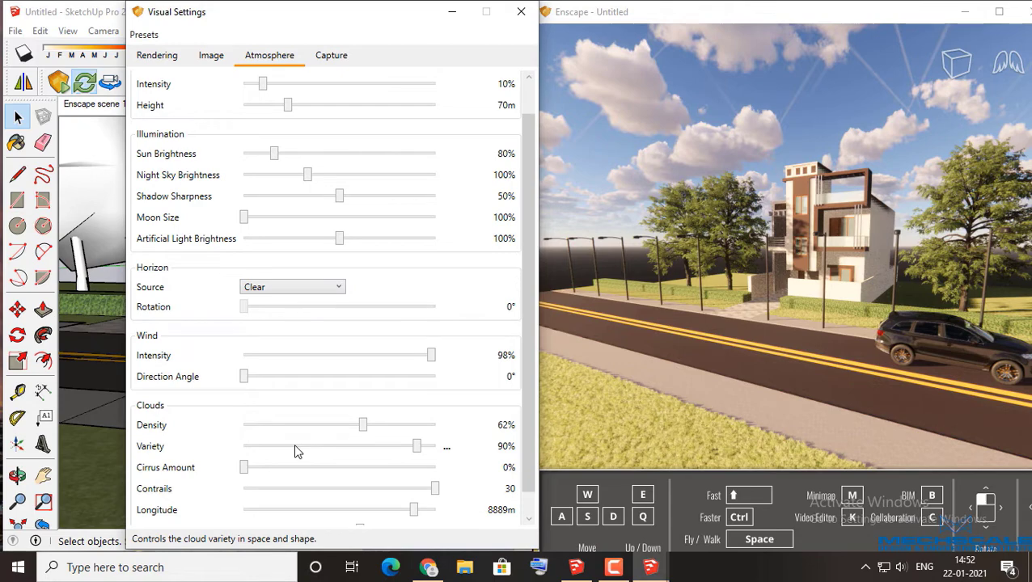
left_click(521, 12)
Step: Orbit around the street and zoom out to see the whole house
mouse_move(315, 403)
middle_mouse_down()
mouse_move(306, 409)
mouse_move(329, 414)
middle_mouse_up()
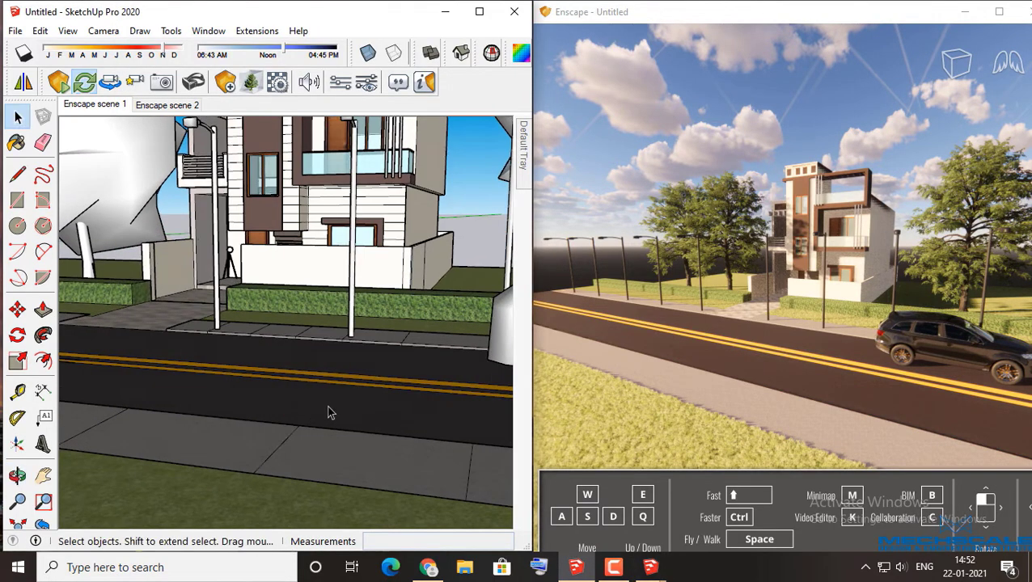
scroll(329, 414, "down", 3)
scroll(340, 414, "down", 3)
middle_click_drag(203, 334, 166, 348)
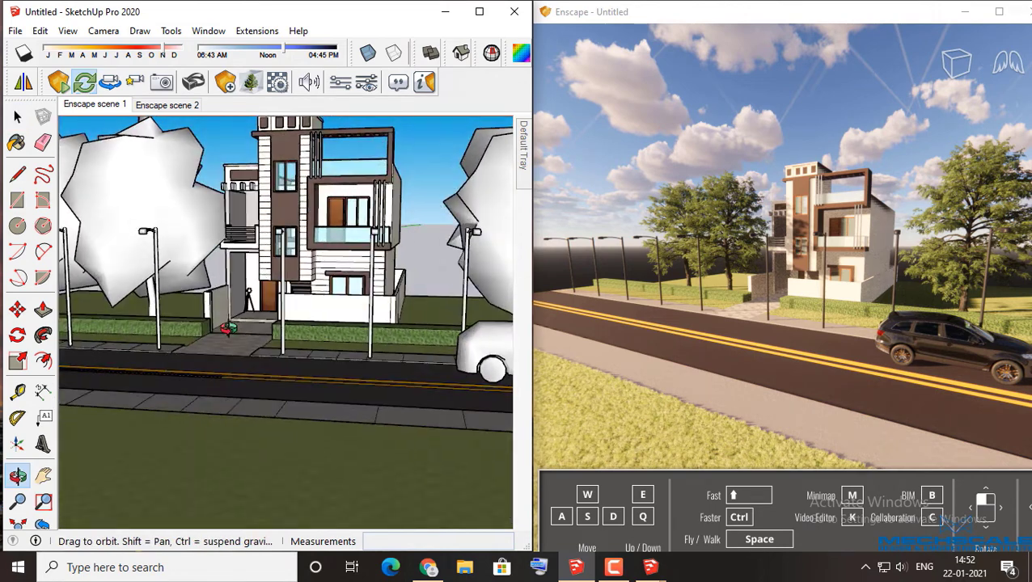
scroll(139, 234, "up", 3)
scroll(139, 234, "up", 3)
scroll(139, 234, "up", 2)
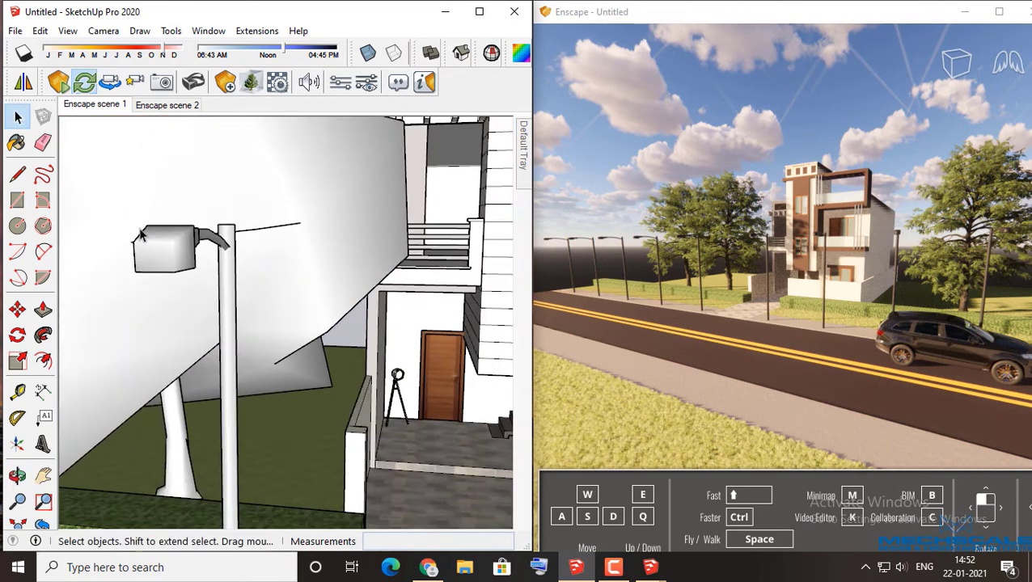
scroll(139, 234, "up", 2)
scroll(139, 235, "down", 2)
scroll(200, 284, "down", 1)
Step: Frame the streetlamp head close up and bring up the Enscape Objects panel
mouse_move(200, 283)
middle_mouse_down()
mouse_move(253, 318)
mouse_move(324, 290)
mouse_move(296, 322)
mouse_move(308, 320)
middle_mouse_up()
scroll(340, 283, "down", 2)
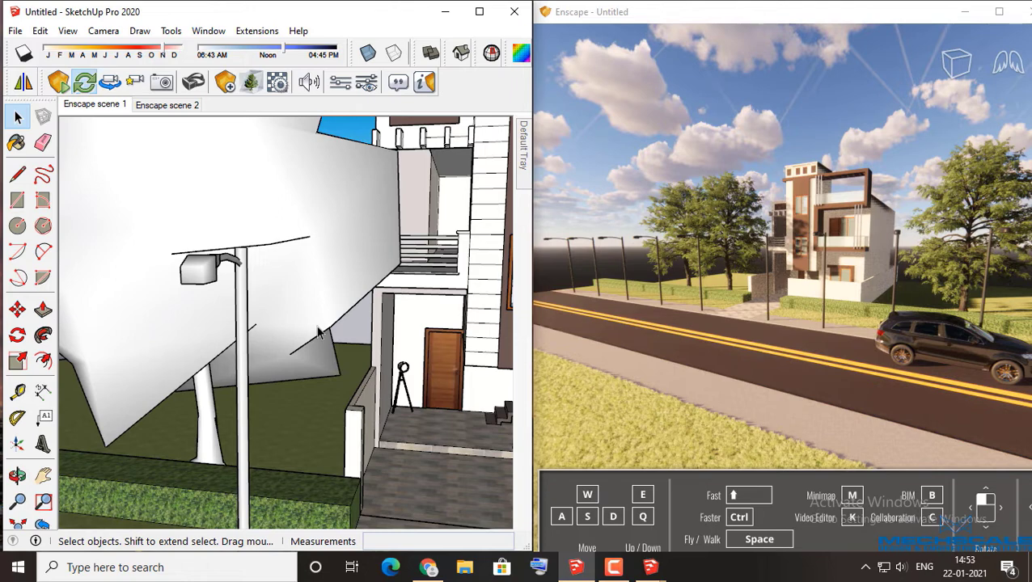
middle_click_drag(376, 316, 230, 217)
scroll(227, 218, "up", 3)
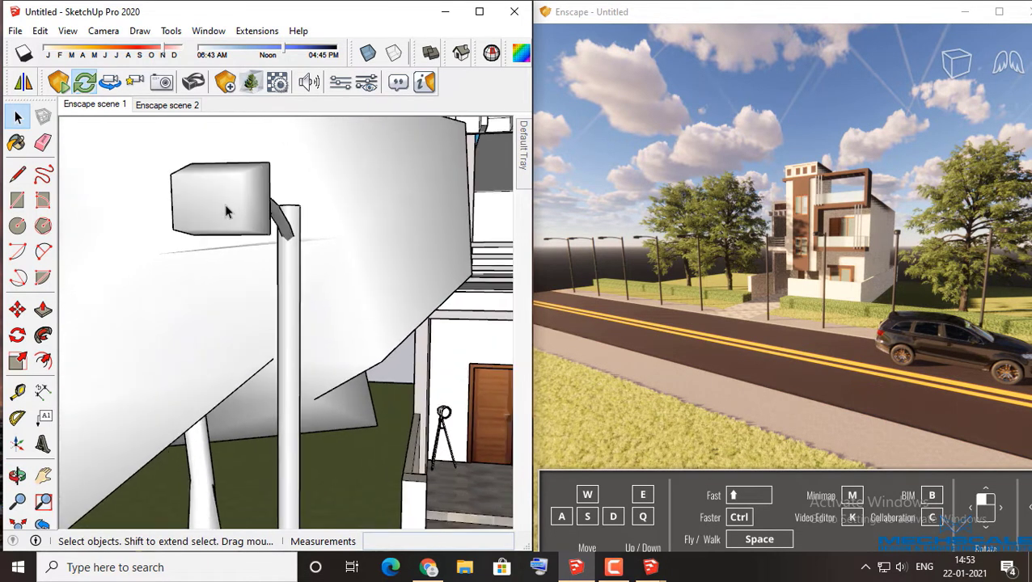
left_click(226, 82)
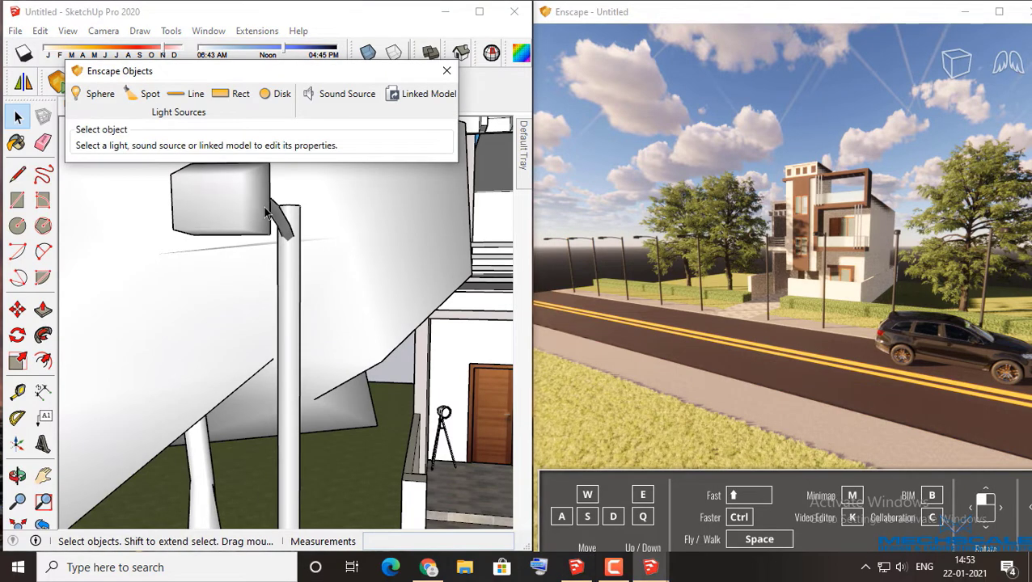
Step: Select the streetlamp component and orbit in around its lamp head
left_click(206, 212)
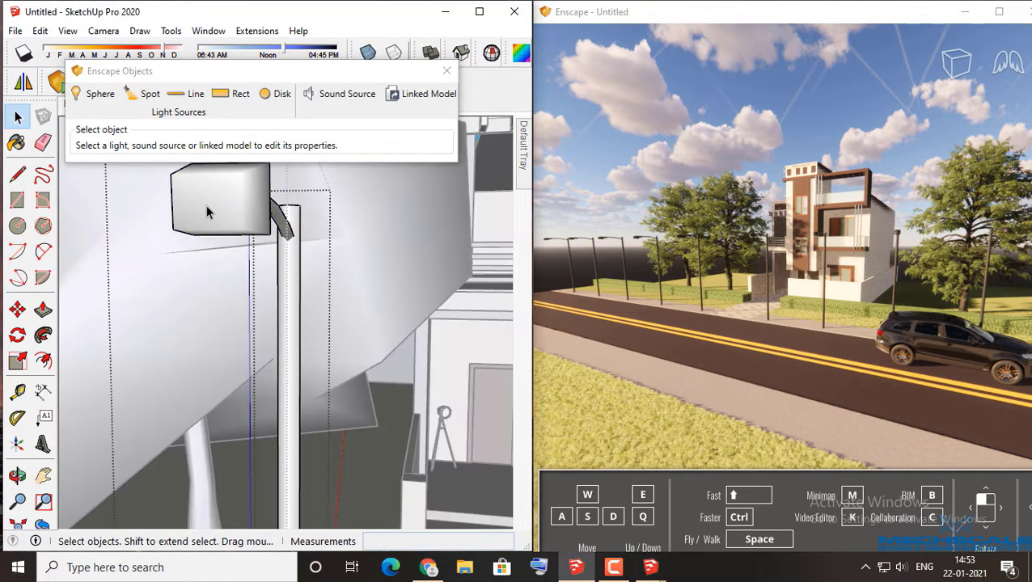
middle_click_drag(207, 212, 203, 225)
mouse_move(263, 79)
left_mouse_down()
mouse_move(429, 48)
mouse_move(509, 47)
left_mouse_up()
middle_click_drag(307, 307, 317, 296)
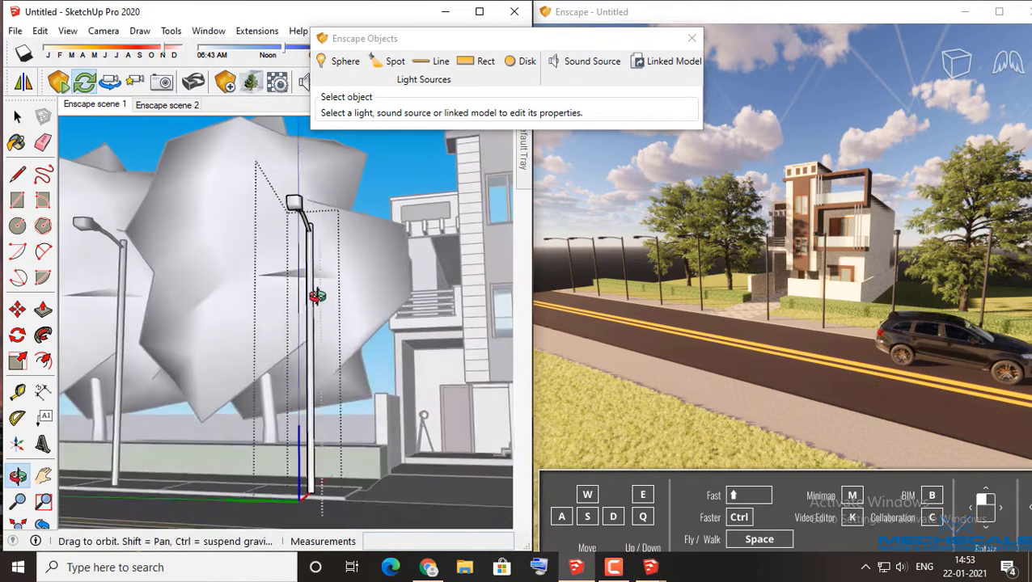
scroll(291, 204, "up", 2)
scroll(289, 202, "up", 2)
scroll(288, 200, "up", 2)
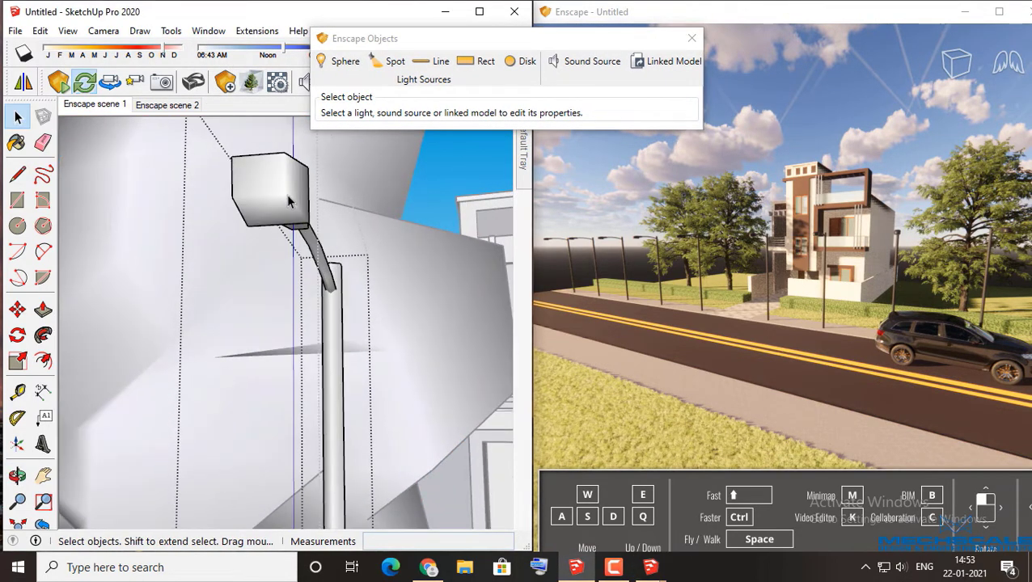
Step: Place a spot light under the lamp head pointing straight down
left_click(390, 62)
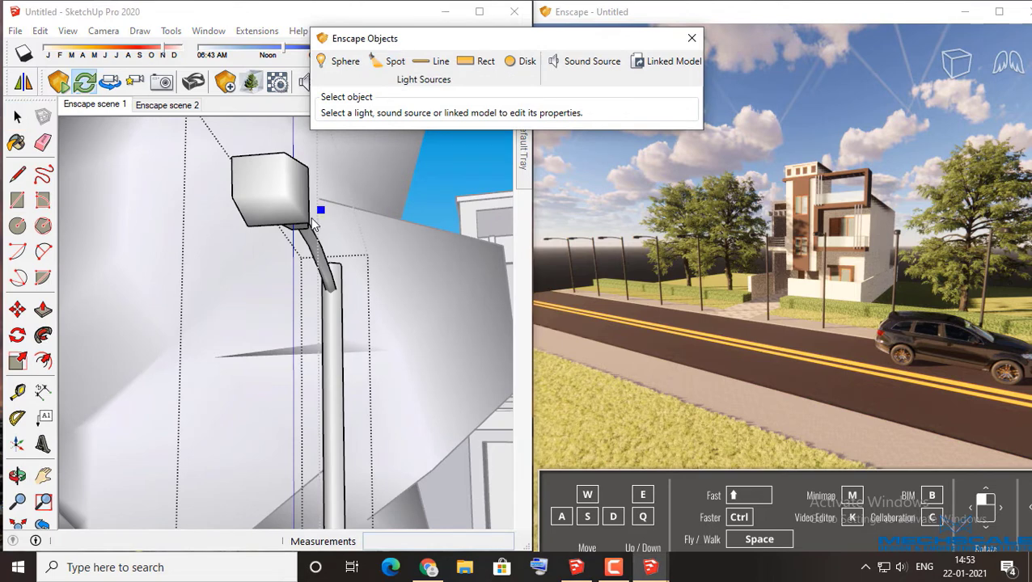
left_click(267, 214)
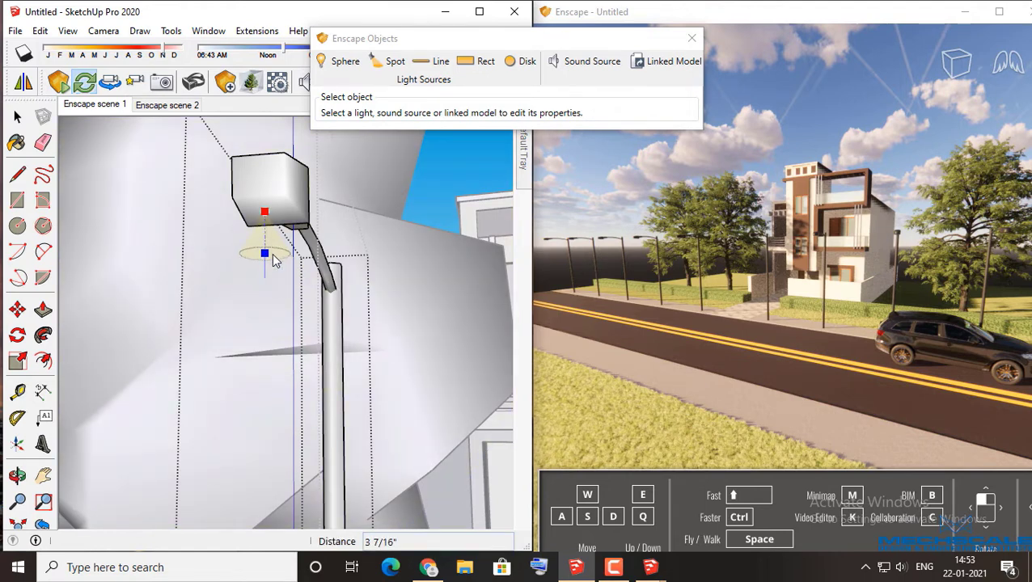
left_click(268, 277)
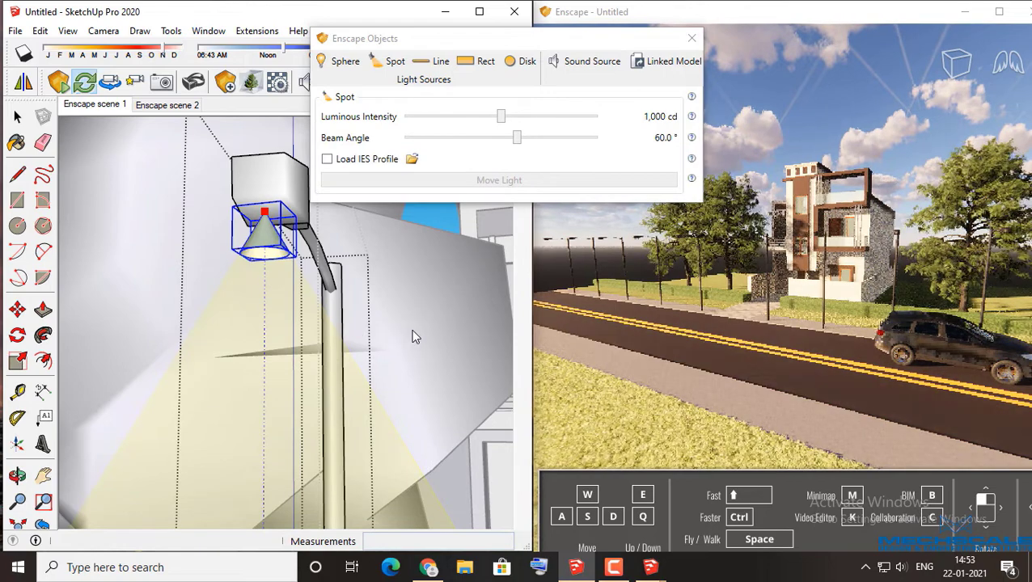
mouse_move(453, 325)
middle_mouse_down()
mouse_move(419, 335)
mouse_move(403, 316)
middle_mouse_up()
scroll(403, 316, "down", 3)
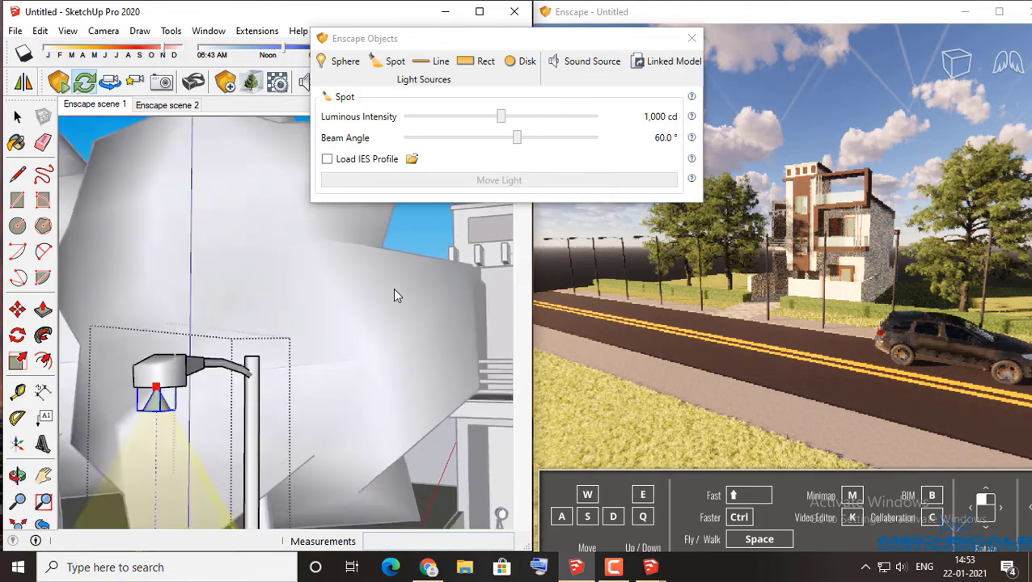
scroll(392, 288, "down", 2)
scroll(392, 298, "down", 2)
scroll(392, 298, "down", 2)
scroll(392, 298, "down", 1)
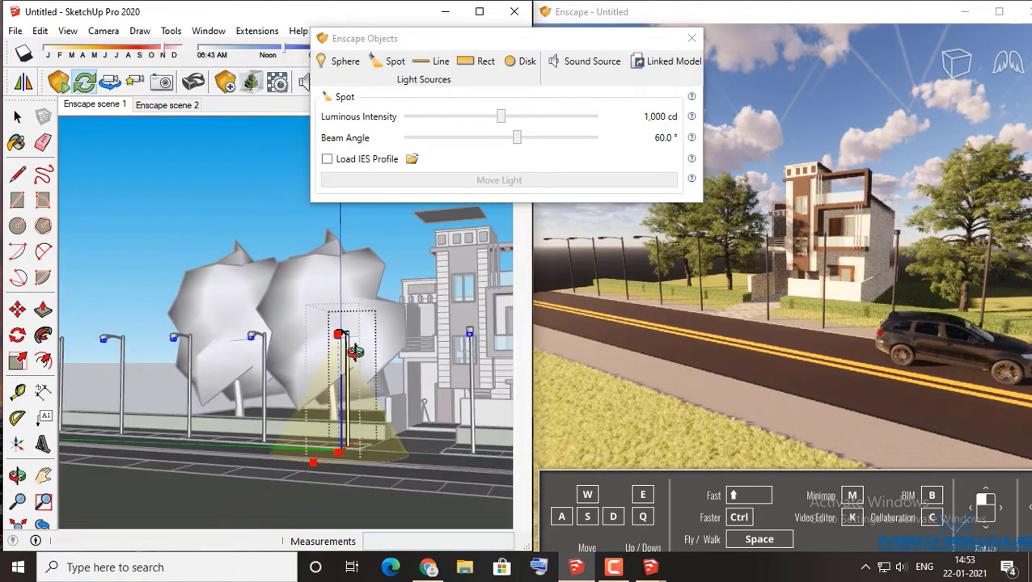
middle_click_drag(355, 354, 345, 357)
scroll(366, 331, "up", 3)
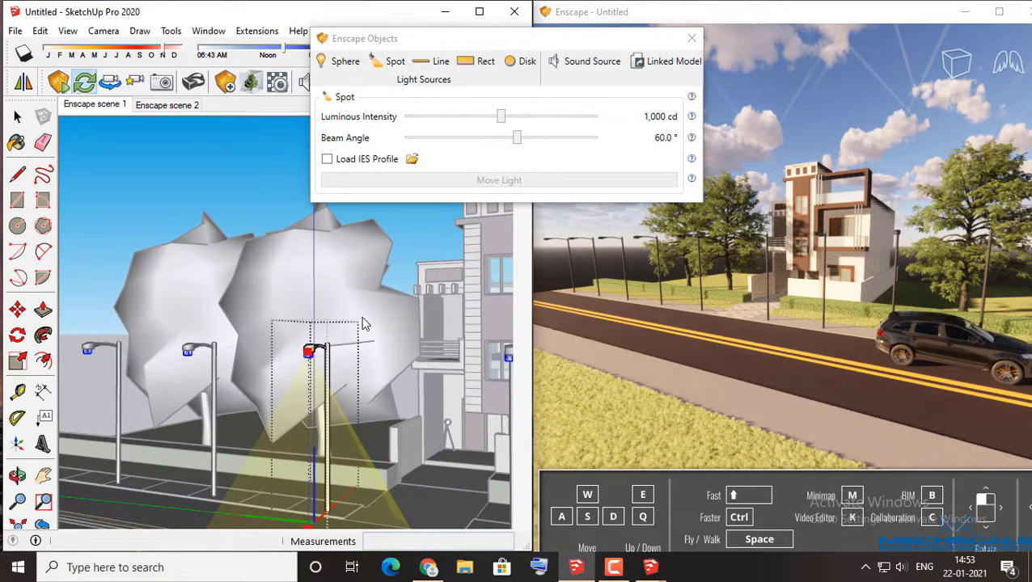
Step: Give the spot light a 67.1° beam angle and 1,000,000 cd intensity, then load an IES profile
mouse_move(522, 144)
left_mouse_down()
mouse_move(582, 142)
mouse_move(537, 139)
left_mouse_up()
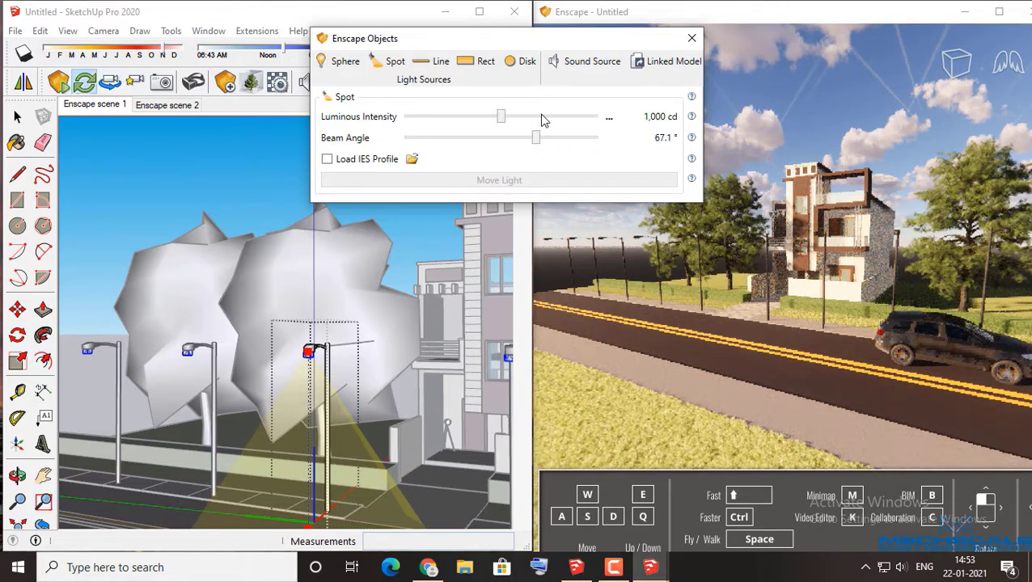
left_click_drag(524, 122, 606, 121)
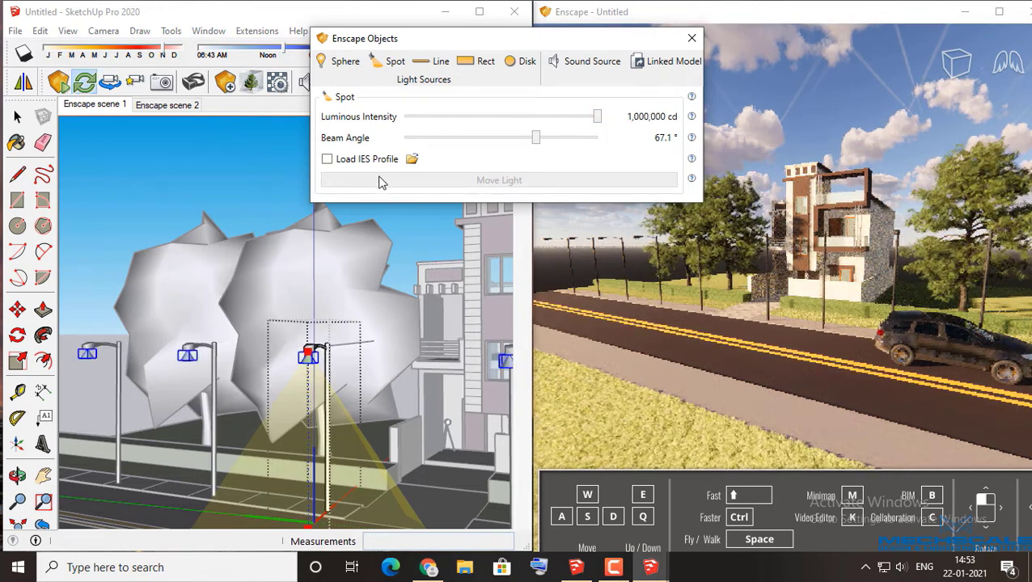
left_click(352, 162)
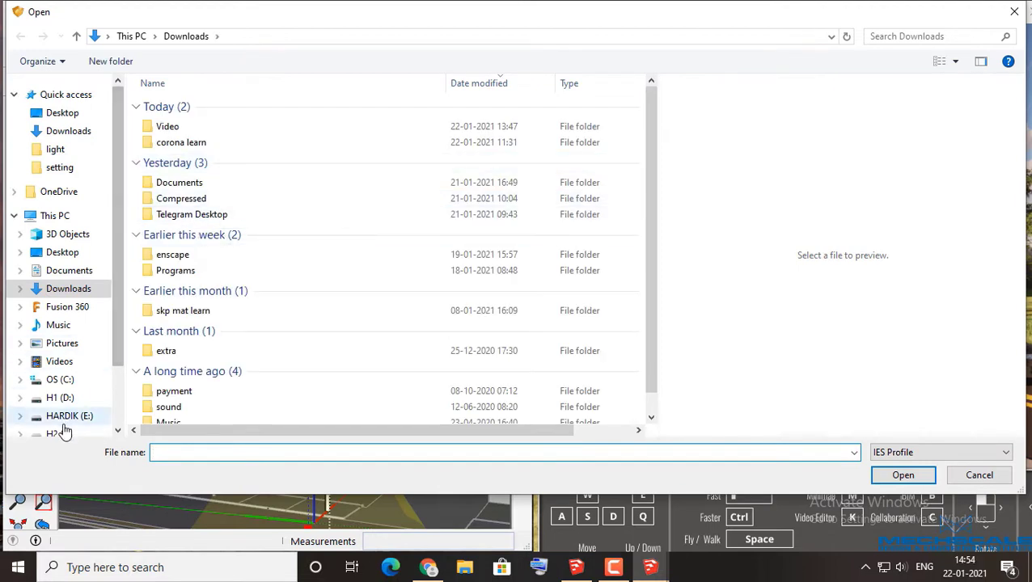
Step: Browse F:\Civil\3Ds MAX\folder\ies-lights\NICE_IES\ies and load 18.ies onto the spot light
scroll(65, 421, "down", 2)
left_click(61, 367)
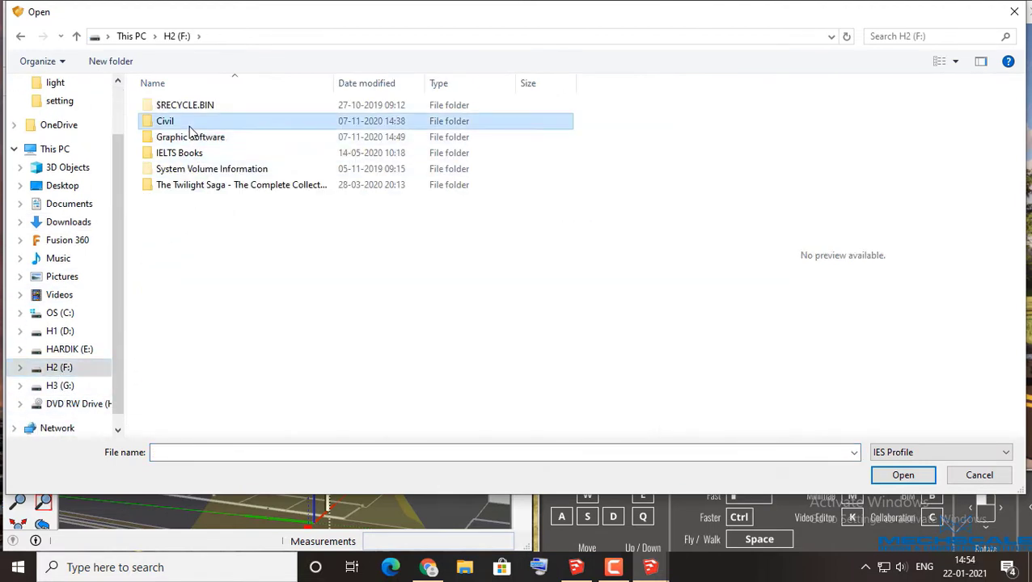
double_click(194, 121)
double_click(185, 111)
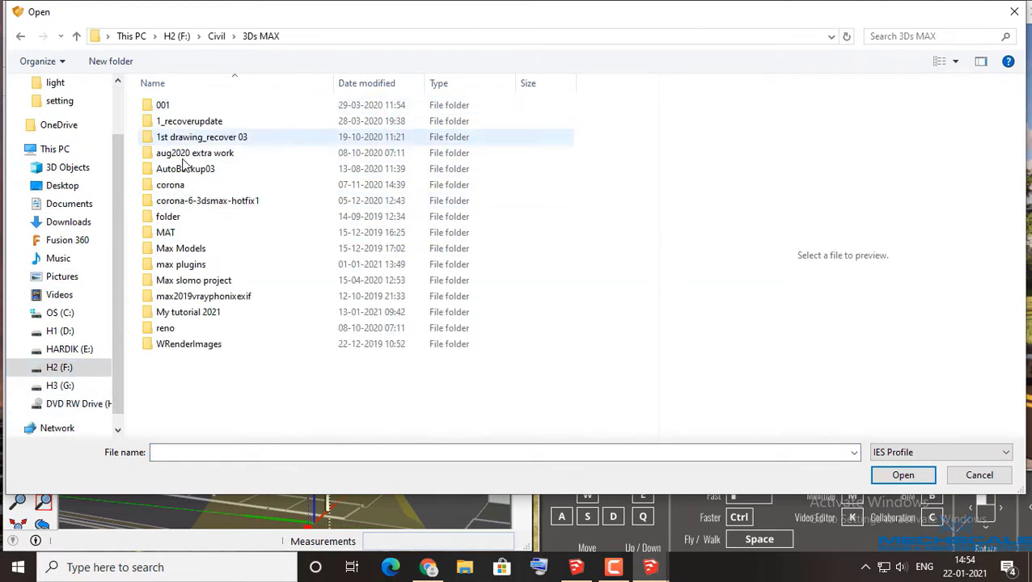
double_click(184, 218)
left_click(186, 112)
double_click(186, 112)
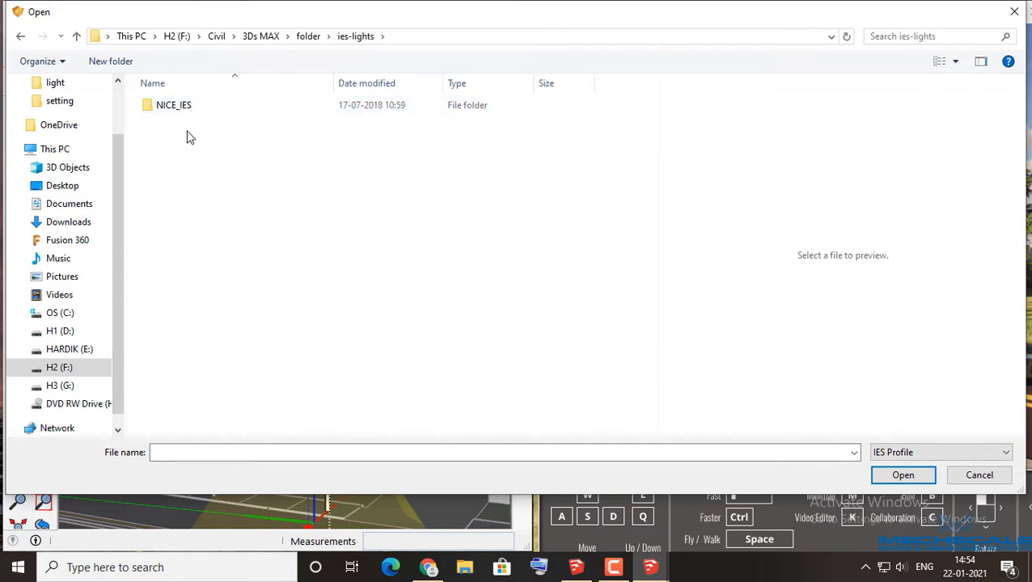
double_click(186, 109)
double_click(188, 136)
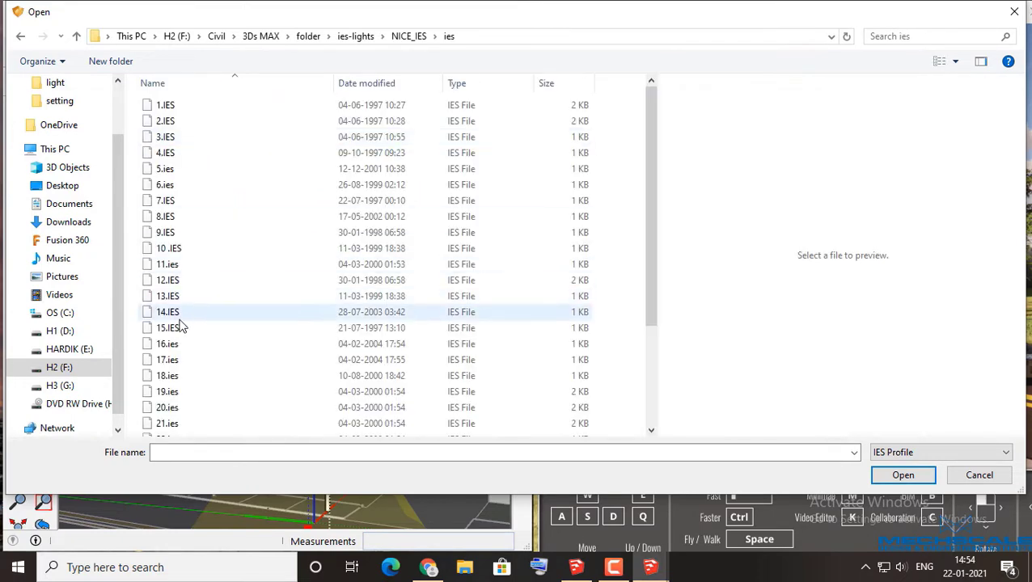
double_click(169, 376)
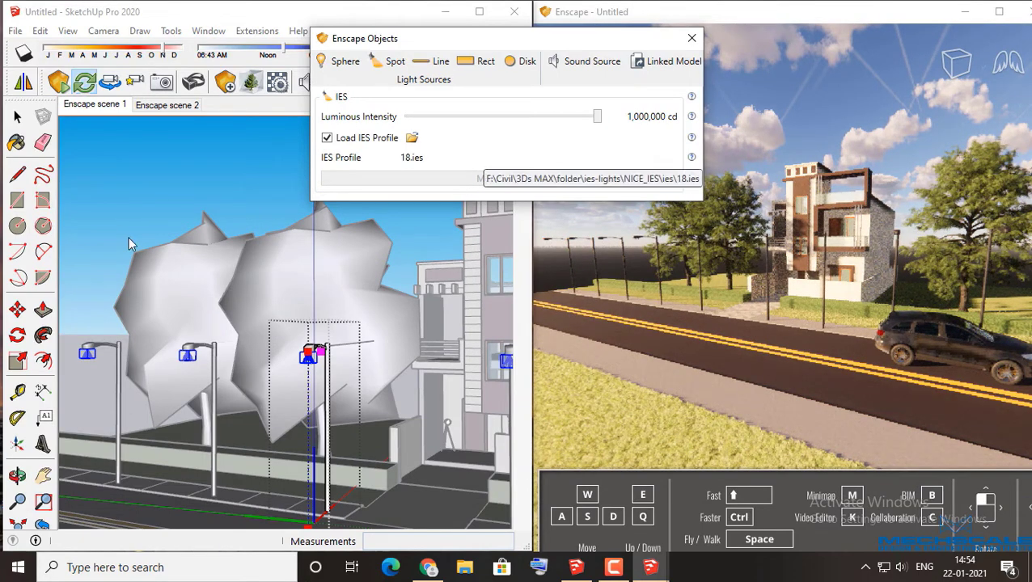
Step: Close the Enscape Objects panel, exit the lamp component, and switch Enscape to night with I
left_click(691, 38)
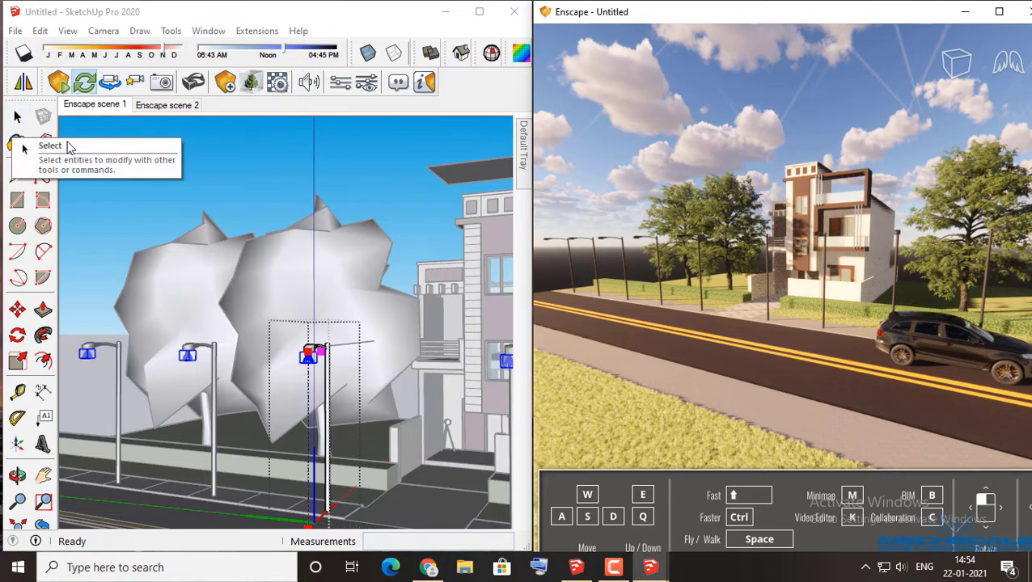
left_click(183, 191)
right_click(181, 183)
left_click(194, 192)
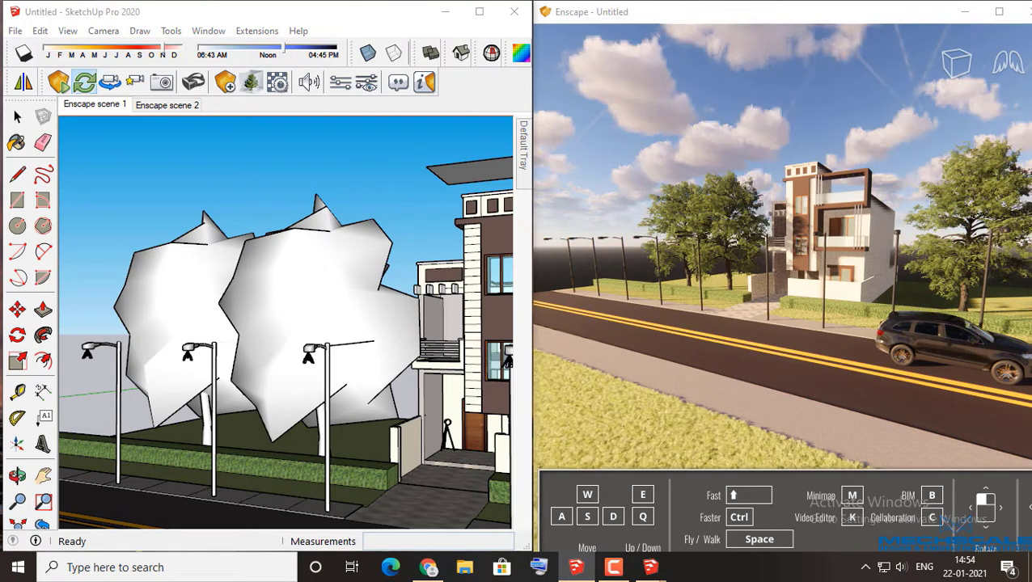
key("i")
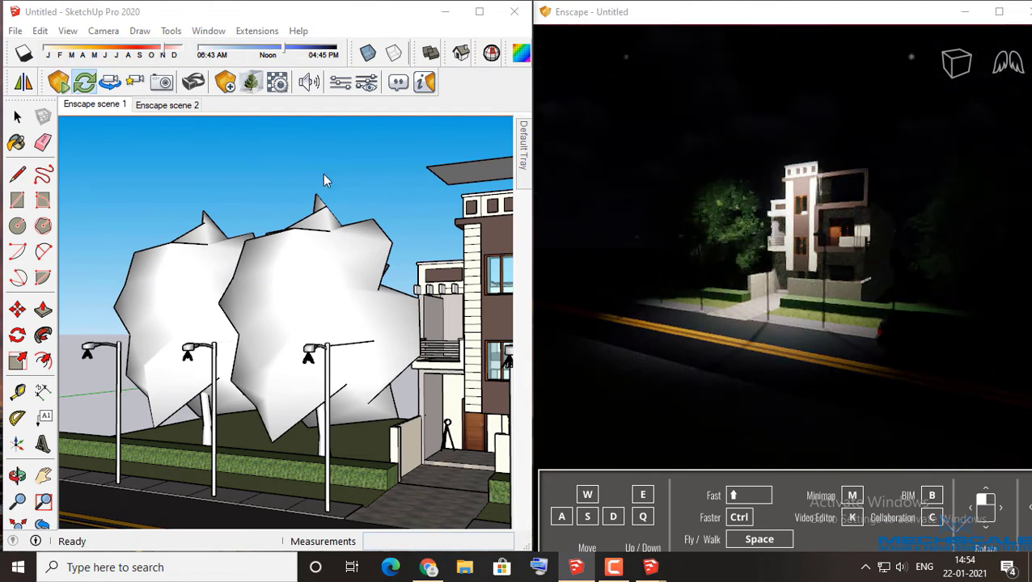
Step: Turn off auto exposure and raise the exposure from 50% to 71%
left_click(340, 82)
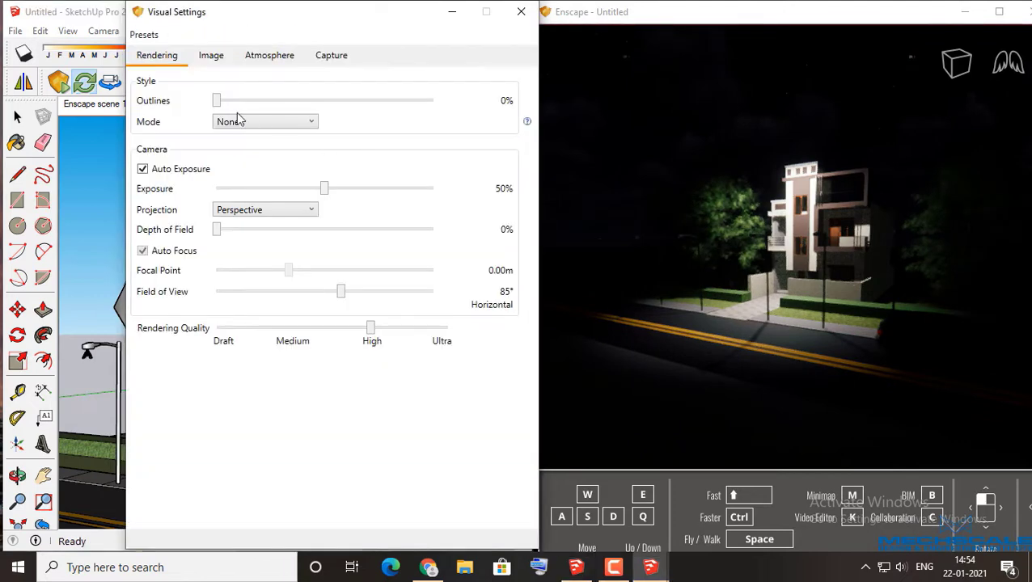
left_click(171, 169)
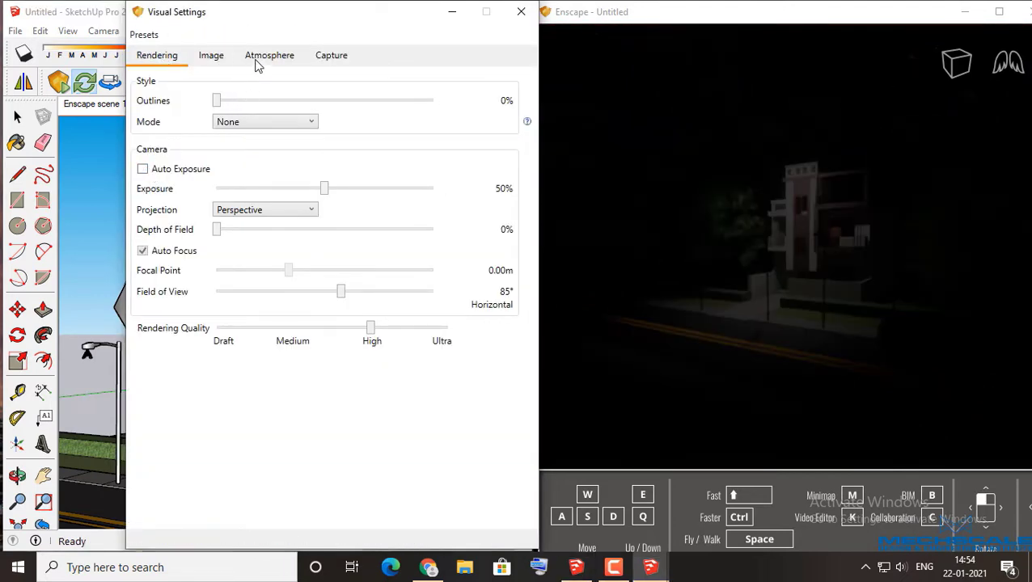
left_click(257, 58)
left_click(165, 54)
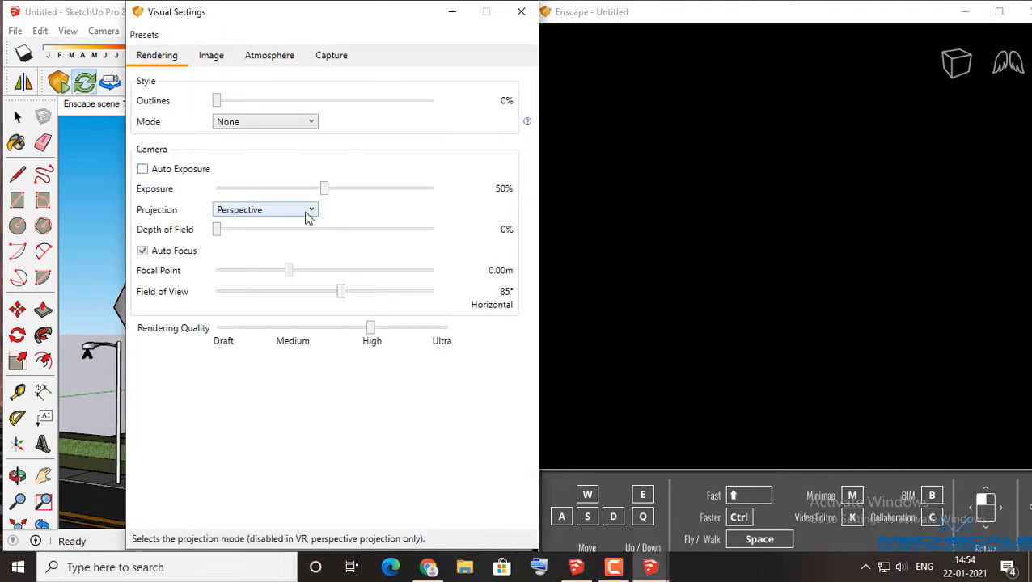
left_click_drag(324, 187, 438, 196)
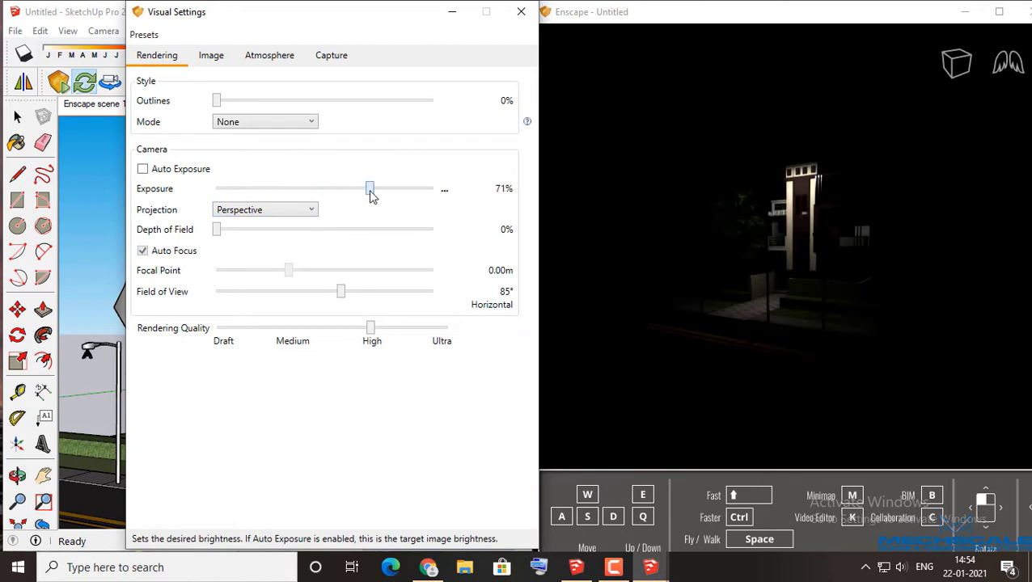
Step: Set artificial light brightness to 156%, reset exposure to 50% with auto exposure on
left_click(274, 58)
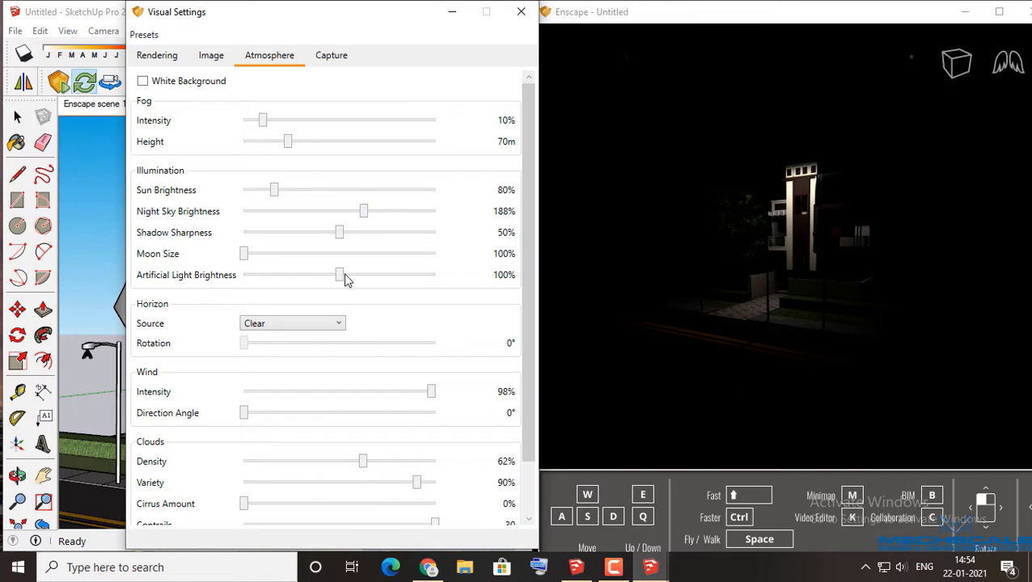
mouse_move(340, 275)
left_mouse_down()
mouse_move(449, 277)
mouse_move(356, 276)
mouse_move(394, 278)
left_mouse_up()
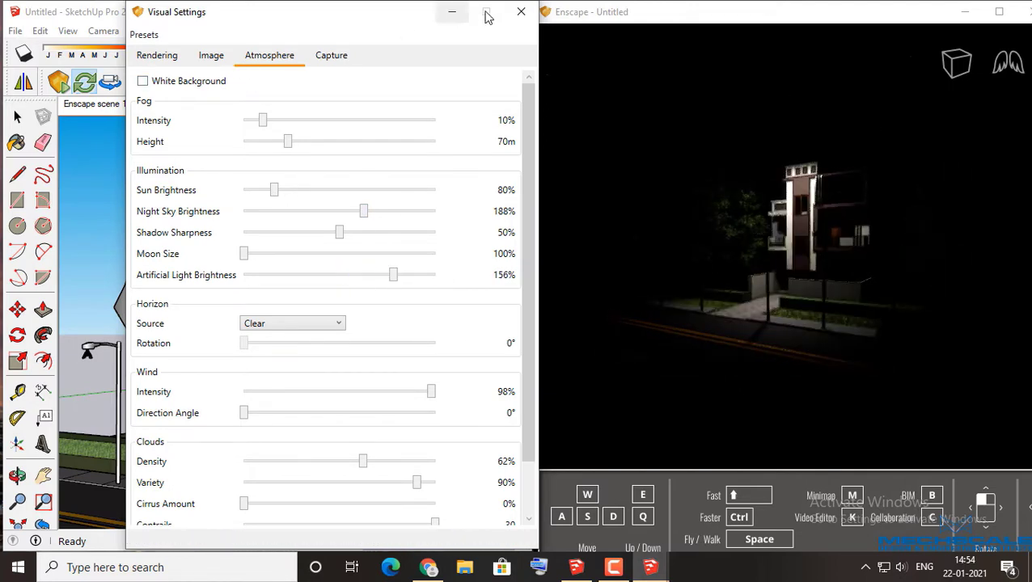
left_click(162, 55)
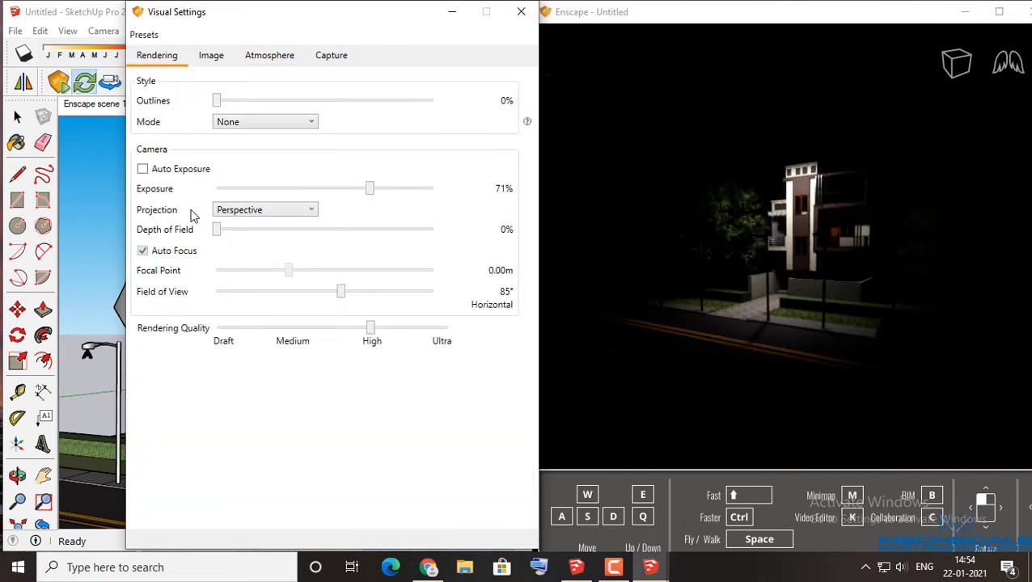
left_click(443, 191)
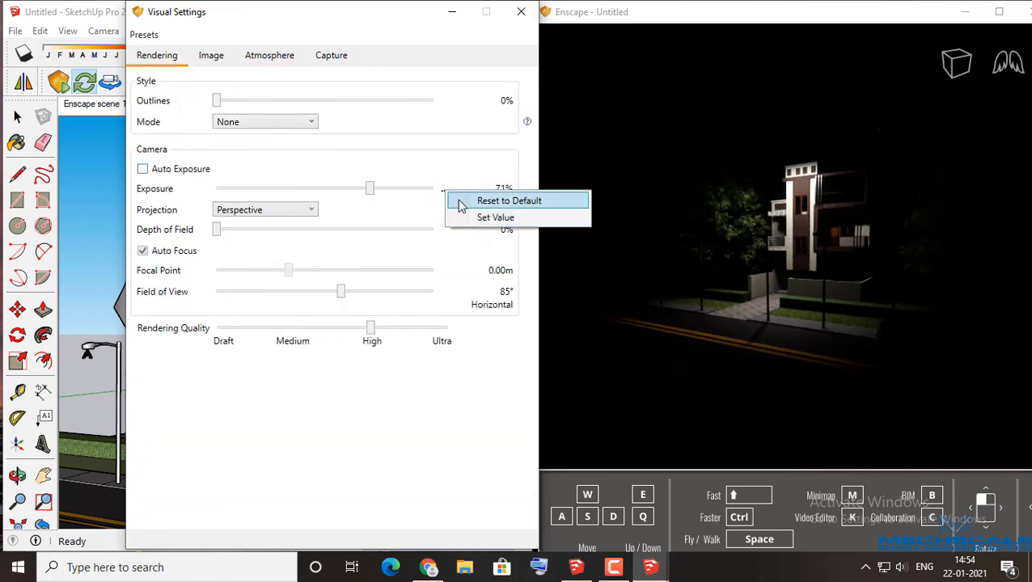
left_click(461, 202)
left_click(143, 169)
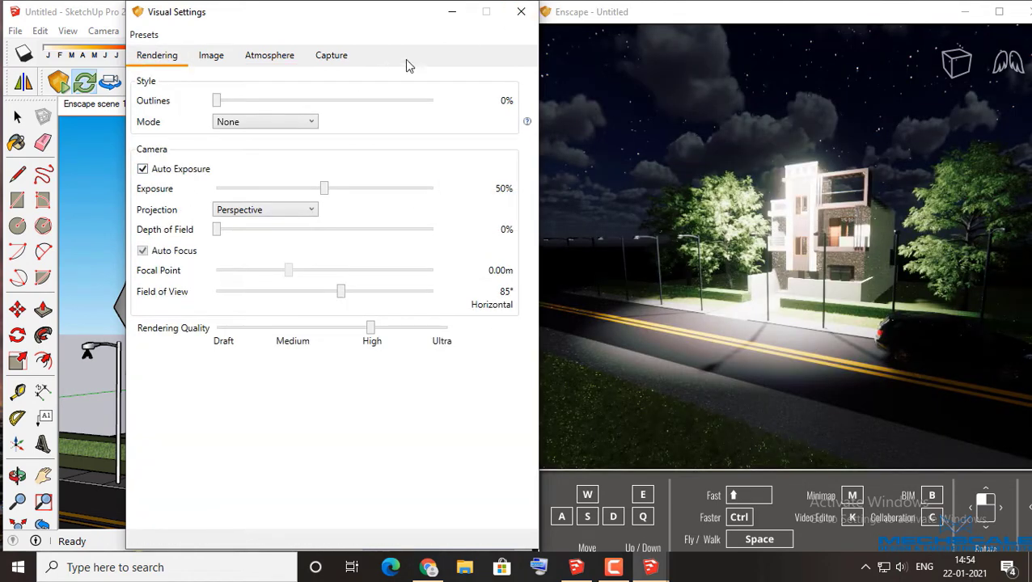
left_click(521, 11)
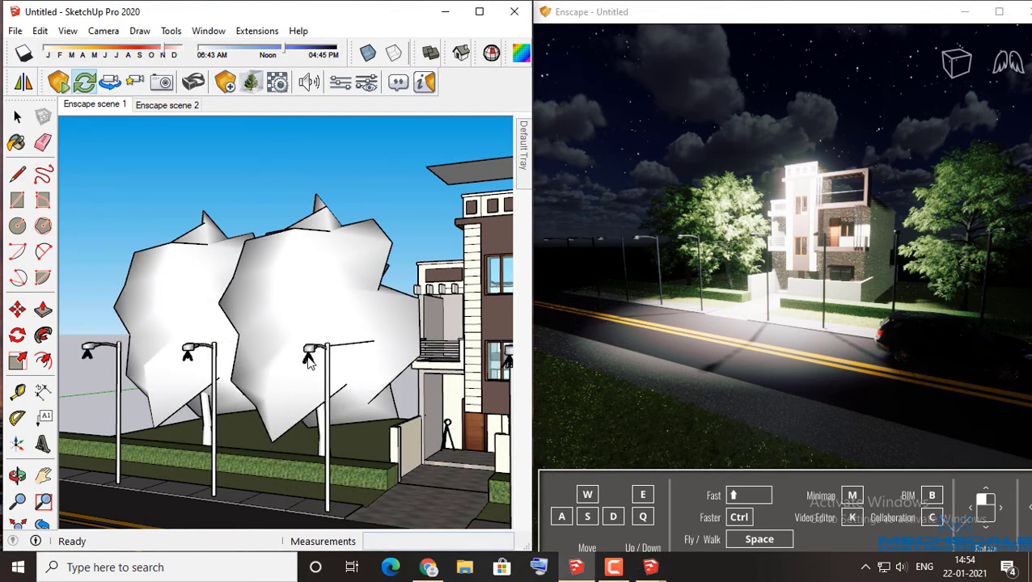
Step: Edit the street-lamp component, remove its IES profile, and widen the spot beam from 60° to 90°
left_click(17, 117)
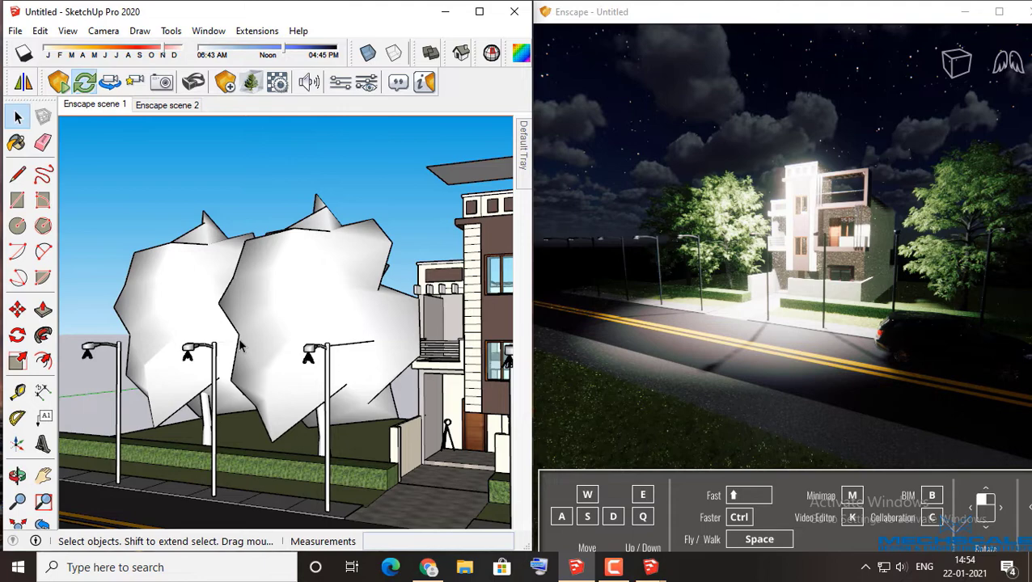
double_click(308, 363)
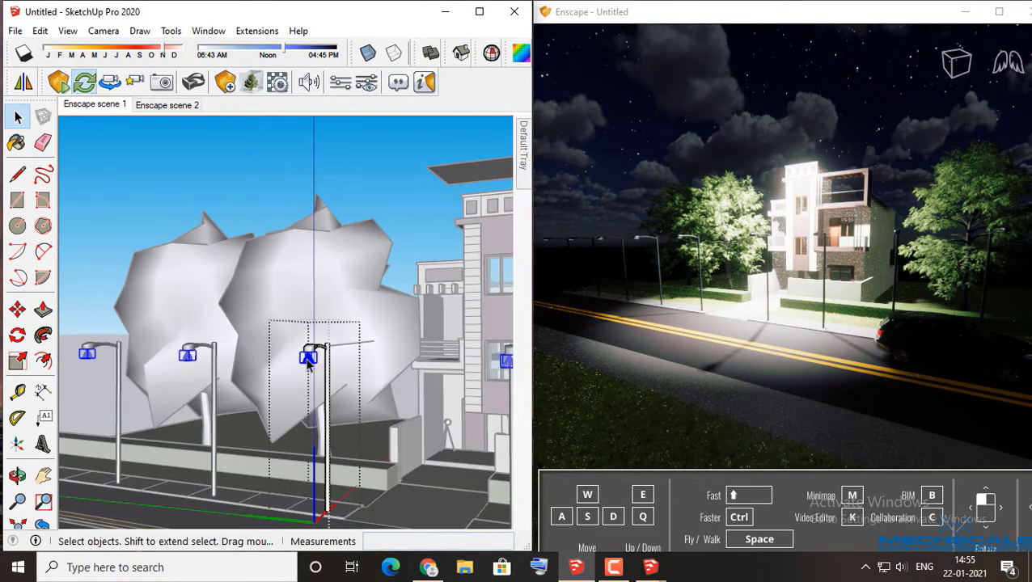
key("m")
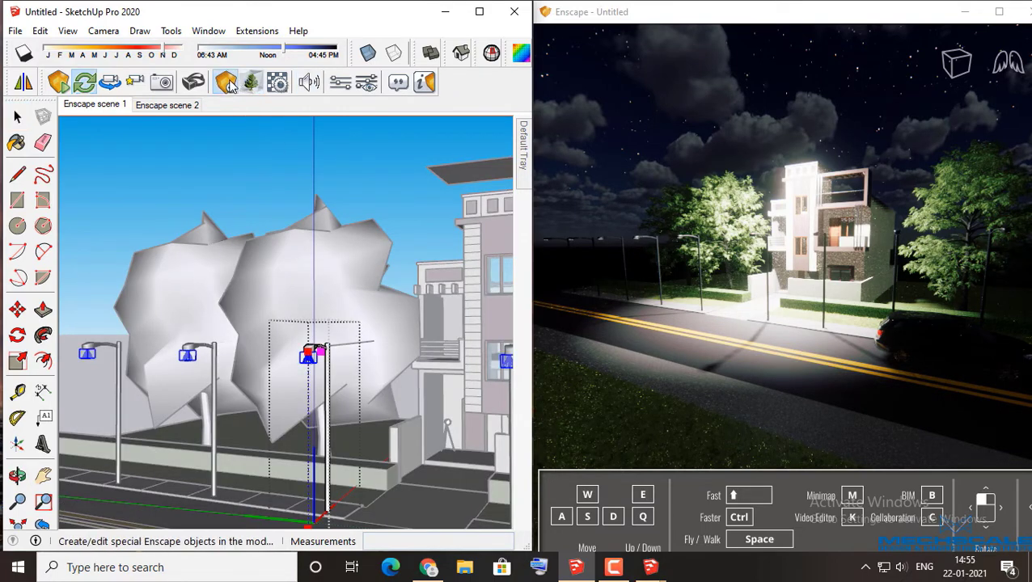
left_click(226, 82)
left_click(121, 210)
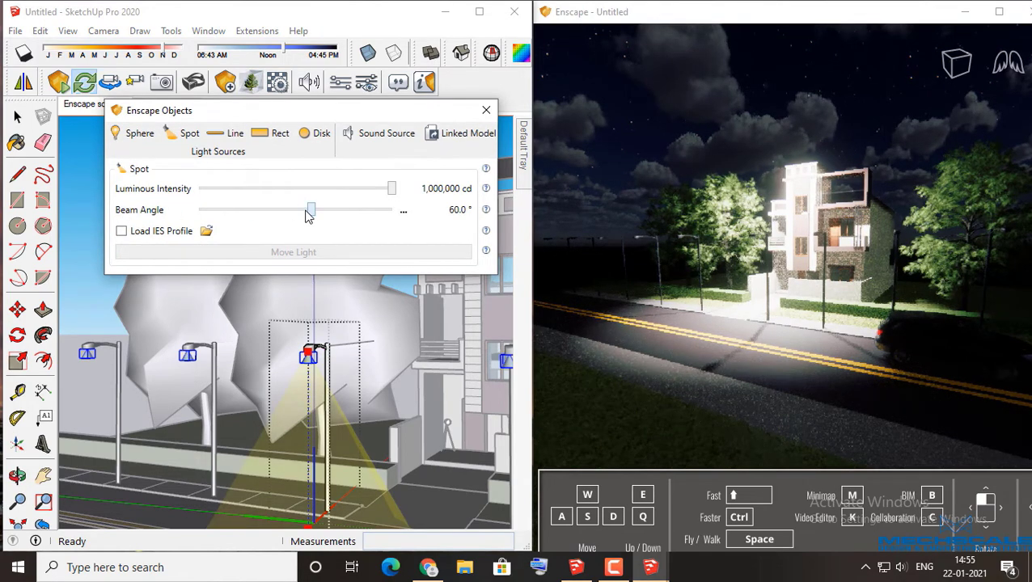
left_click_drag(312, 210, 408, 225)
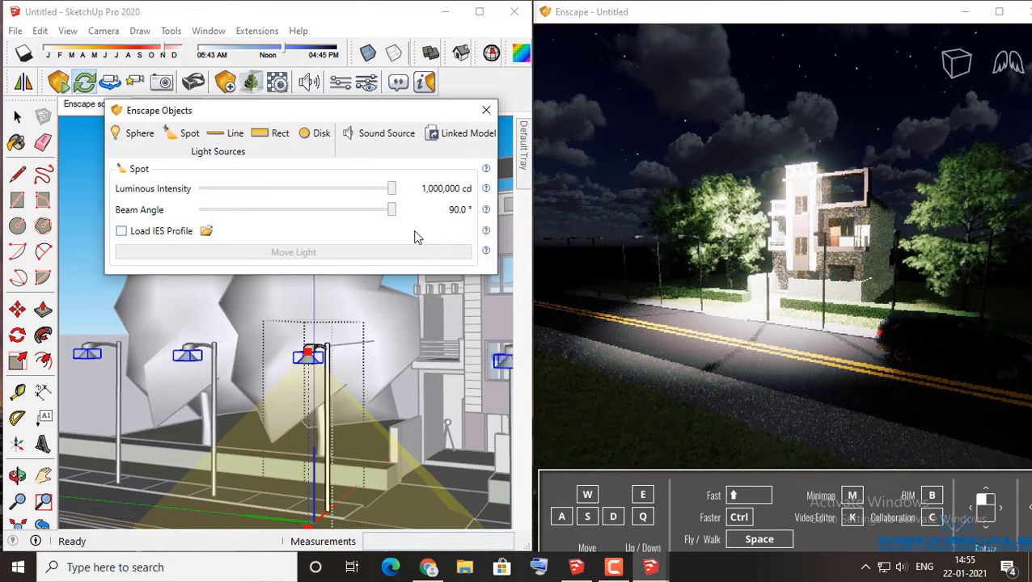
left_click(486, 110)
right_click(120, 194)
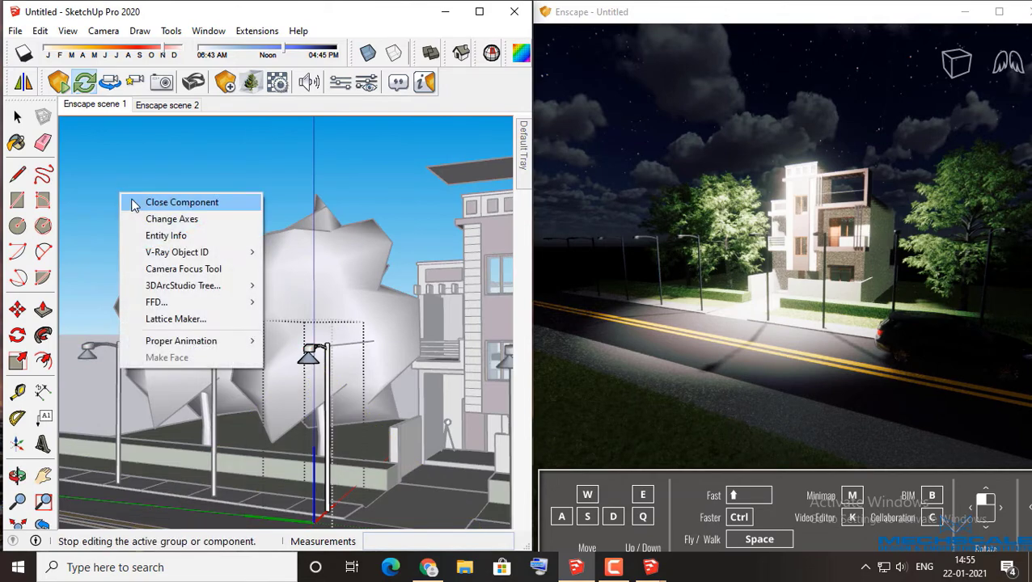
left_click(180, 202)
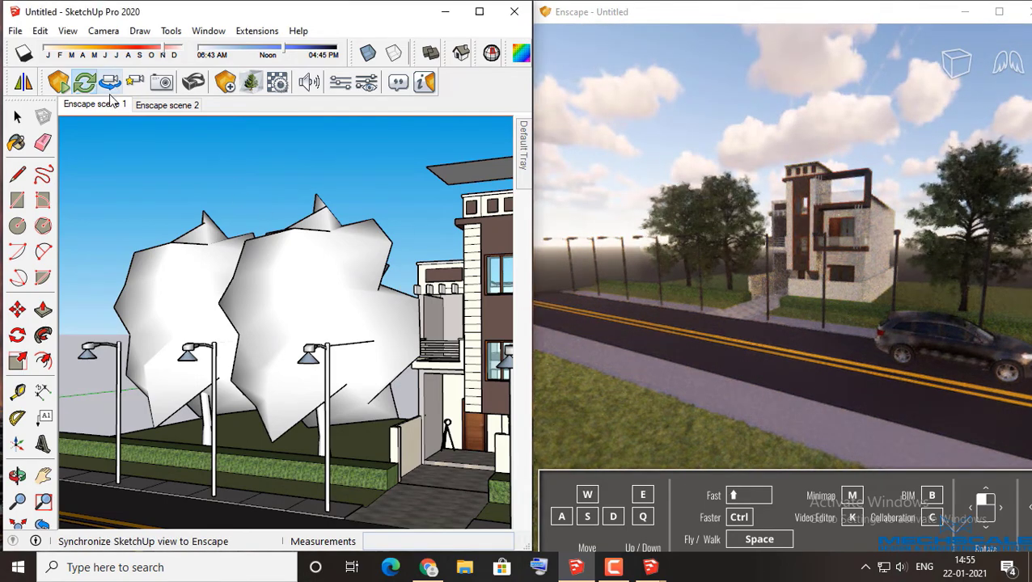
Step: Switch to the 'Enscape scene 2' scene showing the interior with the tripod floor lamp
left_click(153, 106)
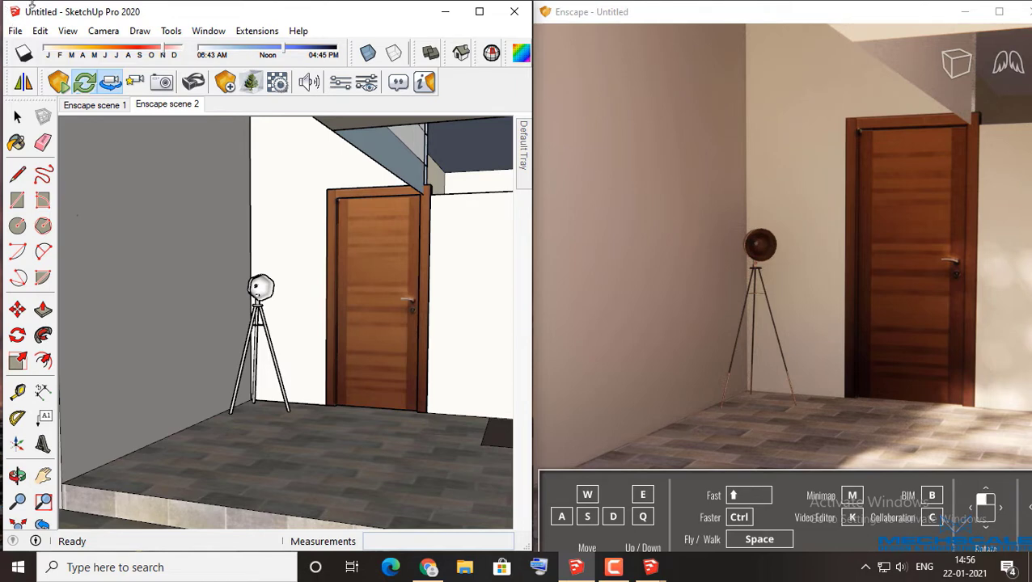
Step: Unhide all hidden geometry and select the tripod lamp's round disc
left_click(41, 31)
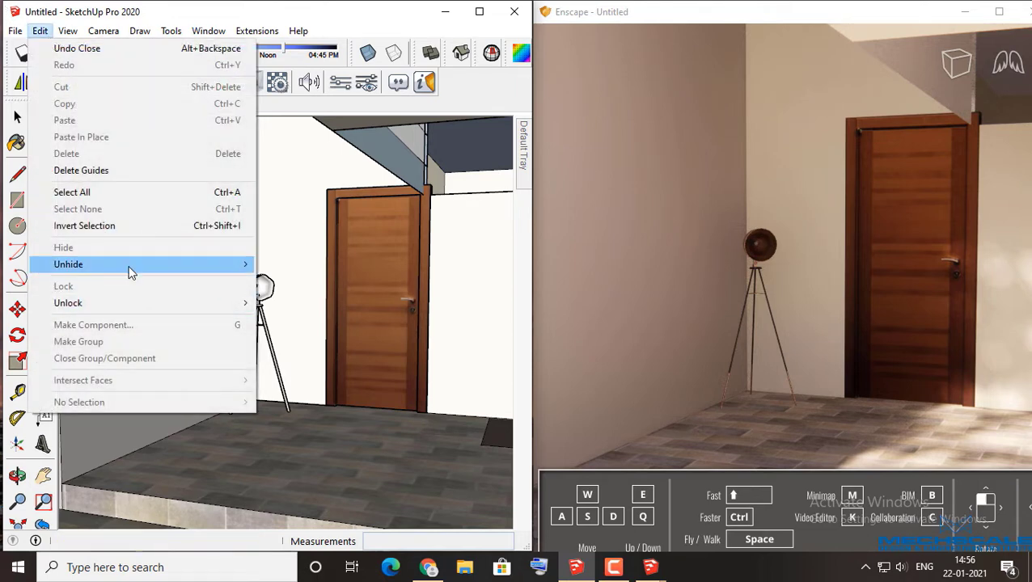
left_click(305, 299)
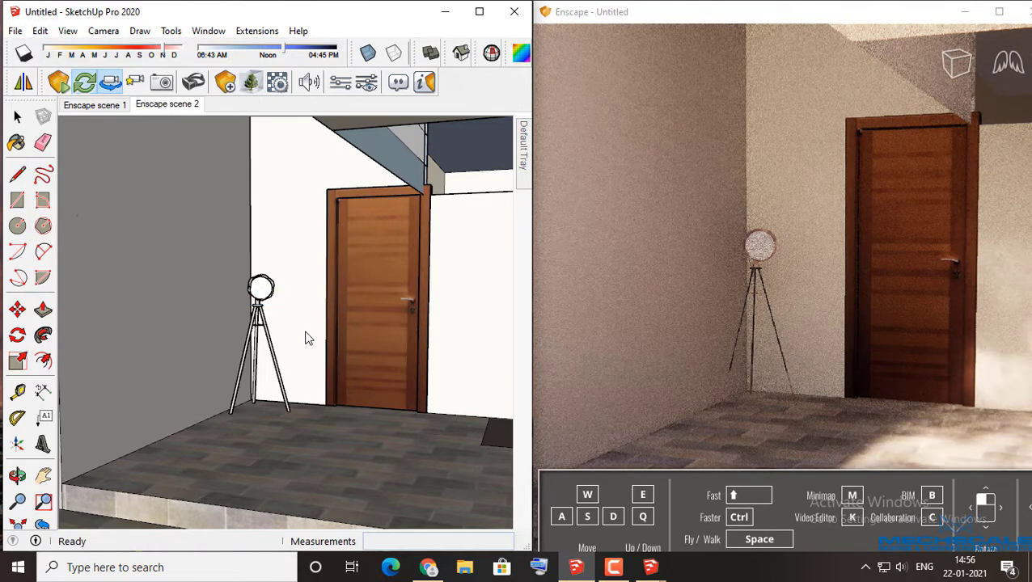
scroll(267, 291, "up", 5)
scroll(292, 298, "up", 3)
middle_click_drag(293, 299, 253, 314)
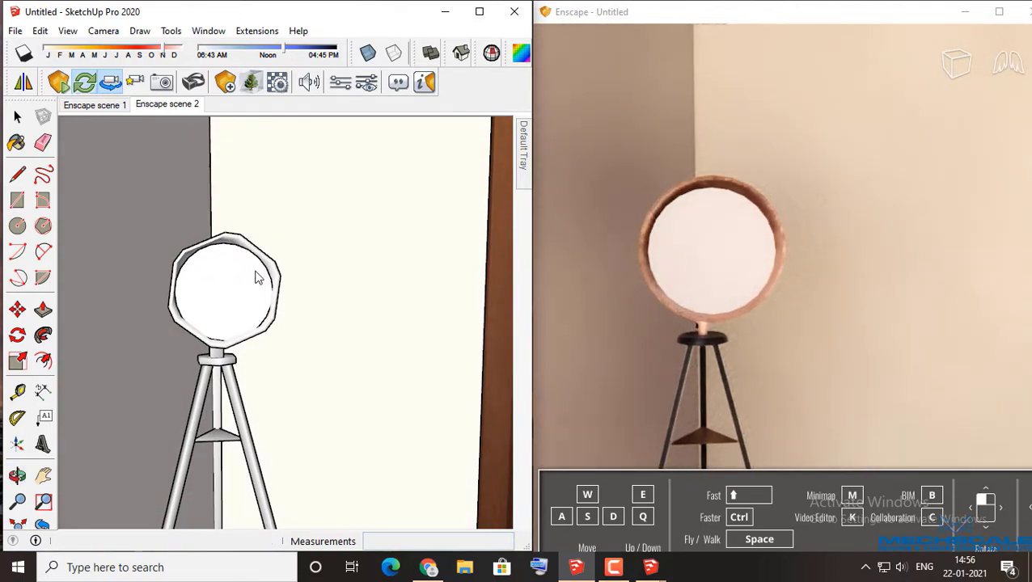
left_click(230, 277)
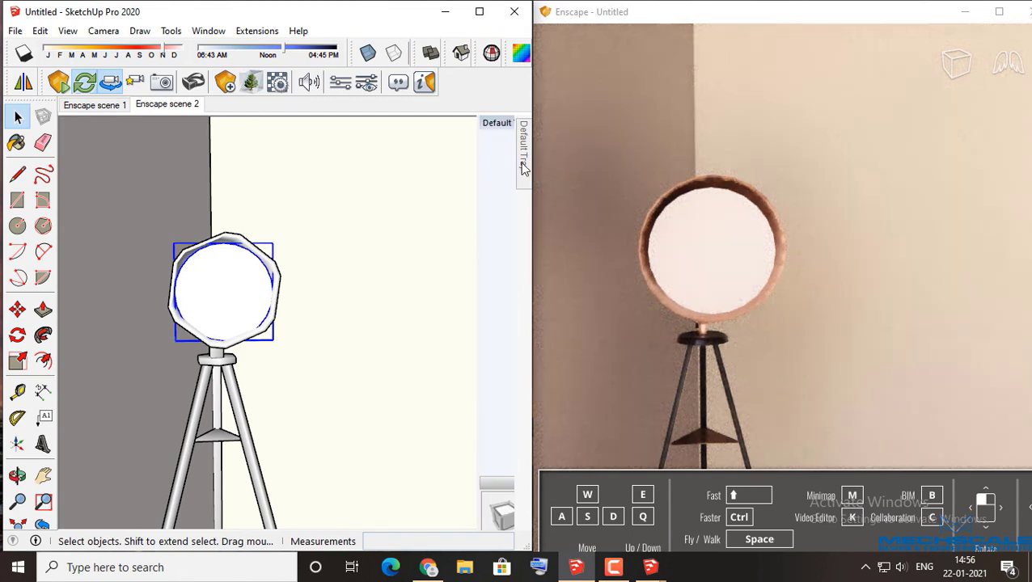
Step: Paint the lamp disc with the yellow Emissive material from the model's materials
left_click_drag(496, 283, 399, 251)
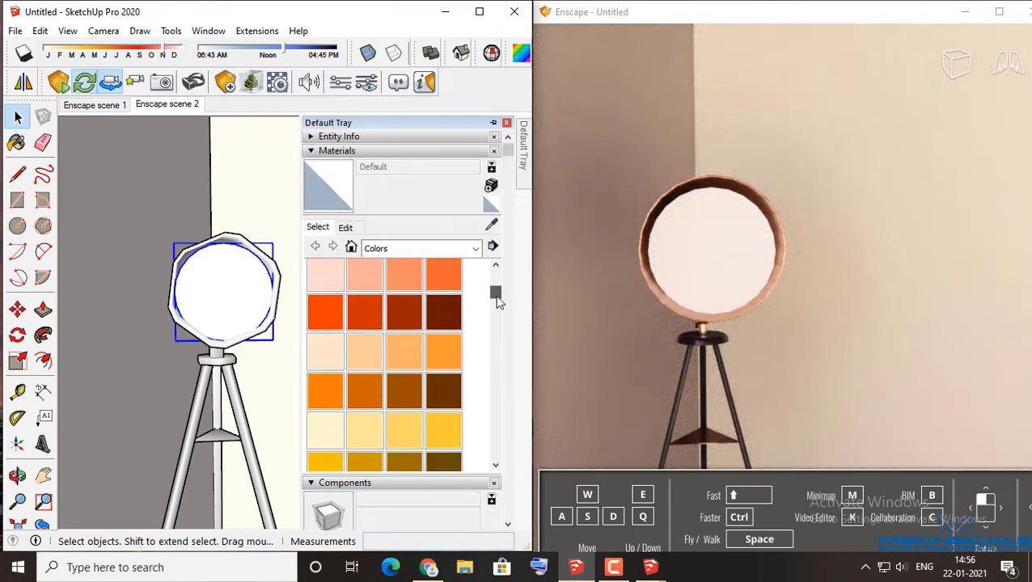
left_click(350, 249)
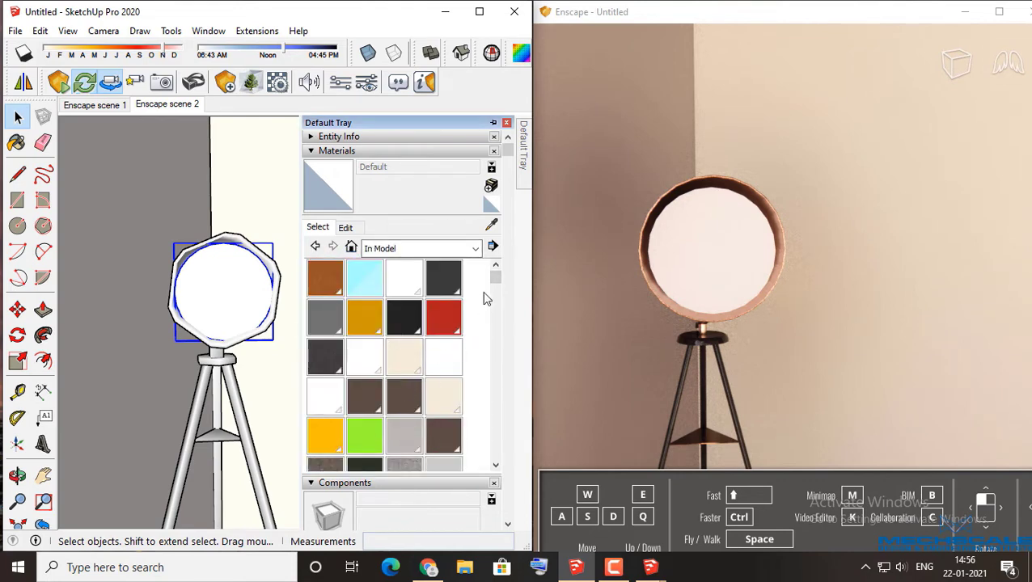
scroll(489, 295, "down", 1)
scroll(495, 287, "down", 1)
scroll(494, 299, "down", 1)
left_click(368, 405)
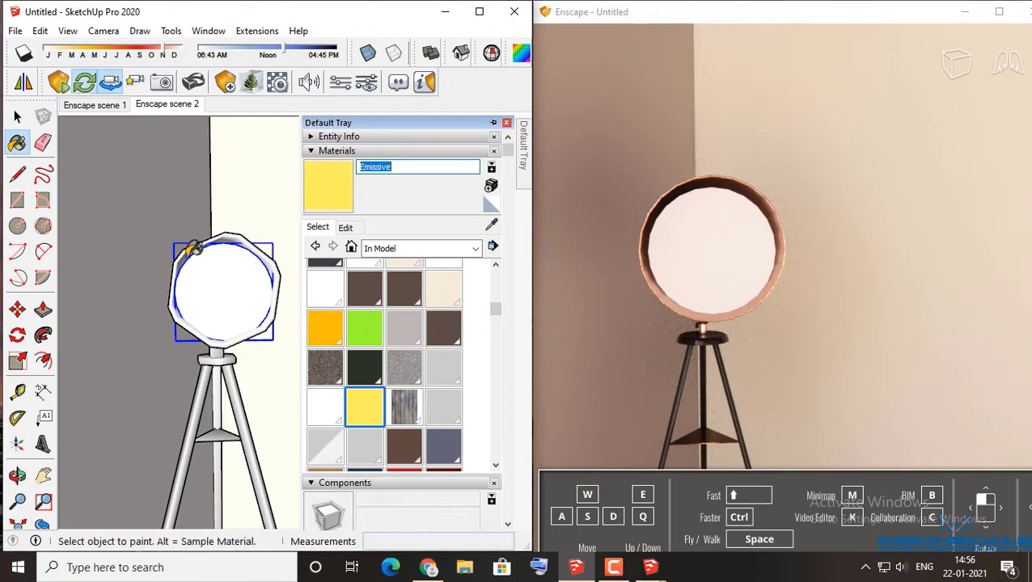
left_click(229, 267)
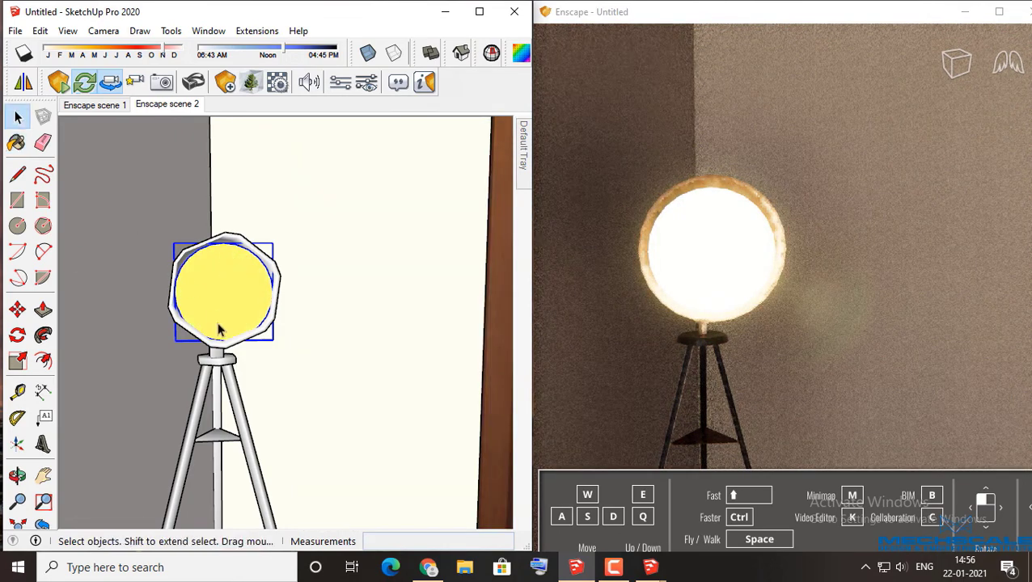
Step: Orbit and zoom to frame the glowing floor lamp beside the door
mouse_move(218, 330)
middle_mouse_down()
mouse_move(295, 336)
mouse_move(277, 356)
middle_mouse_up()
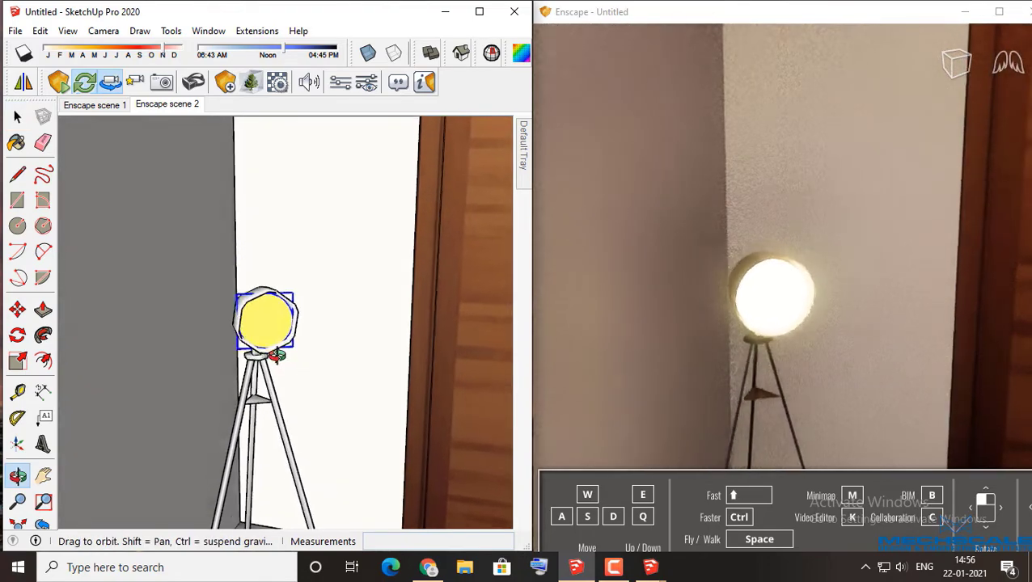
scroll(288, 347, "down", 4)
middle_click_drag(283, 356, 294, 334)
scroll(316, 368, "down", 2)
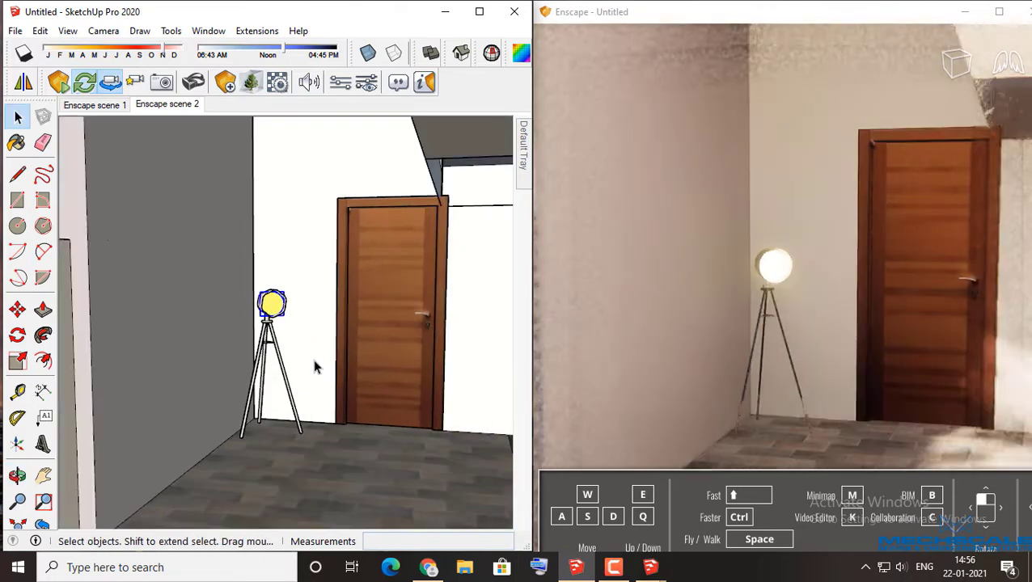
middle_click_drag(316, 367, 296, 355)
scroll(296, 336, "up", 3)
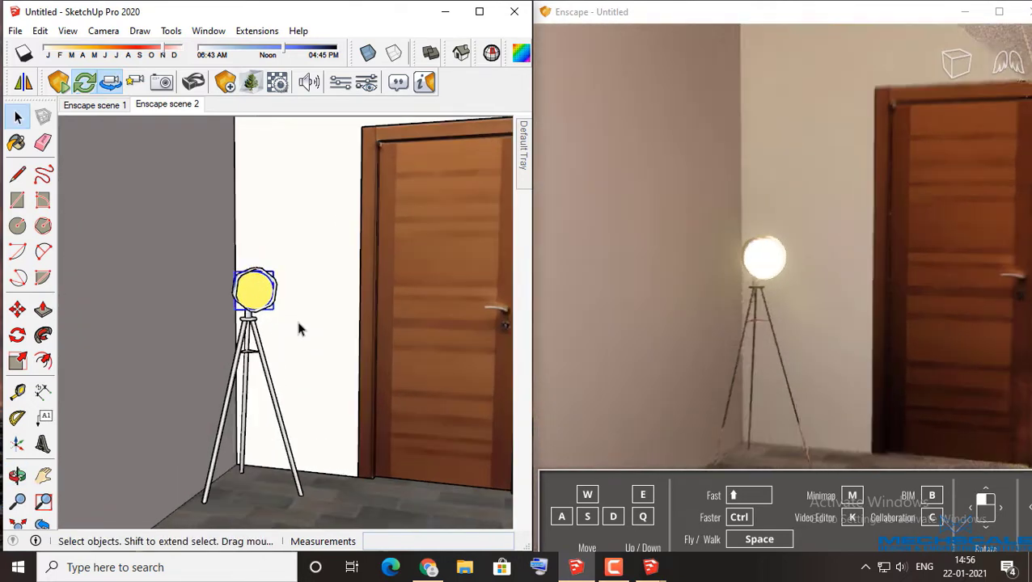
left_click(277, 83)
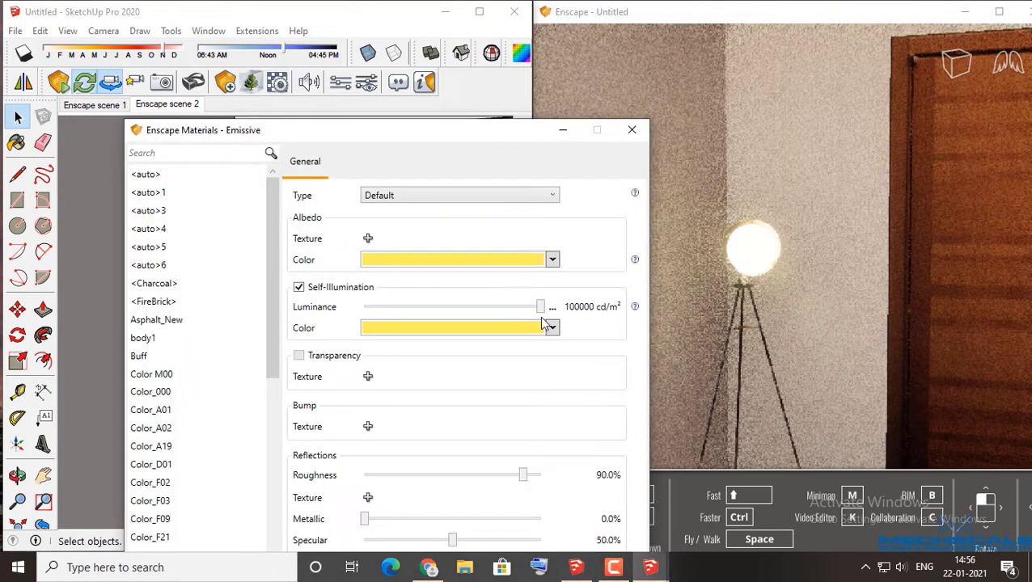
left_click_drag(470, 308, 350, 308)
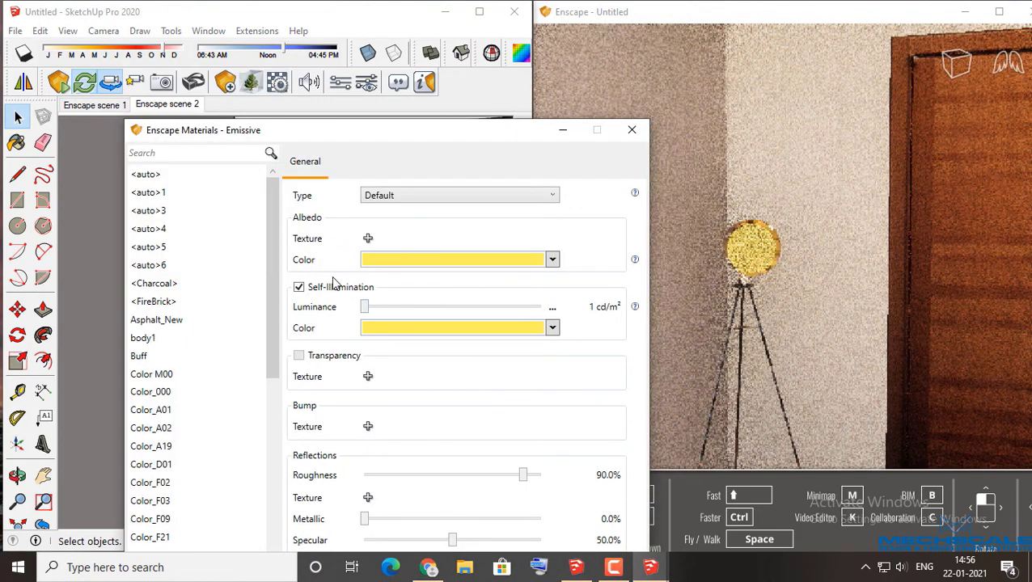
left_click(299, 288)
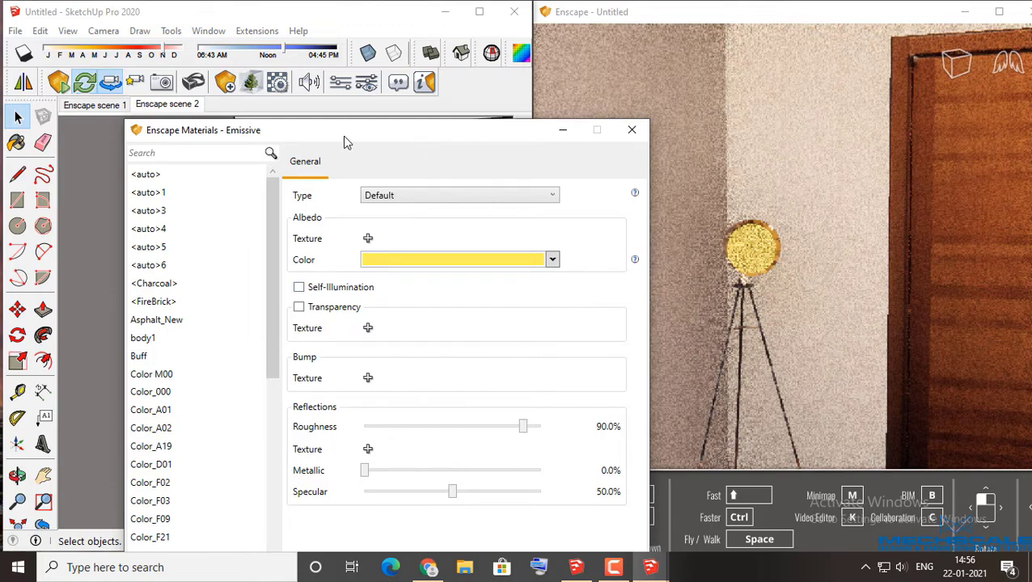
left_click_drag(344, 142, 198, 81)
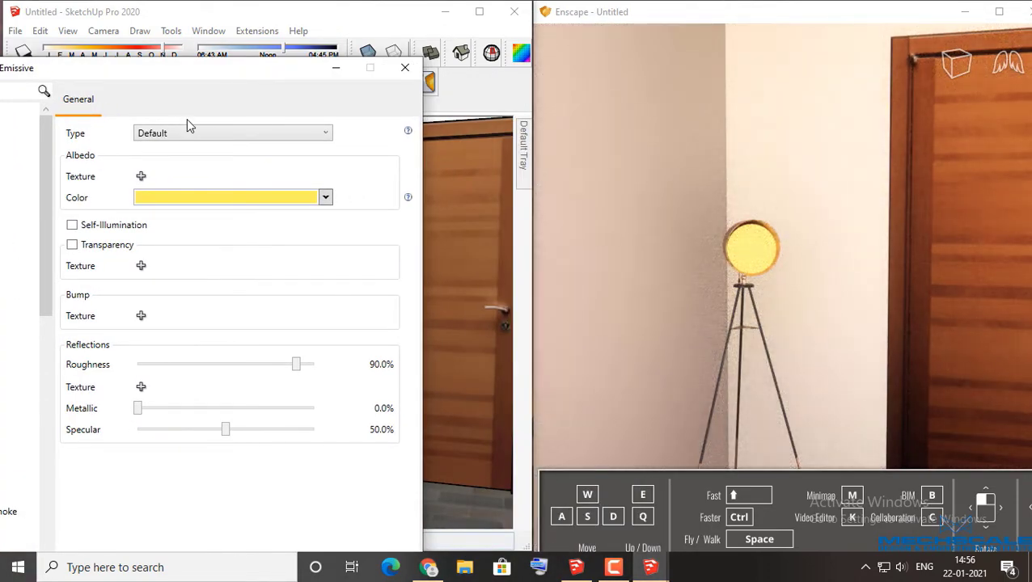
left_click(95, 226)
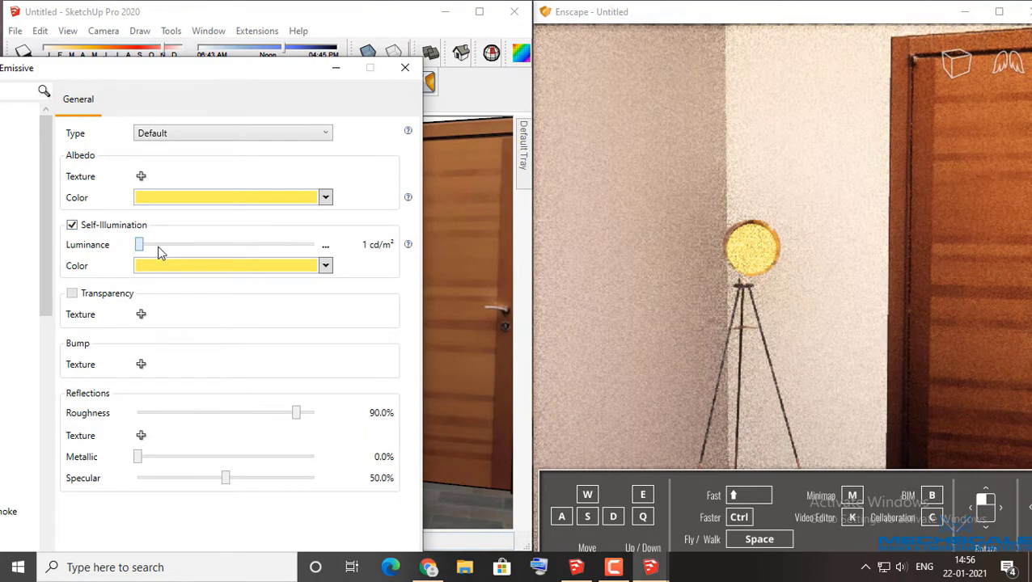
left_click_drag(159, 251, 191, 252)
left_click_drag(269, 251, 340, 255)
left_click_drag(272, 254, 260, 254)
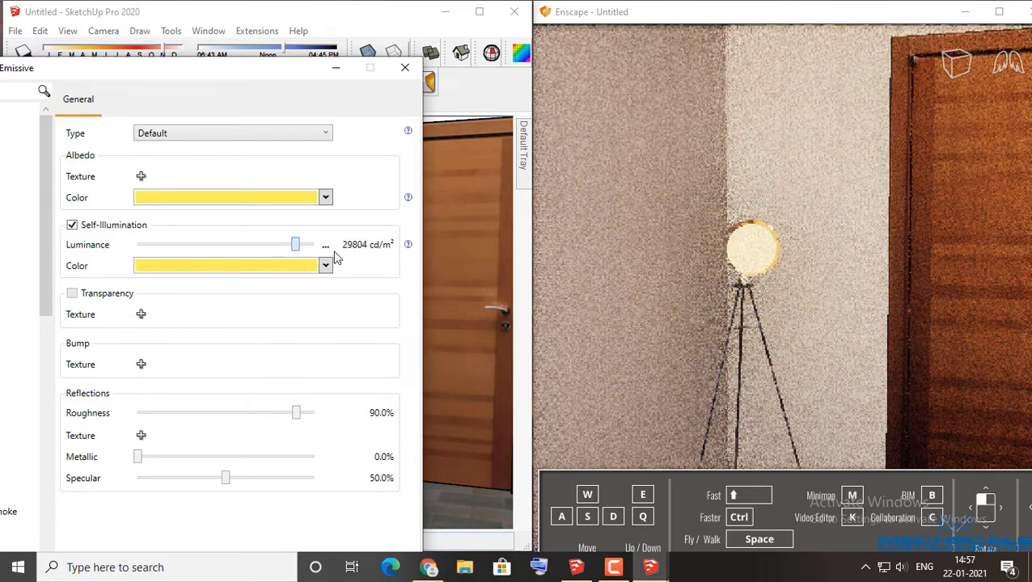
left_click_drag(337, 257, 374, 242)
Step: Close the material editor, frame the lamp, and hide its yellow emissive disc
left_click(404, 68)
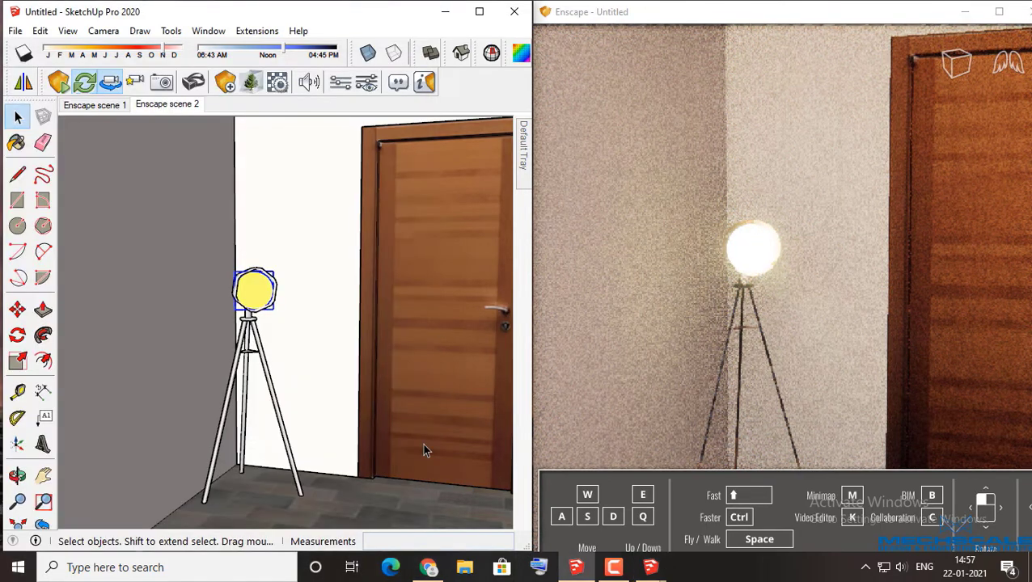
middle_click_drag(345, 408, 334, 367)
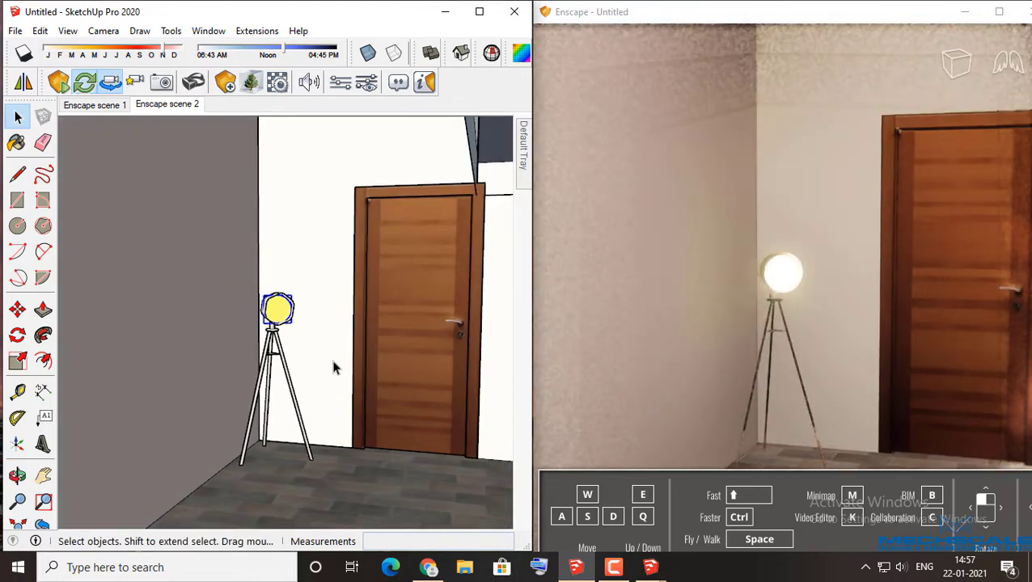
scroll(334, 368, "down", 2)
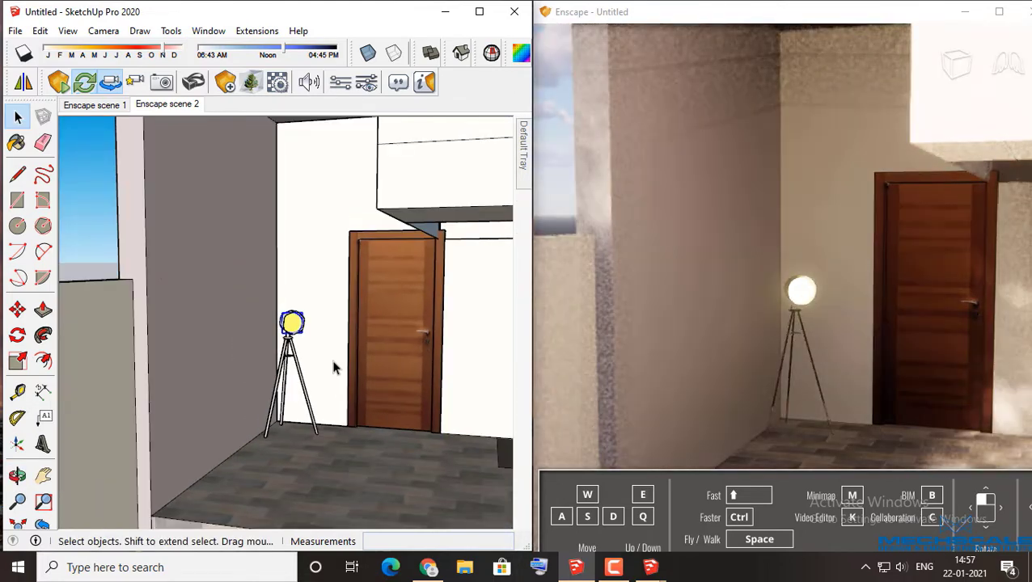
middle_click_drag(334, 367, 337, 389)
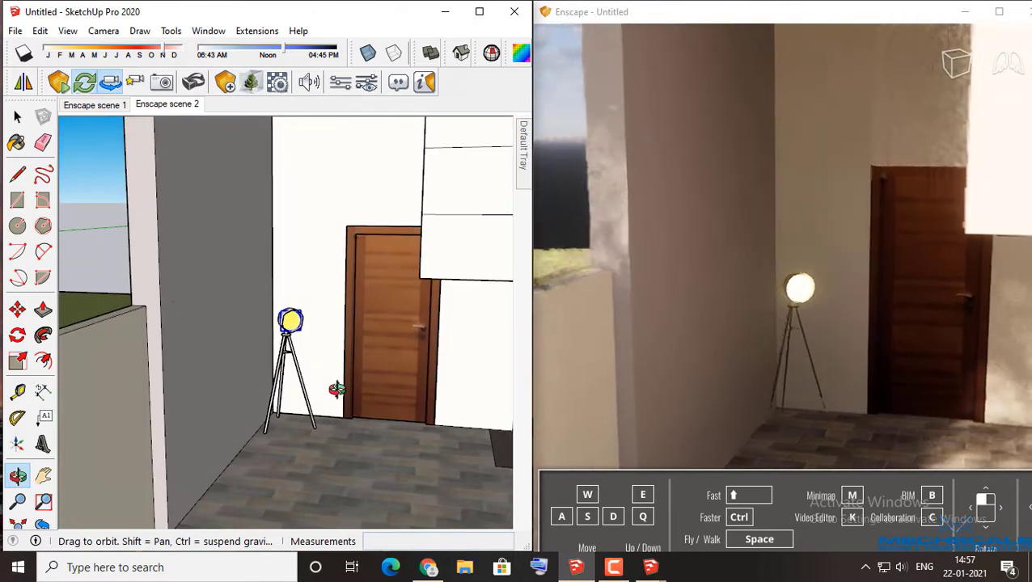
scroll(317, 338, "down", 3)
mouse_move(350, 416)
middle_mouse_down()
mouse_move(429, 429)
mouse_move(245, 397)
mouse_move(341, 382)
middle_mouse_up()
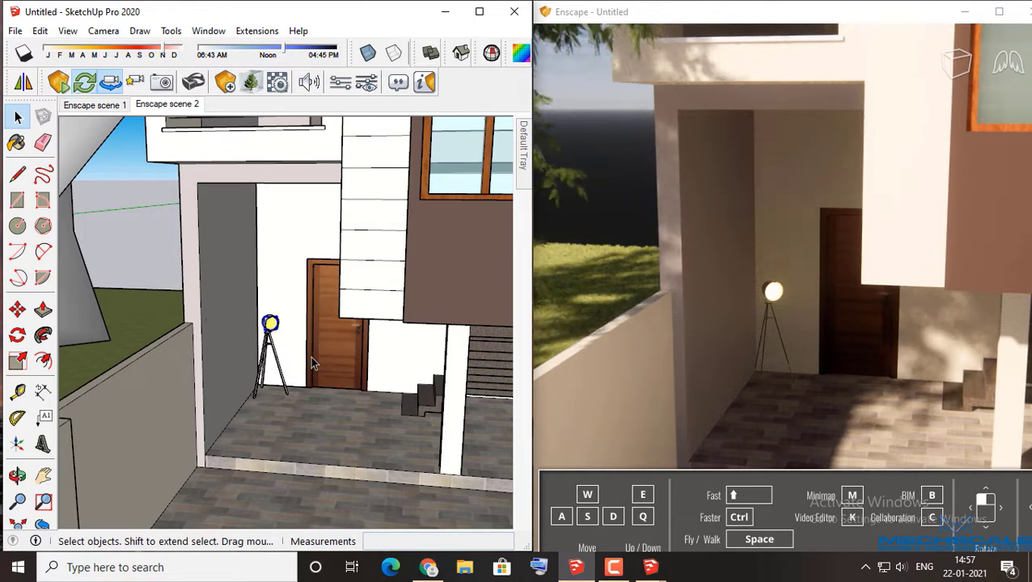
scroll(275, 328, "up", 5)
scroll(260, 315, "up", 4)
right_click(259, 316)
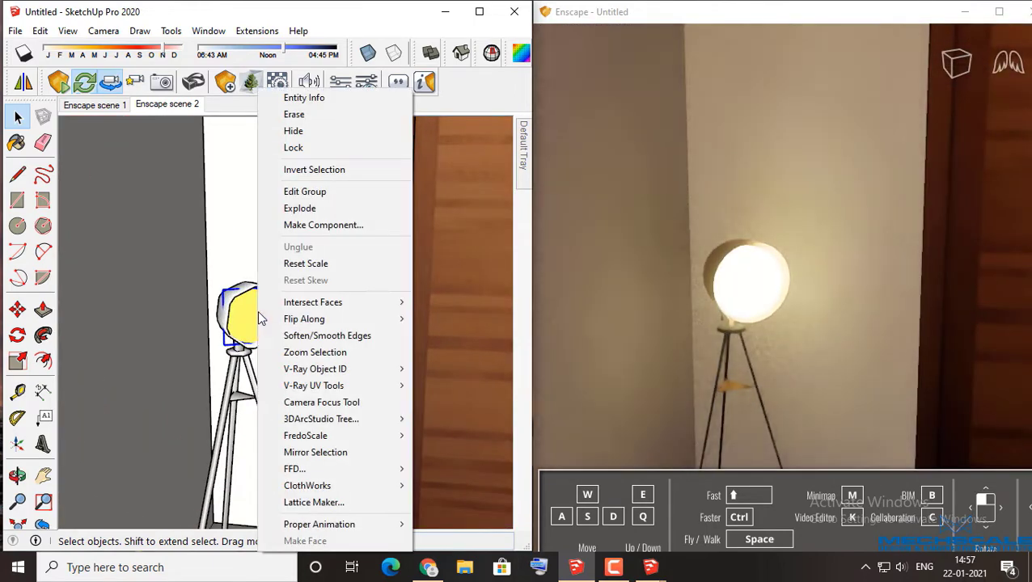
left_click(279, 131)
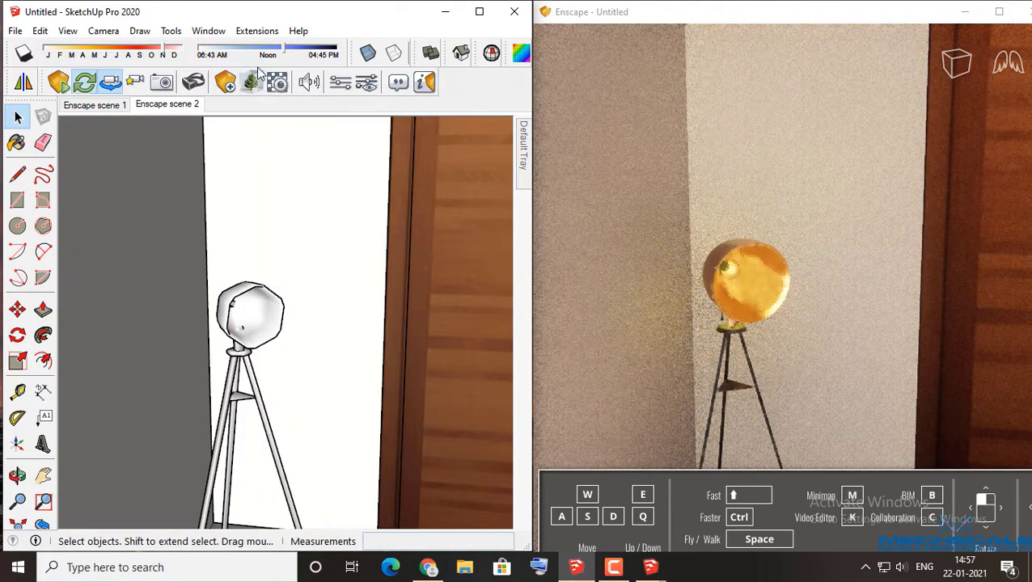
Step: Place a 1,000 cd sphere light inside the floor lamp's head
left_click(230, 87)
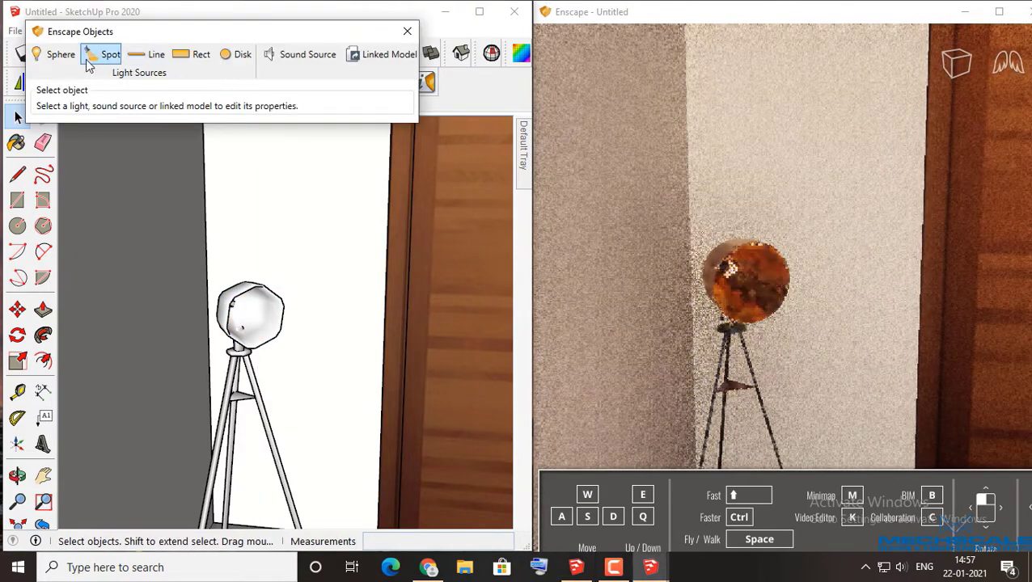
left_click(53, 61)
scroll(249, 310, "up", 3)
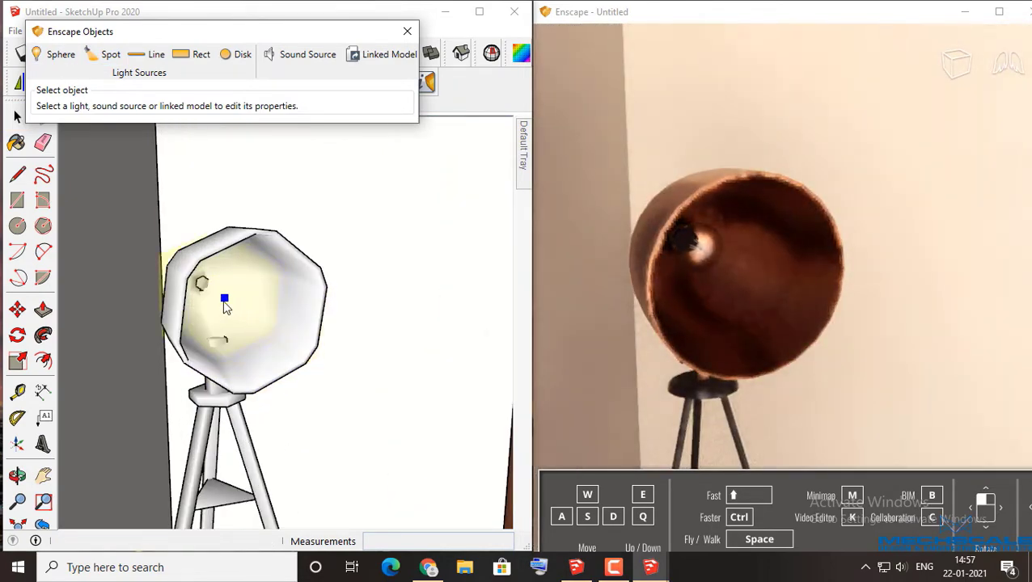
left_click(225, 303)
left_click(230, 306)
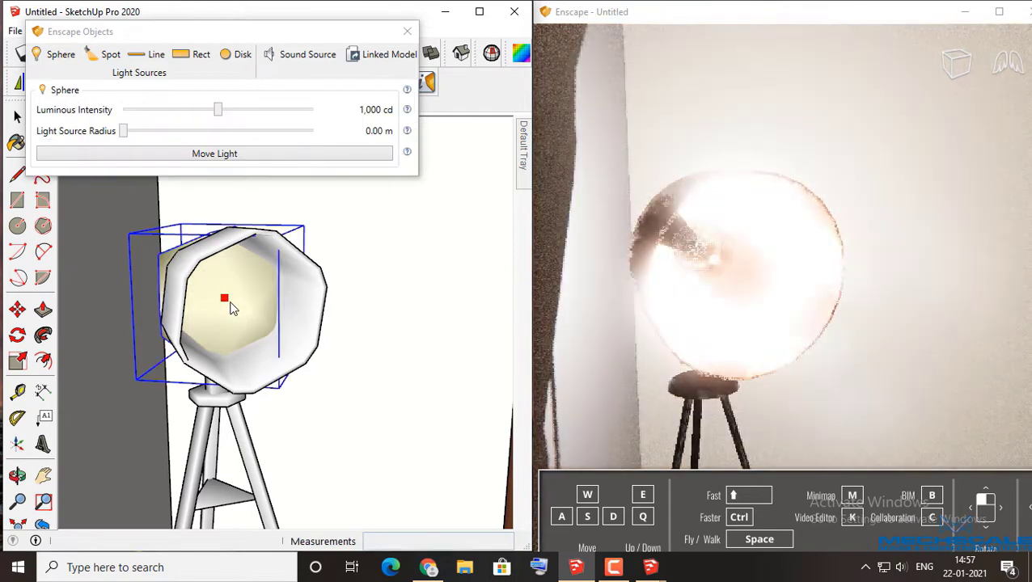
Step: Orbit and zoom around the lamp to check the sphere light's glow
middle_click_drag(239, 323, 346, 348)
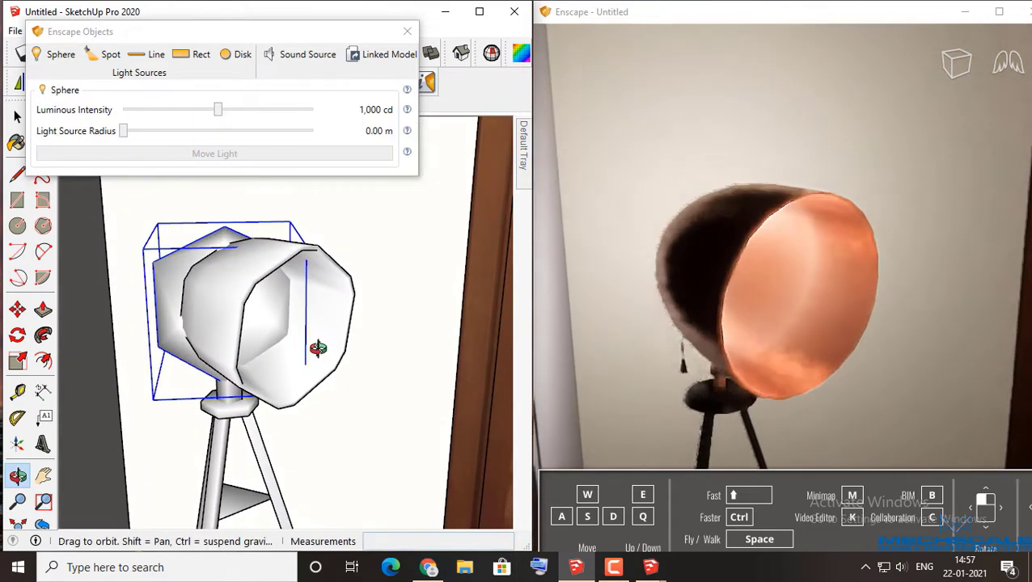
scroll(225, 404, "up", 3)
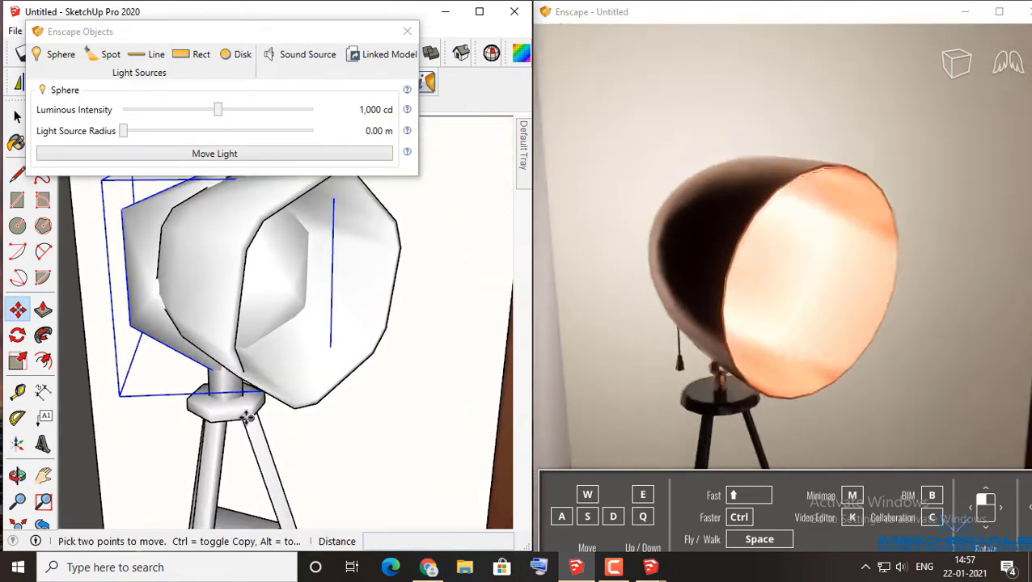
scroll(316, 457, "down", 3)
mouse_move(315, 457)
middle_mouse_down()
mouse_move(230, 453)
mouse_move(224, 501)
middle_mouse_up()
scroll(227, 499, "up", 2)
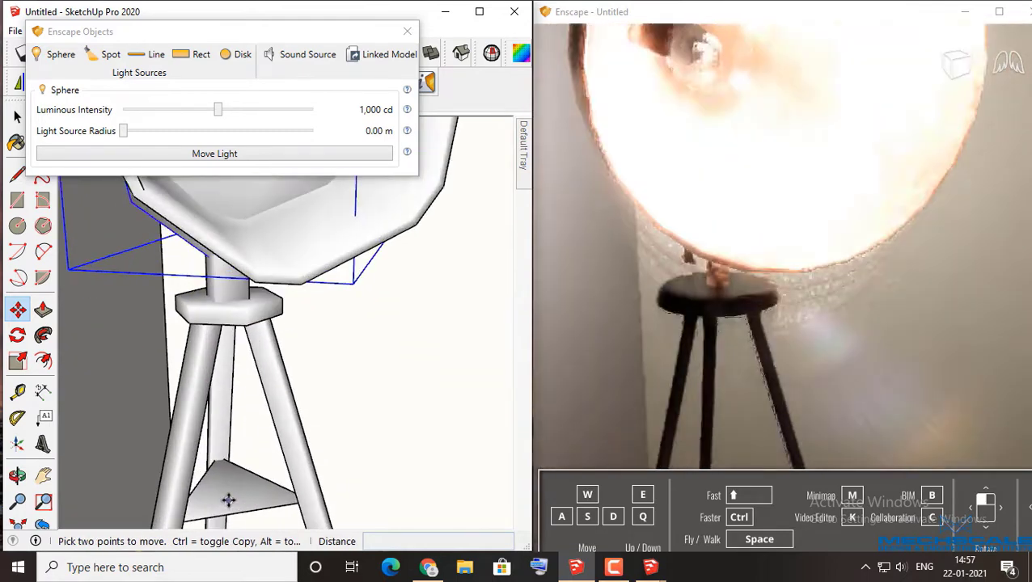
scroll(227, 499, "up", 2)
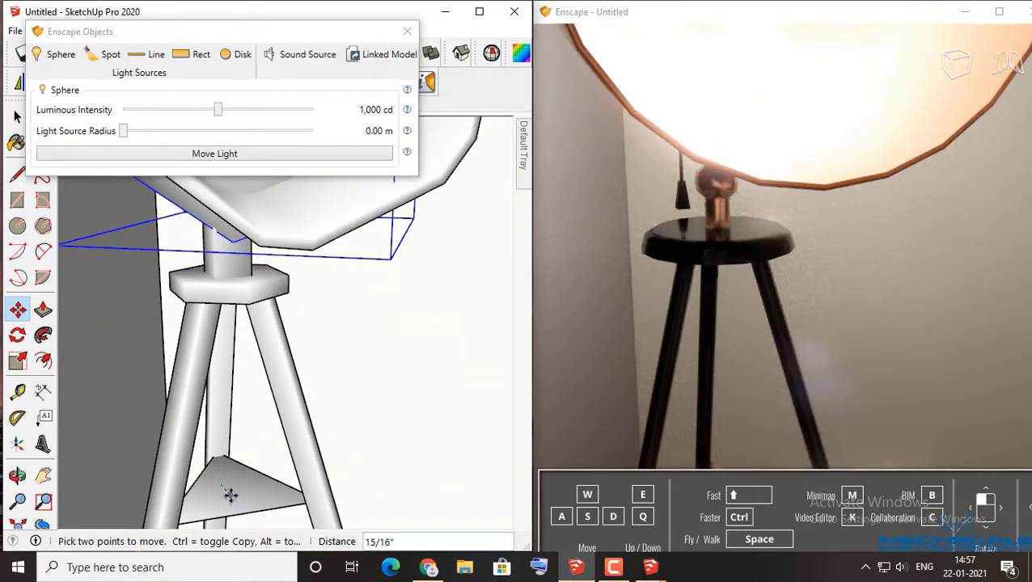
scroll(233, 485, "down", 2)
scroll(239, 457, "down", 3)
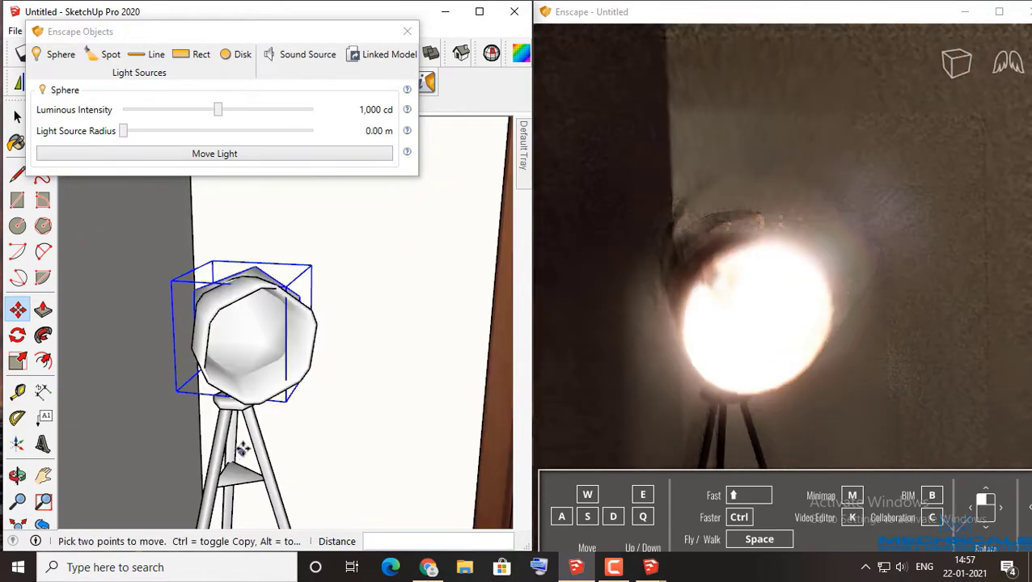
middle_click_drag(249, 432, 290, 390)
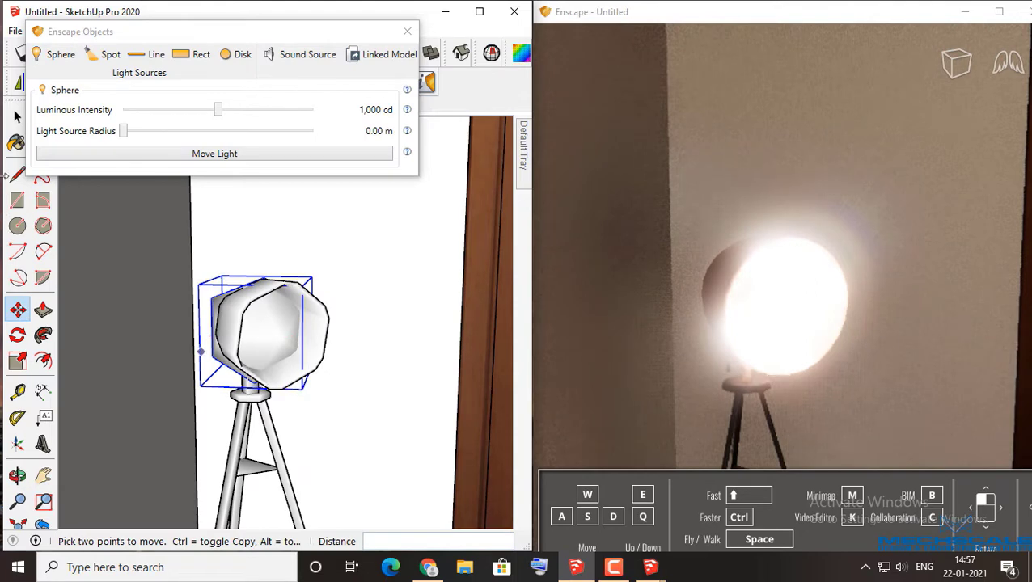
Step: Select the lamp head and zoom out to a wider view of the lamp and entrance
left_click(17, 119)
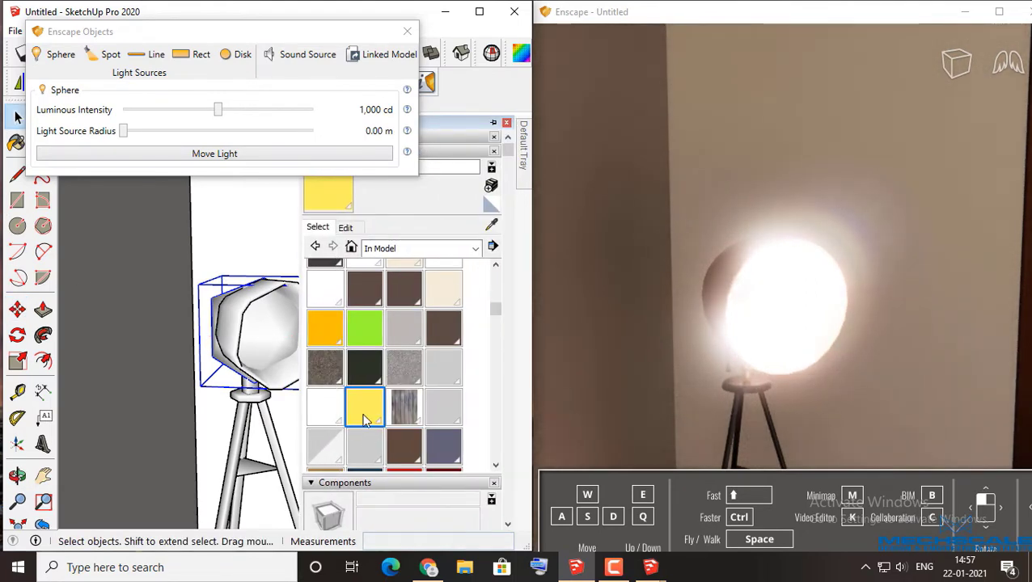
left_click(275, 325)
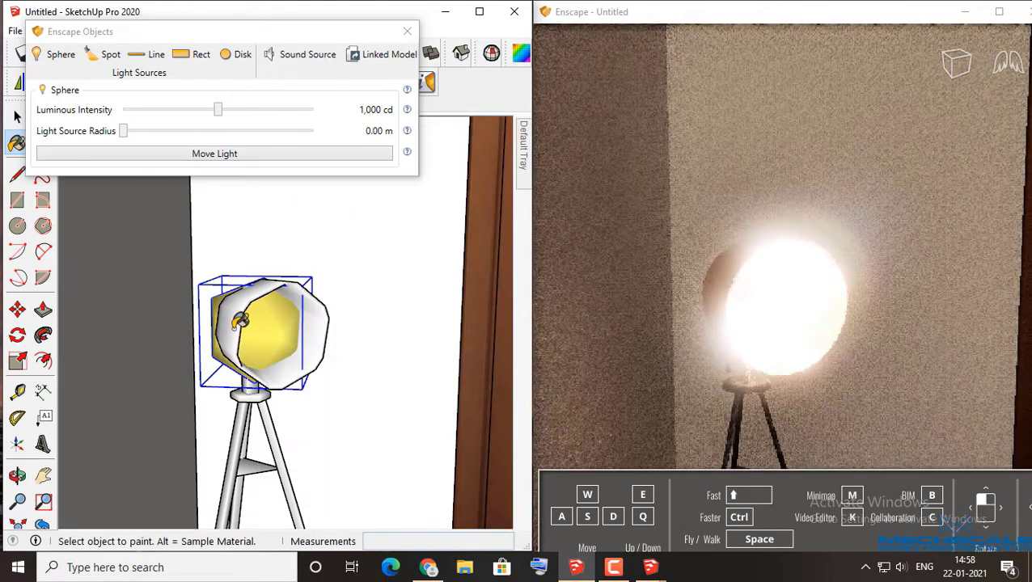
scroll(291, 327, "down", 4)
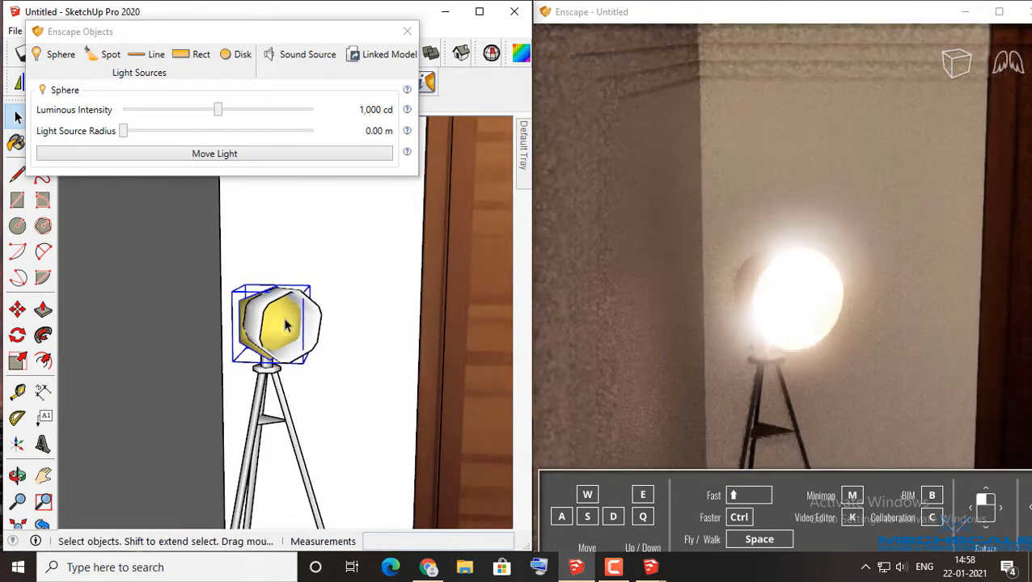
middle_click_drag(275, 331, 267, 327)
scroll(267, 323, "down", 2)
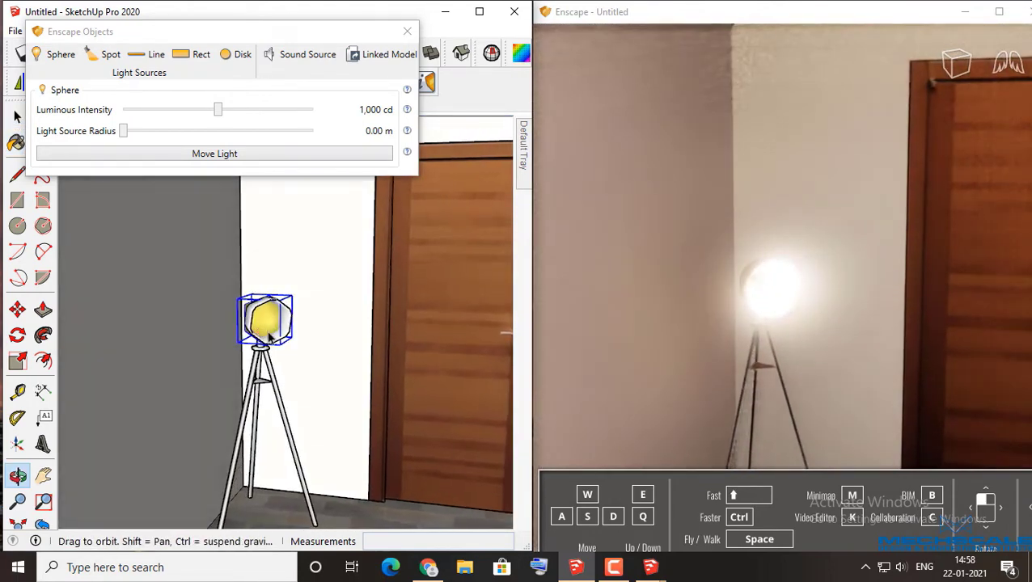
scroll(264, 311, "down", 2)
scroll(261, 301, "down", 2)
middle_click_drag(260, 299, 257, 301)
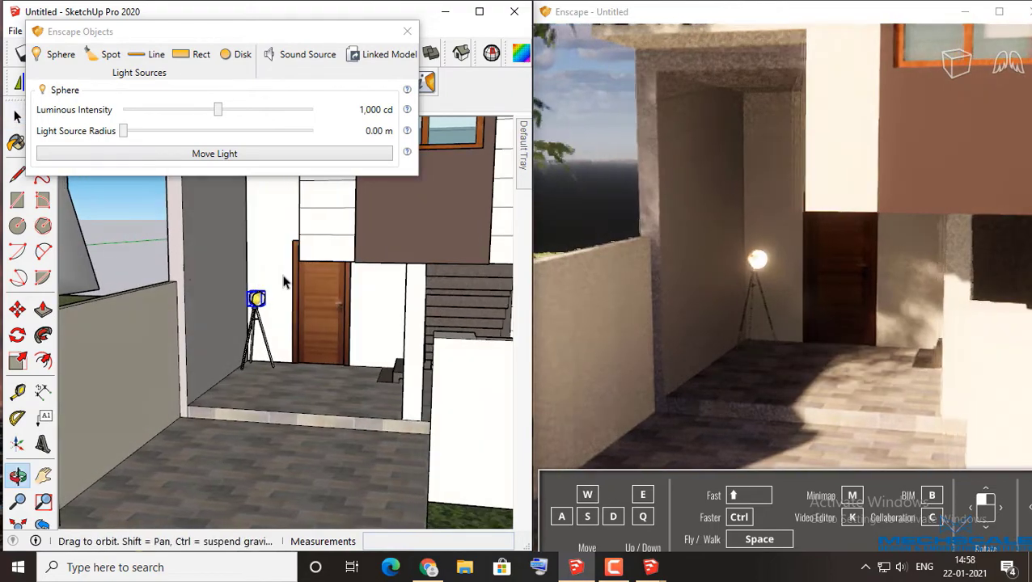
Step: Raise the sphere light's intensity to 60,136 cd and move the settings panel aside
left_click_drag(219, 109, 278, 114)
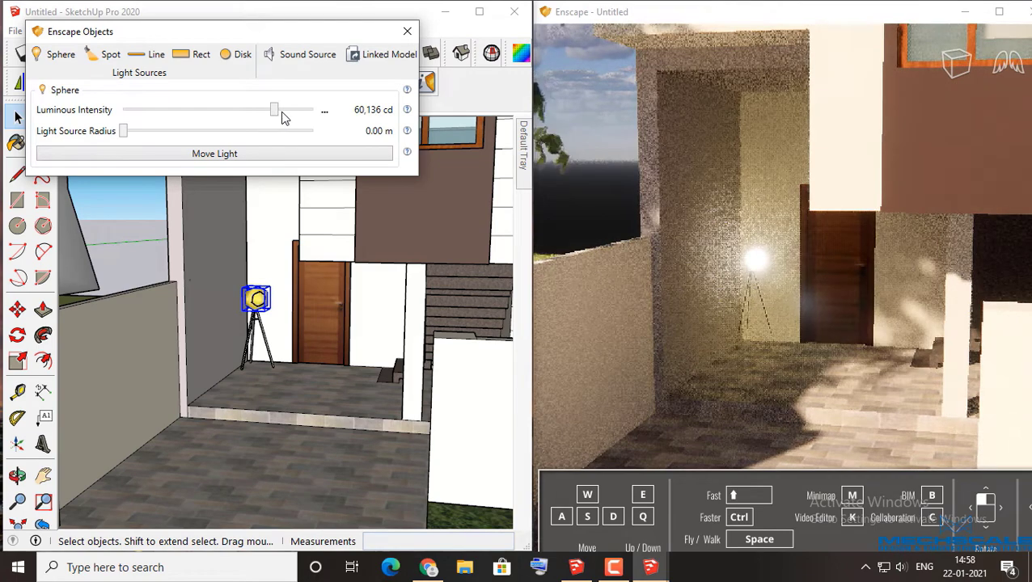
scroll(268, 285, "up", 2)
scroll(268, 284, "up", 2)
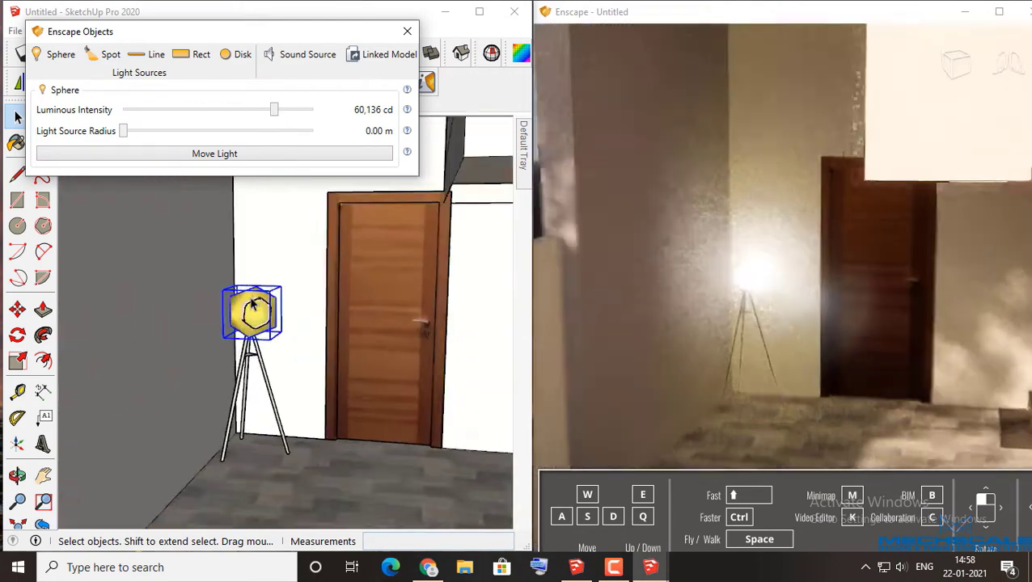
scroll(255, 301, "up", 2)
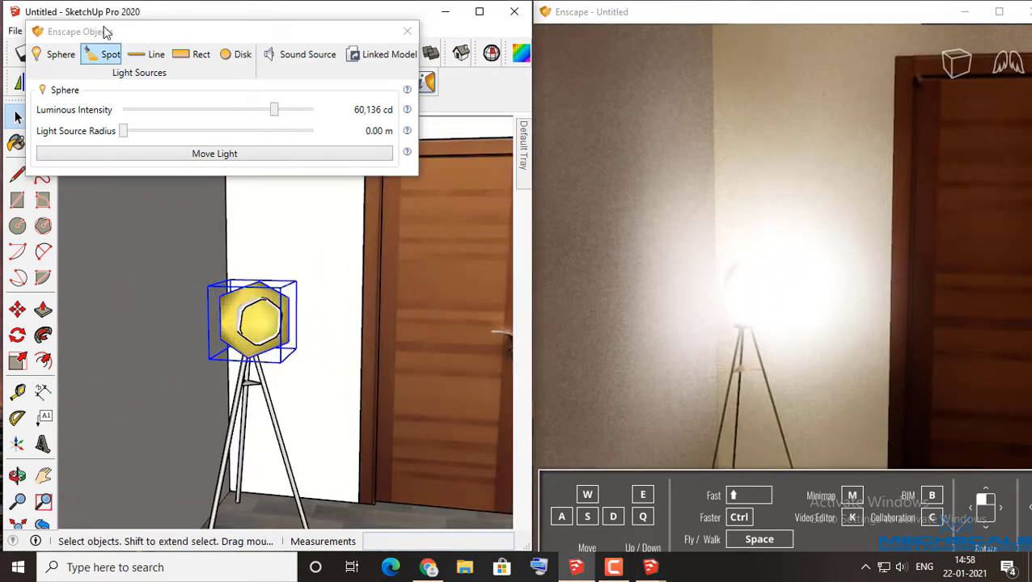
left_click_drag(104, 31, 338, 39)
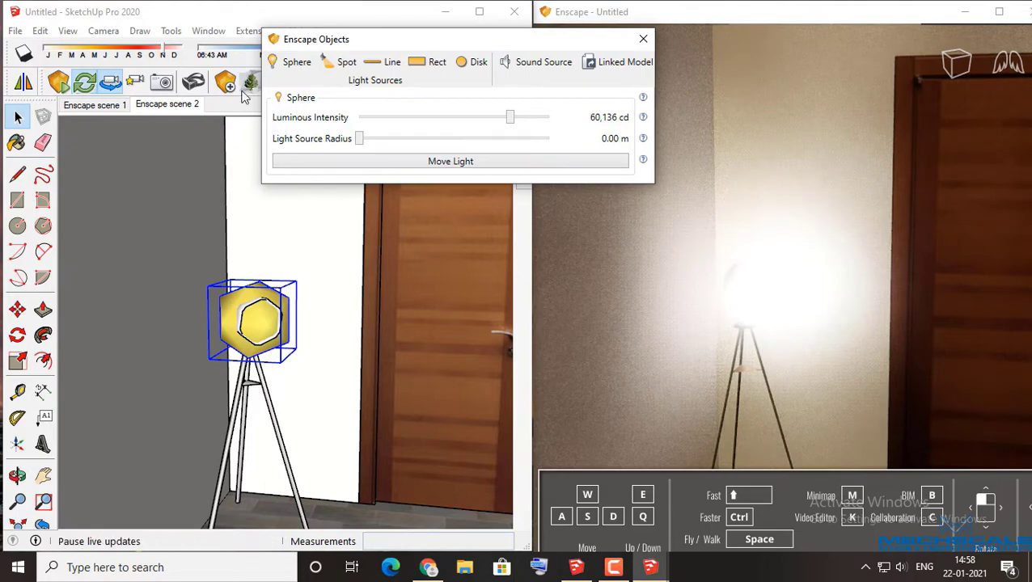
Step: Unhide the last hidden lamp head with Edit > Unhide > Last and orbit out
left_click(42, 31)
left_click(42, 31)
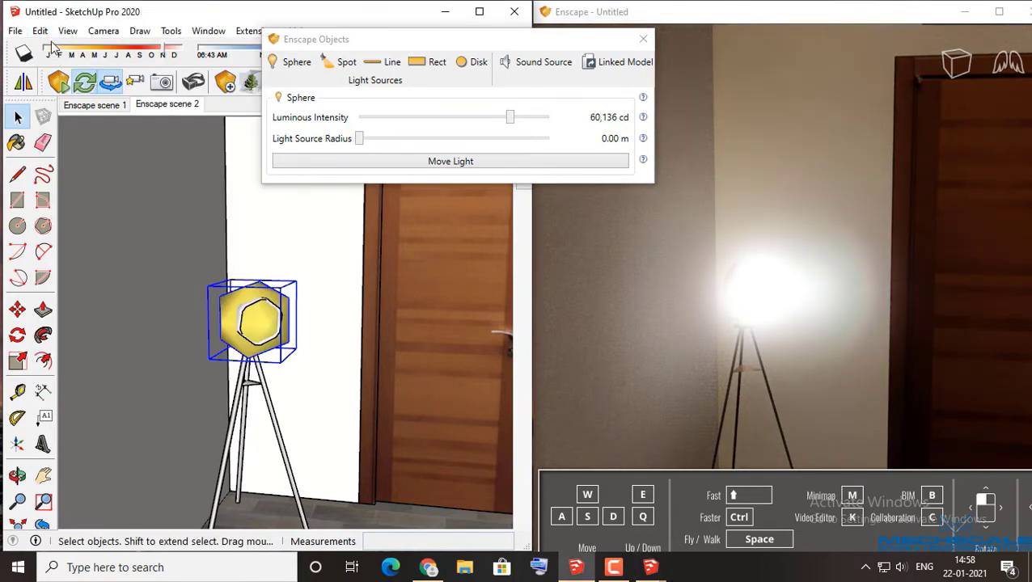
left_click(42, 32)
mouse_move(68, 264)
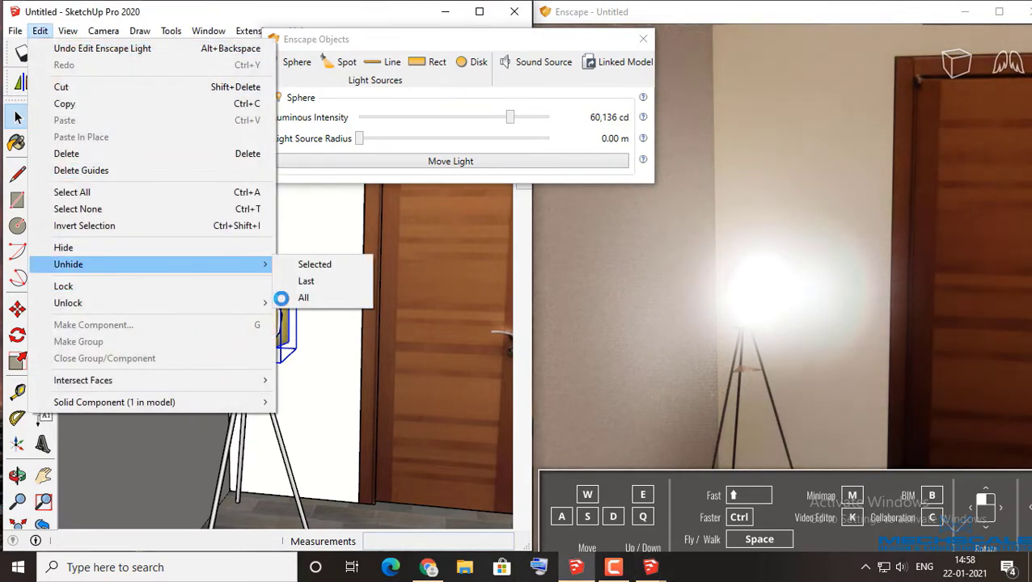
left_click(306, 280)
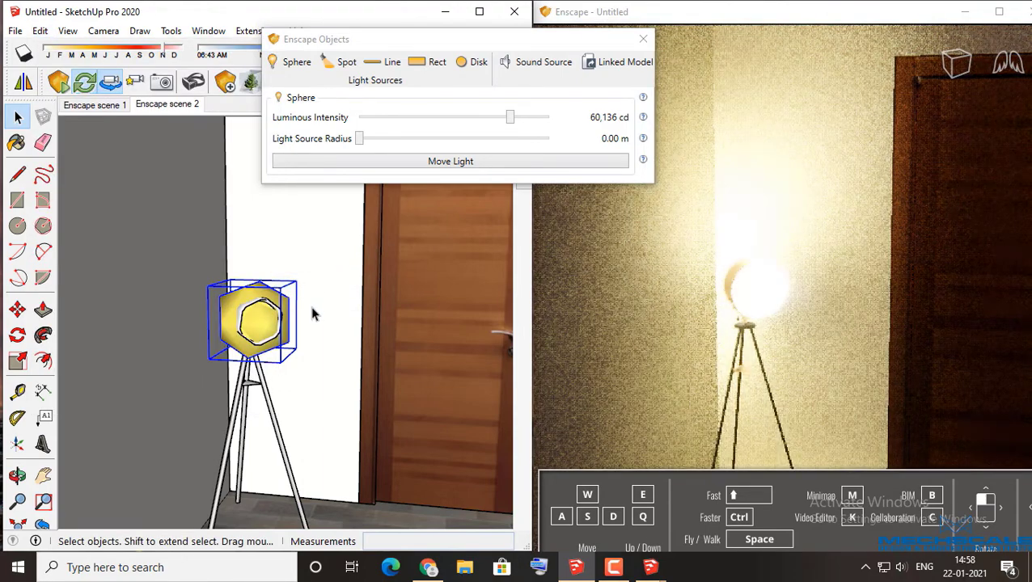
scroll(308, 404, "down", 8)
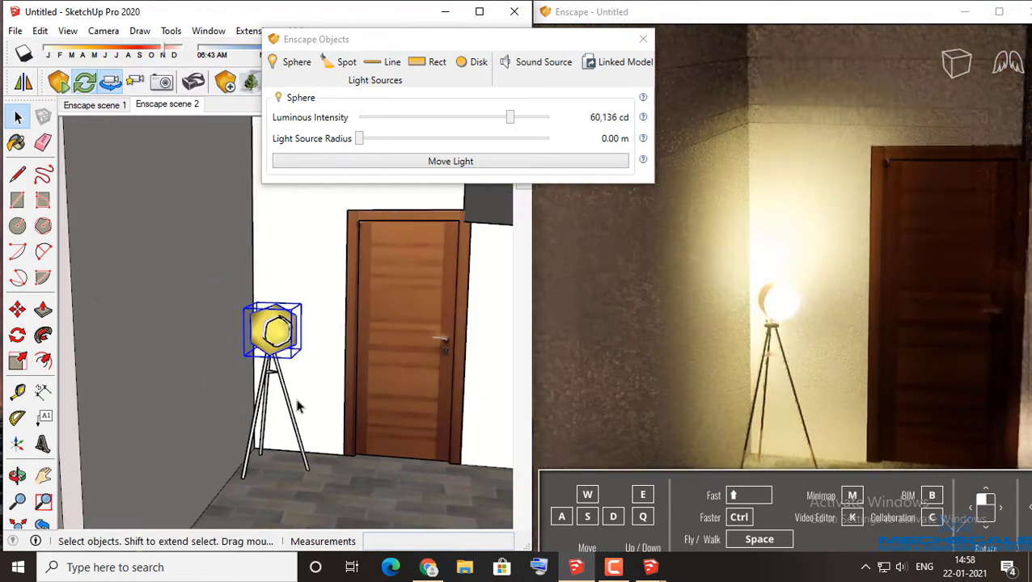
middle_click_drag(308, 400, 394, 219)
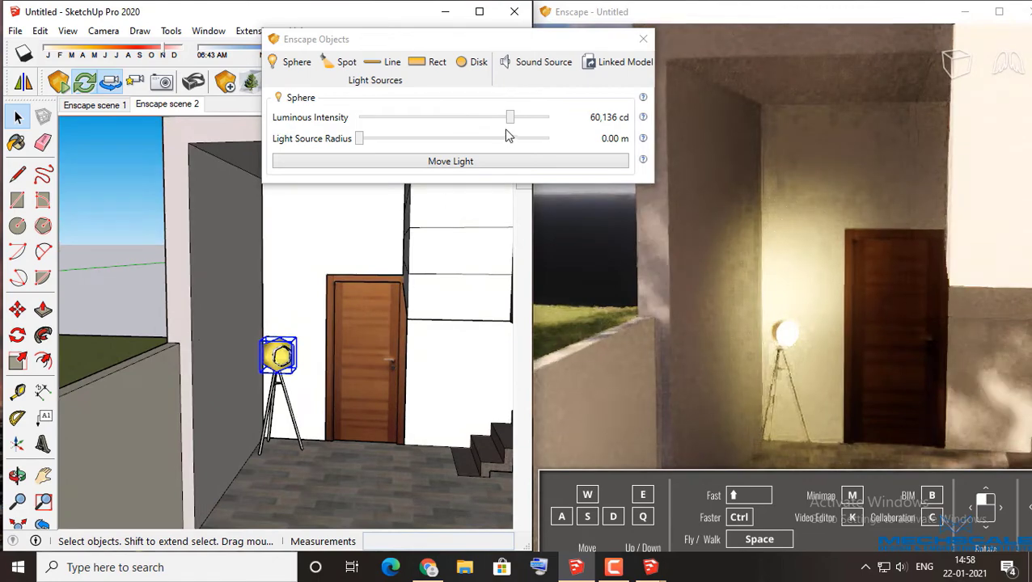
Step: Adjust the sphere light's luminous intensity, ending at about 17 cd
left_click(392, 128)
left_click(392, 128)
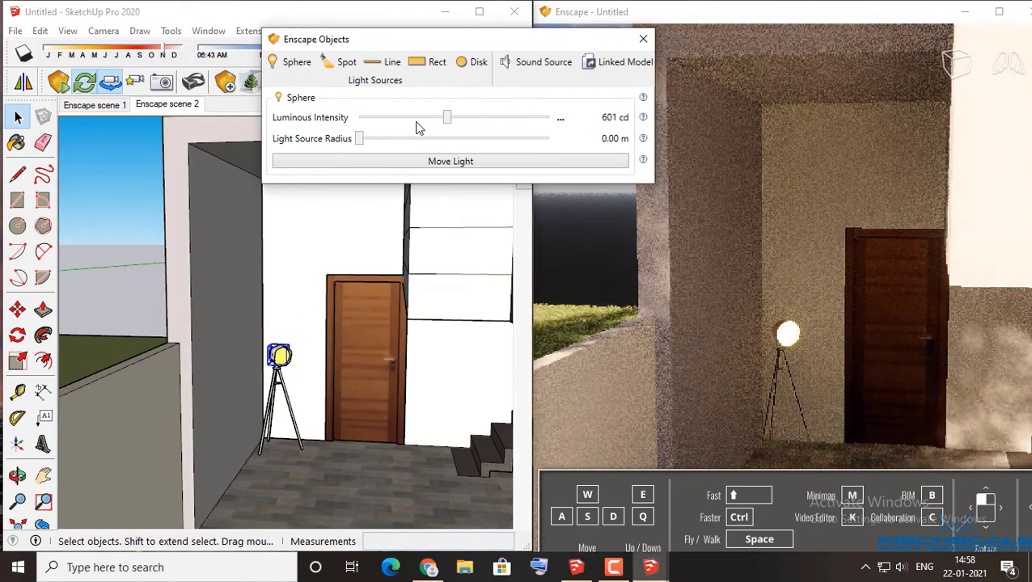
left_click(455, 128)
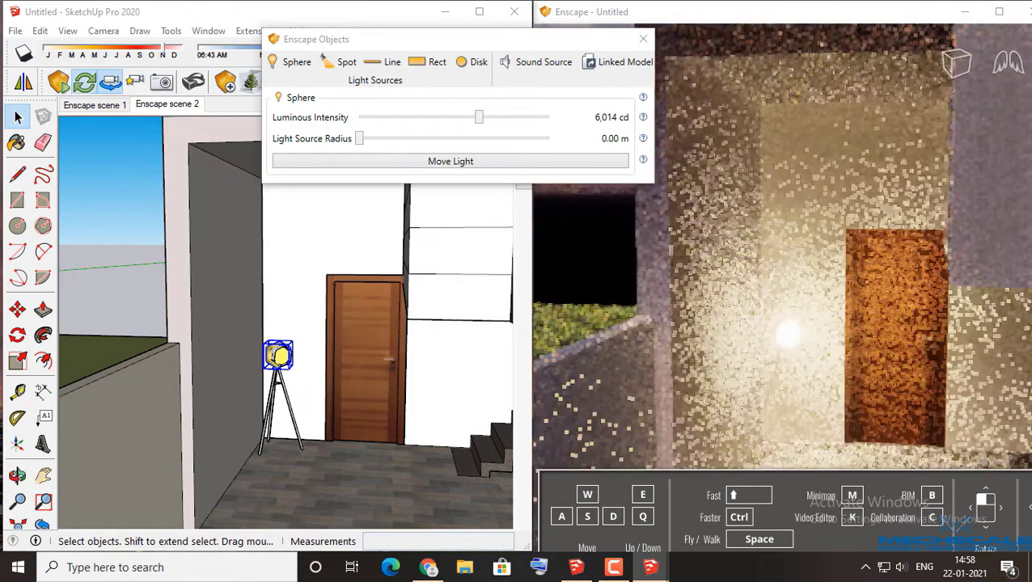
scroll(710, 308, "down", 5)
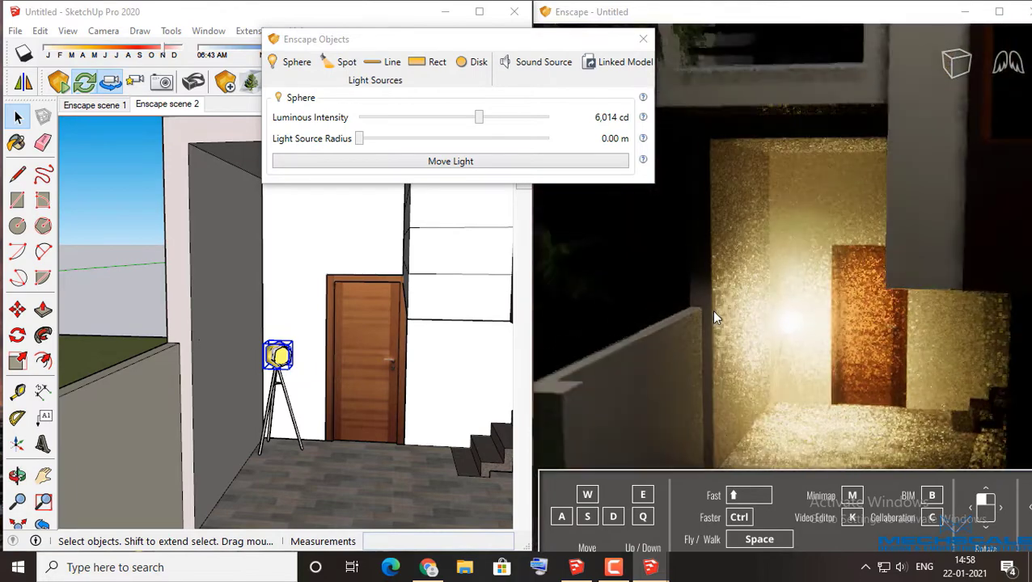
scroll(685, 315, "down", 3)
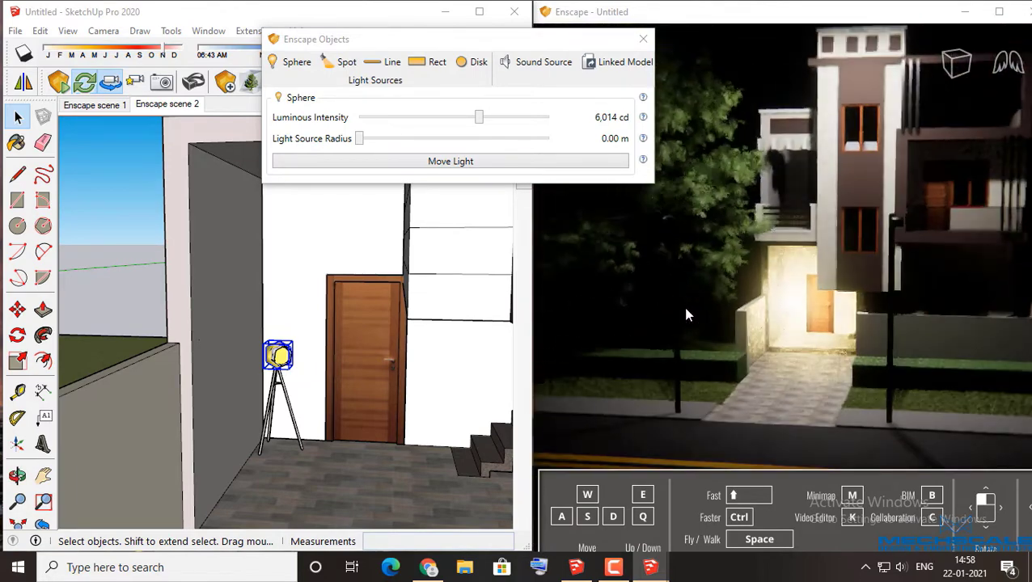
right_click_drag(792, 323, 848, 323)
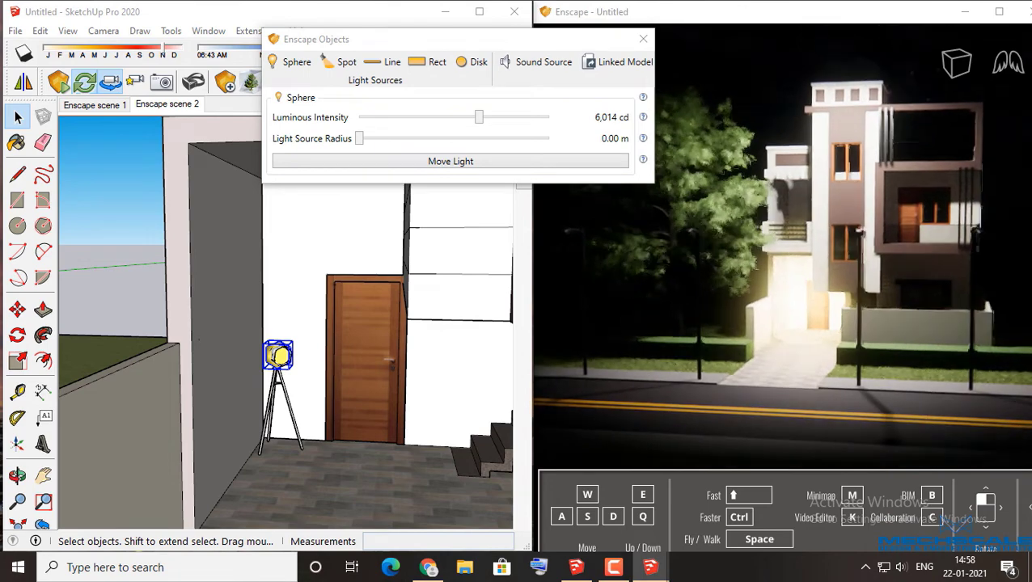
scroll(847, 323, "up", 5)
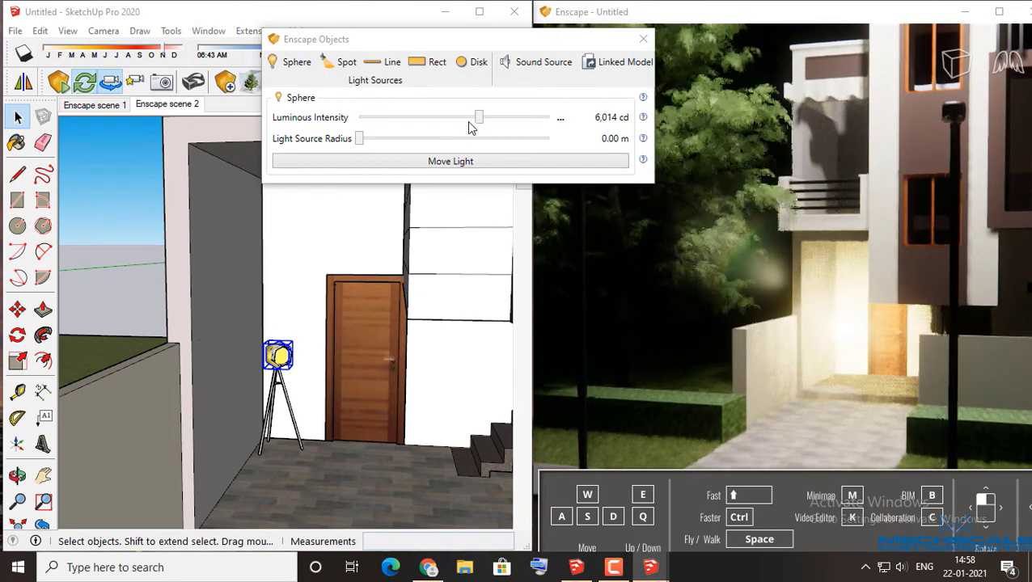
left_click_drag(479, 117, 402, 121)
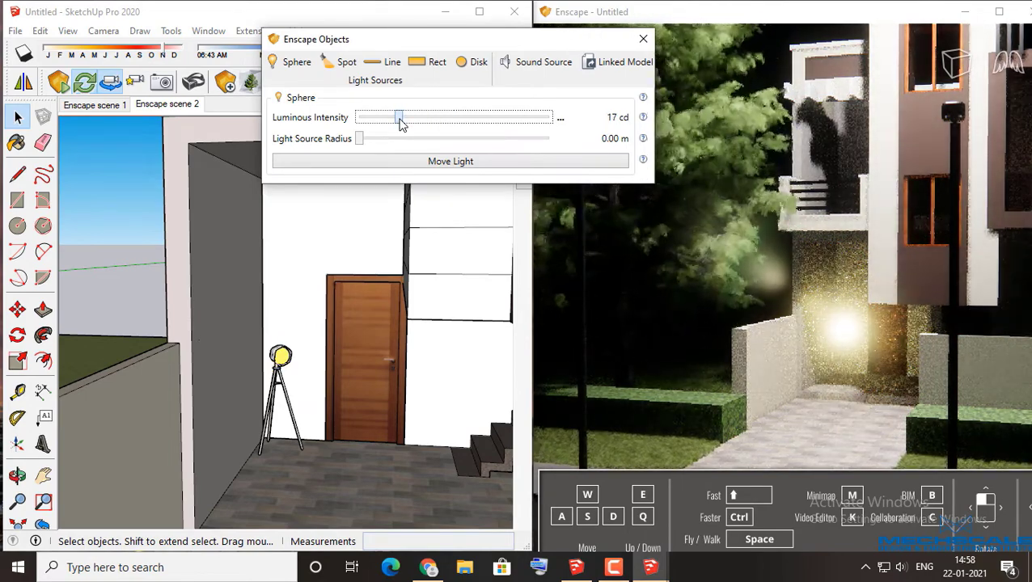
left_click_drag(298, 42, 387, 42)
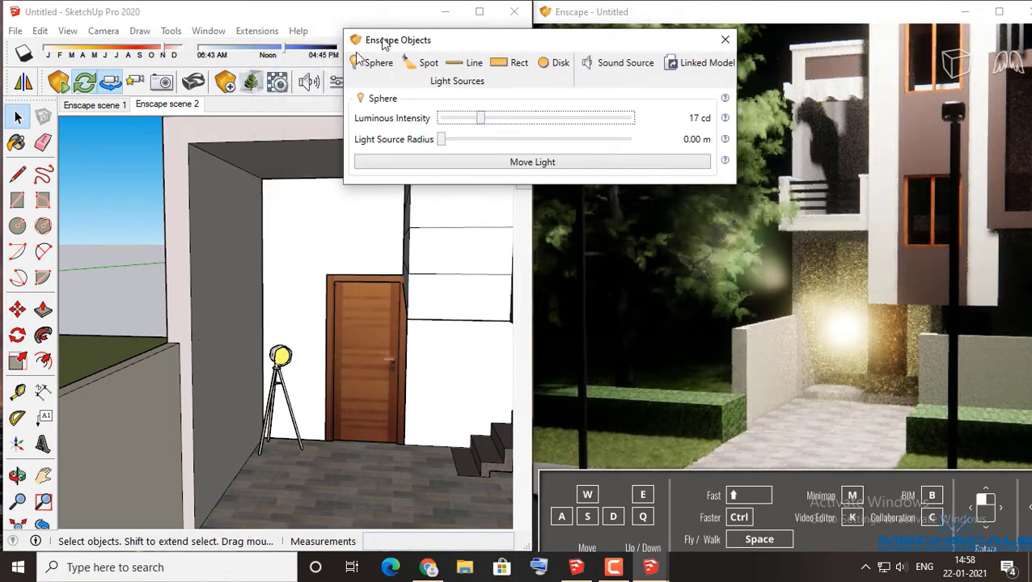
Step: Lower the Emissive luminance to 250 cd/m² and nudge the sphere light up to 286 cd
left_click(273, 86)
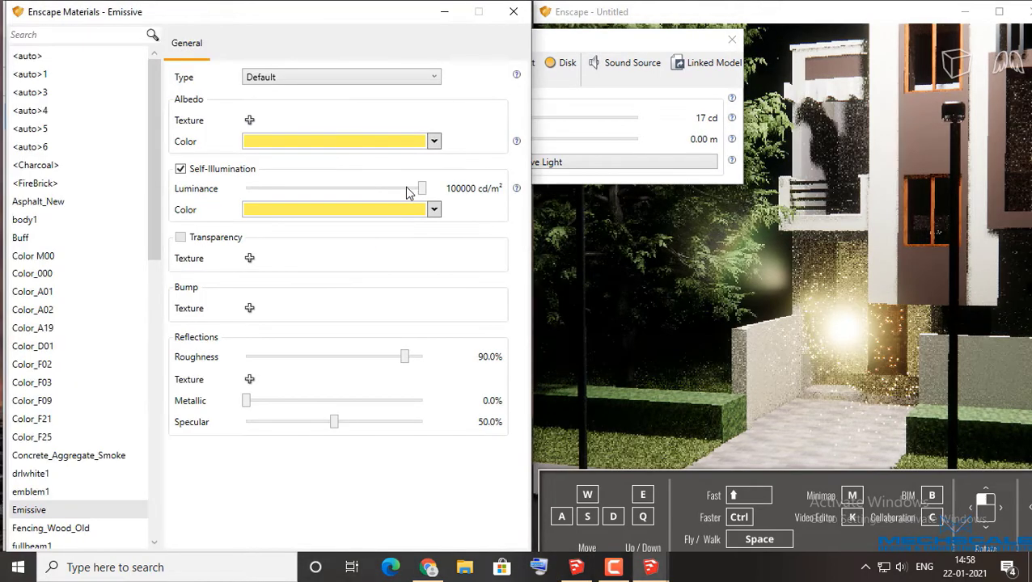
left_click_drag(420, 187, 331, 194)
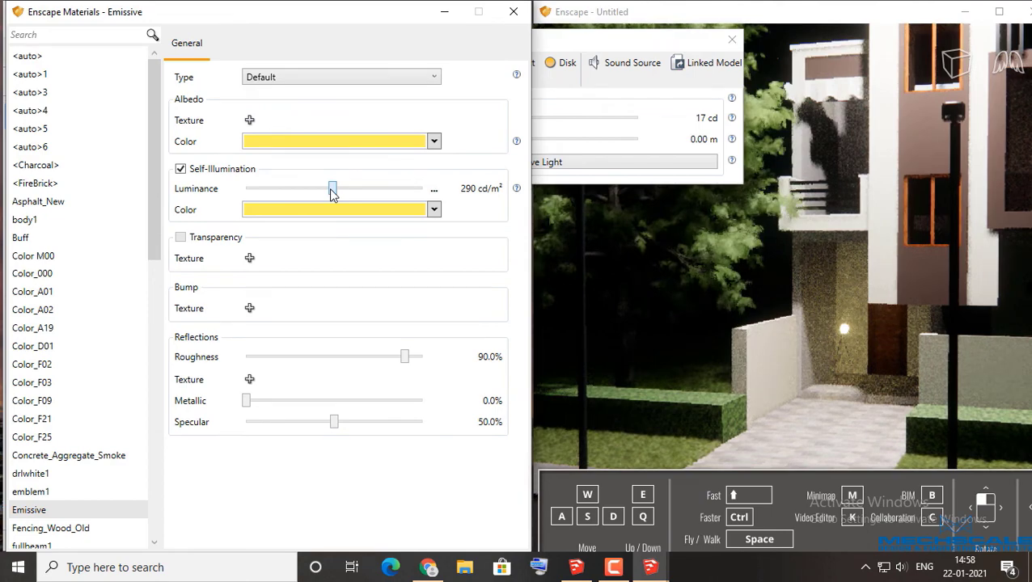
left_click_drag(331, 192, 330, 192)
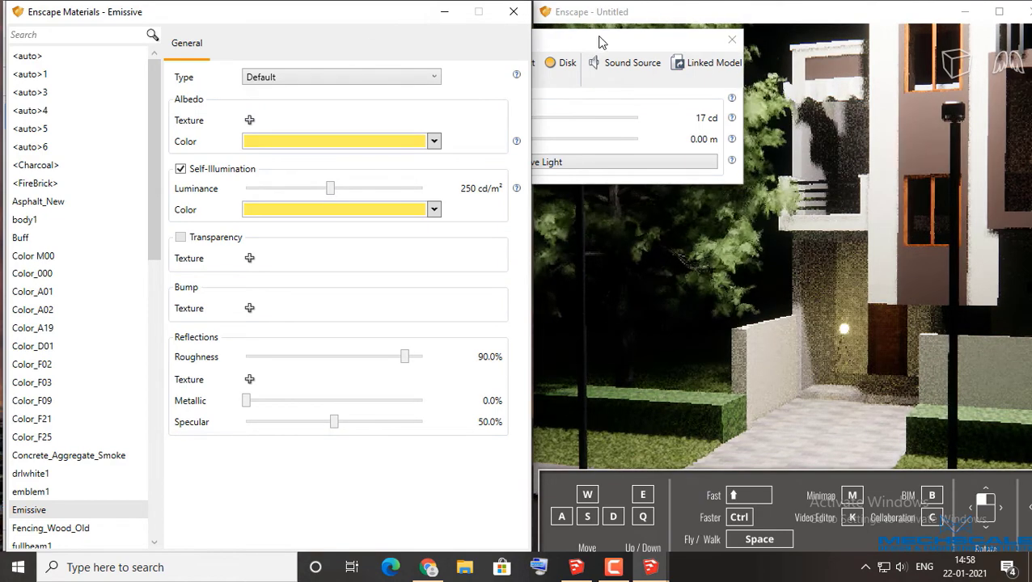
mouse_move(615, 39)
left_mouse_down()
mouse_move(836, 41)
mouse_move(800, 28)
left_mouse_up()
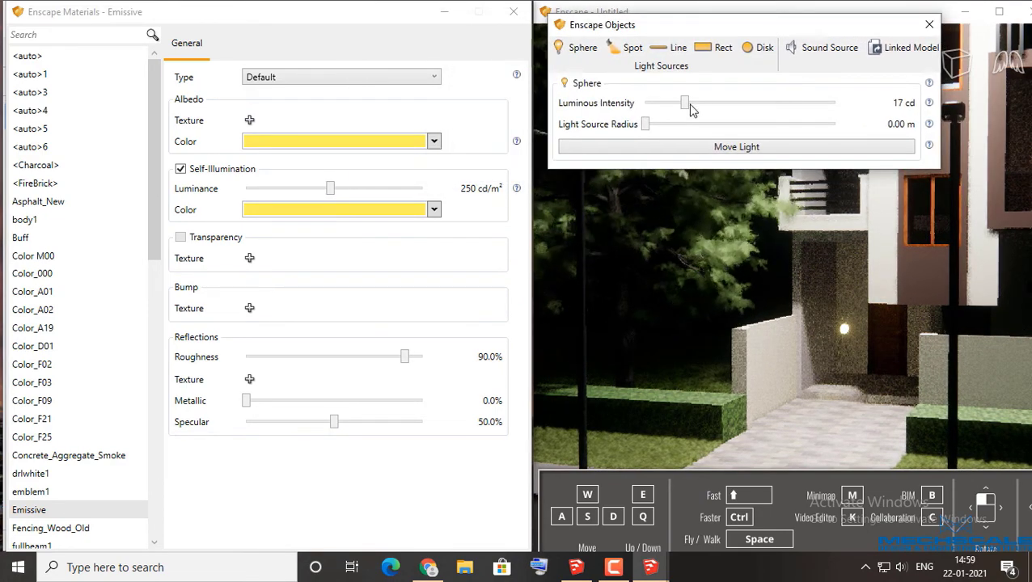
left_click_drag(714, 106, 721, 104)
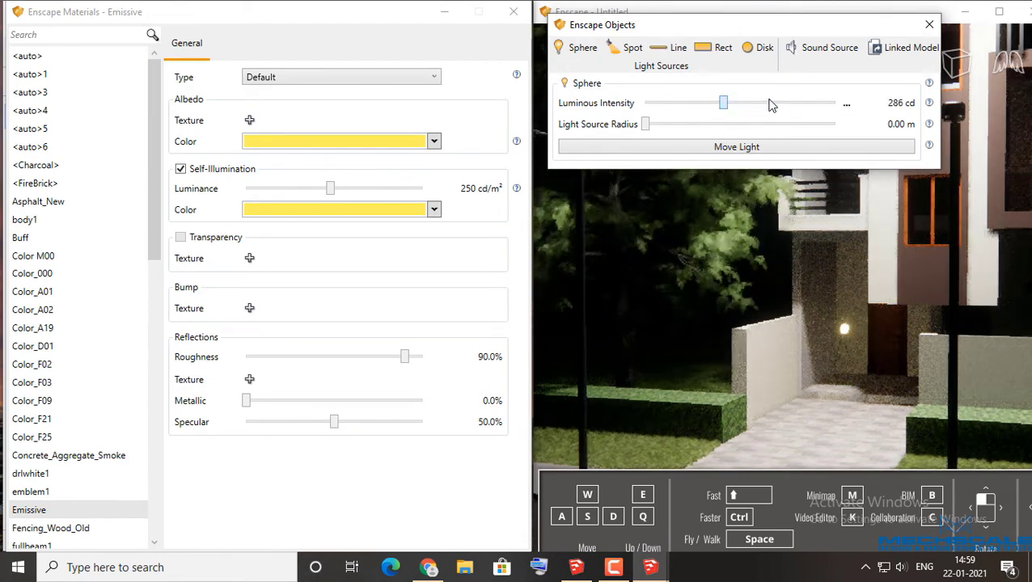
Step: Set the sphere light to 100,000 cd with 0.04 m radius, then drop it to 1 cd
left_click_drag(770, 105, 796, 103)
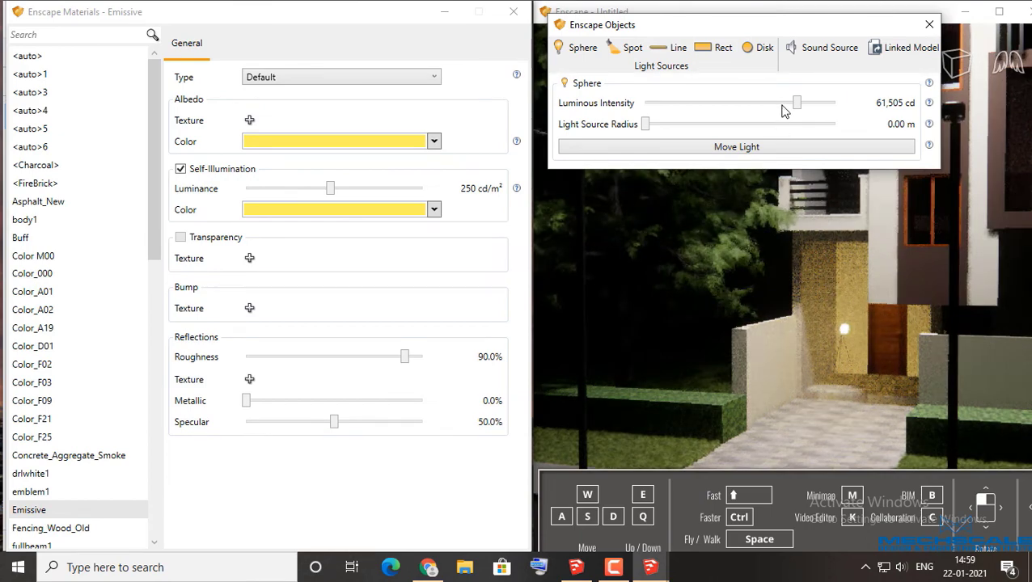
left_click_drag(649, 127, 652, 127)
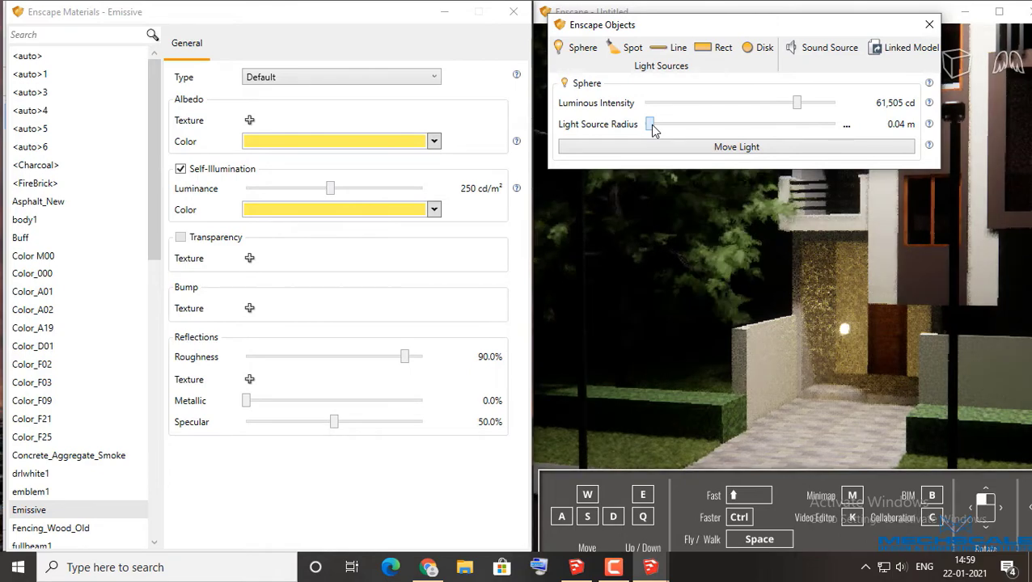
left_click(841, 107)
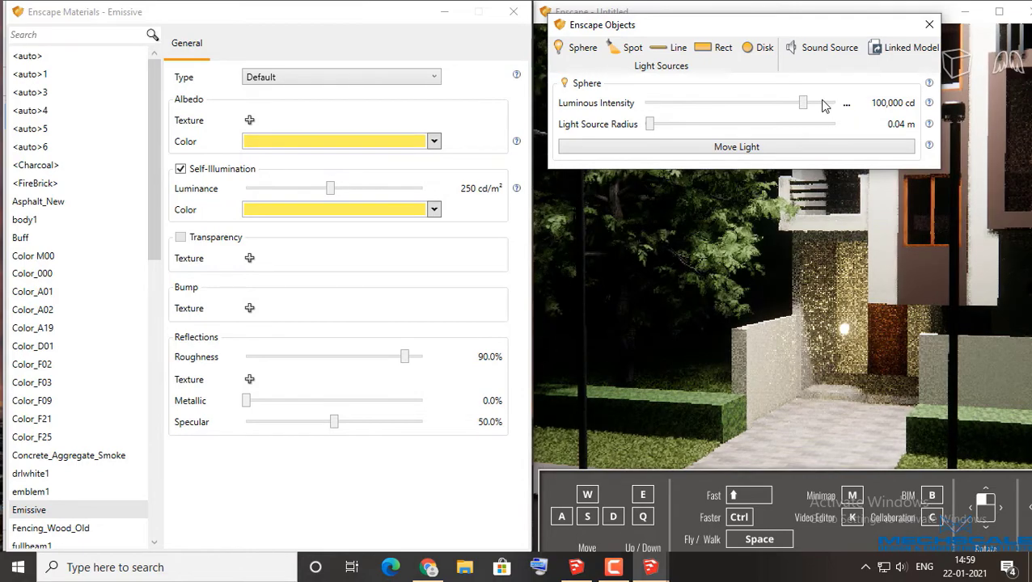
left_click_drag(803, 104, 640, 113)
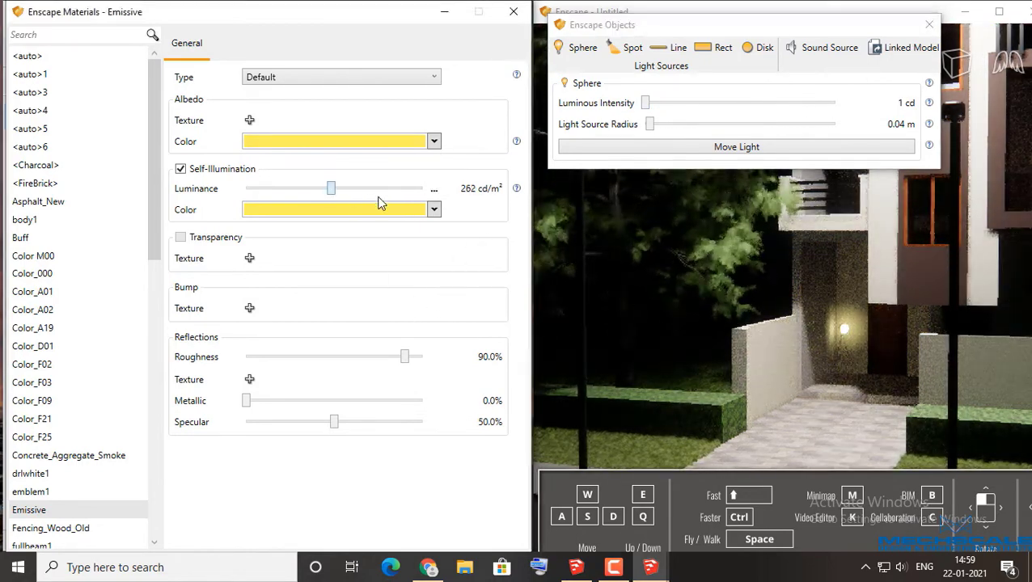
Step: Max the Emissive luminance at 100000 cd/m² and close the materials editor
left_click_drag(380, 190, 469, 198)
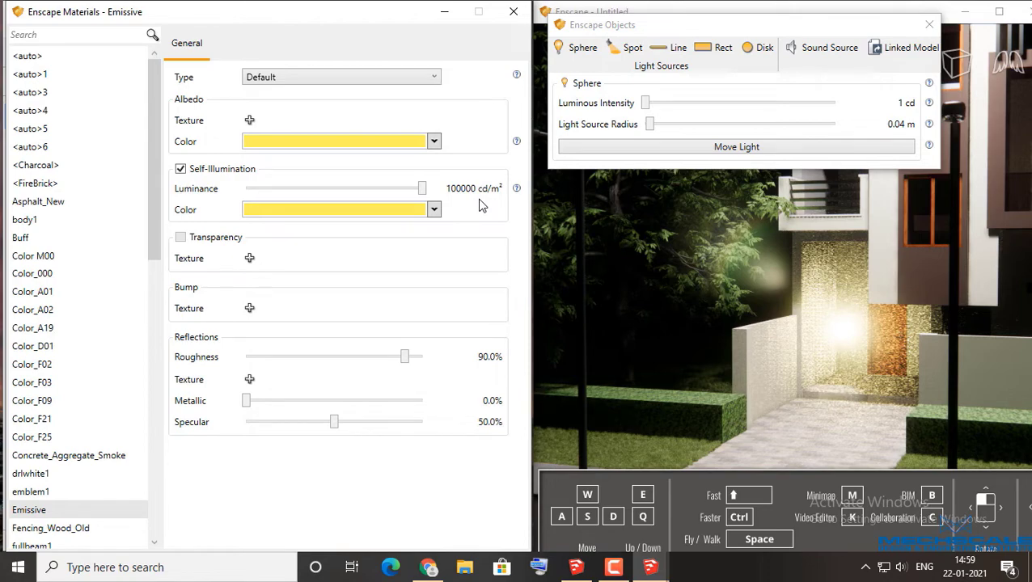
left_click(511, 12)
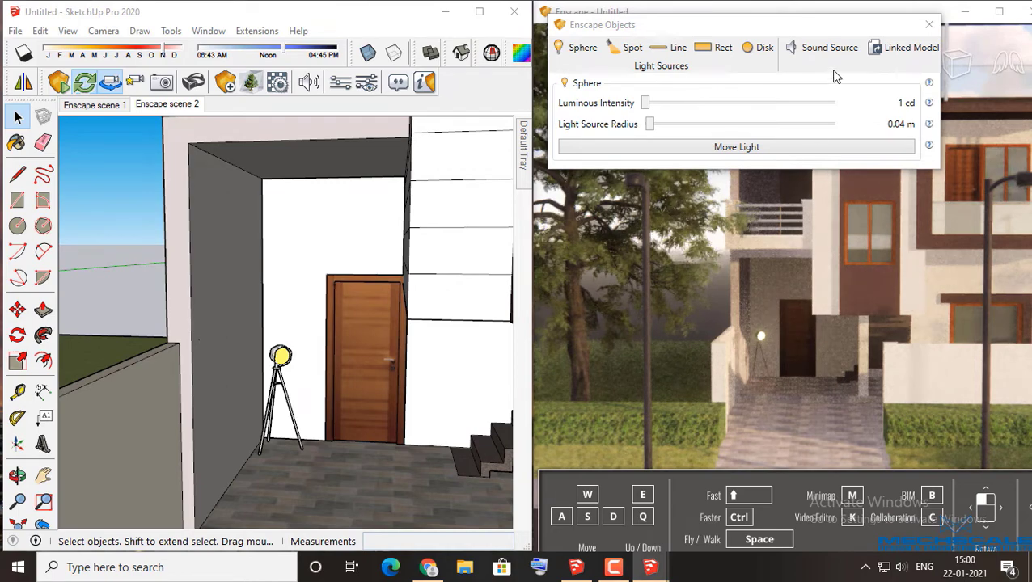
Step: Orbit and zoom out from the doorway to frame the whole house front and street
middle_click_drag(279, 339, 249, 340)
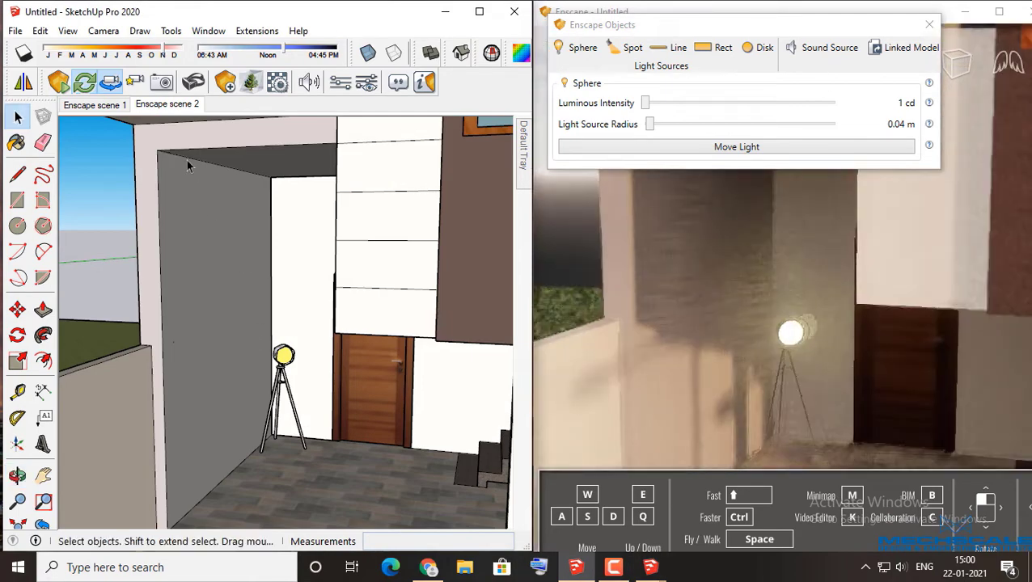
scroll(357, 280, "down", 2)
scroll(357, 279, "down", 3)
scroll(358, 306, "down", 3)
scroll(358, 306, "down", 3)
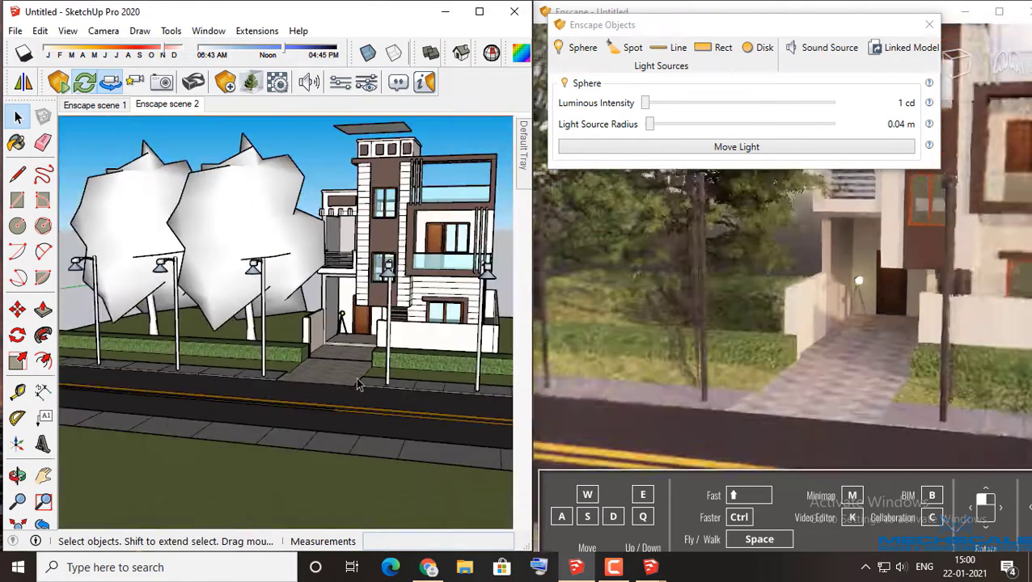
mouse_move(358, 339)
middle_mouse_down()
mouse_move(270, 379)
mouse_move(287, 369)
middle_mouse_up()
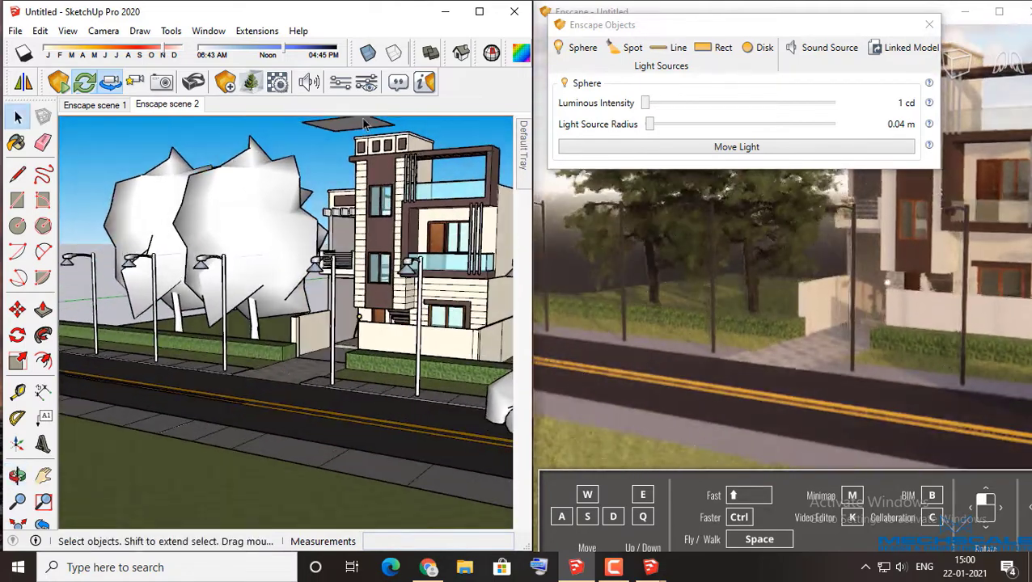
Step: Set Bloom to 0% in the Image visual settings and close the window
left_click(339, 82)
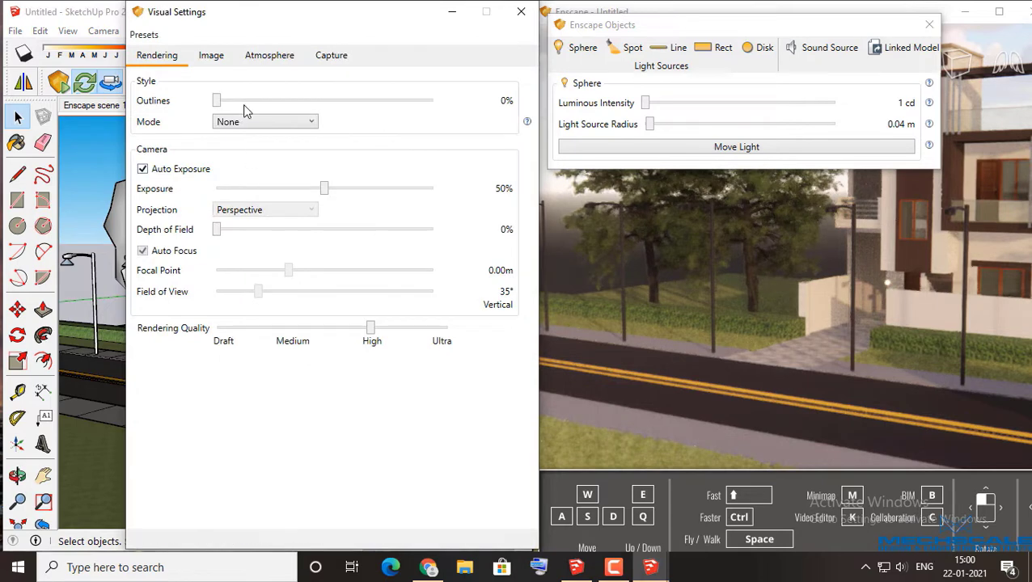
left_click(269, 55)
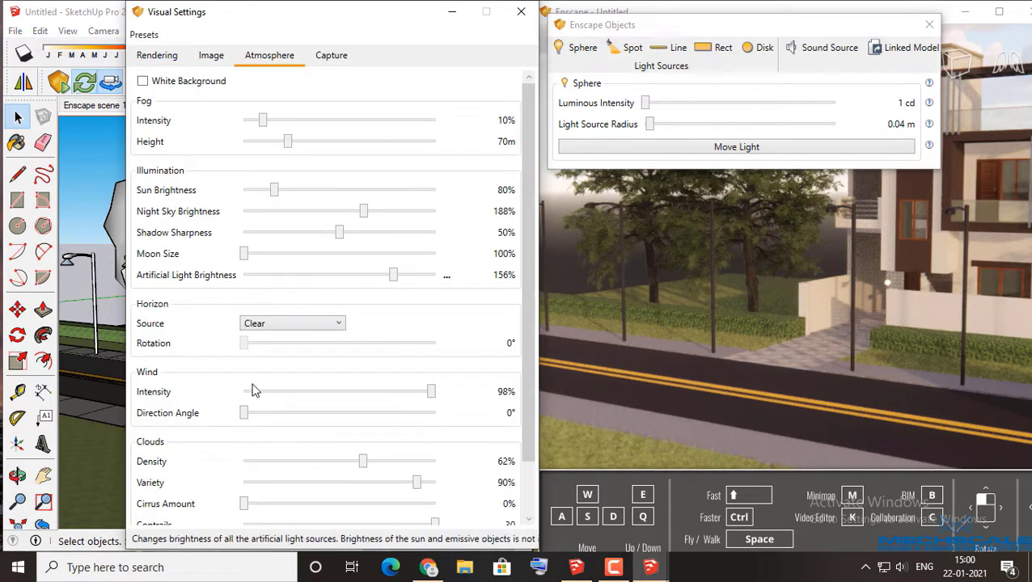
left_click(211, 55)
left_click_drag(272, 302, 180, 303)
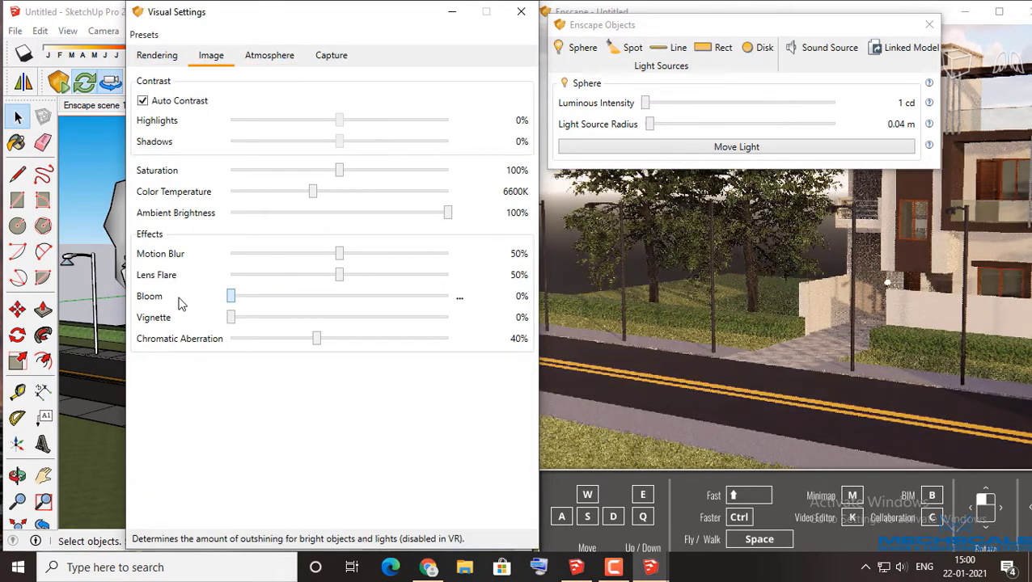
left_click(513, 13)
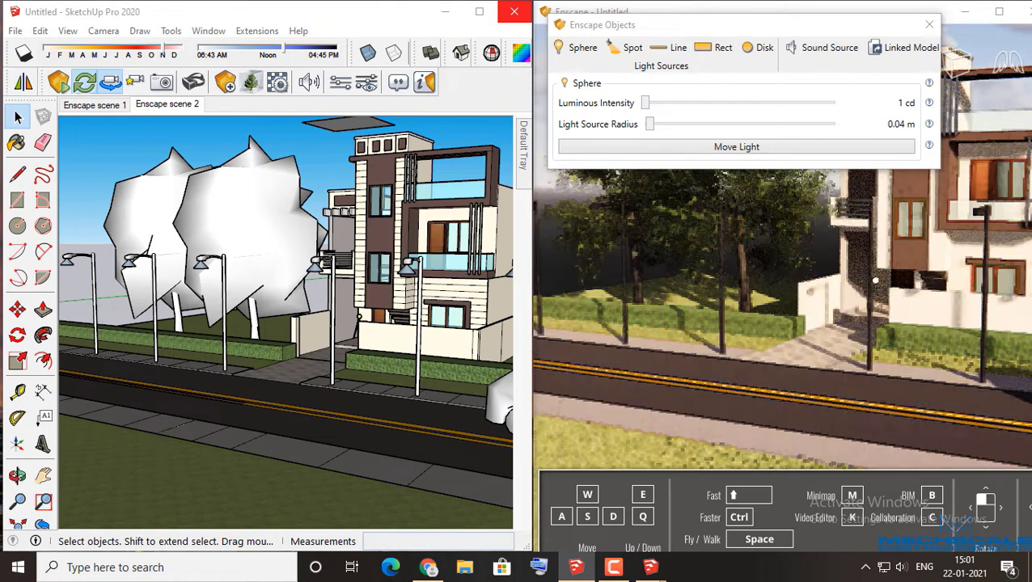
Step: Orbit and zoom to frame the front of the house and the street
middle_click_drag(198, 311, 161, 305)
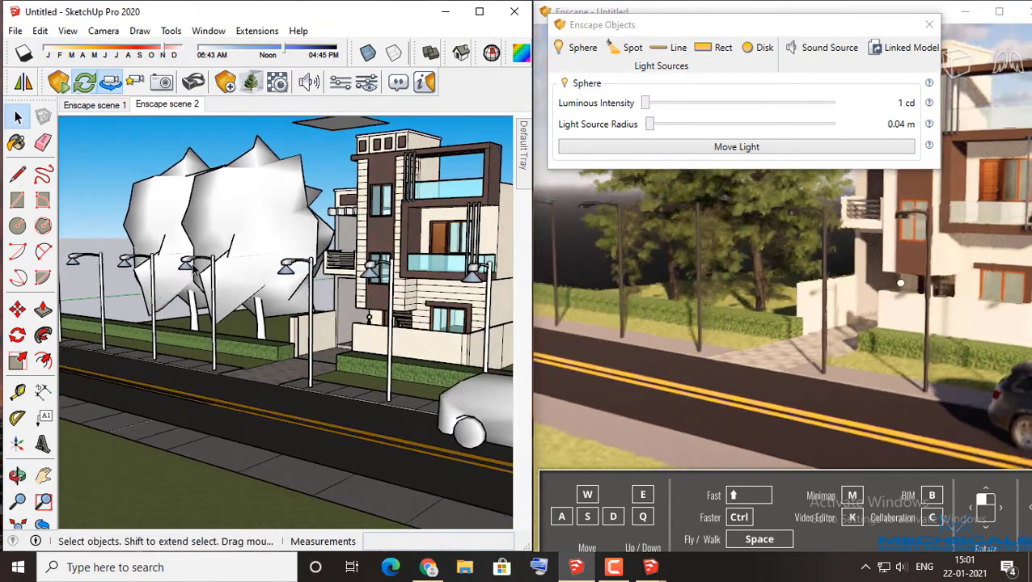
scroll(162, 305, "down", 3)
middle_click_drag(162, 305, 234, 287)
scroll(234, 287, "up", 3)
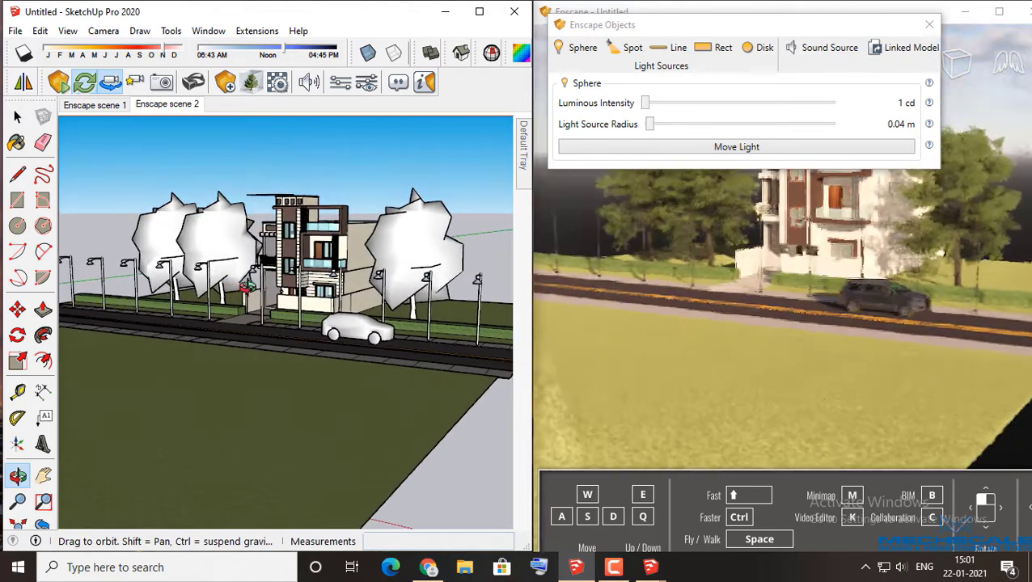
scroll(241, 250, "up", 3)
scroll(241, 247, "up", 2)
middle_click_drag(241, 248, 227, 243)
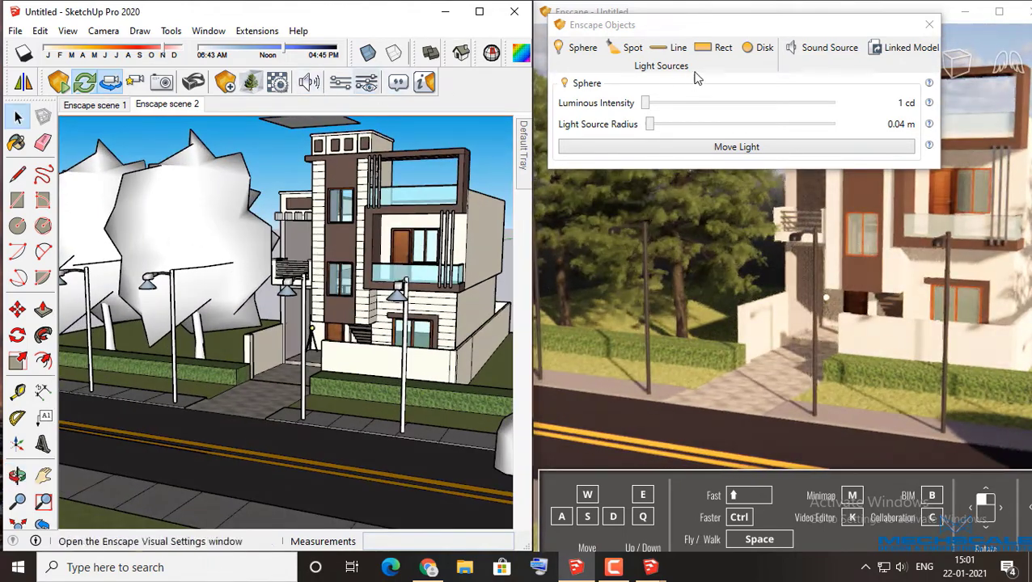
Step: Place a new sound source on the paving in front of the house
left_click(831, 49)
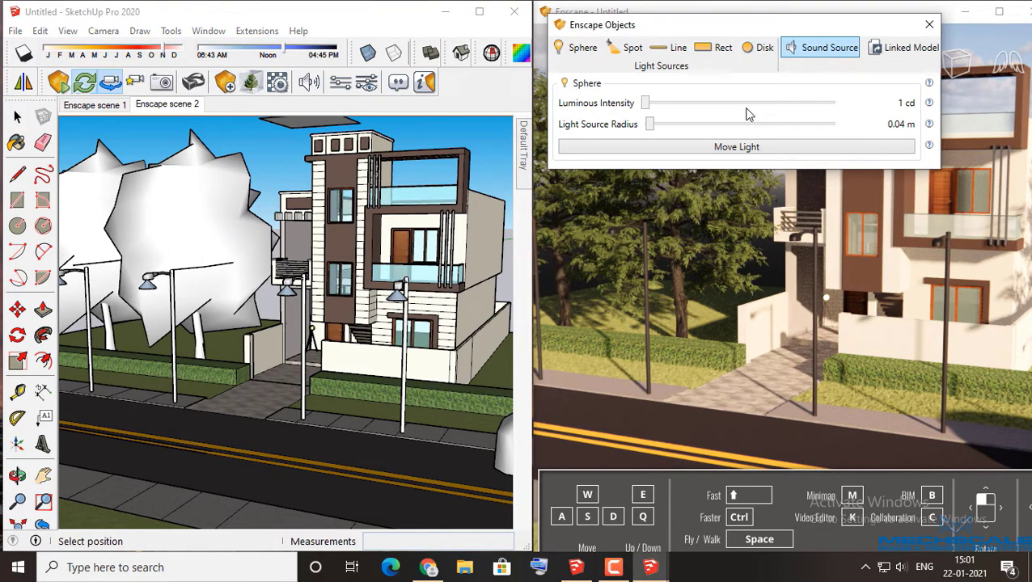
left_click(239, 409)
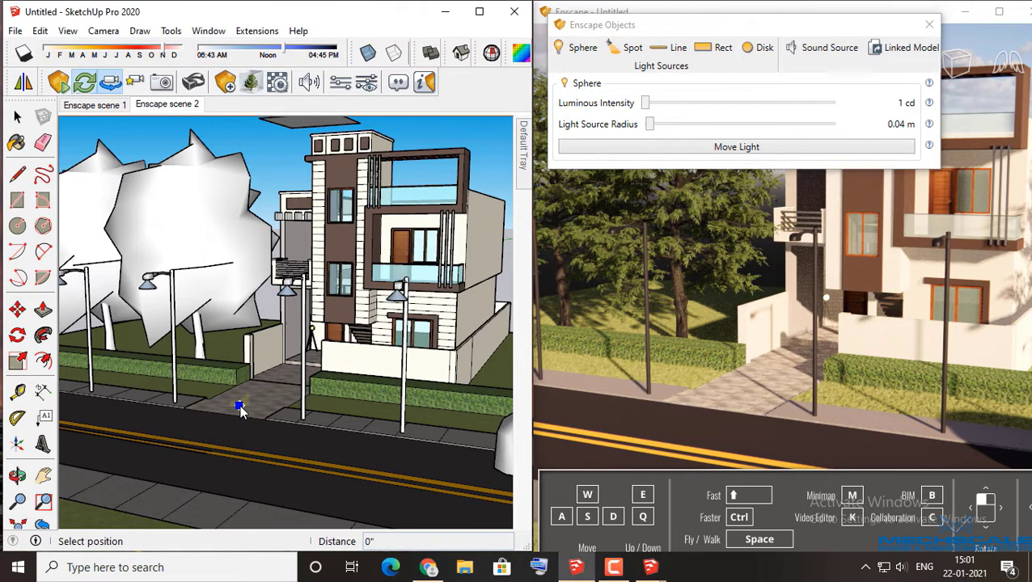
left_click(239, 408)
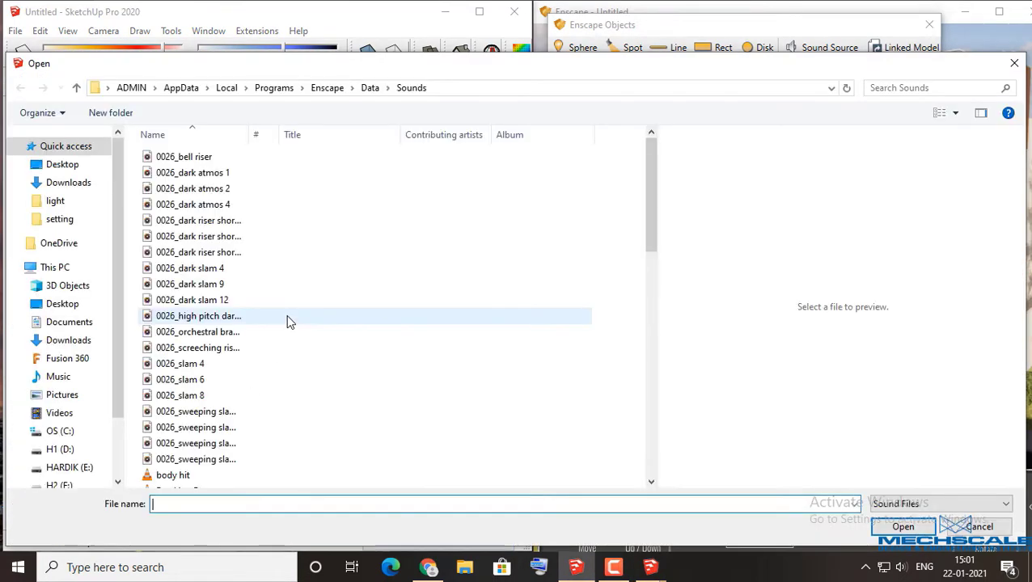
Step: Load Tree Branches Breaking Slow.mp3 as the sound source's audio file
scroll(214, 301, "down", 3)
scroll(216, 306, "down", 9)
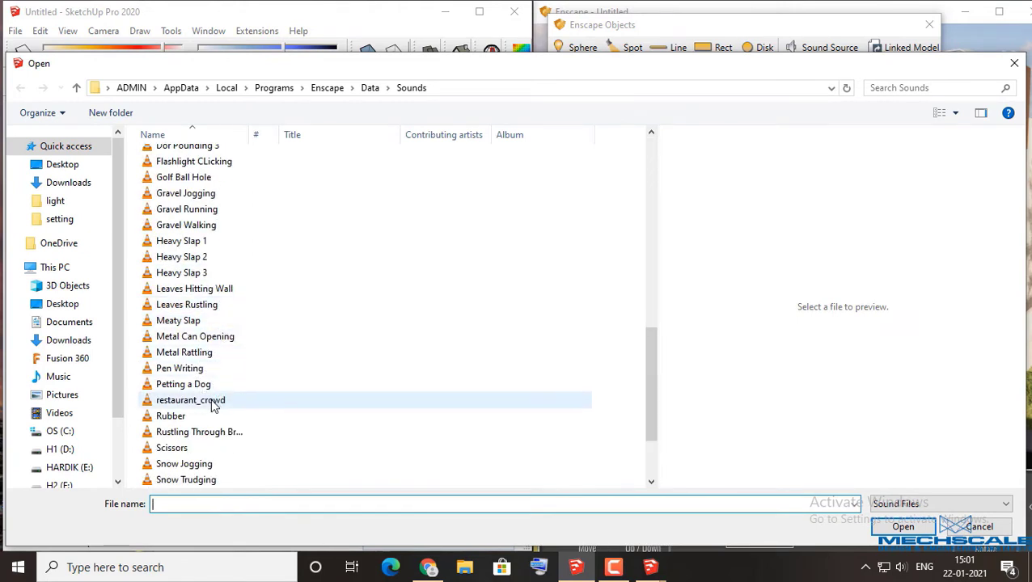
scroll(206, 387, "down", 2)
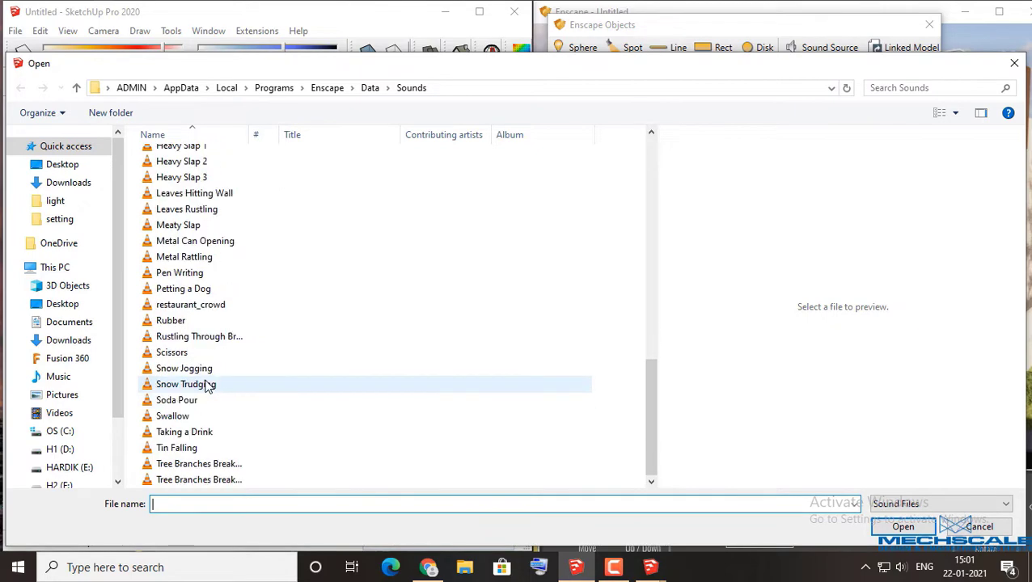
left_click(214, 465)
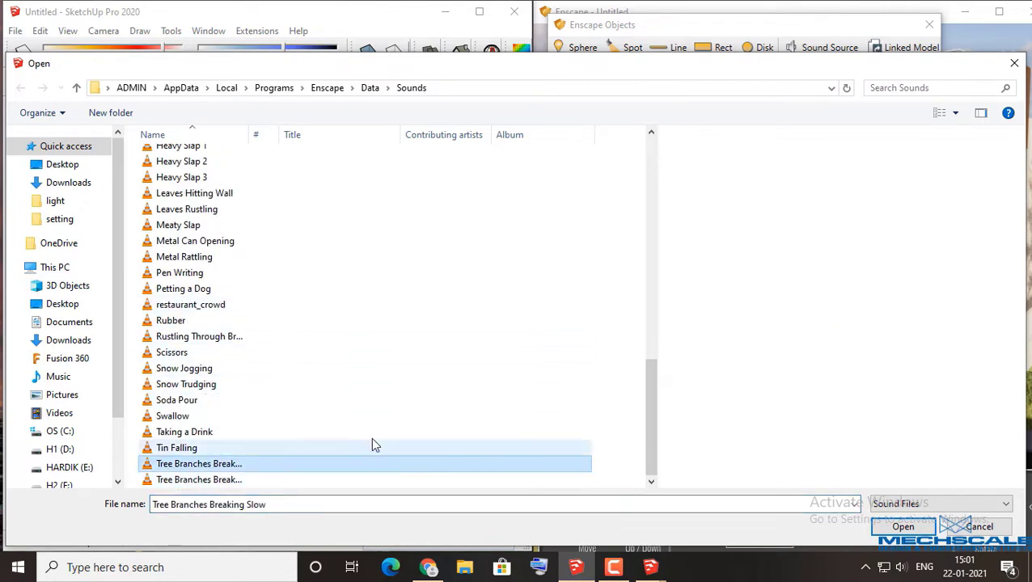
left_click(904, 526)
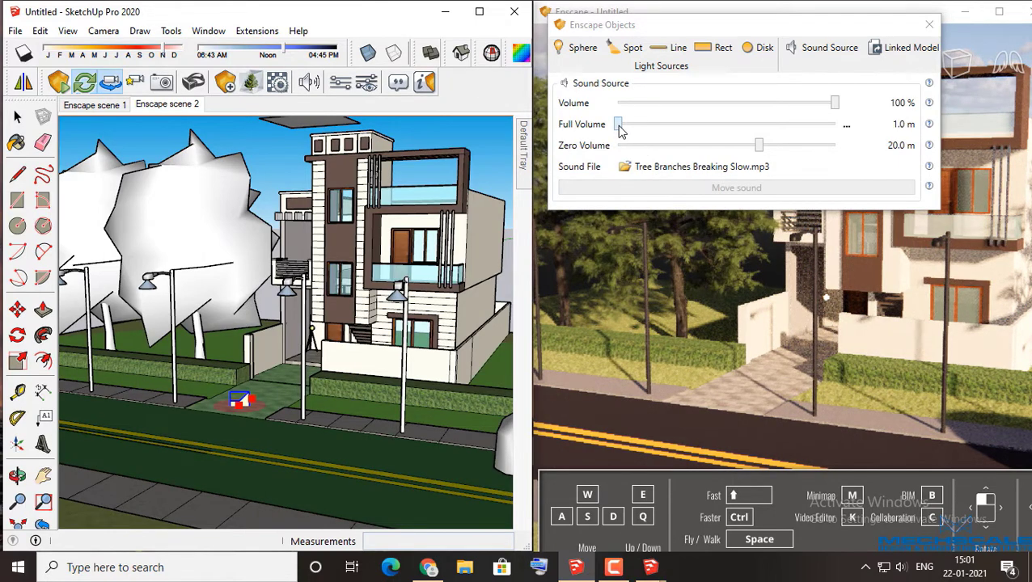
Step: Set full volume to 5.2 m and zero volume to 89.9 m, then close Enscape Objects
left_click_drag(620, 130, 636, 131)
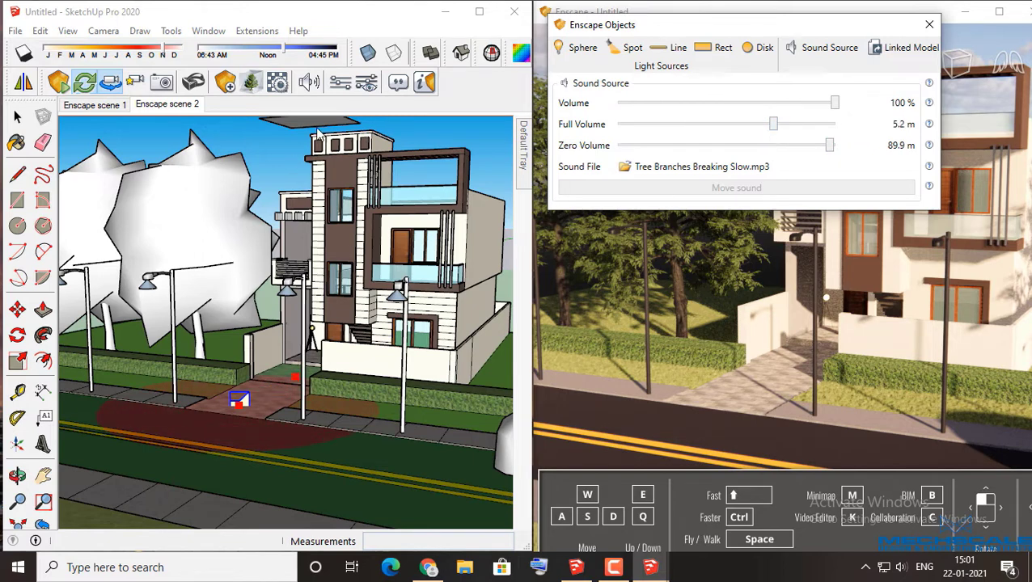
left_click(310, 83)
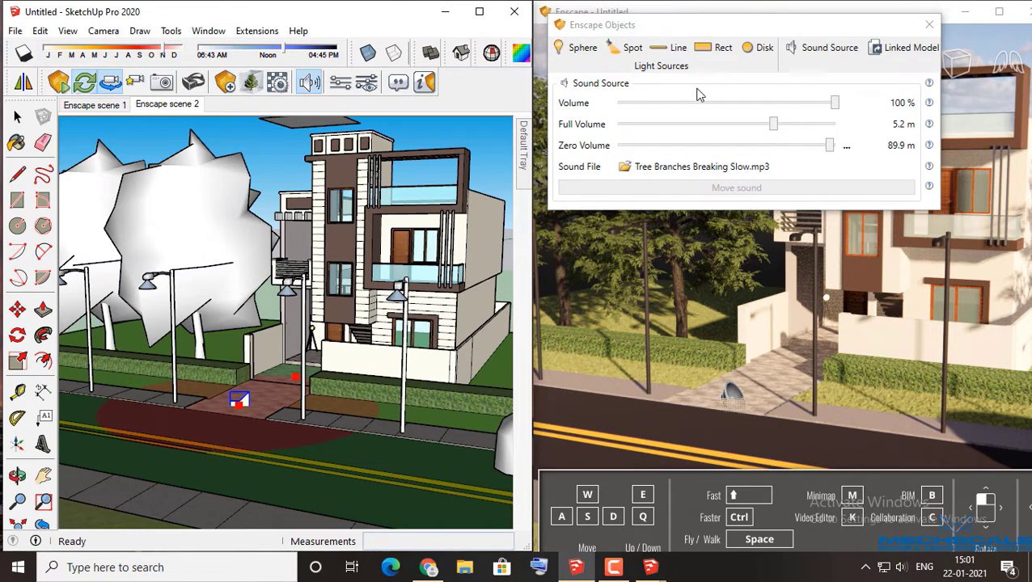
left_click(929, 26)
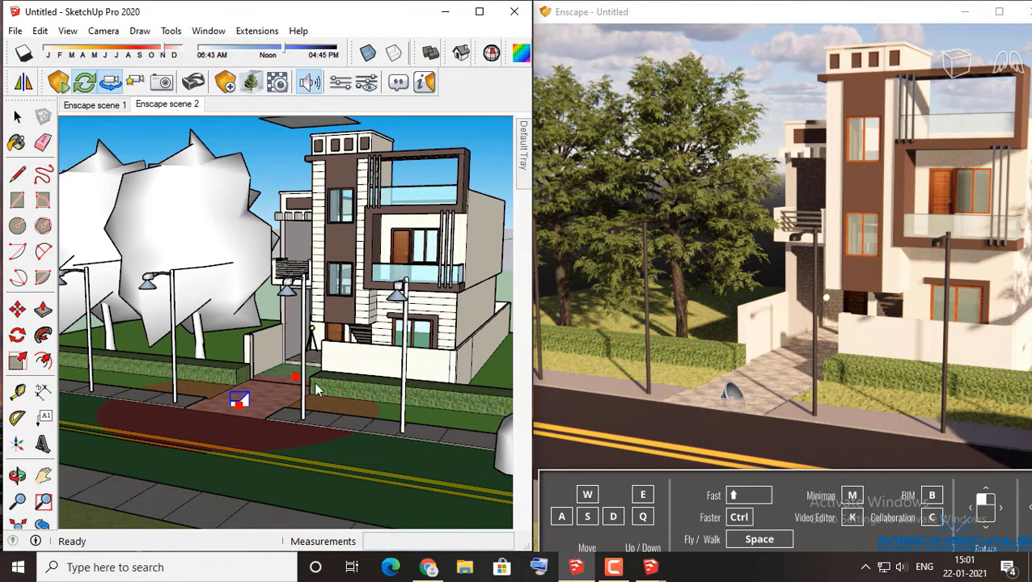
Step: Orbit back to the street-side view of the lamp posts, with the Objects panel showing the sphere light
left_click_drag(297, 383, 418, 365)
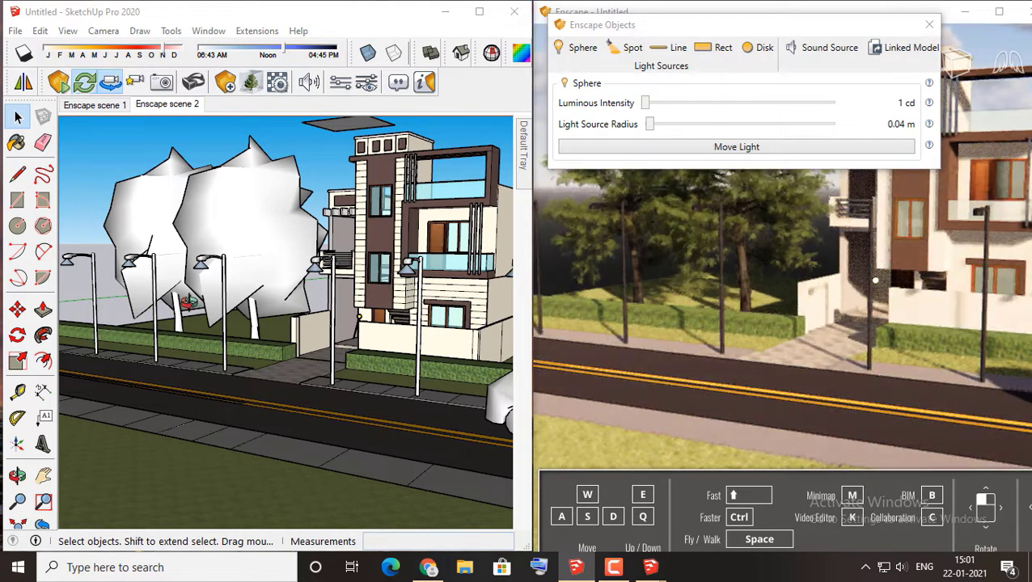
Step: Frame the house and place a new Enscape sound source on the paving in front of it
middle_click_drag(189, 303, 161, 304)
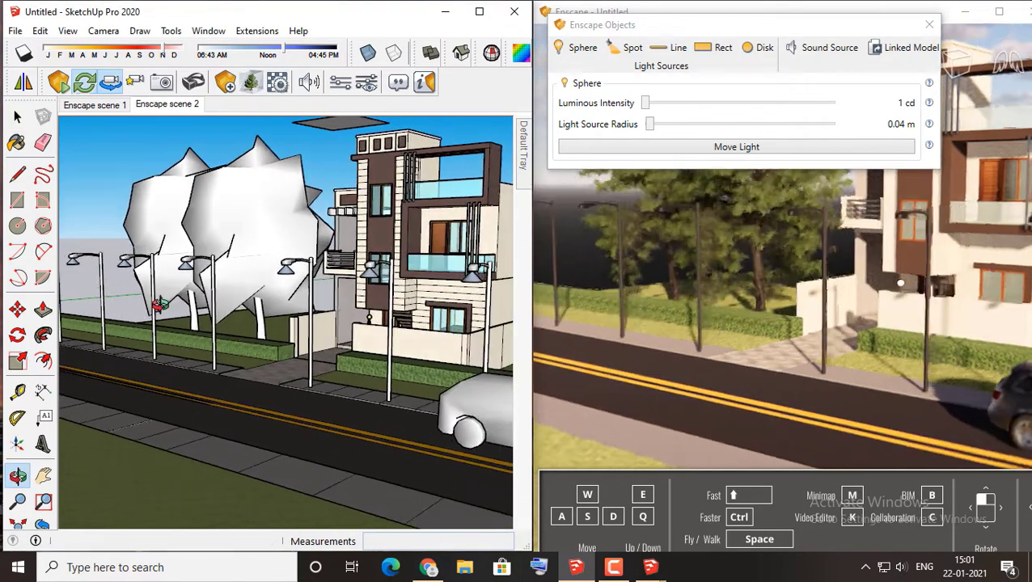
scroll(161, 305, "down", 5)
mouse_move(186, 300)
middle_mouse_down()
mouse_move(240, 287)
mouse_move(242, 246)
middle_mouse_up()
scroll(241, 286, "up", 2)
scroll(242, 271, "up", 3)
scroll(242, 258, "up", 4)
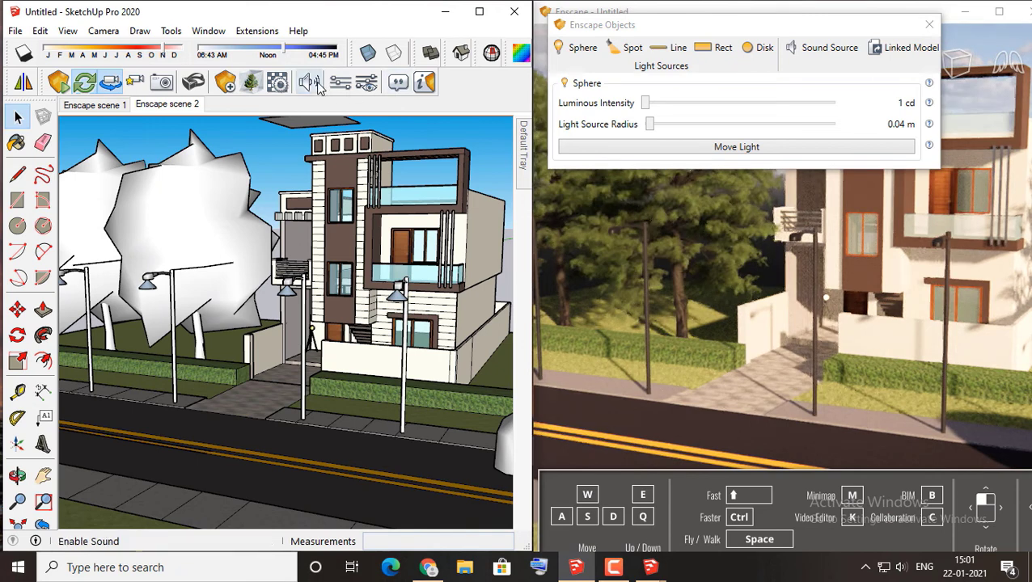
left_click(825, 46)
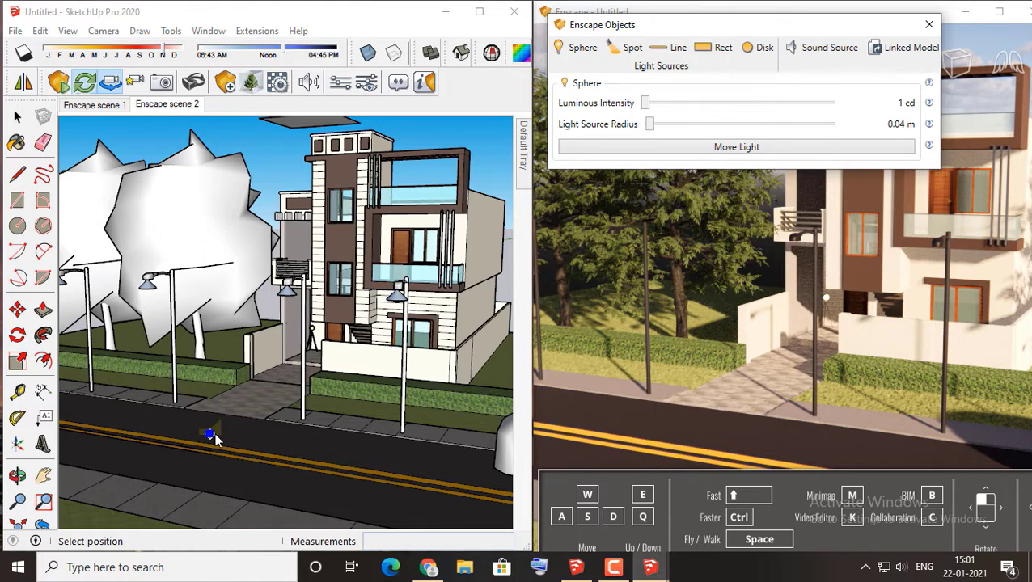
left_click(240, 407)
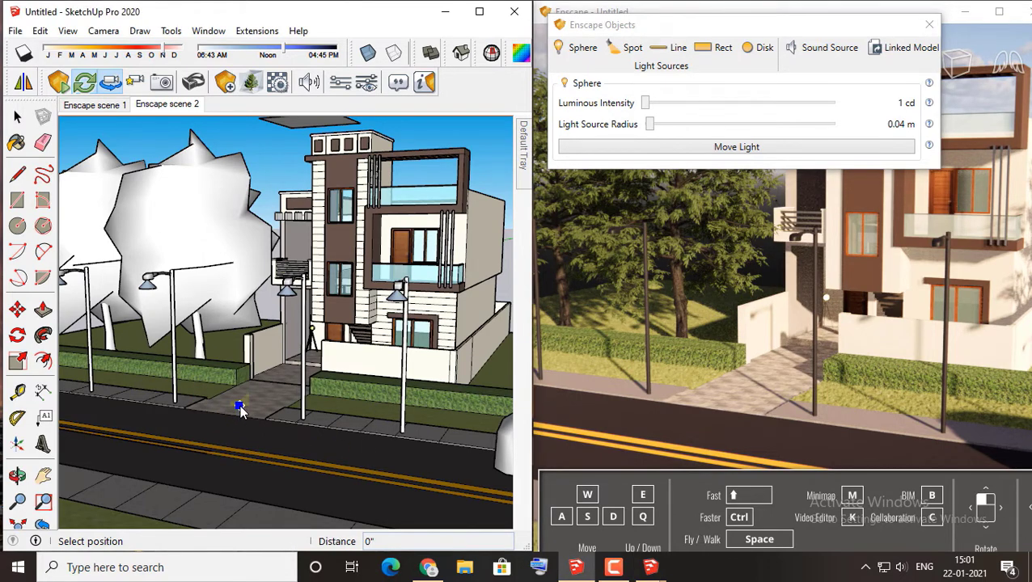
left_click(240, 408)
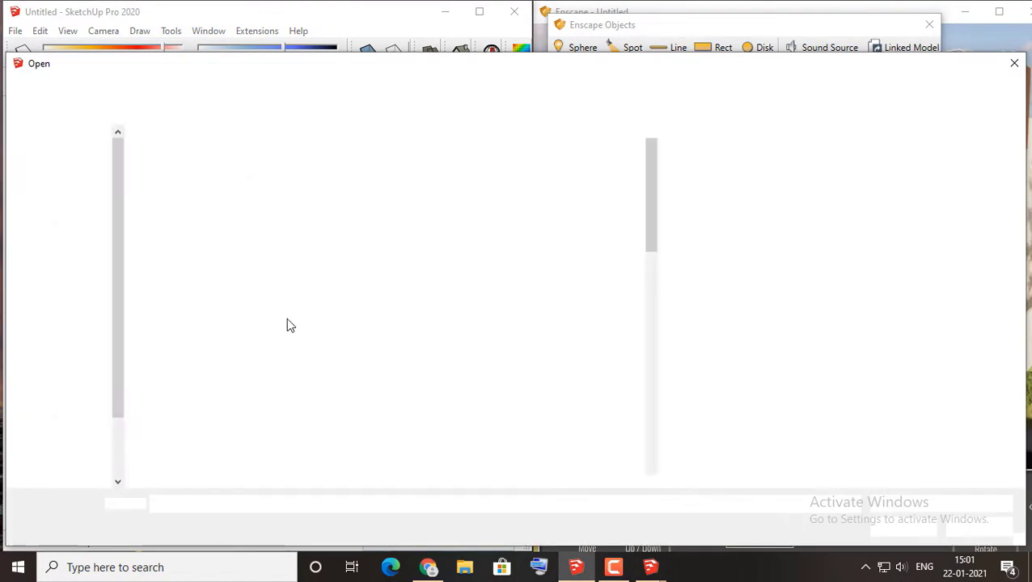
Step: Load Tree Branches Breaking Slow.mp3 as the sound source's audio file
scroll(214, 306, "down", 5)
scroll(214, 305, "down", 5)
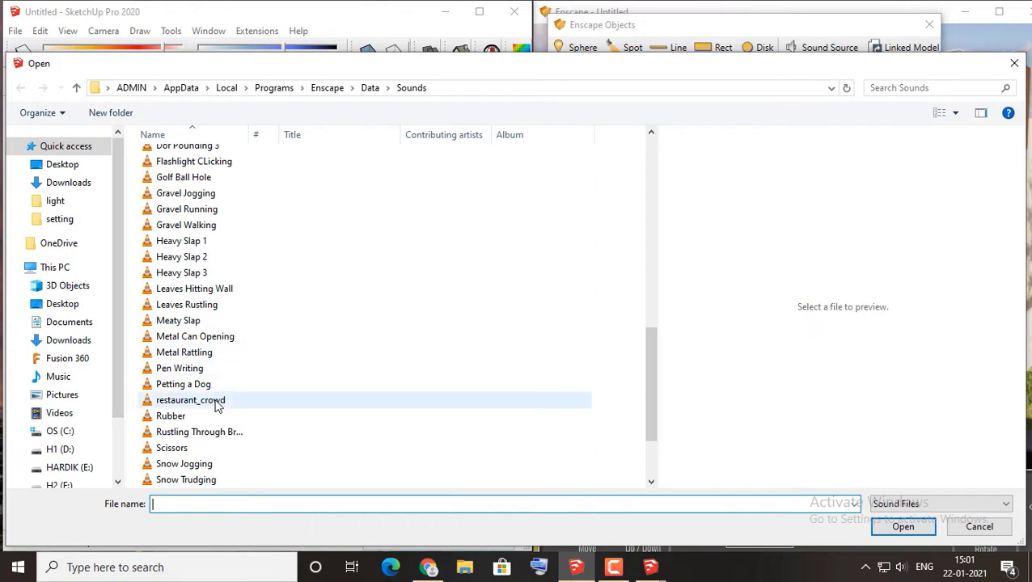
scroll(204, 388, "down", 2)
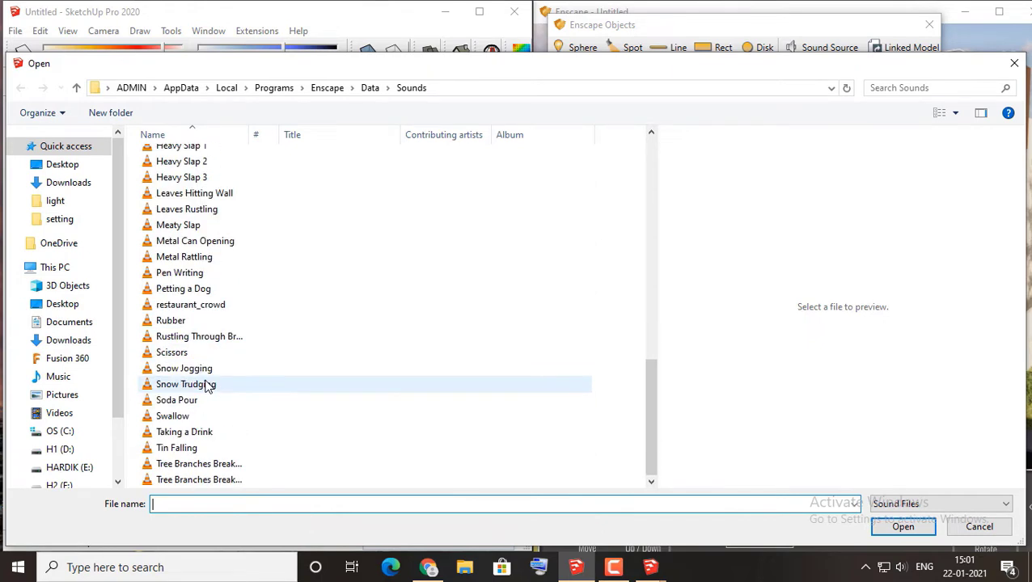
left_click(203, 463)
left_click(903, 527)
left_click(239, 401)
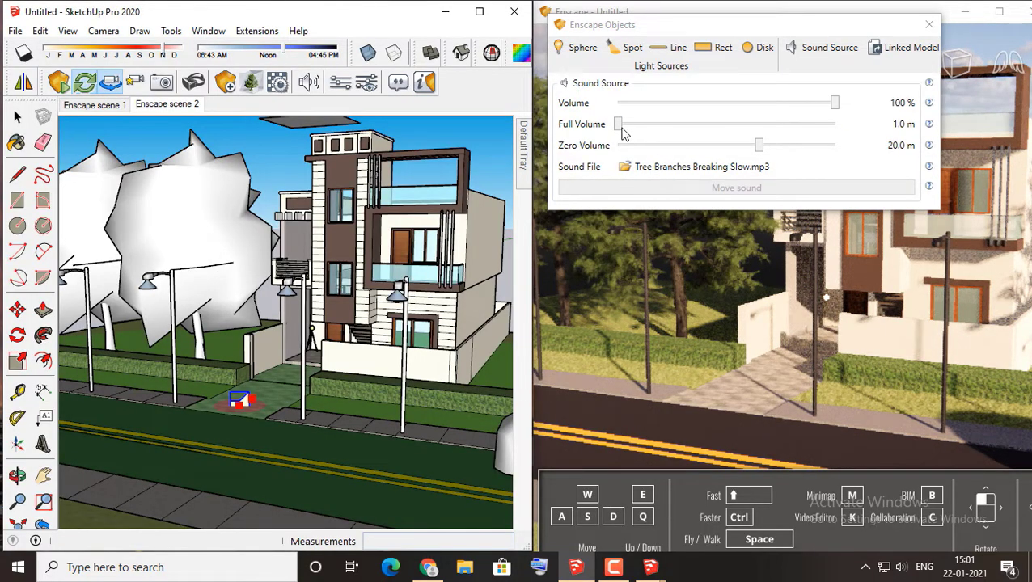
Step: Set full volume to 5.2 m and zero volume to 89.9 m, then close Enscape Objects
left_click_drag(619, 129, 692, 131)
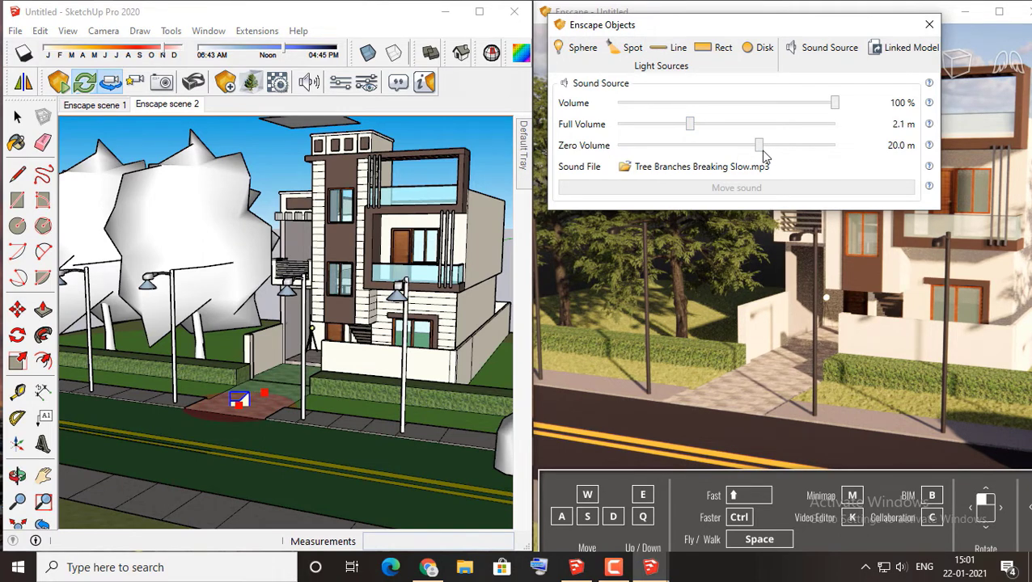
left_click_drag(763, 149, 833, 150)
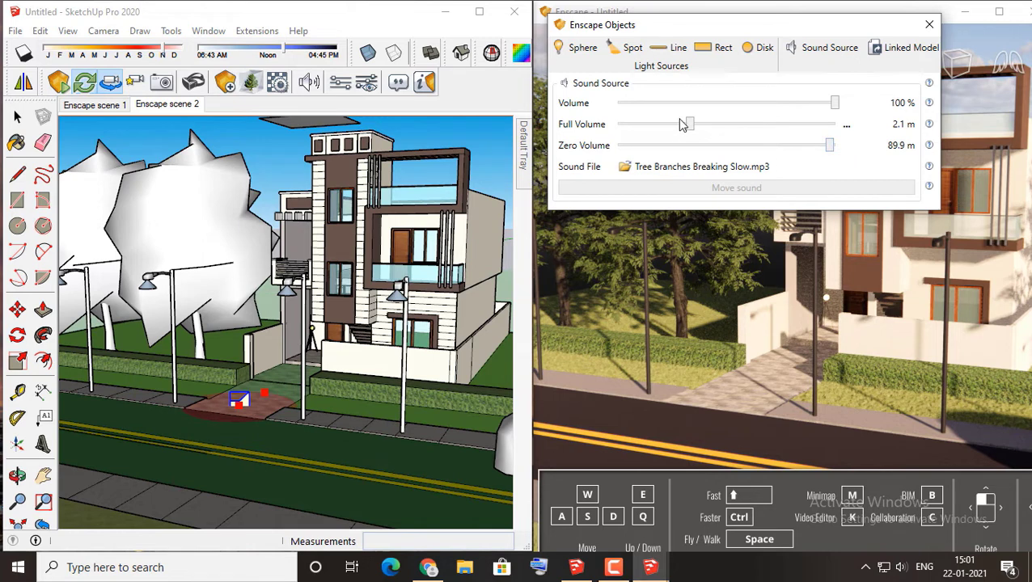
left_click_drag(690, 126, 776, 118)
left_click(311, 84)
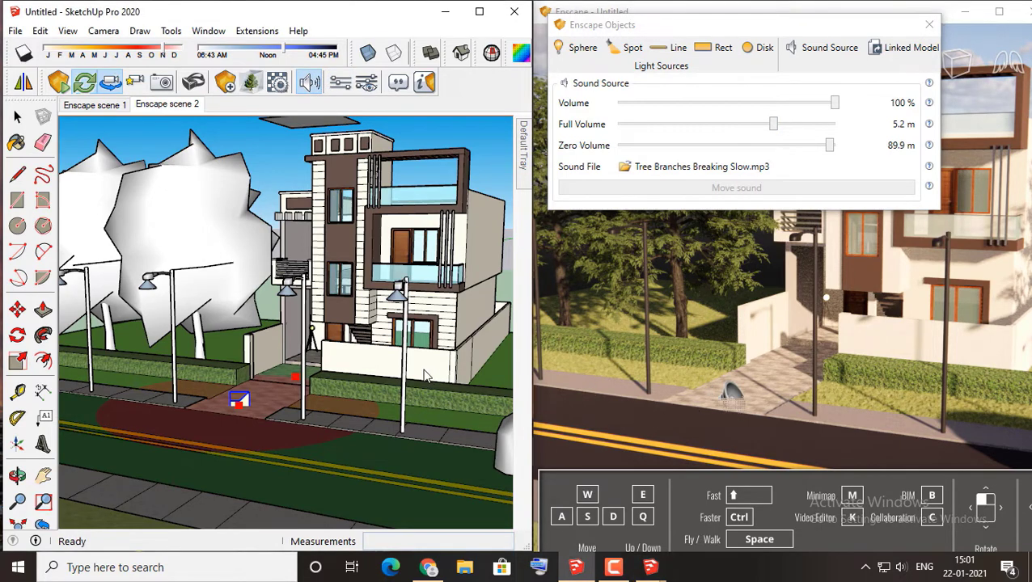
left_click(929, 24)
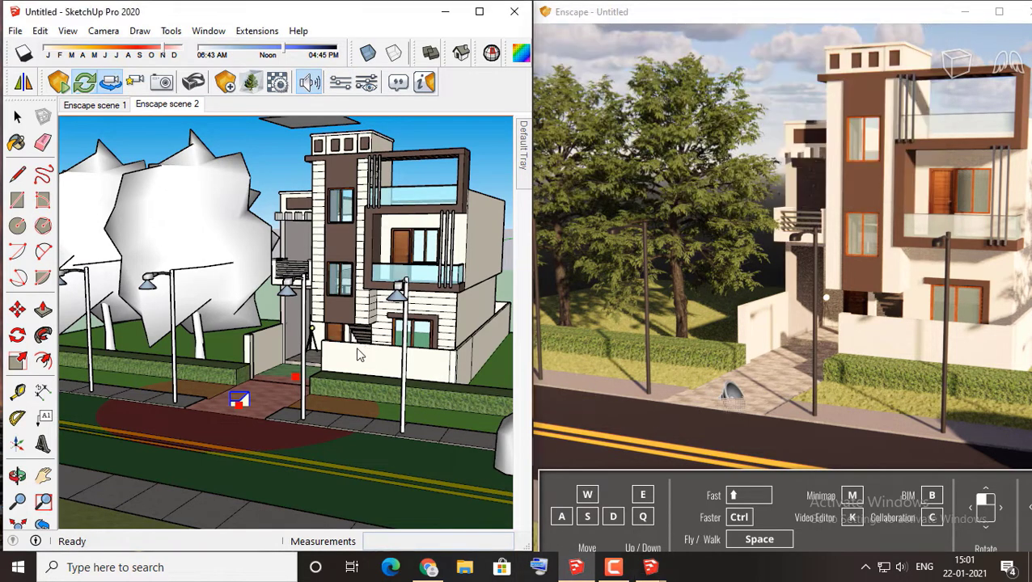
mouse_move(306, 392)
middle_mouse_down()
mouse_move(292, 386)
mouse_move(413, 364)
middle_mouse_up()
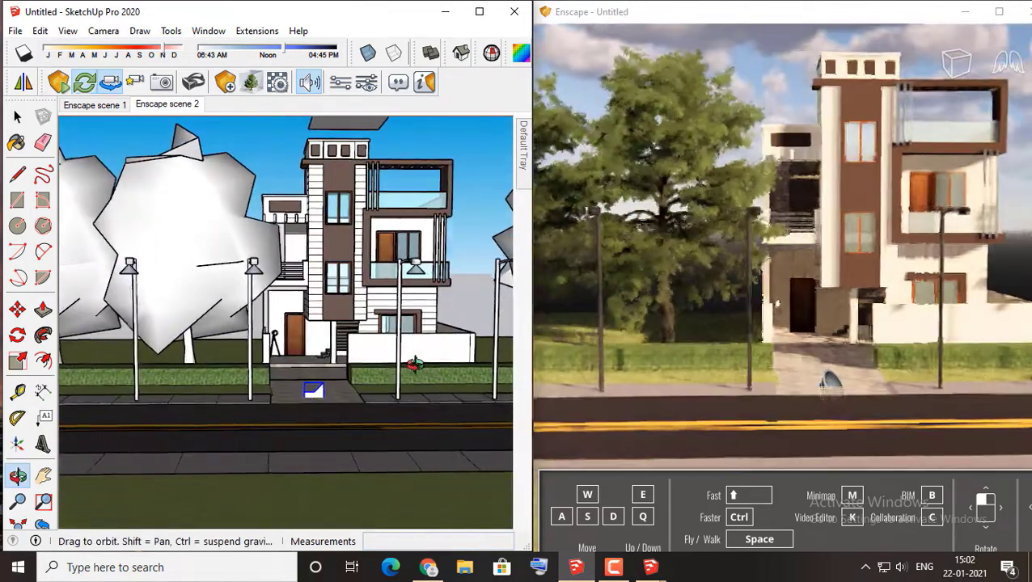